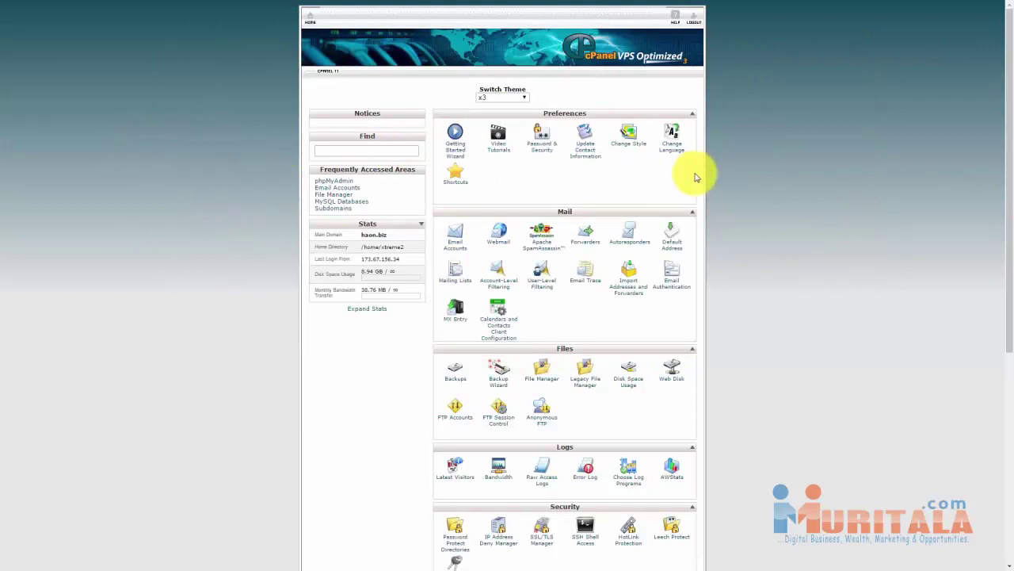
# Open WordPress in Fantastico's scripts and start a New Installation.
pyautogui.click(719, 175)
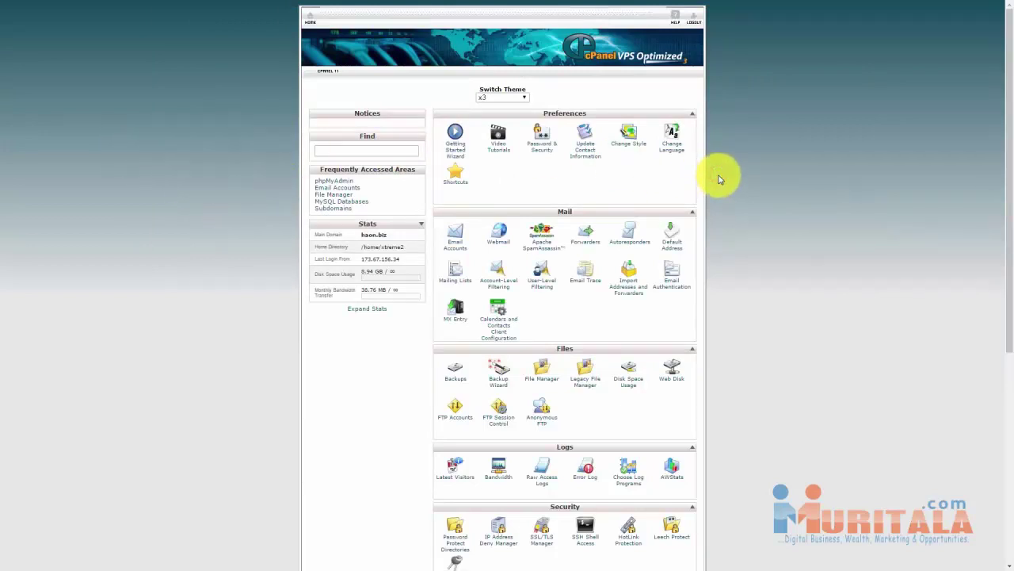
pyautogui.scroll(-5, 718, 175)
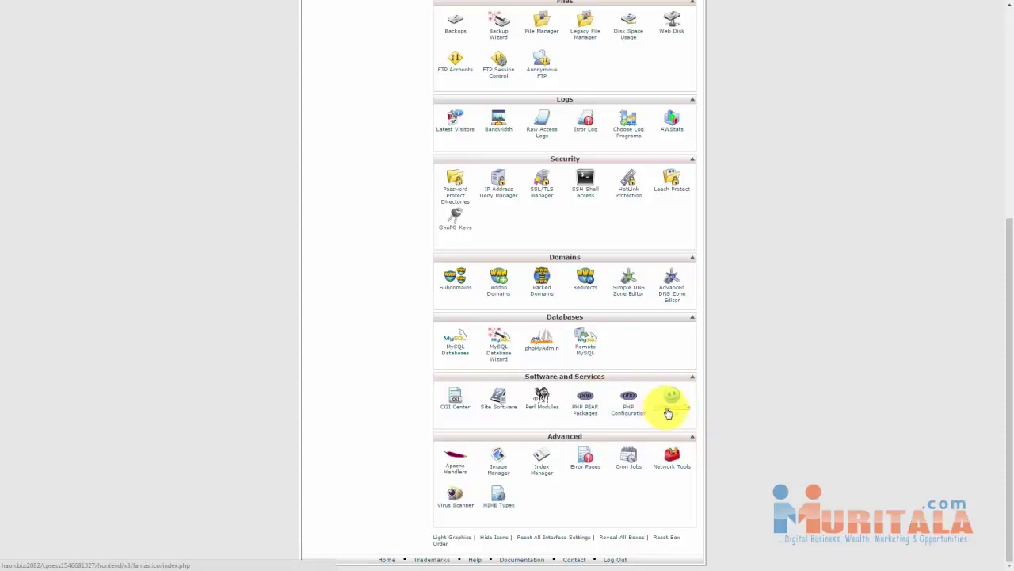
pyautogui.click(668, 411)
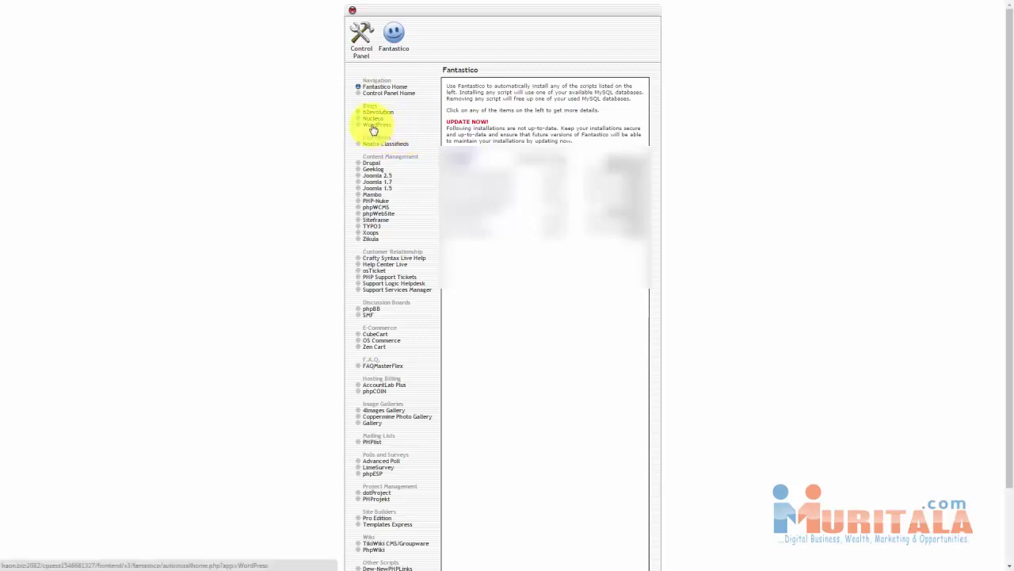
pyautogui.click(372, 127)
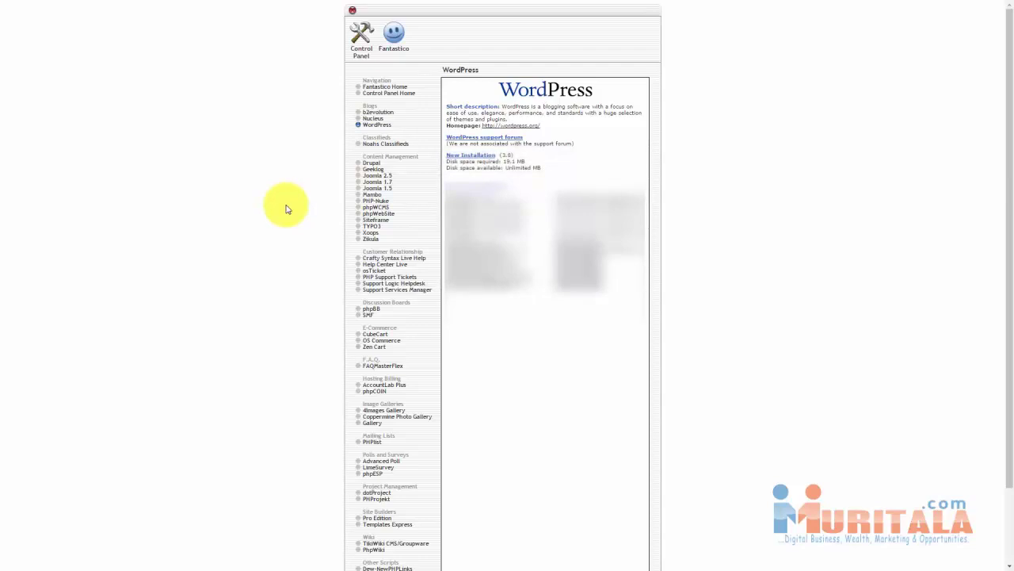
pyautogui.click(464, 160)
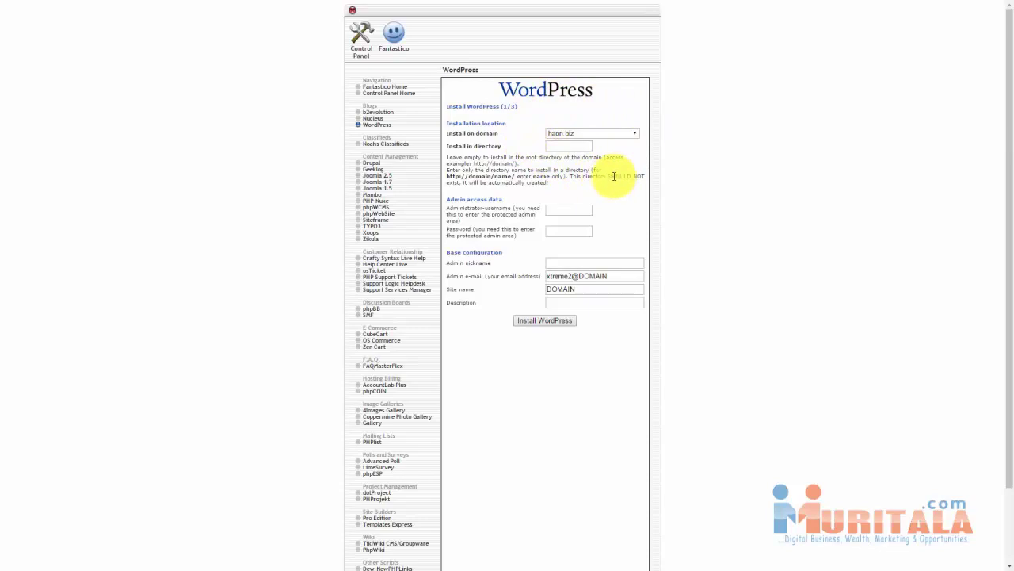
# Install WordPress in testwpdirect with site name 'Test Directory' and description 'Test for Wordpress Course'.
pyautogui.click(554, 147)
pyautogui.write('testwpdirect')
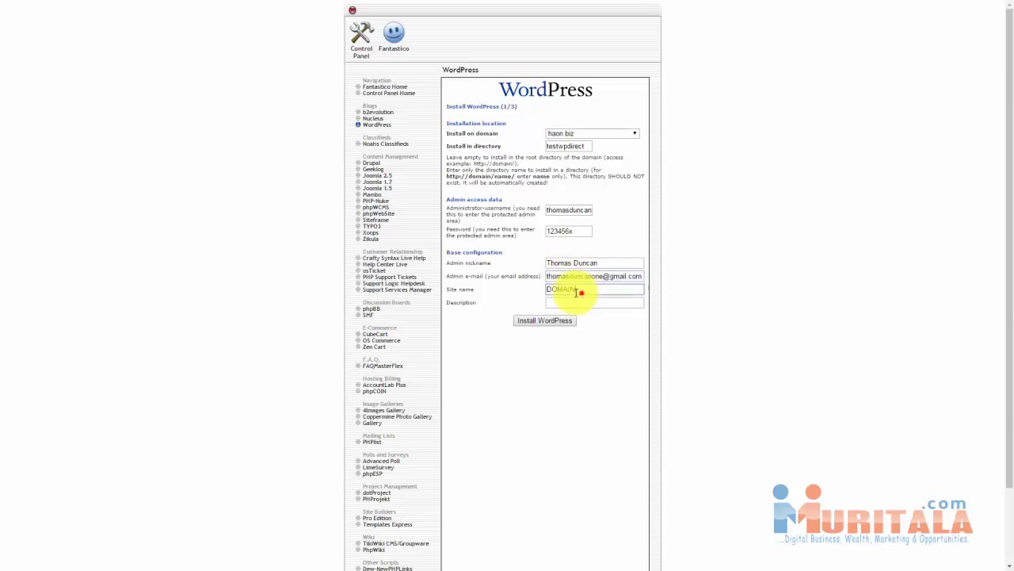
pyautogui.doubleClick(579, 290)
pyautogui.write('Tes')
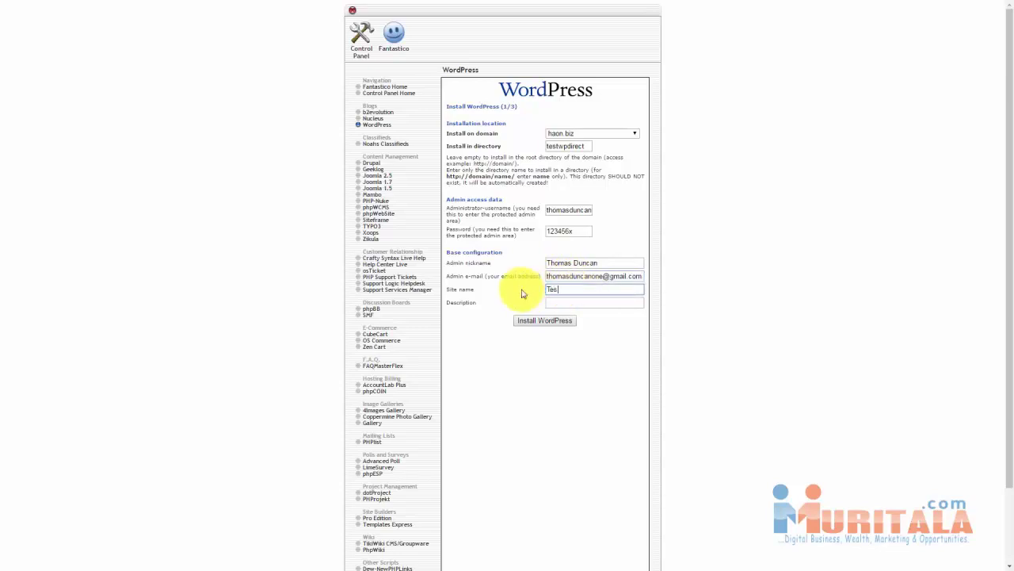
pyautogui.write('t Directory')
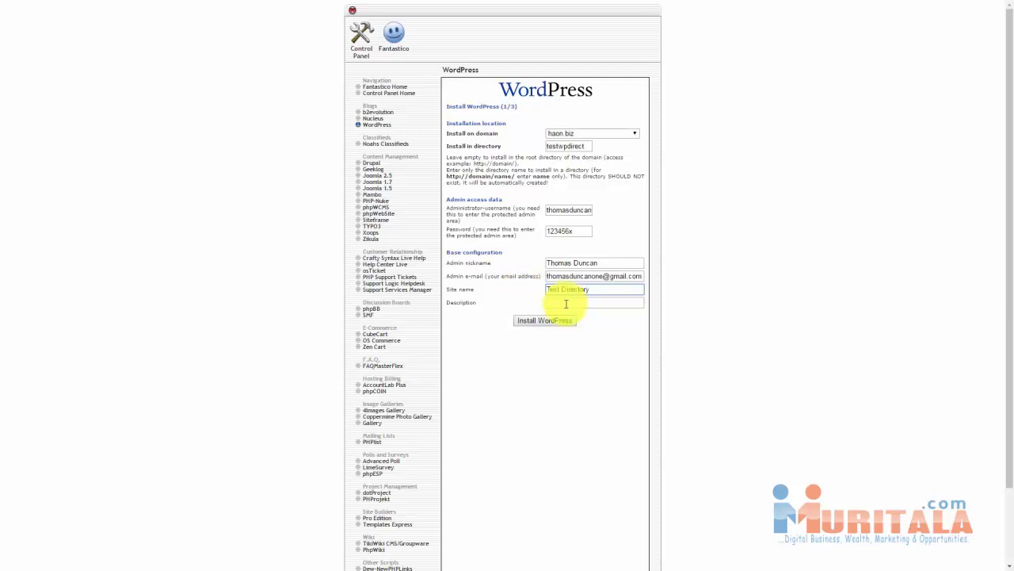
pyautogui.click(572, 302)
pyautogui.write('T')
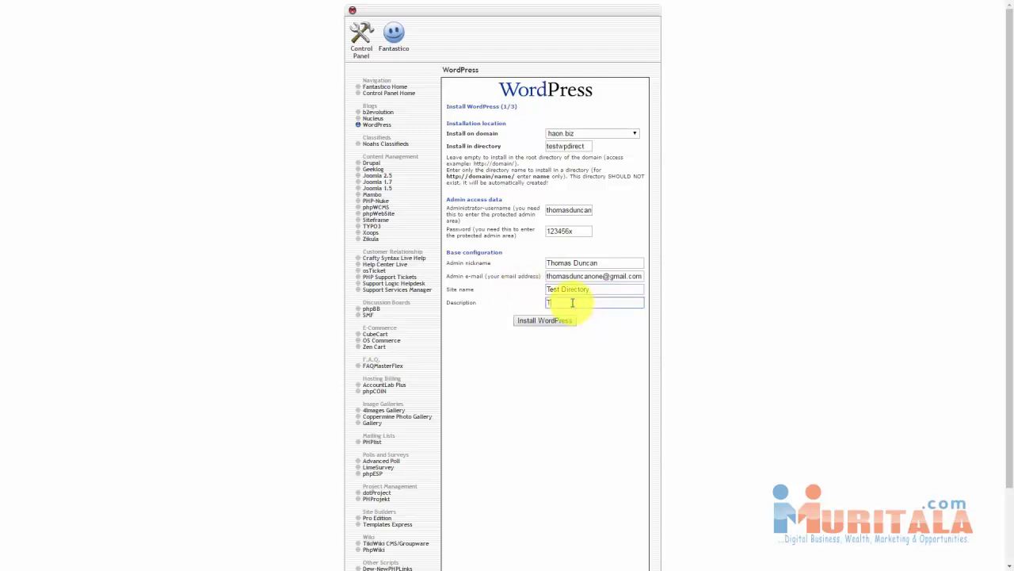
pyautogui.write('est')
pyautogui.press('BackSpace')
pyautogui.press('BackSpace')
pyautogui.write('est ')
pyautogui.write('for Vid')
pyautogui.write('dpress Cou')
pyautogui.write('rse')
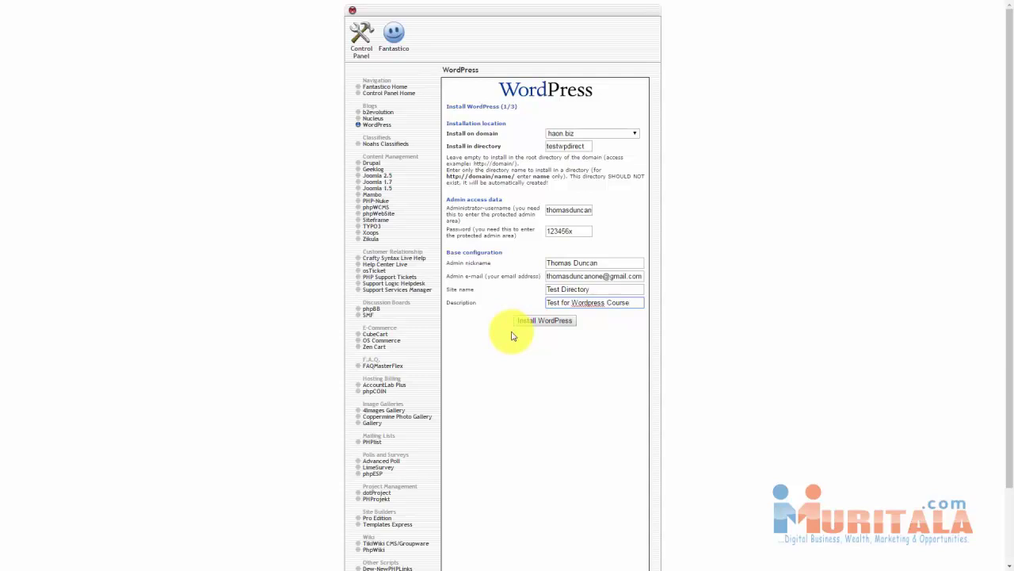
pyautogui.click(543, 321)
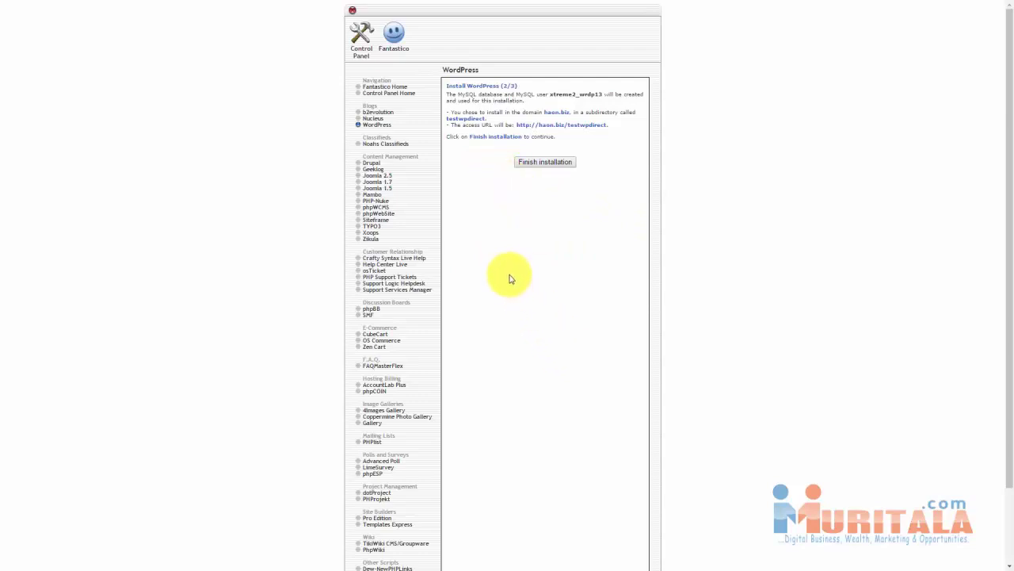
# Finish the testwpdirect installation and follow the link to its admin login page.
pyautogui.click(539, 164)
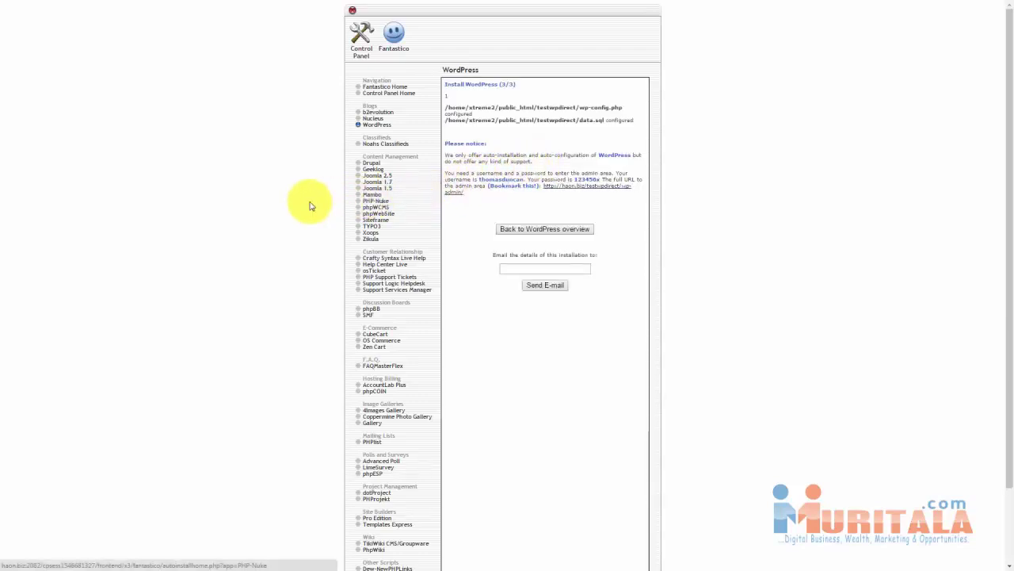
pyautogui.click(569, 190)
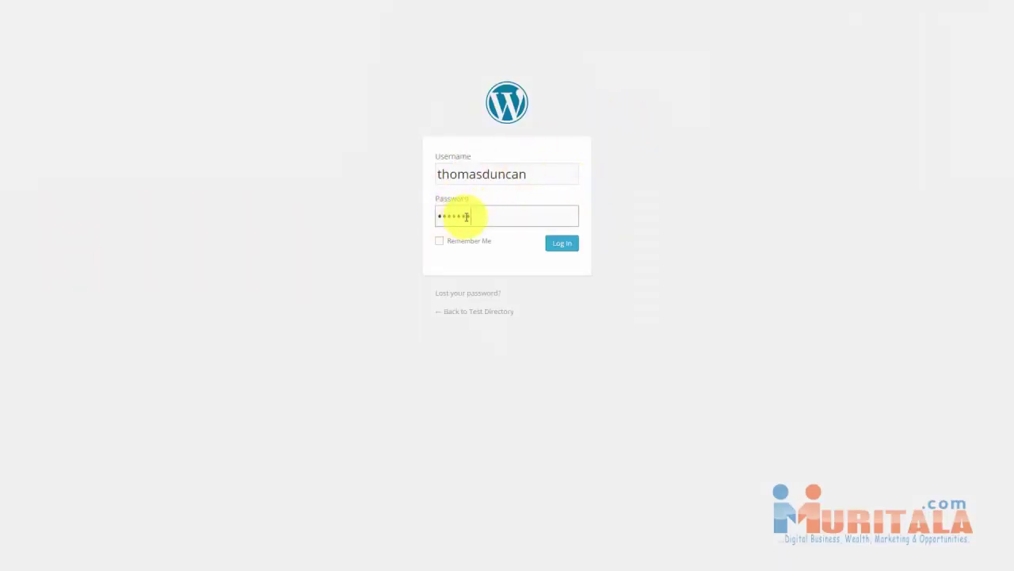
# Log in from the admin page and cancel the master password prompt to reach the site.
pyautogui.click(560, 243)
pyautogui.click(557, 314)
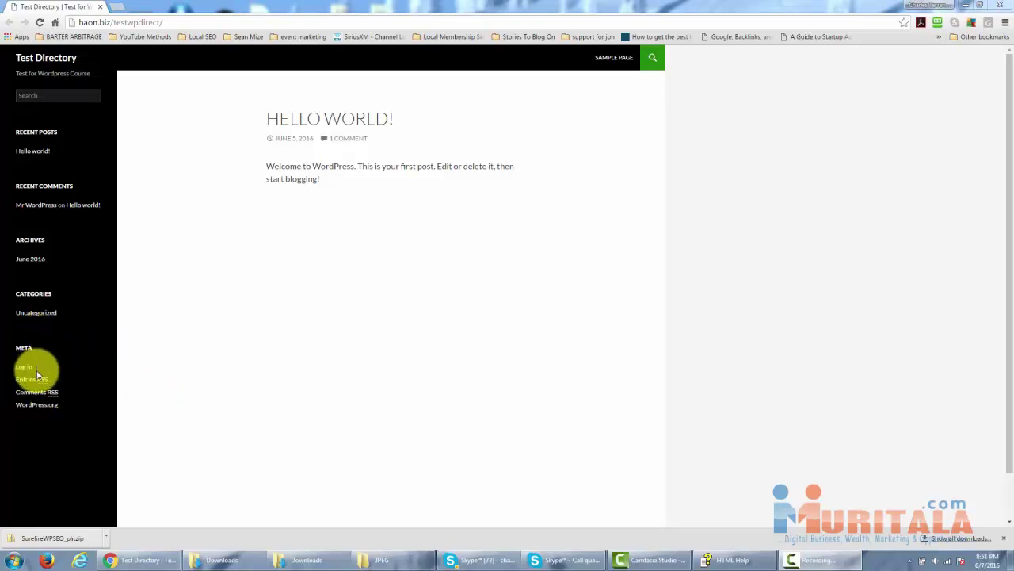
# Append wp-admin to the address to go to haon.biz/testwpdirect/wp-admin.
pyautogui.click(178, 23)
pyautogui.click(178, 23)
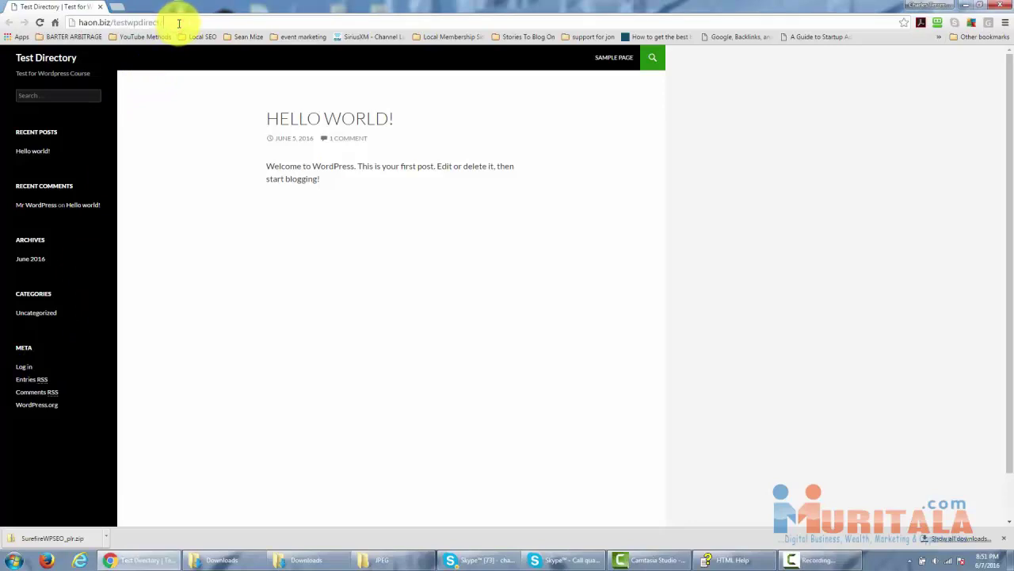
pyautogui.write('wp-')
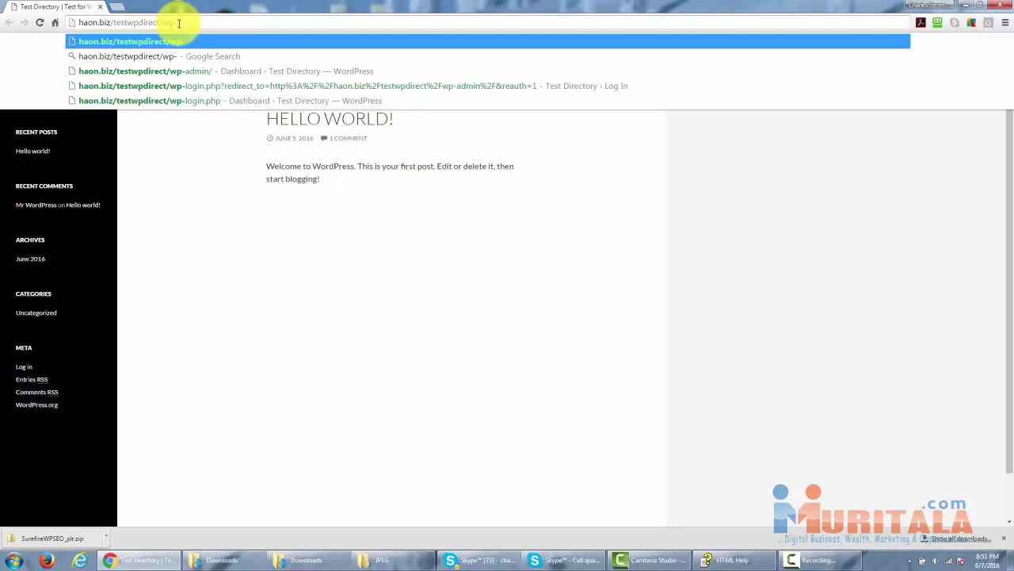
pyautogui.write('admin')
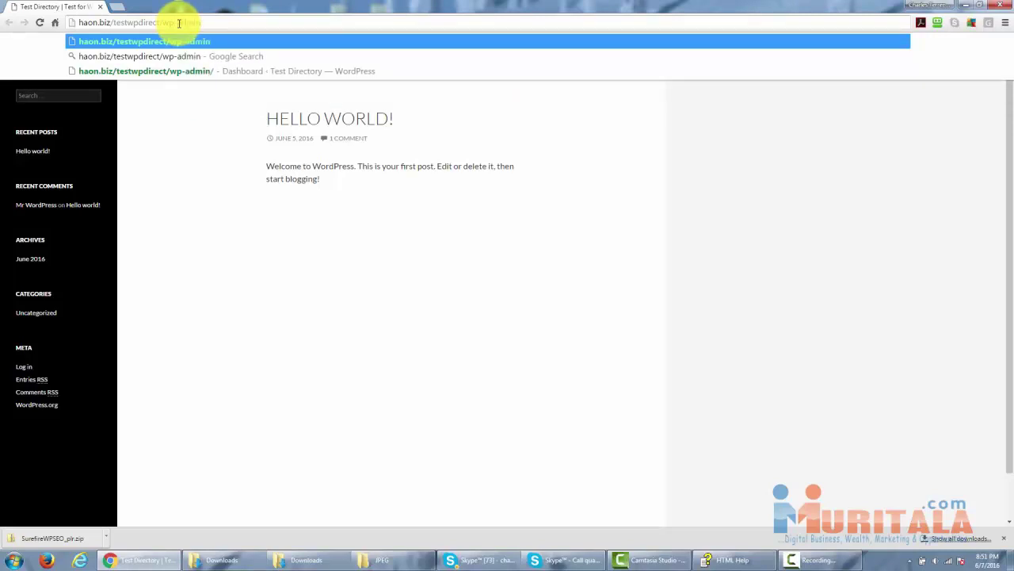
pyautogui.press('Return')
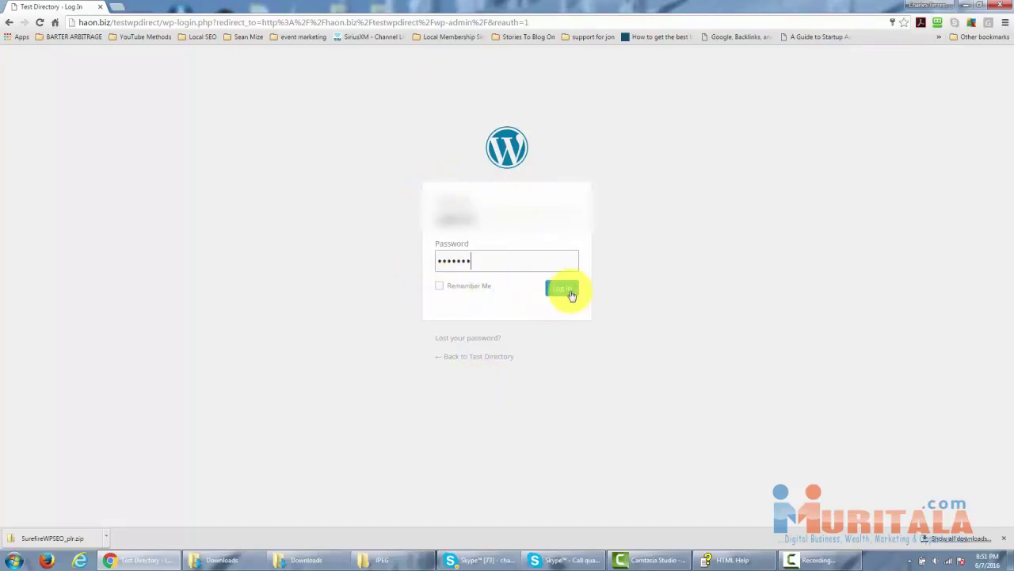
# Log in to the Test Directory dashboard with Remember Me ticked.
pyautogui.click(438, 286)
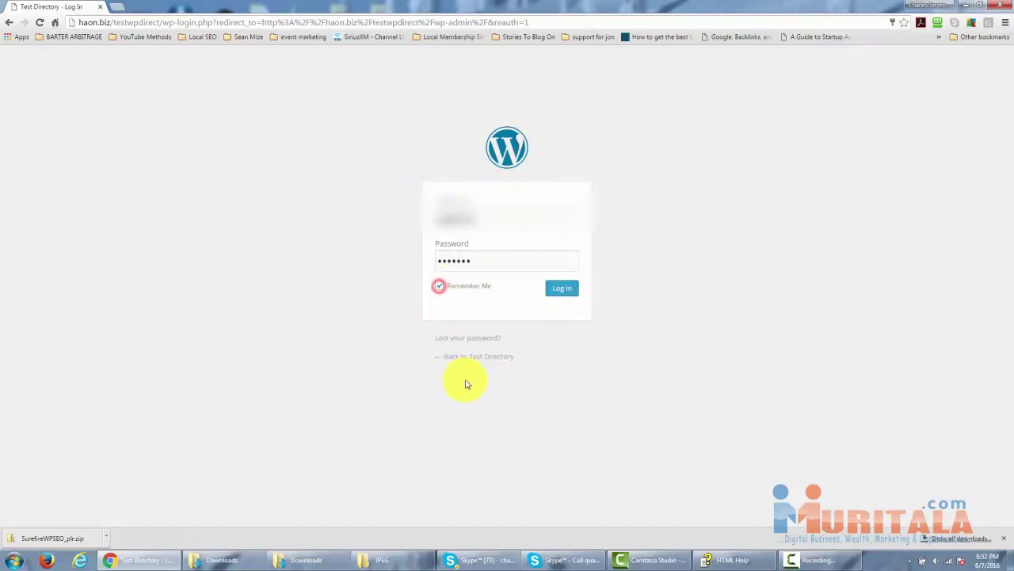
pyautogui.click(554, 293)
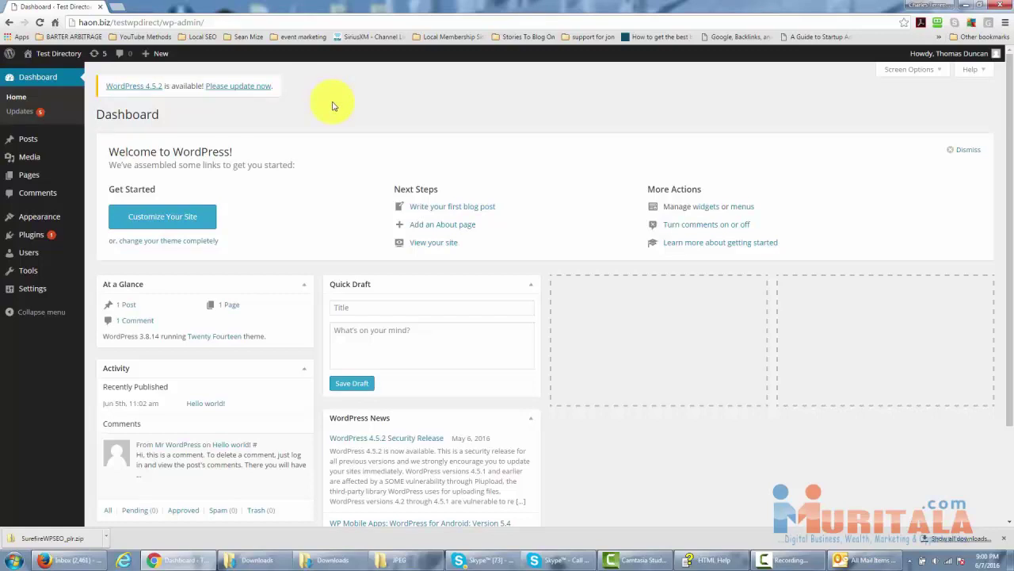
pyautogui.rightClick(334, 106)
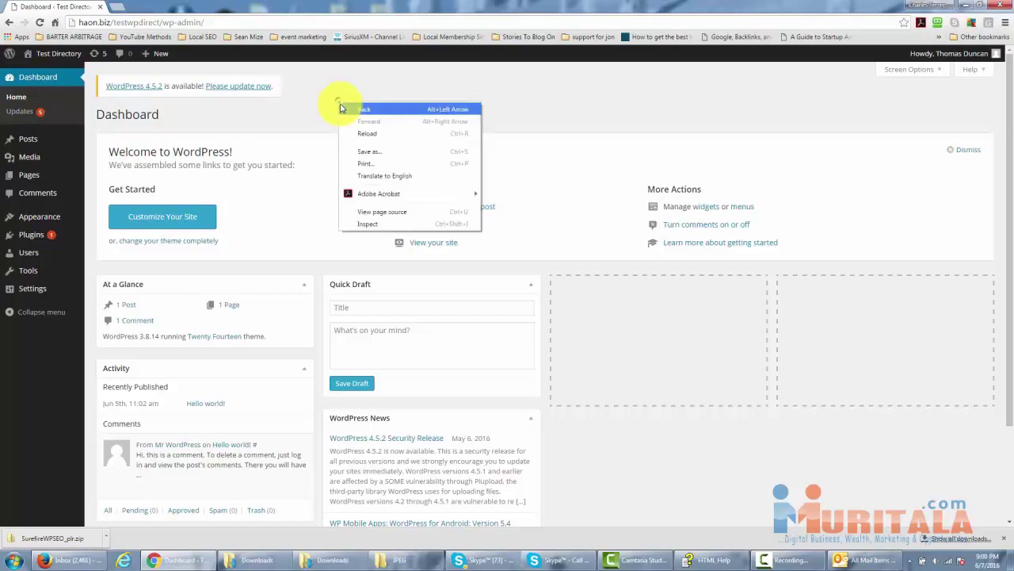
pyautogui.click(324, 86)
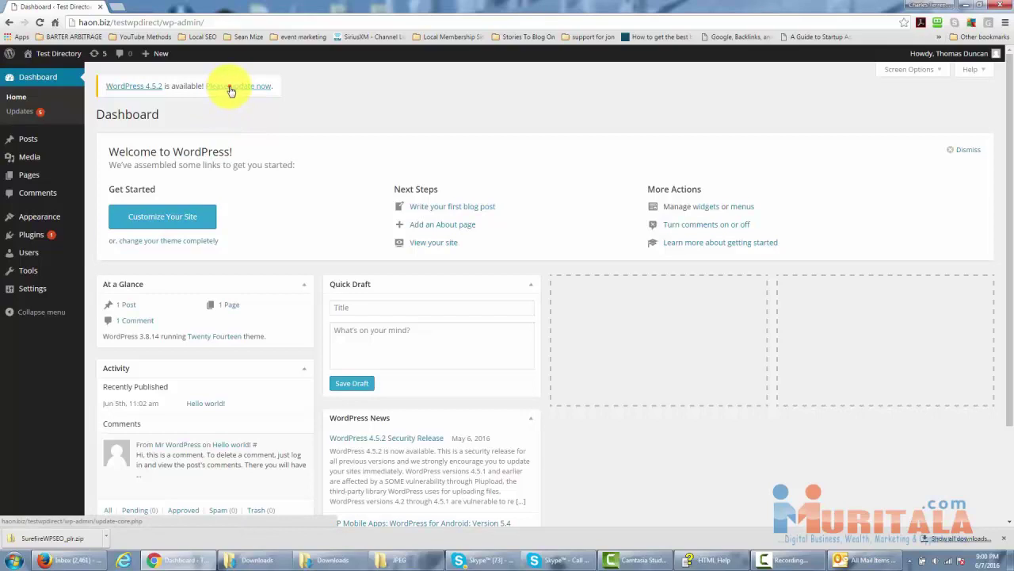
# Run the automatic update to WordPress 4.5.2 from the Updates page.
pyautogui.click(230, 90)
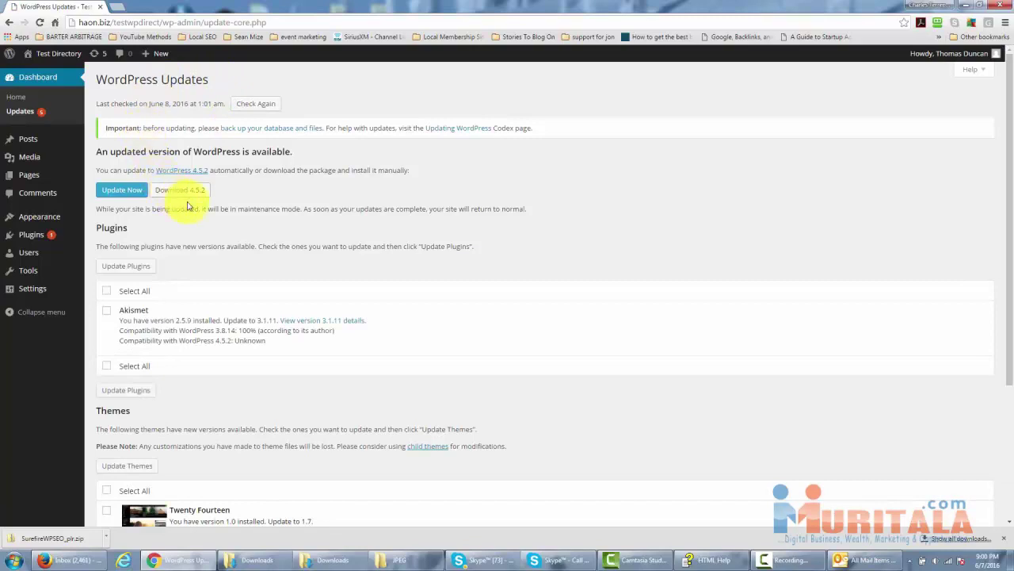
pyautogui.click(124, 193)
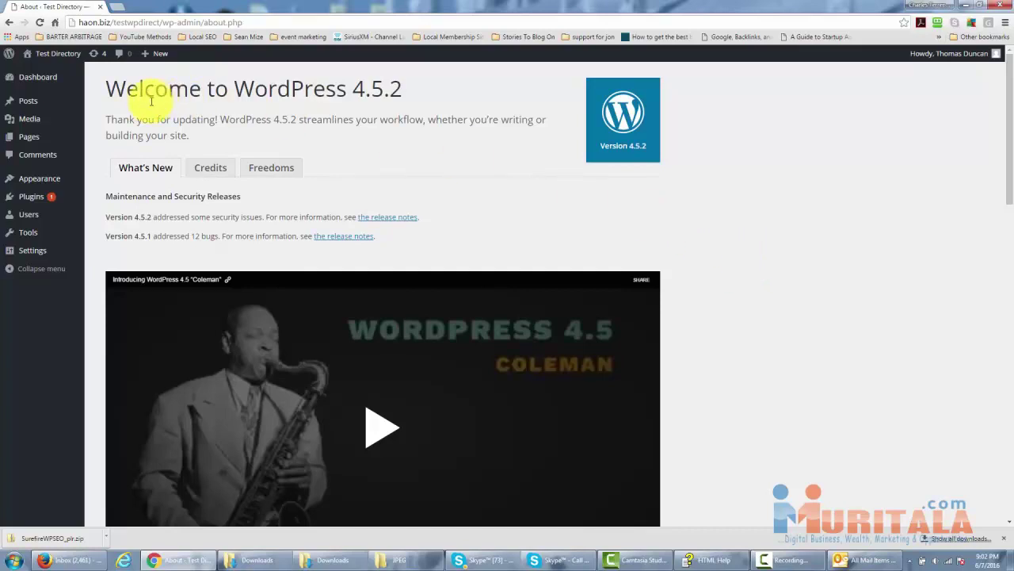
# Trash the Hello world! post, then delete it permanently from the Trash.
pyautogui.moveTo(27, 97)
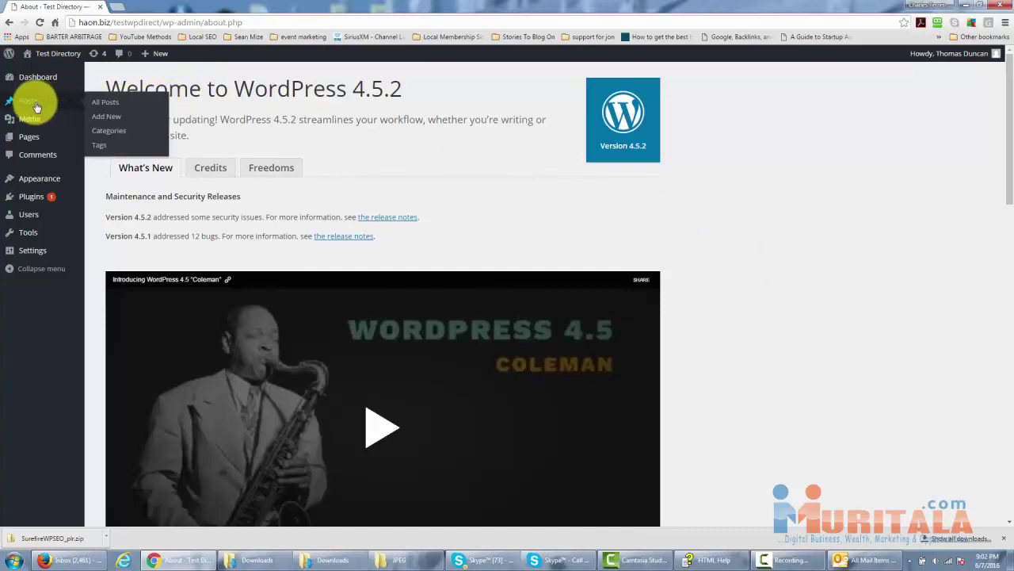
pyautogui.click(102, 106)
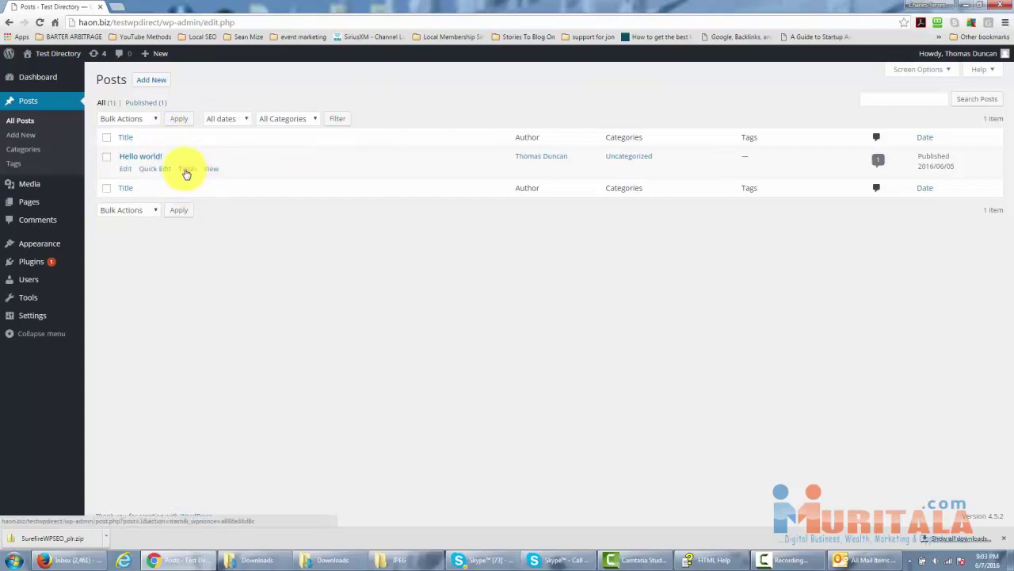
pyautogui.click(187, 171)
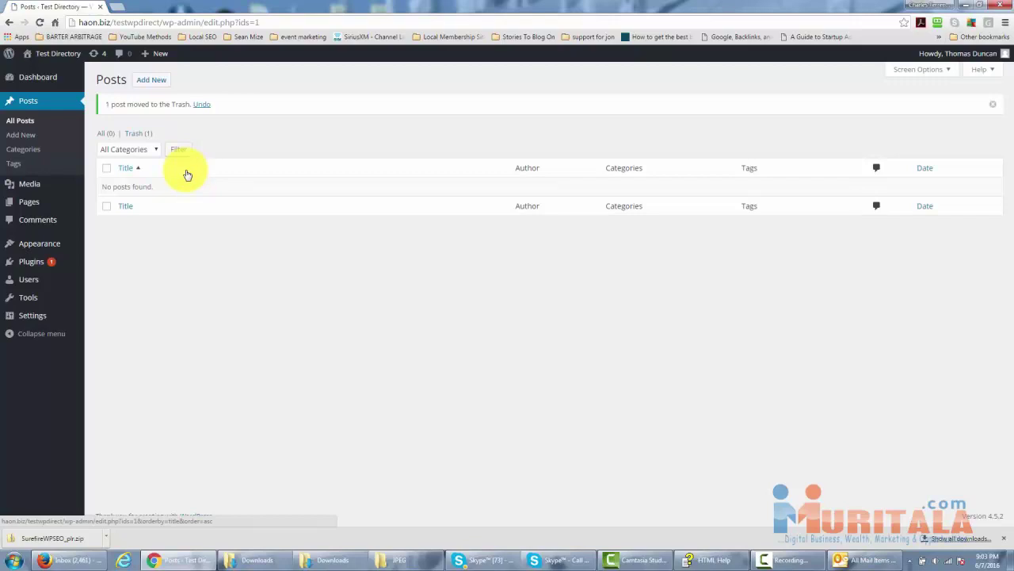
pyautogui.click(136, 134)
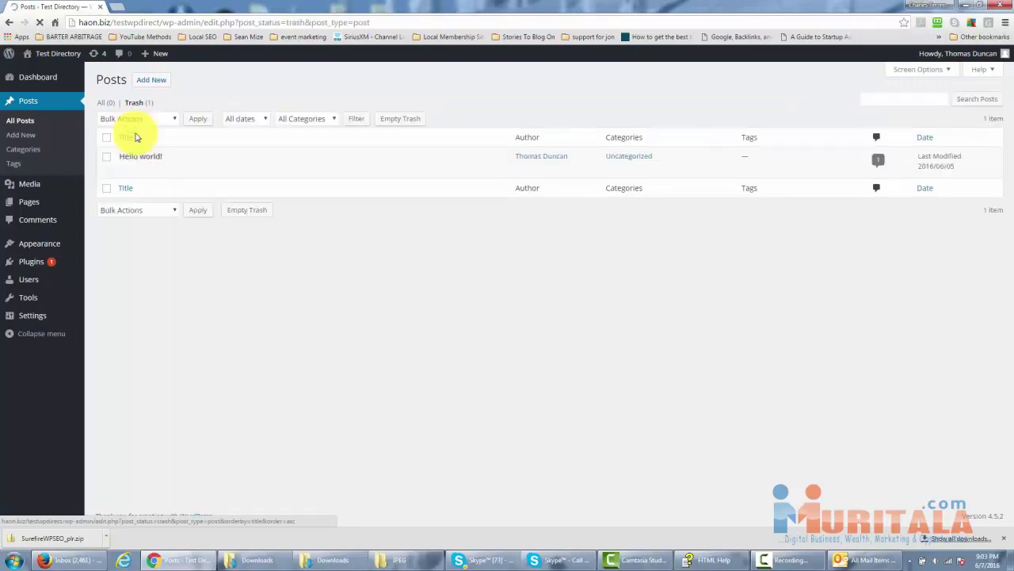
pyautogui.moveTo(113, 165)
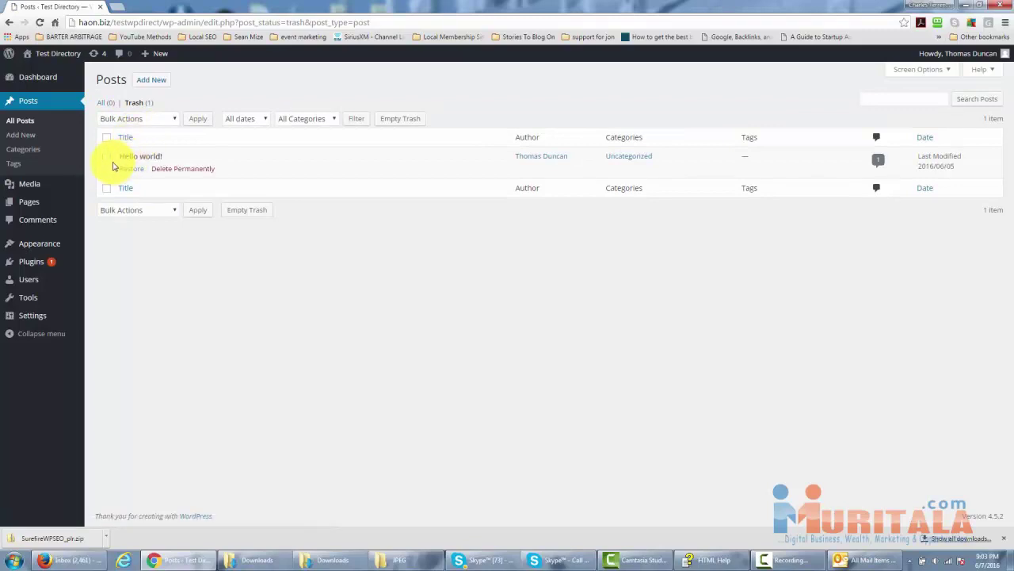
pyautogui.click(107, 159)
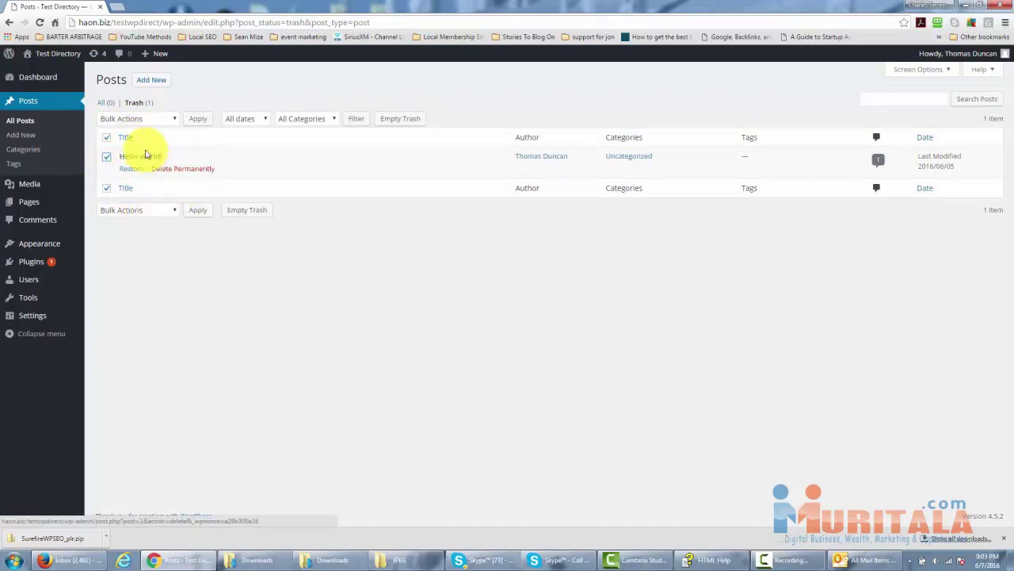
pyautogui.click(182, 169)
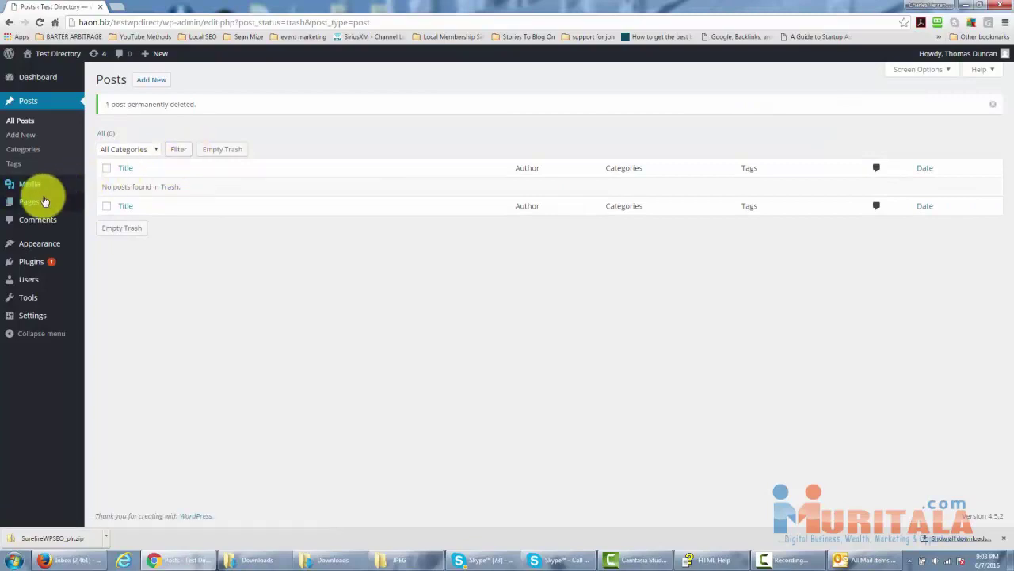
# Trash and permanently delete the Sample Page, then view the empty Comments list.
pyautogui.moveTo(39, 204)
pyautogui.click(98, 207)
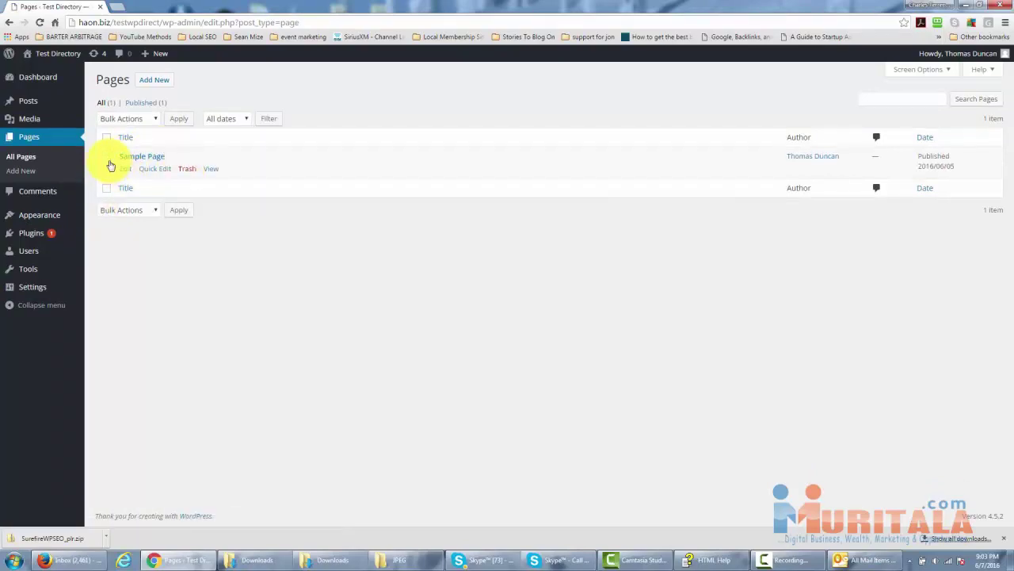
pyautogui.click(108, 160)
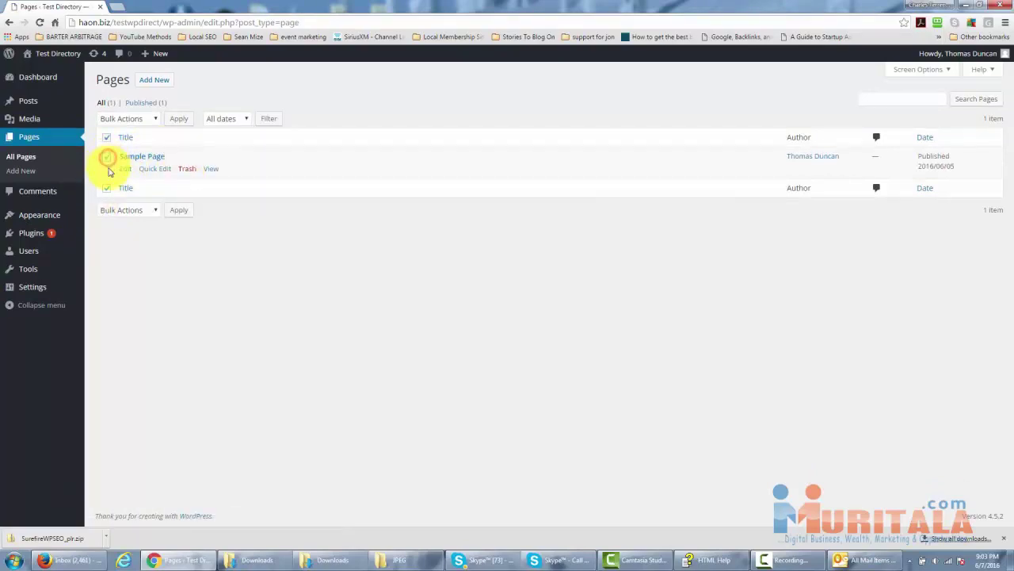
pyautogui.click(184, 169)
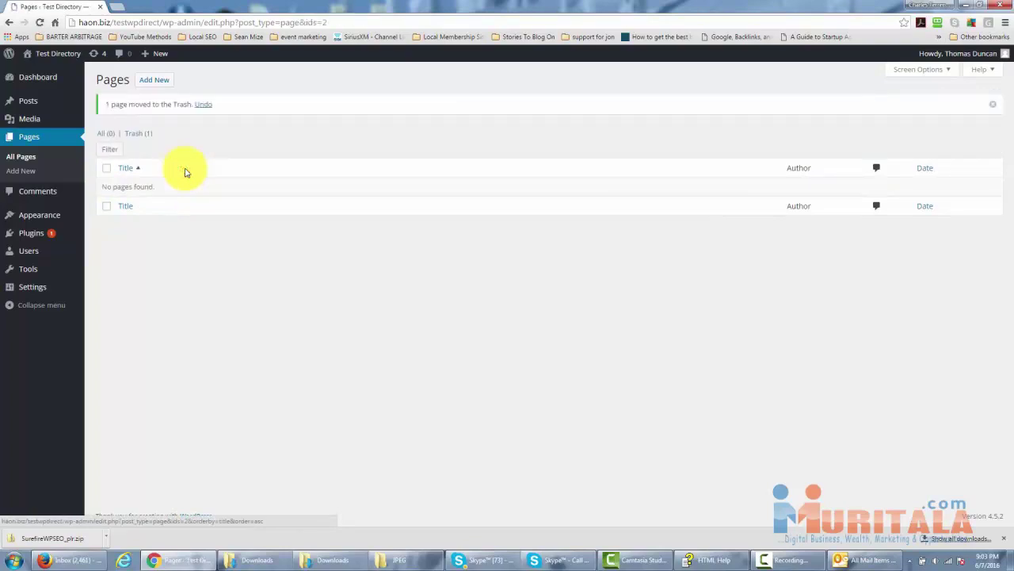
pyautogui.click(135, 134)
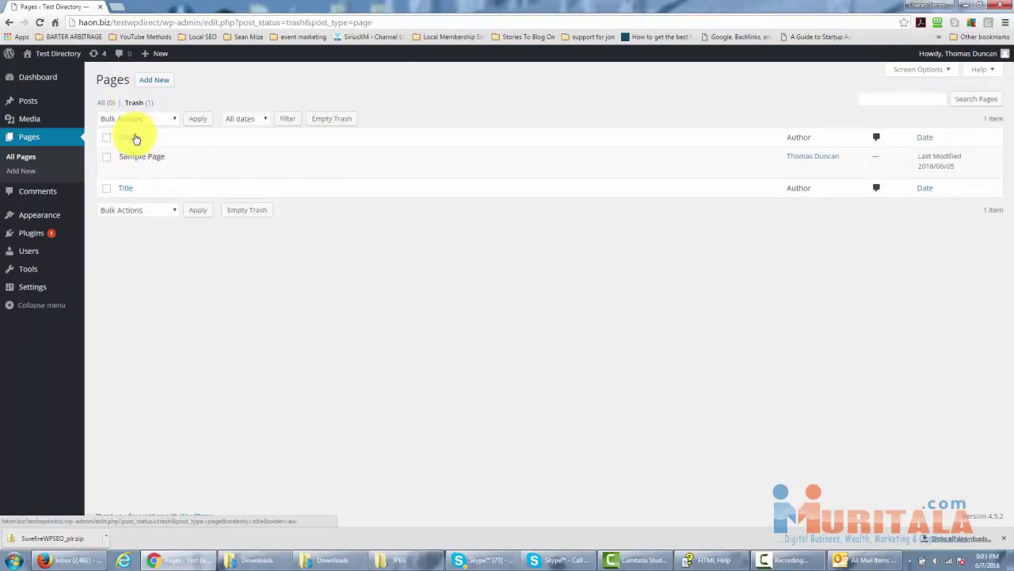
pyautogui.moveTo(162, 167)
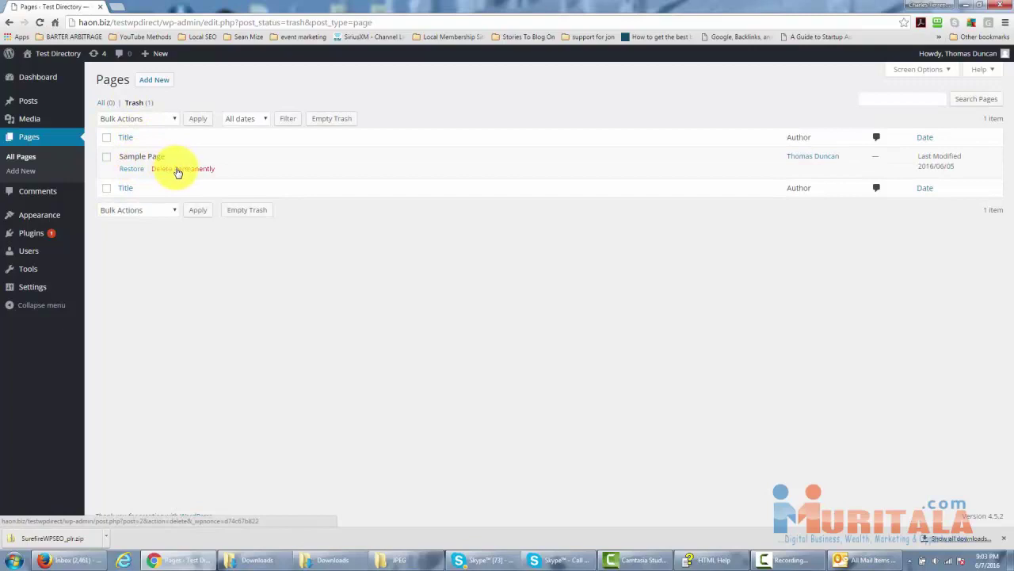
pyautogui.click(178, 171)
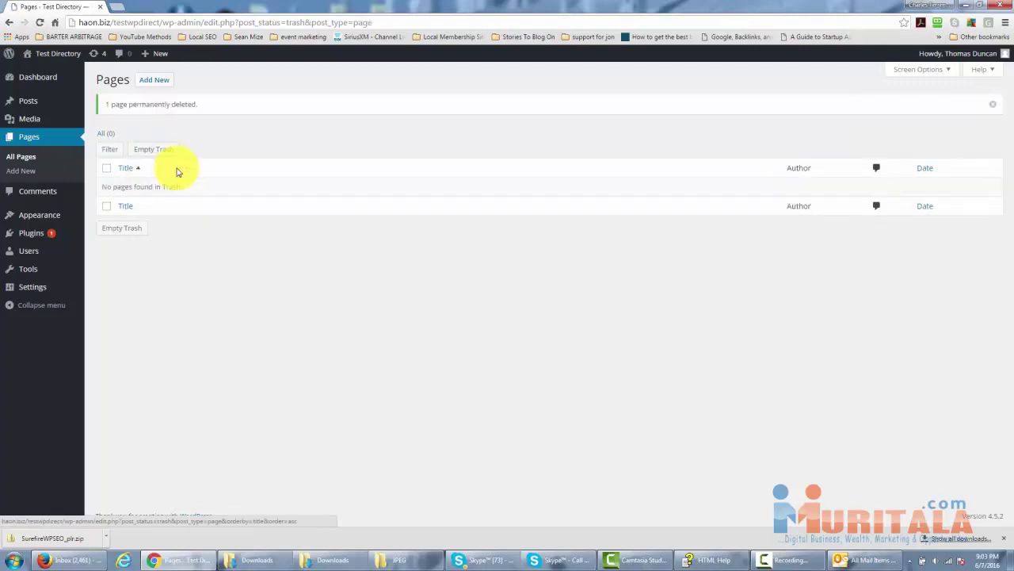
pyautogui.click(38, 192)
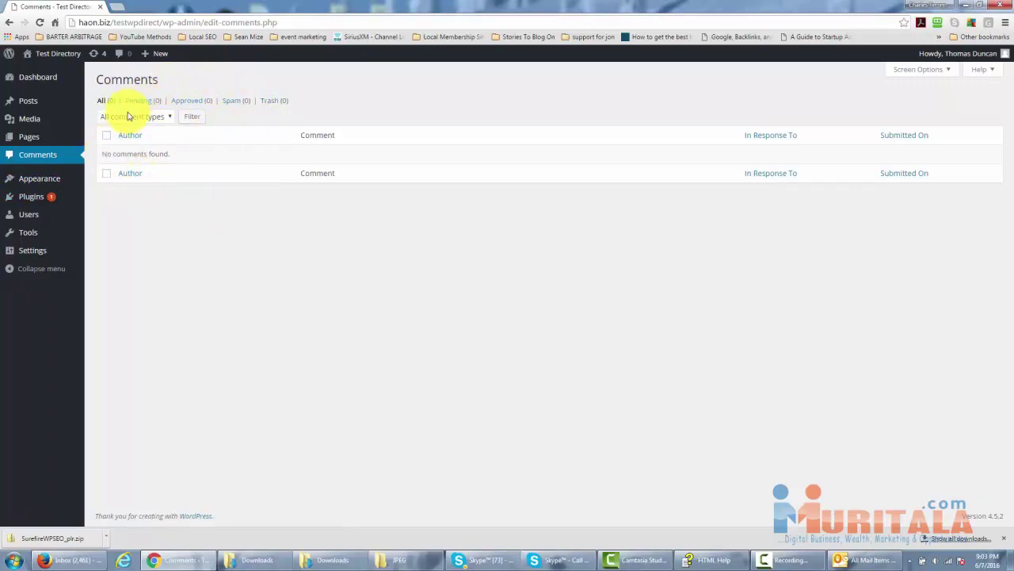
# Go to Plugins > Installed Plugins to see Akismet and Hello Dolly.
pyautogui.moveTo(34, 104)
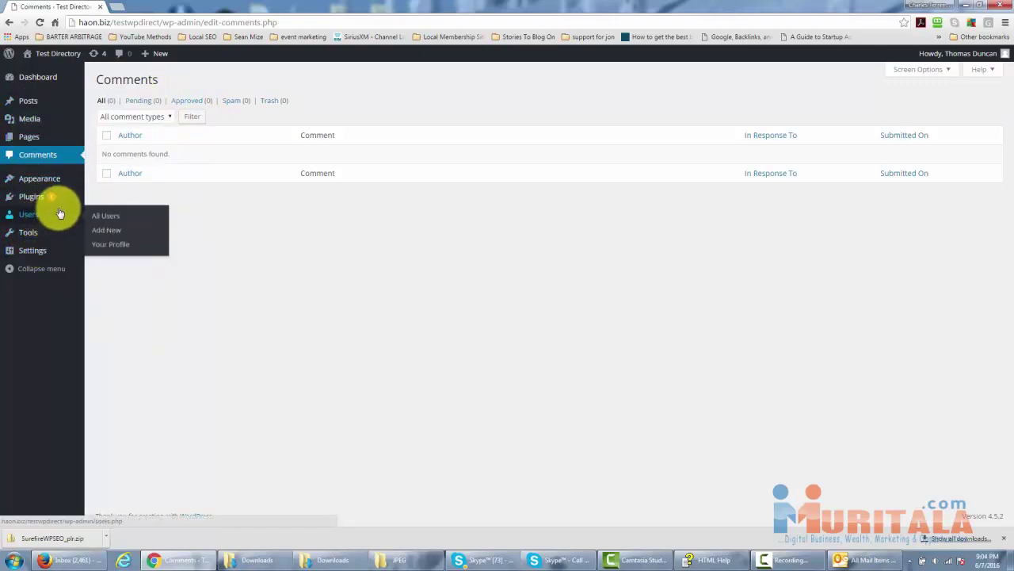
pyautogui.moveTo(47, 202)
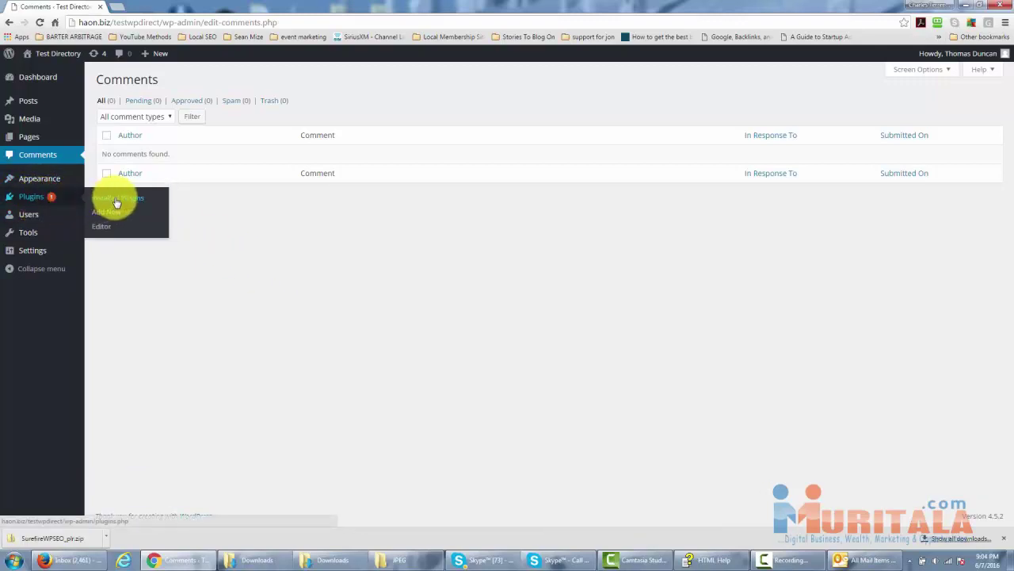
pyautogui.click(115, 200)
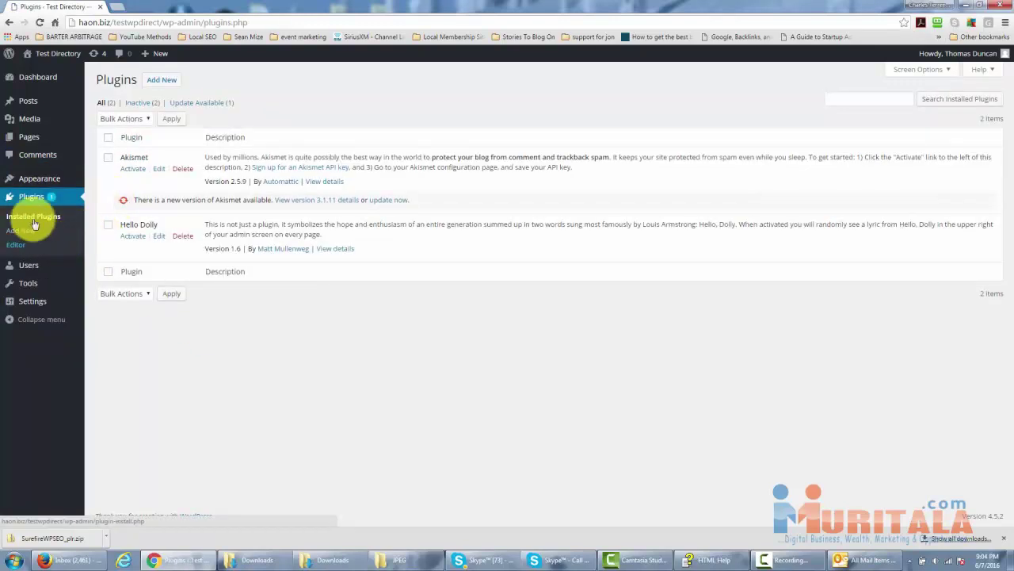
# Update Akismet to 3.1.11, delete Hello Dolly's files, and reload Installed Plugins.
pyautogui.click(381, 203)
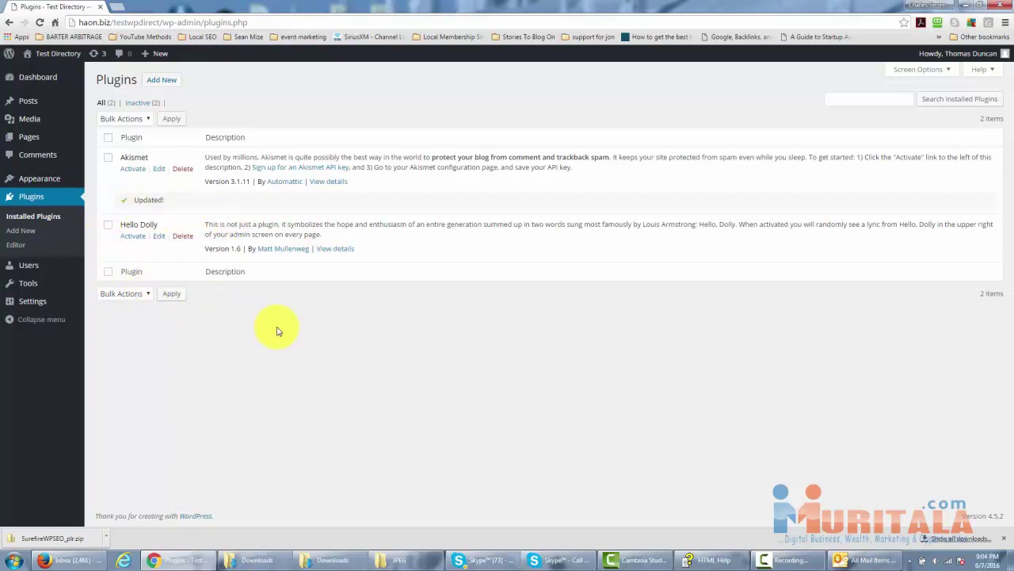
pyautogui.click(182, 237)
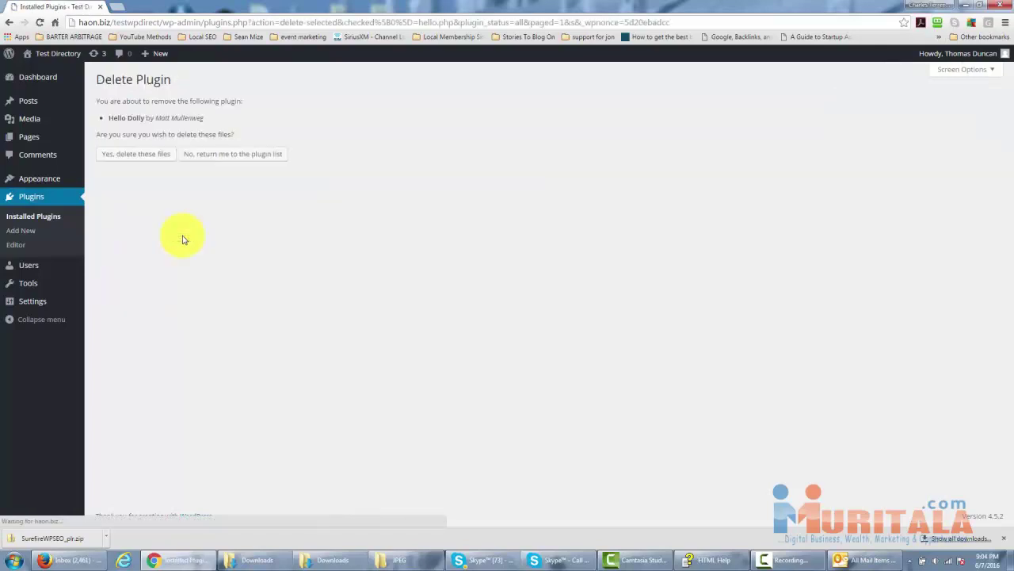
pyautogui.click(135, 155)
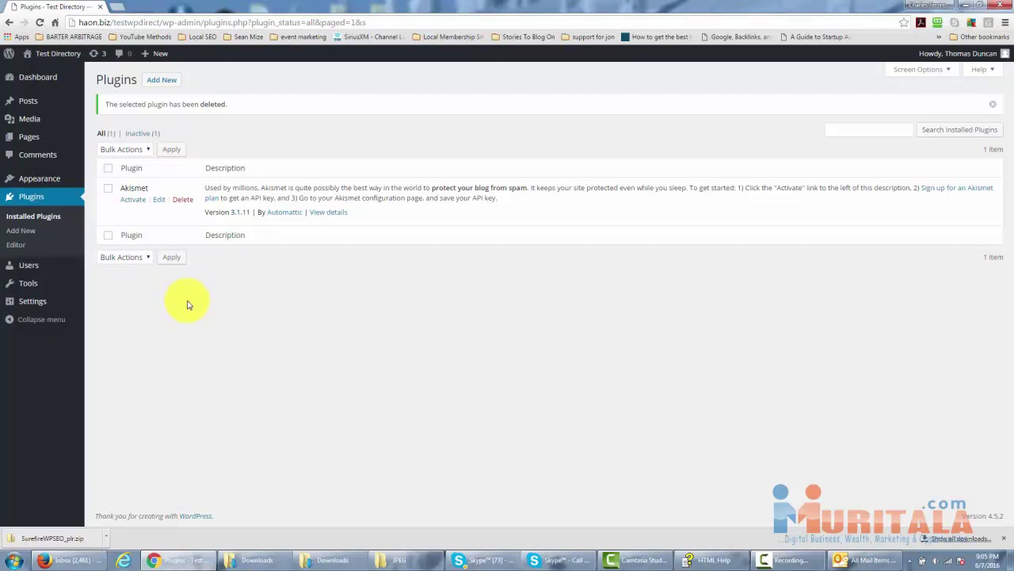
pyautogui.click(40, 219)
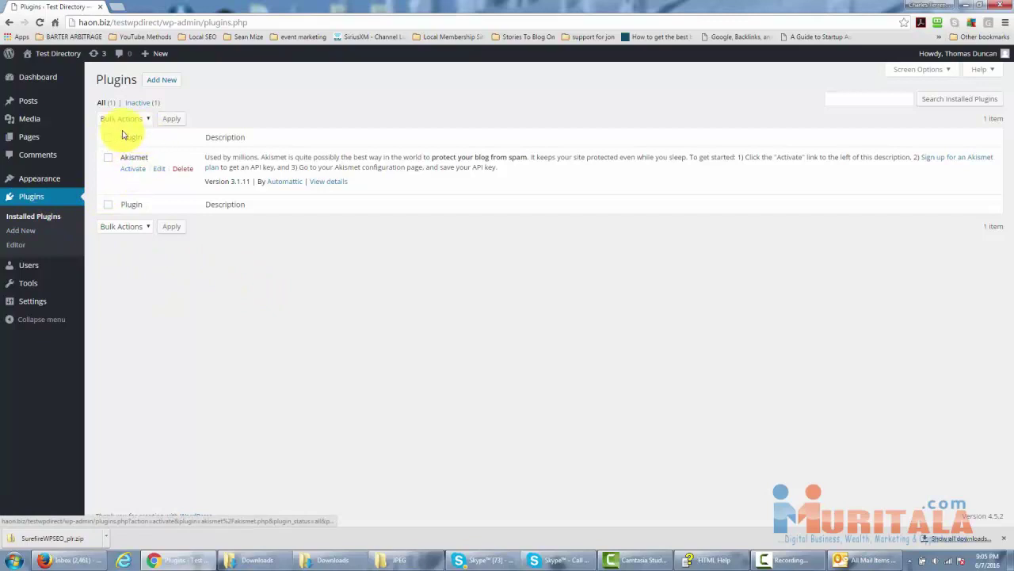
# Activate the Akismet plugin from the Plugins list.
pyautogui.click(130, 170)
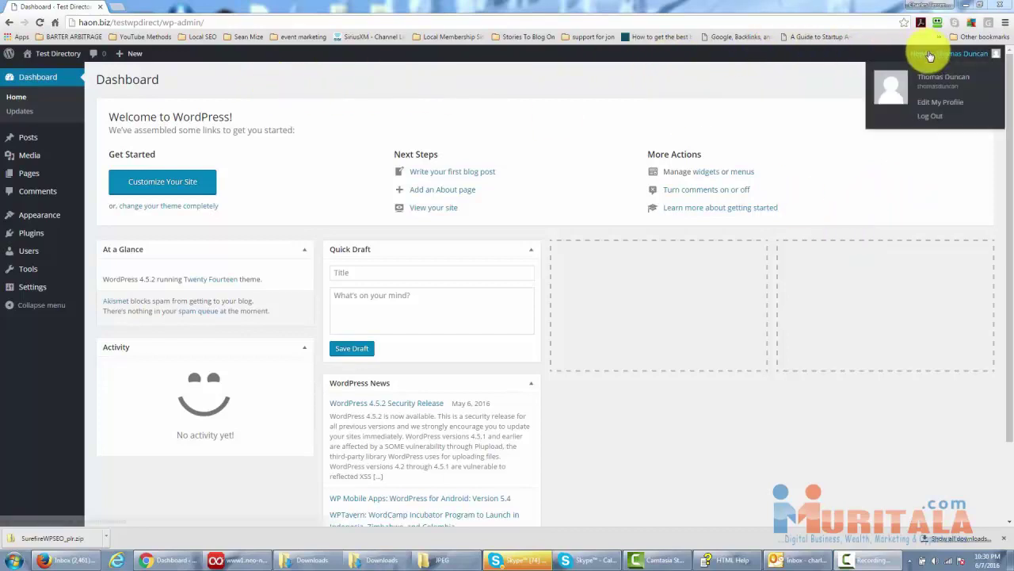
# Choose Edit My Profile from the Howdy account menu in the admin bar.
pyautogui.moveTo(976, 56)
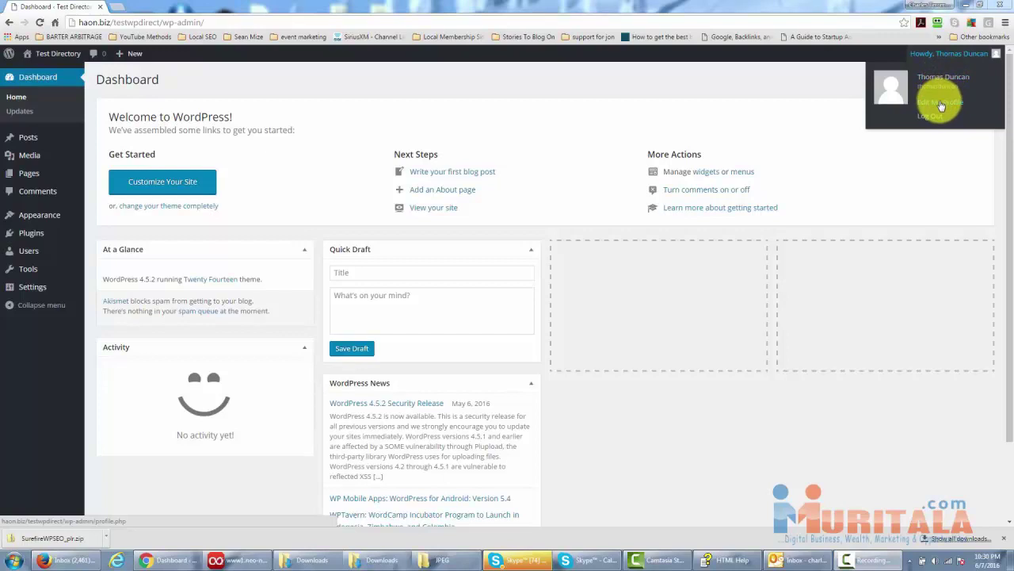
pyautogui.click(941, 105)
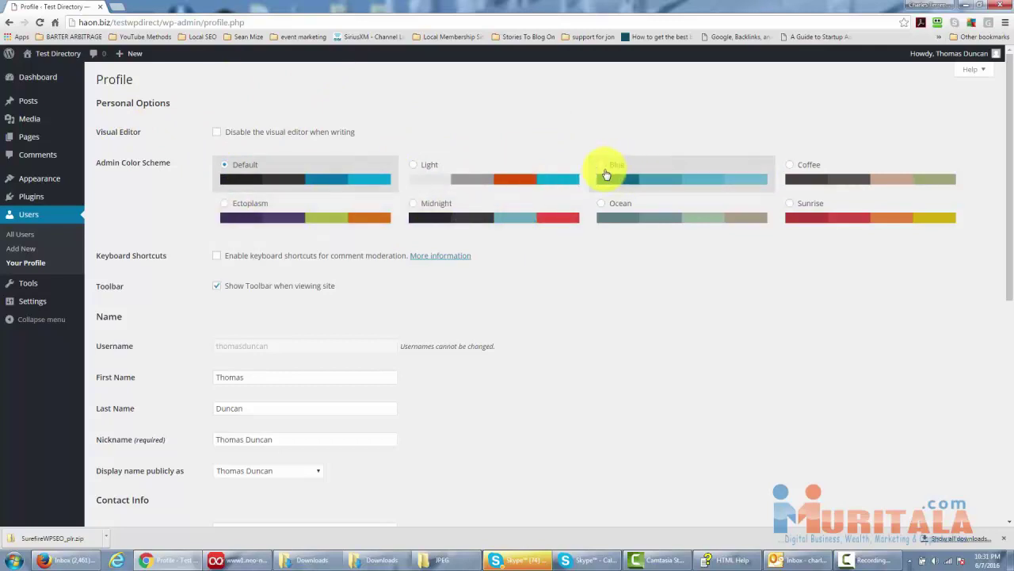
pyautogui.click(412, 208)
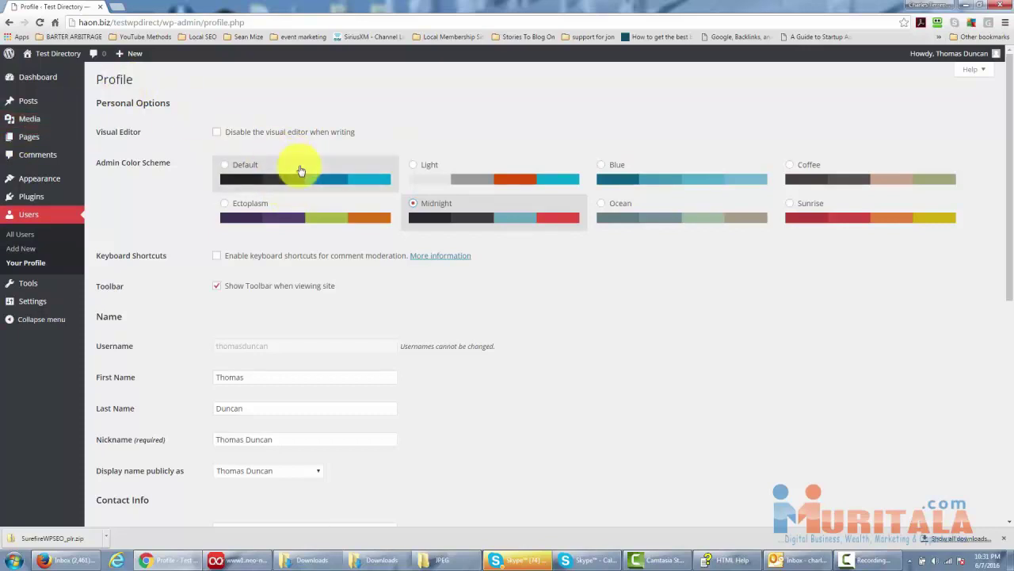
pyautogui.click(223, 203)
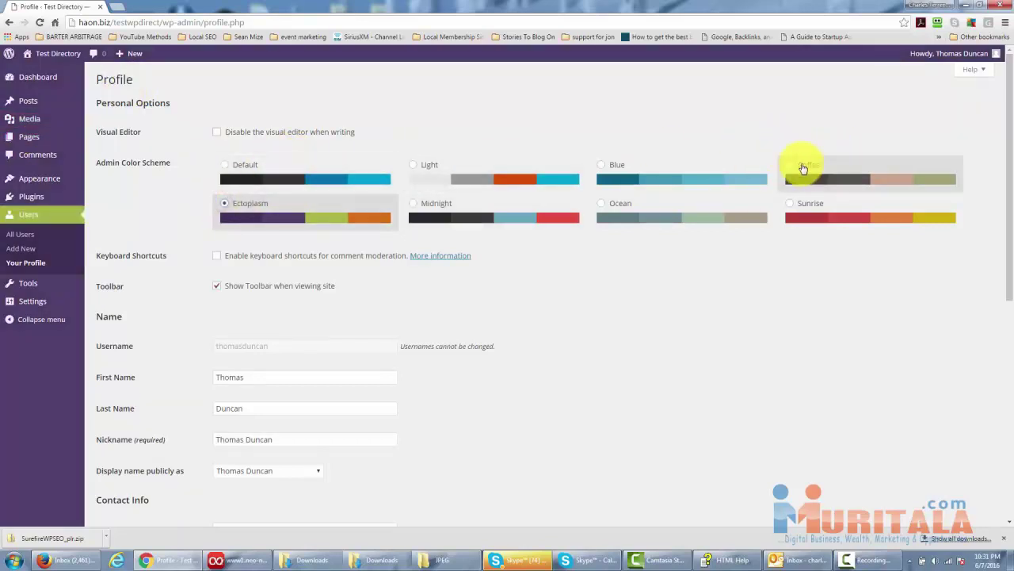
pyautogui.click(788, 164)
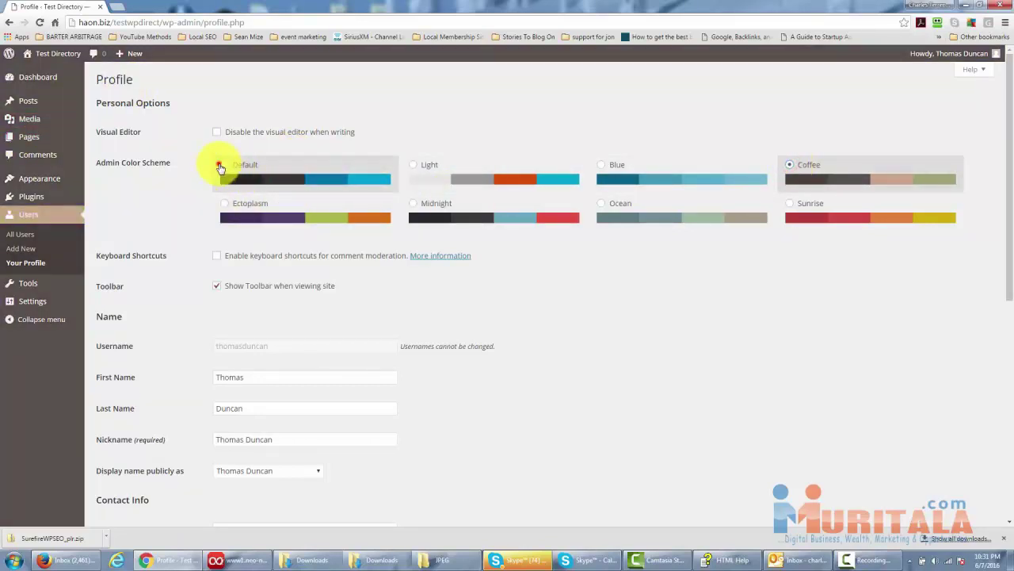
pyautogui.click(225, 164)
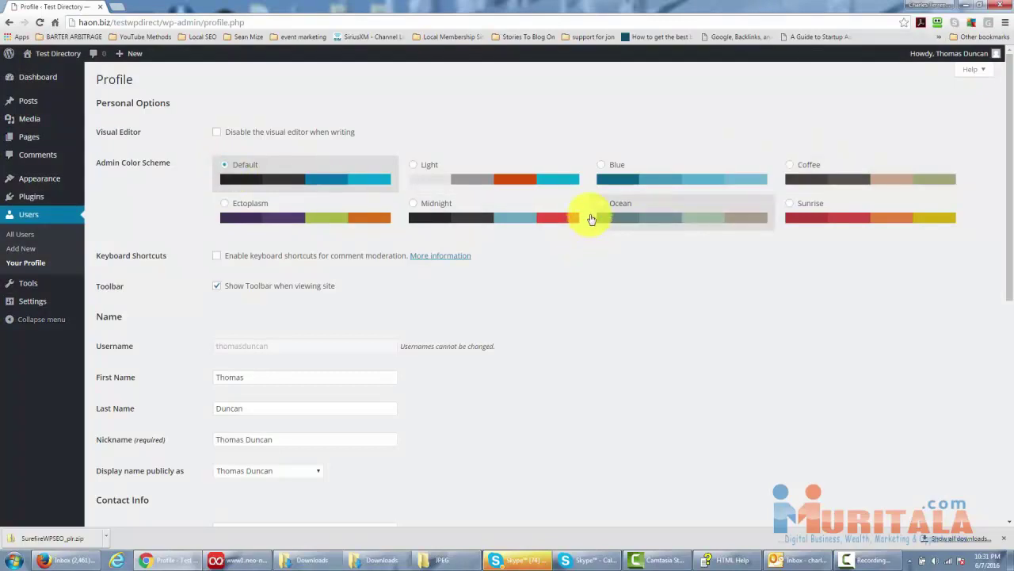
pyautogui.scroll(-1, 549, 239)
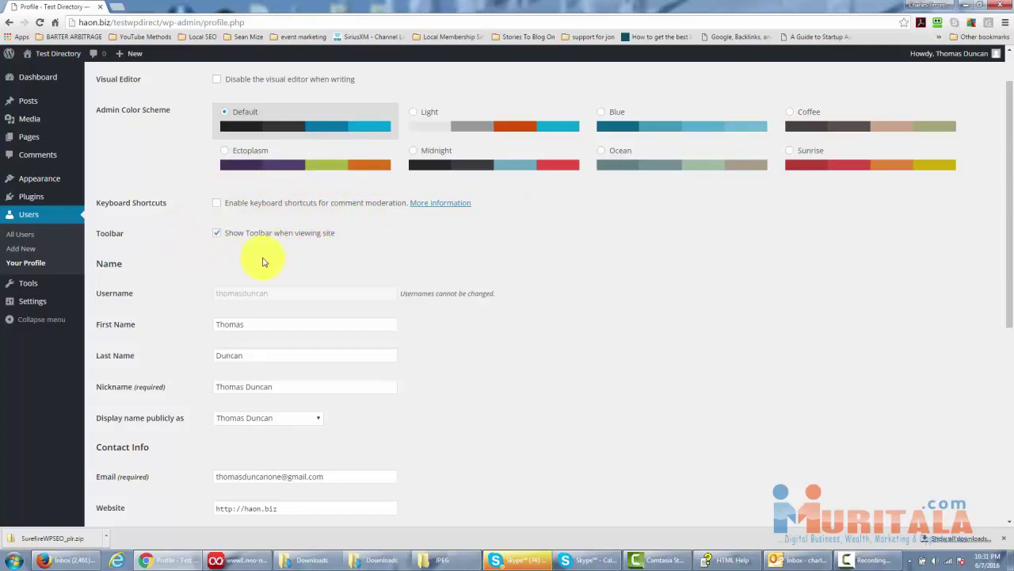
pyautogui.scroll(1, 264, 262)
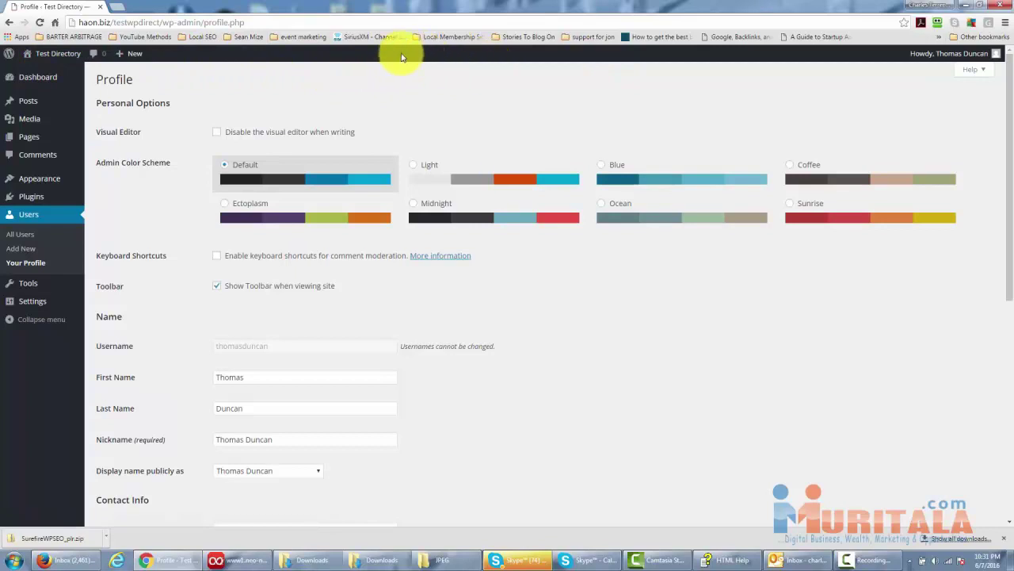
pyautogui.click(215, 288)
pyautogui.click(218, 290)
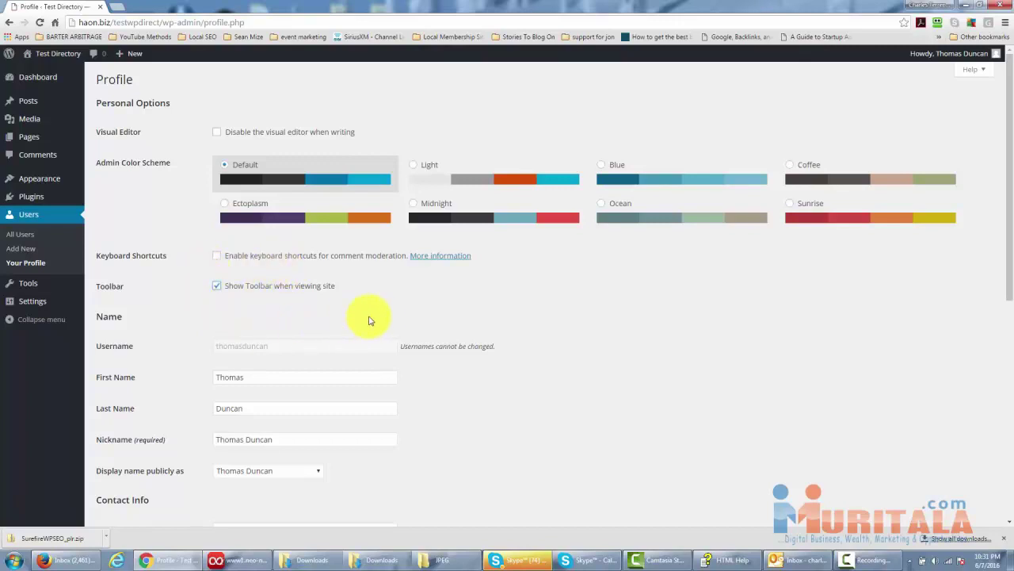
pyautogui.scroll(-1, 375, 288)
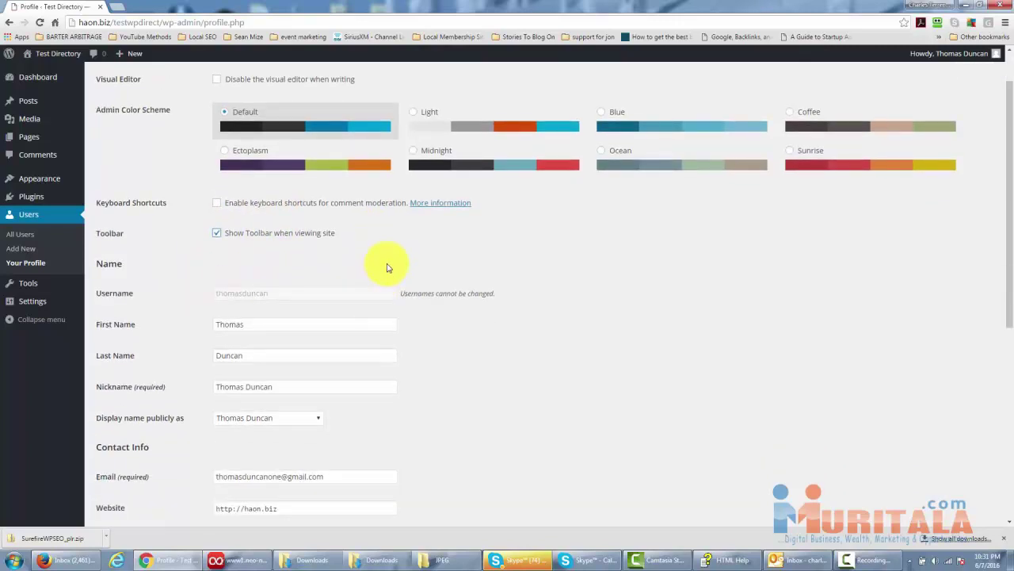
pyautogui.scroll(-1, 387, 266)
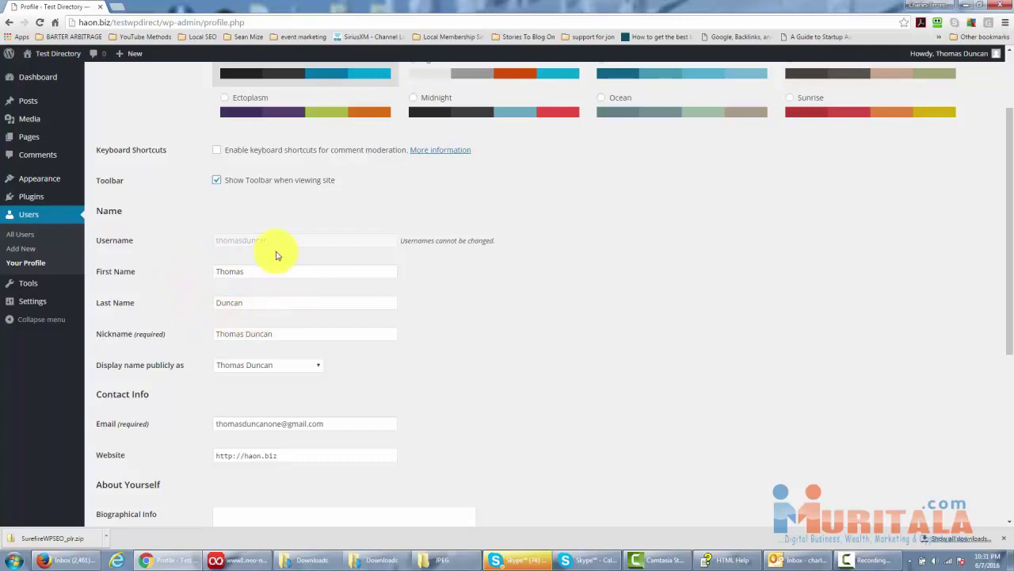
pyautogui.scroll(-1, 209, 286)
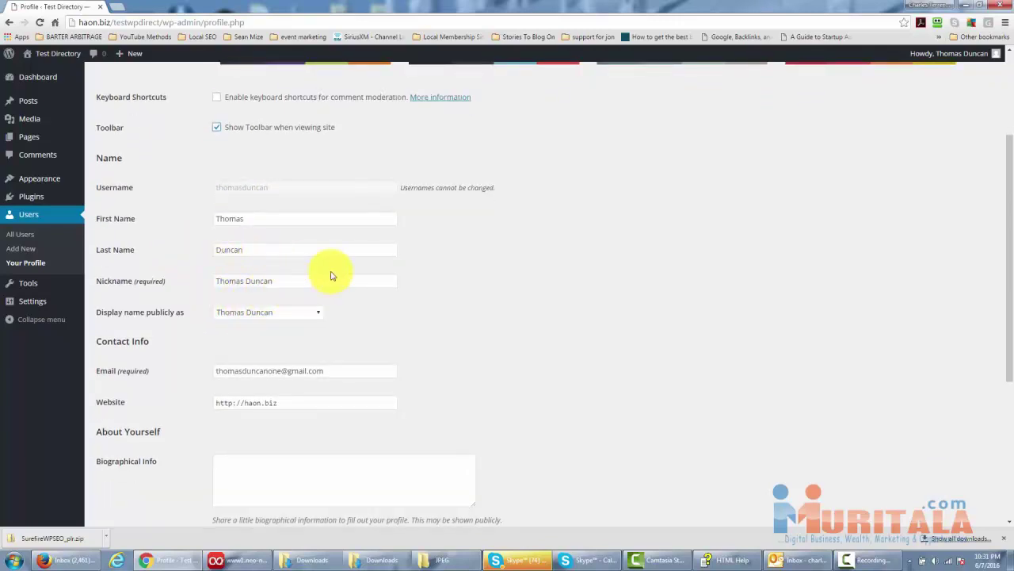
pyautogui.scroll(-1, 333, 278)
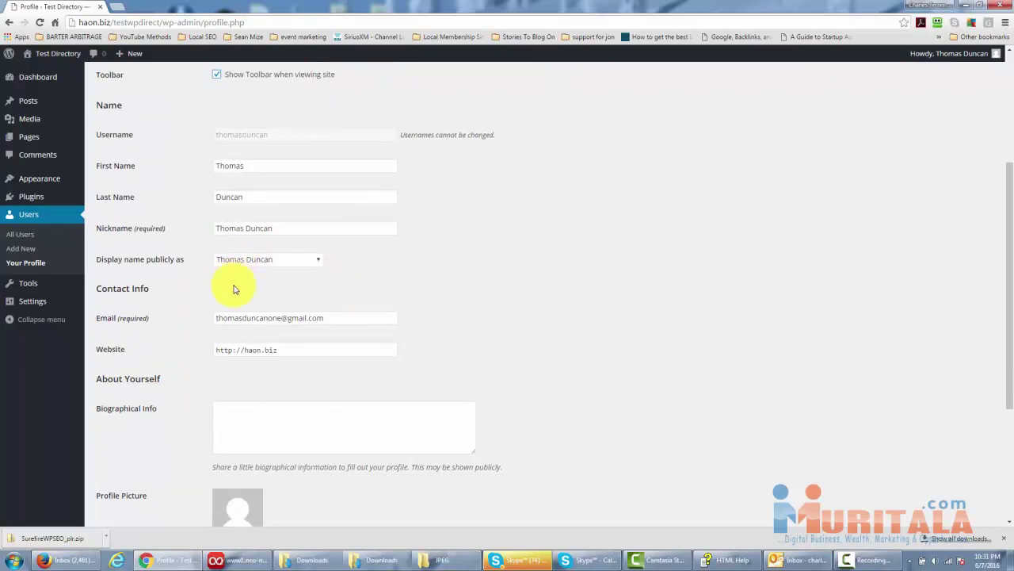
pyautogui.scroll(1, 237, 292)
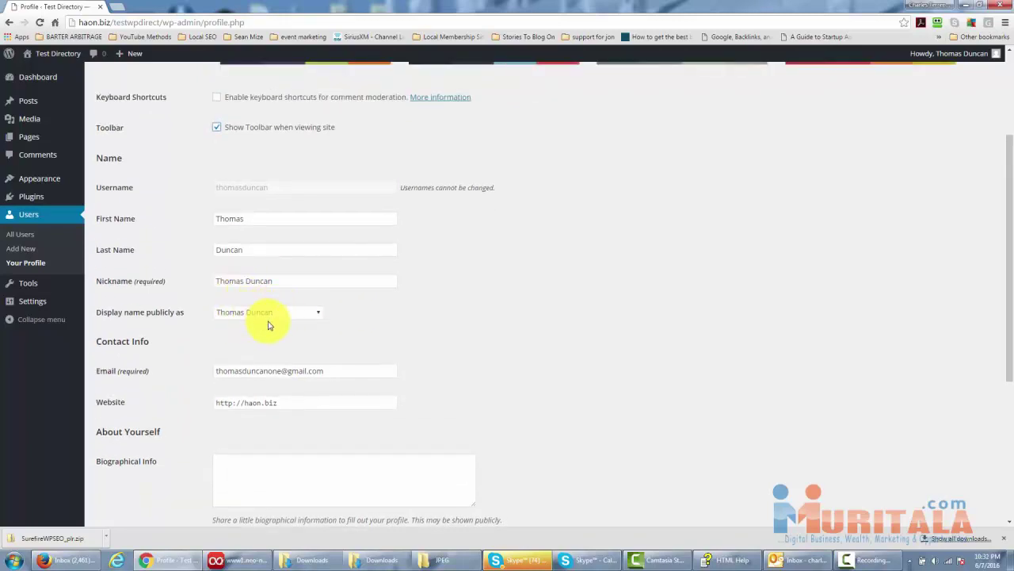
pyautogui.click(317, 314)
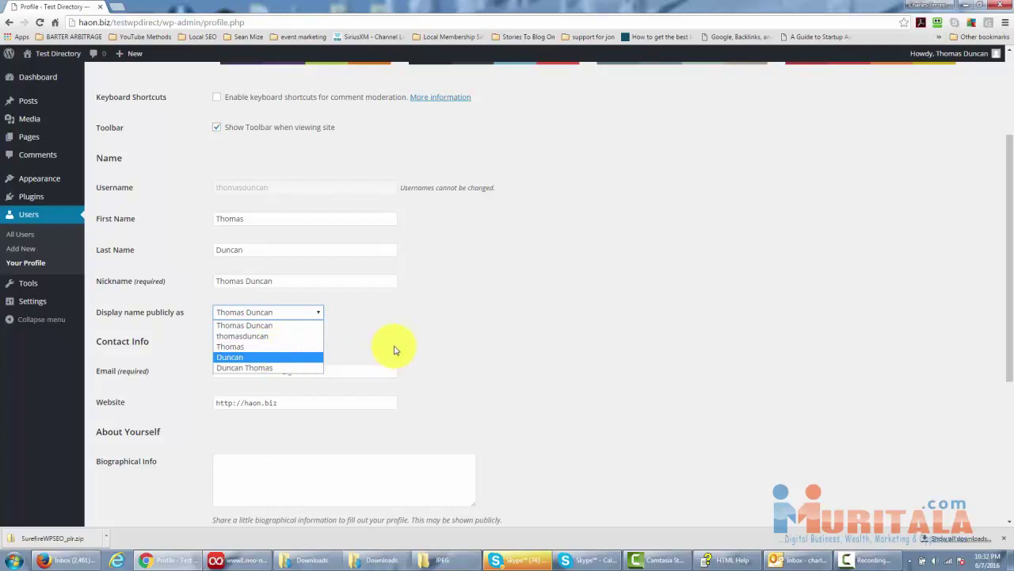
# Replace the Nickname with the first name plus 'the Marketer' and click Update Profile.
pyautogui.click(396, 346)
pyautogui.moveTo(288, 282); pyautogui.dragTo(187, 279)
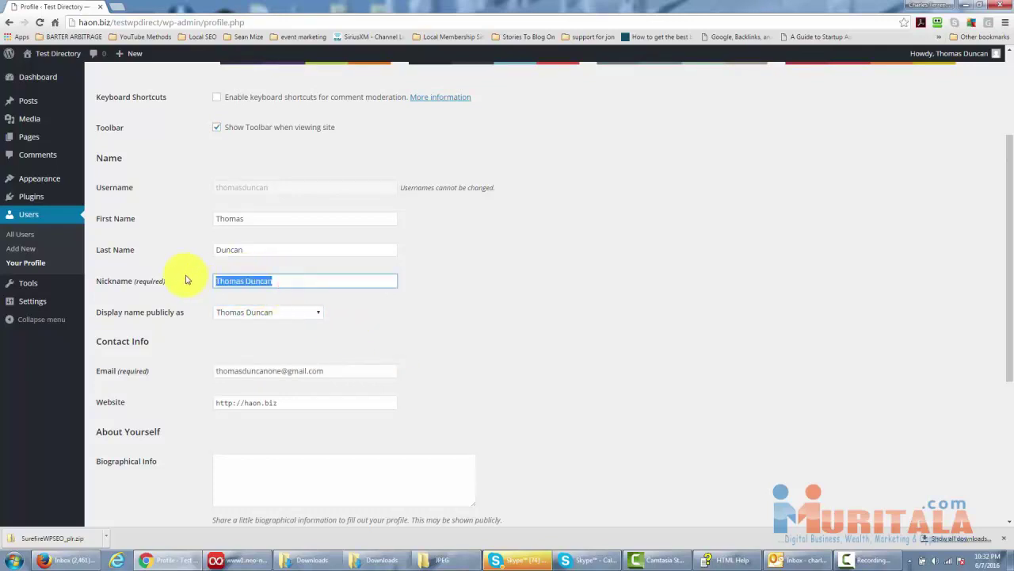
pyautogui.write('T')
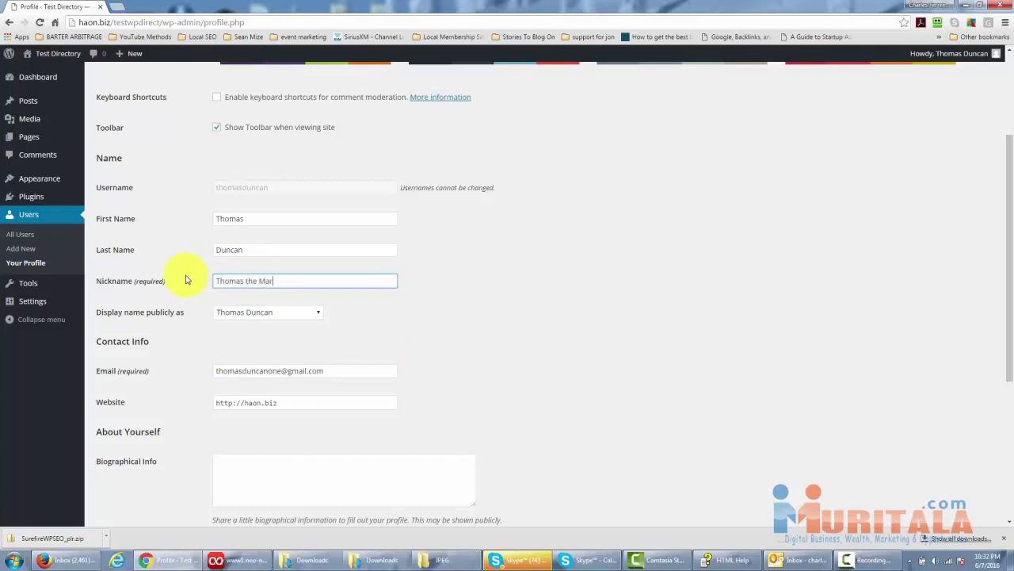
pyautogui.click(396, 332)
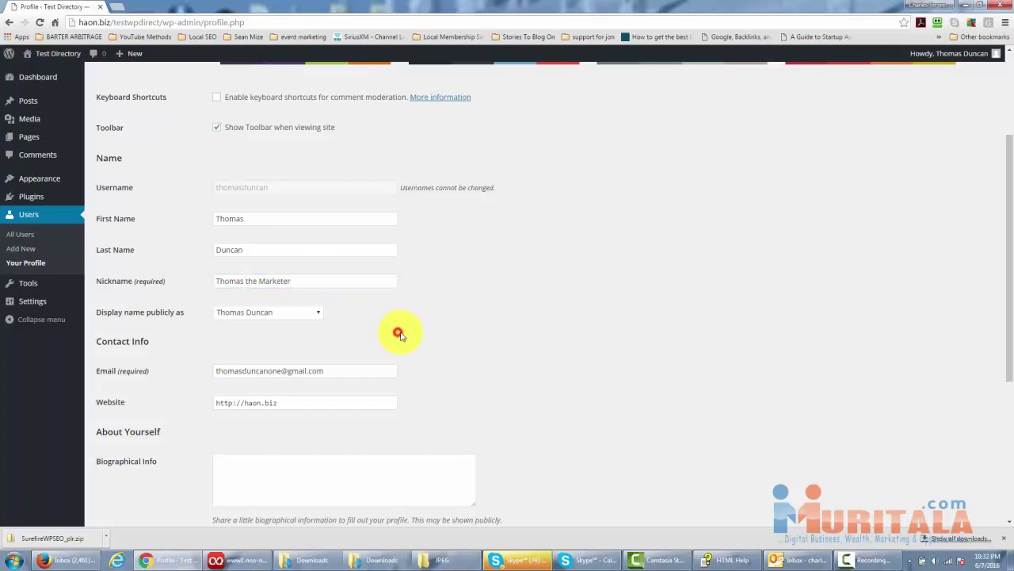
pyautogui.scroll(-1, 385, 307)
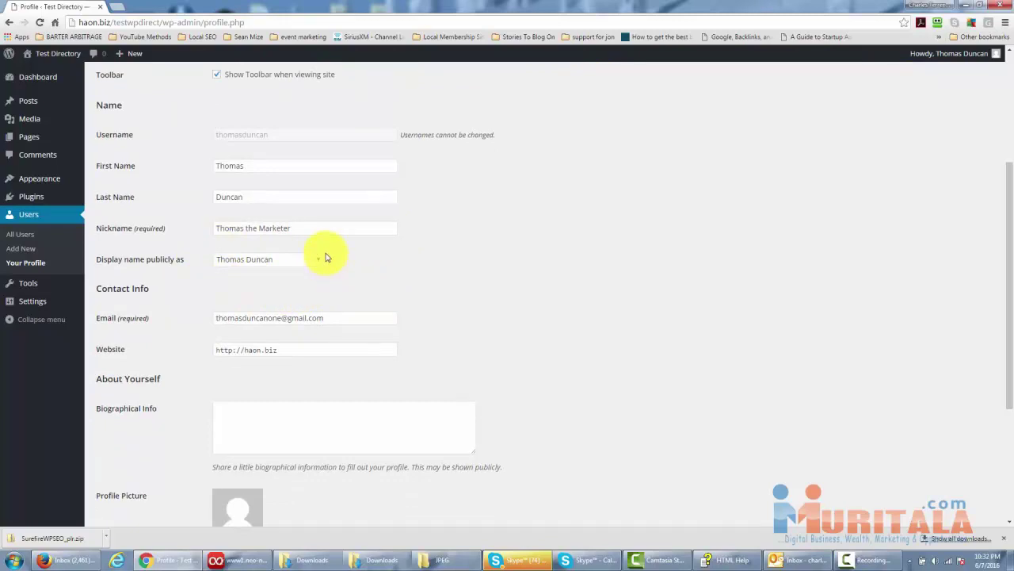
pyautogui.scroll(-1, 321, 274)
pyautogui.scroll(-4, 317, 281)
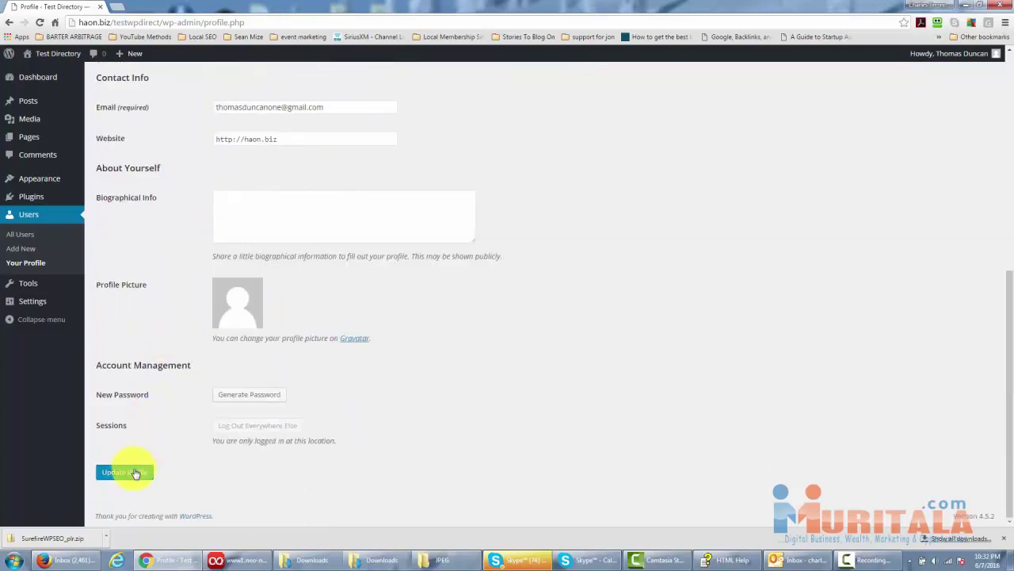
pyautogui.click(133, 472)
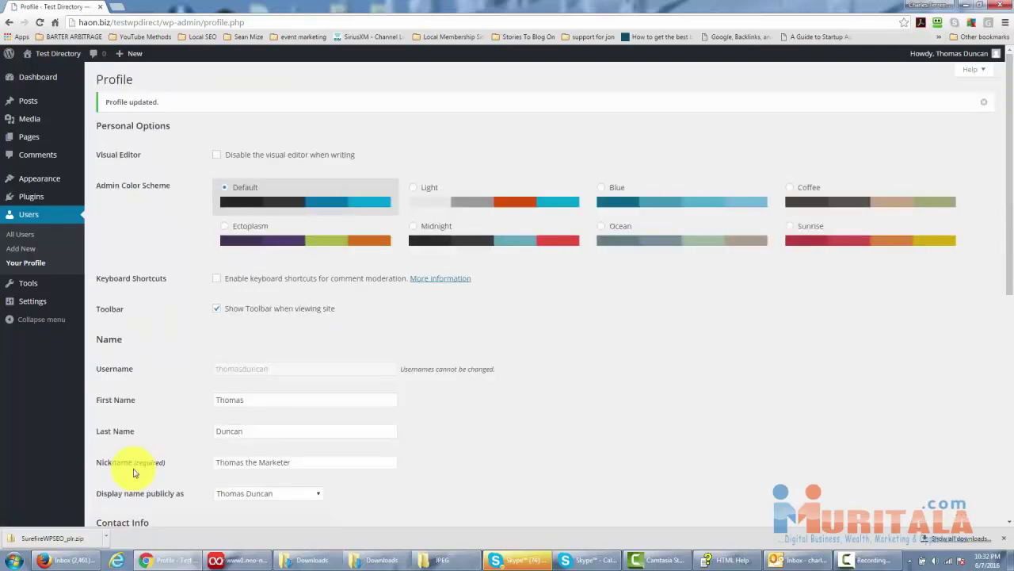
pyautogui.scroll(-2, 254, 376)
pyautogui.scroll(-3, 266, 370)
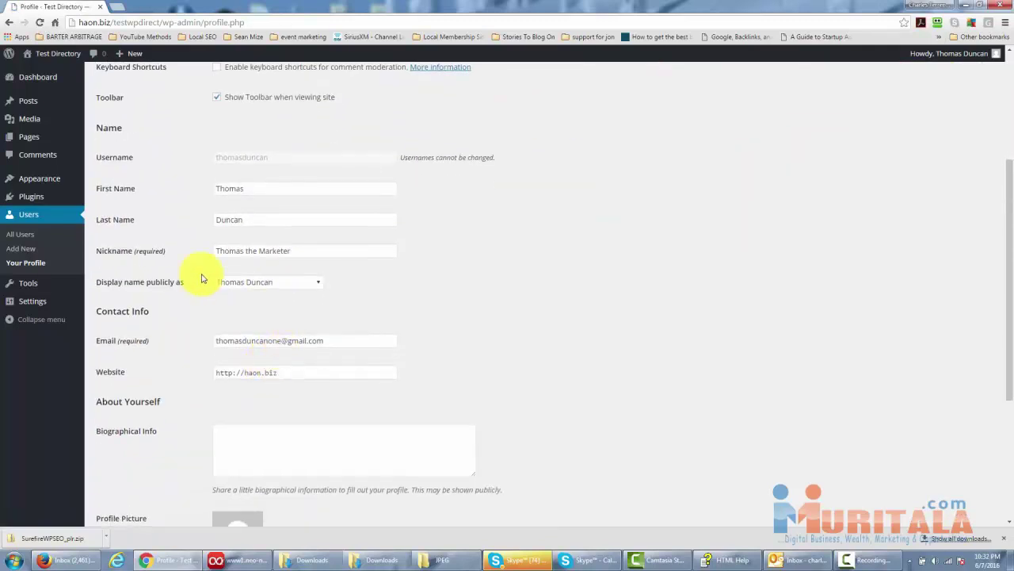
pyautogui.click(317, 287)
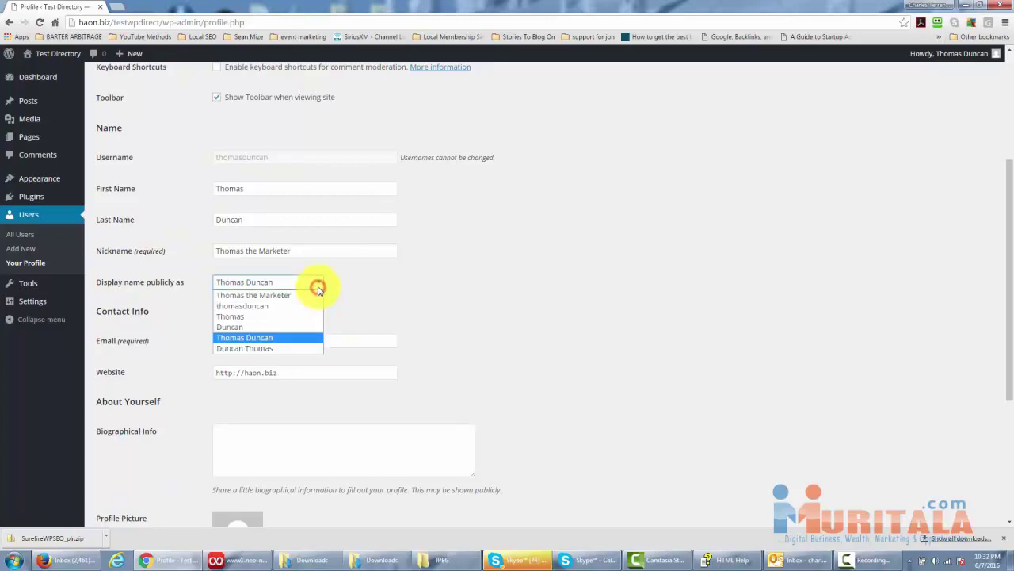
pyautogui.click(274, 296)
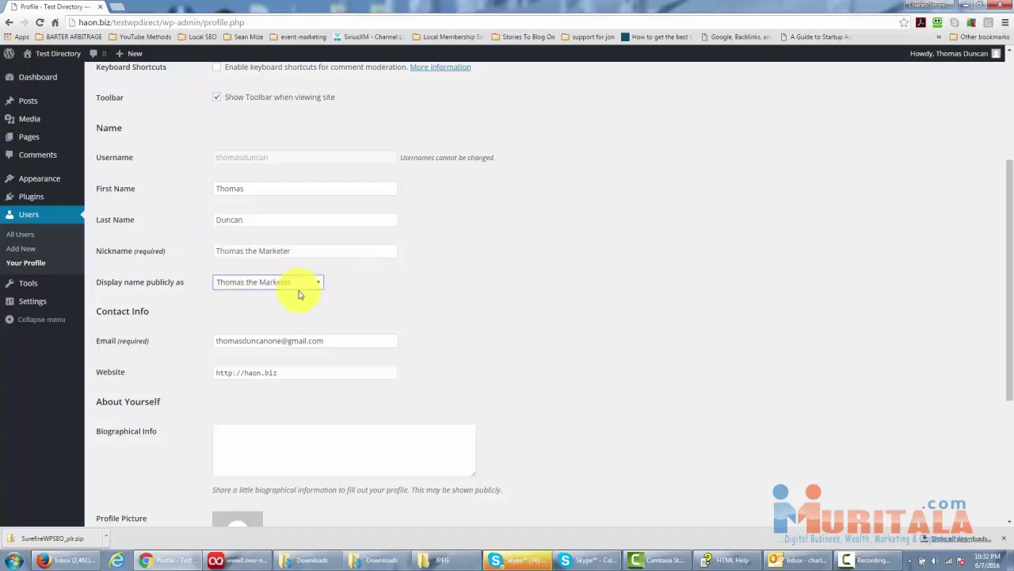
pyautogui.scroll(-1, 309, 303)
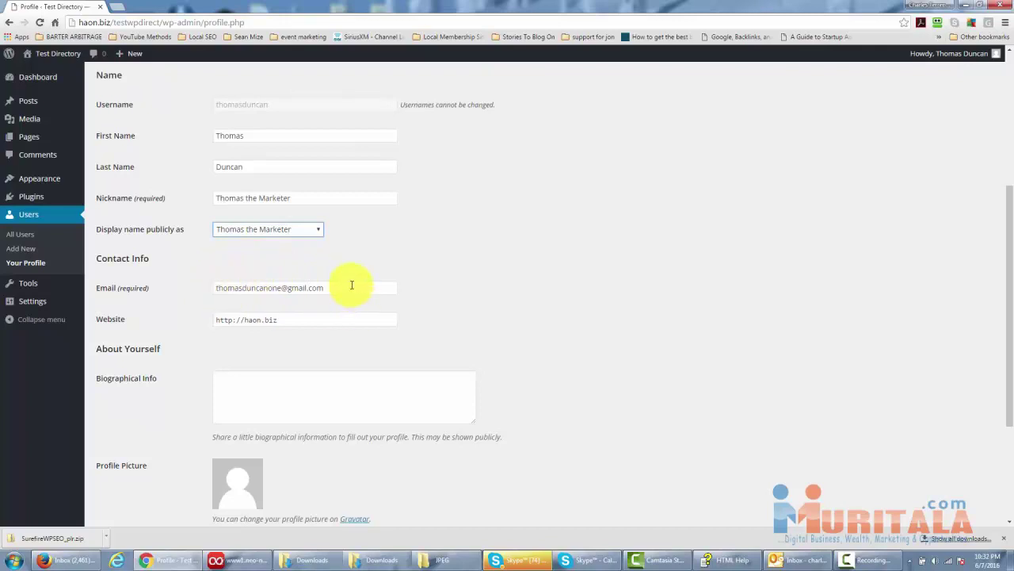
pyautogui.click(201, 290)
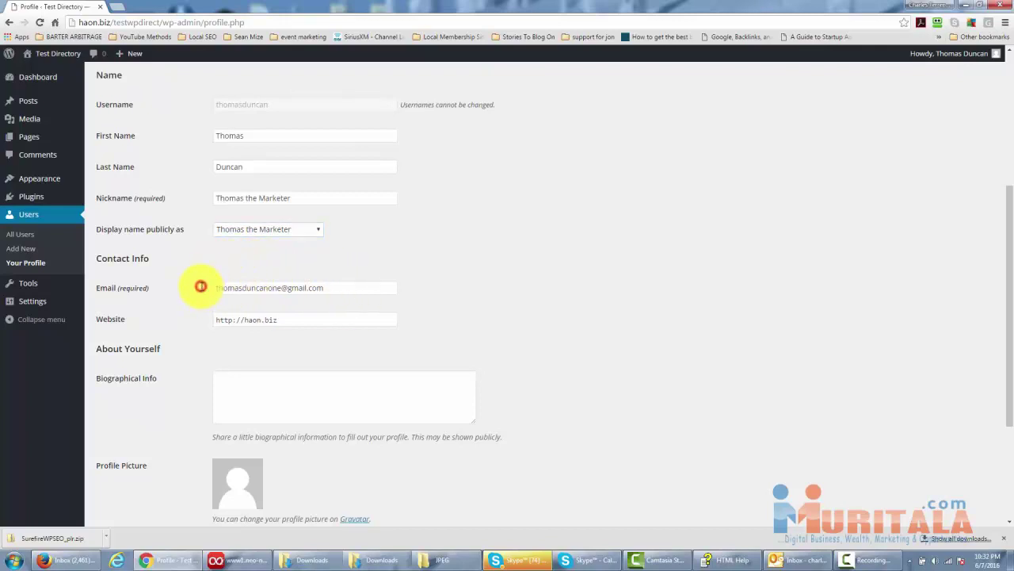
pyautogui.scroll(-1, 200, 292)
pyautogui.moveTo(296, 266); pyautogui.dragTo(200, 265)
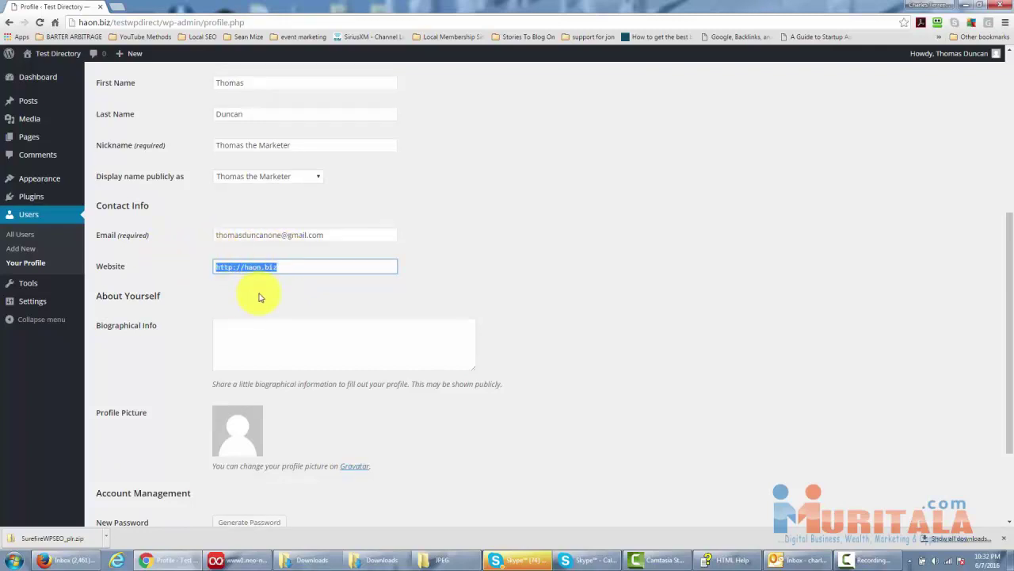
pyautogui.scroll(1, 262, 286)
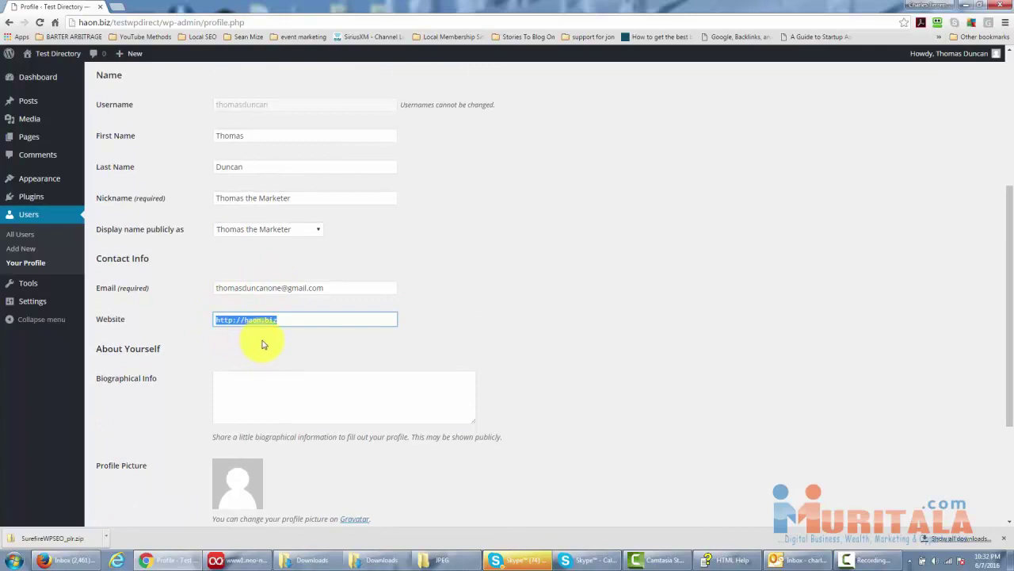
pyautogui.write('http')
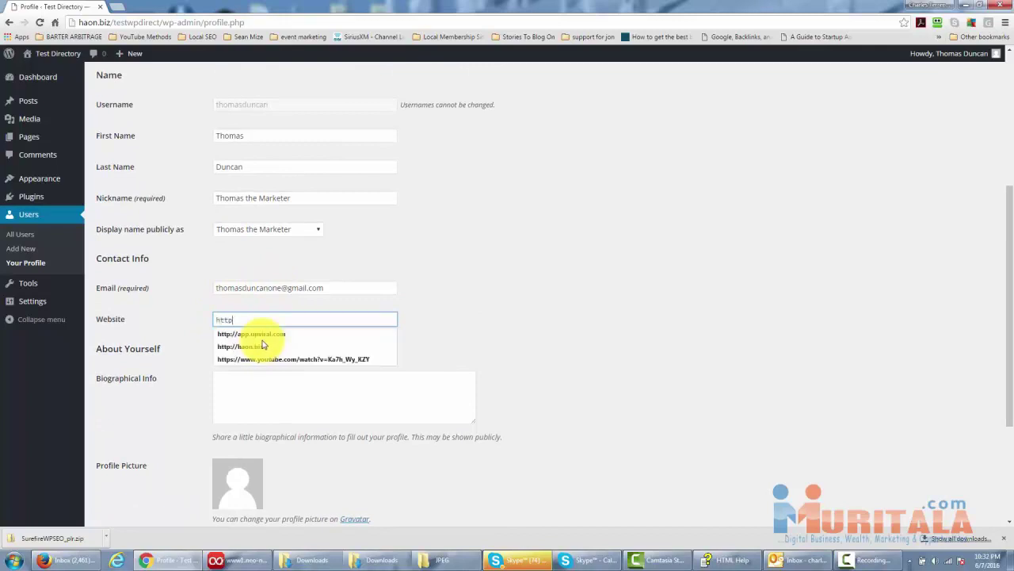
pyautogui.write('://google.com')
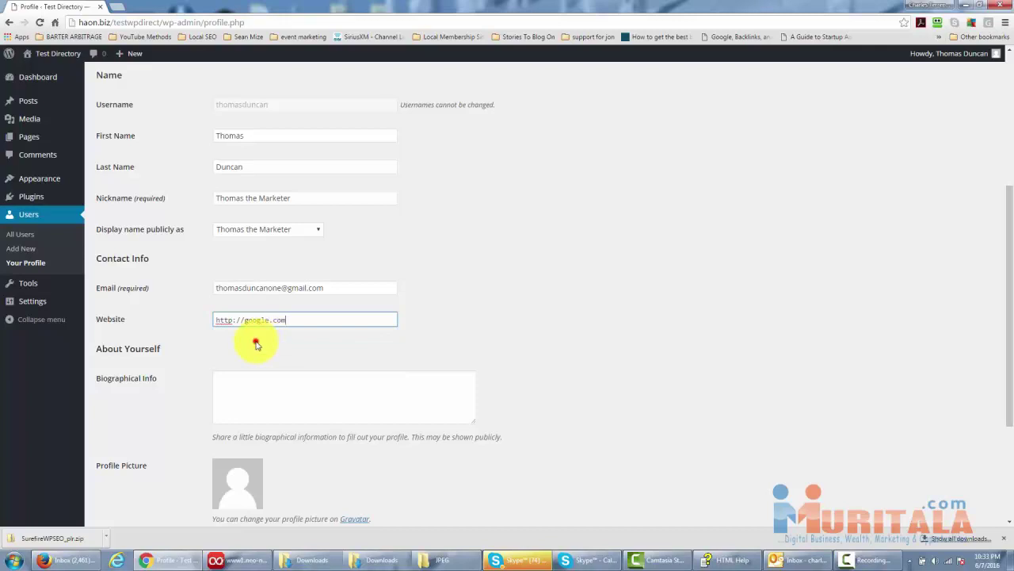
pyautogui.click(255, 343)
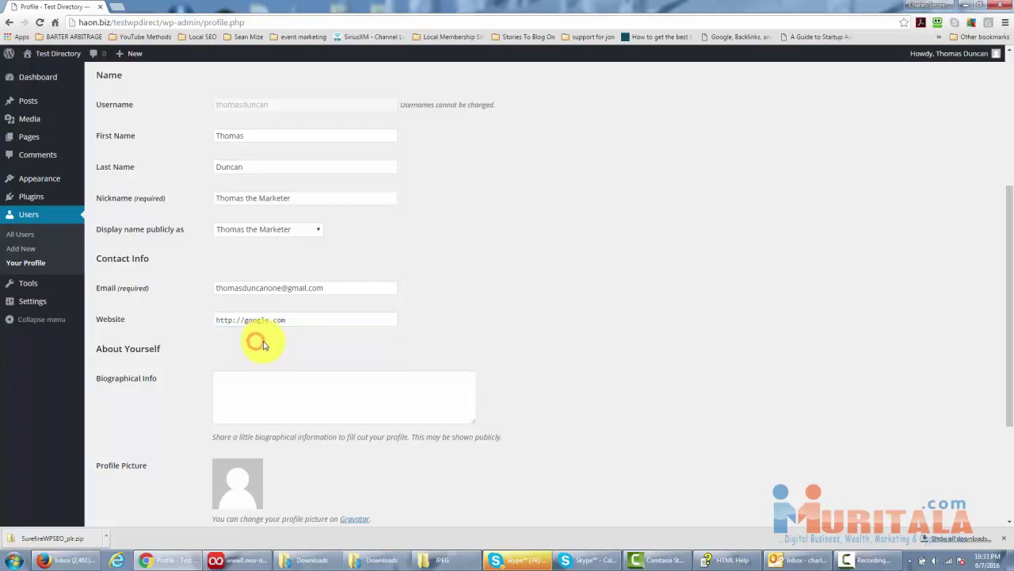
pyautogui.scroll(-1, 261, 343)
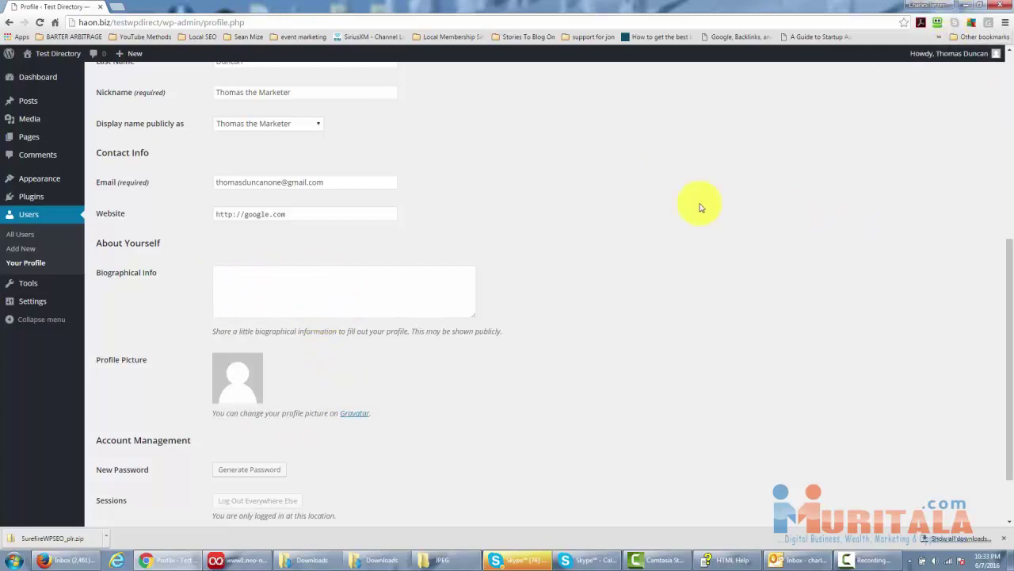
pyautogui.scroll(-3, 528, 144)
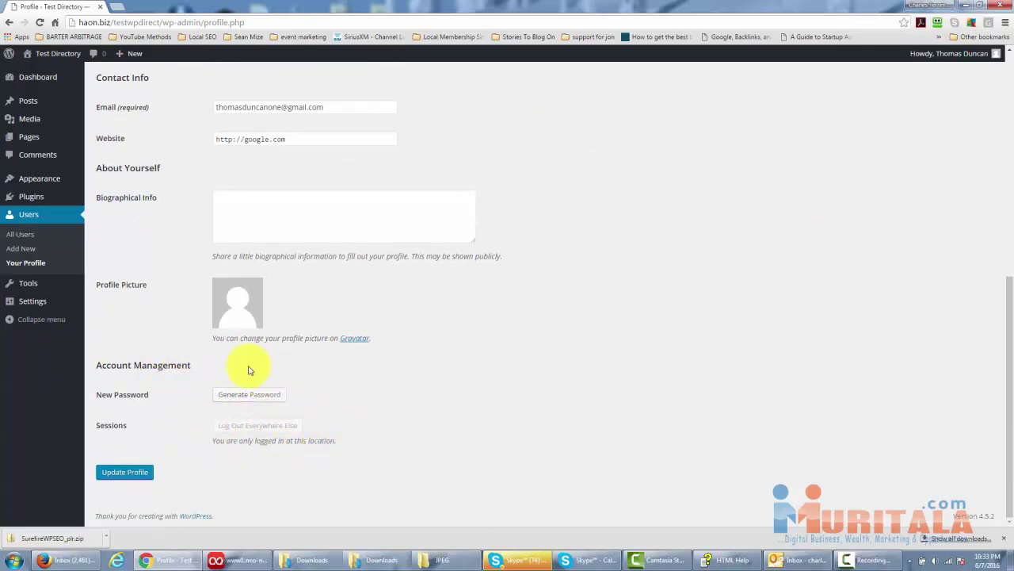
pyautogui.rightClick(283, 416)
pyautogui.click(388, 386)
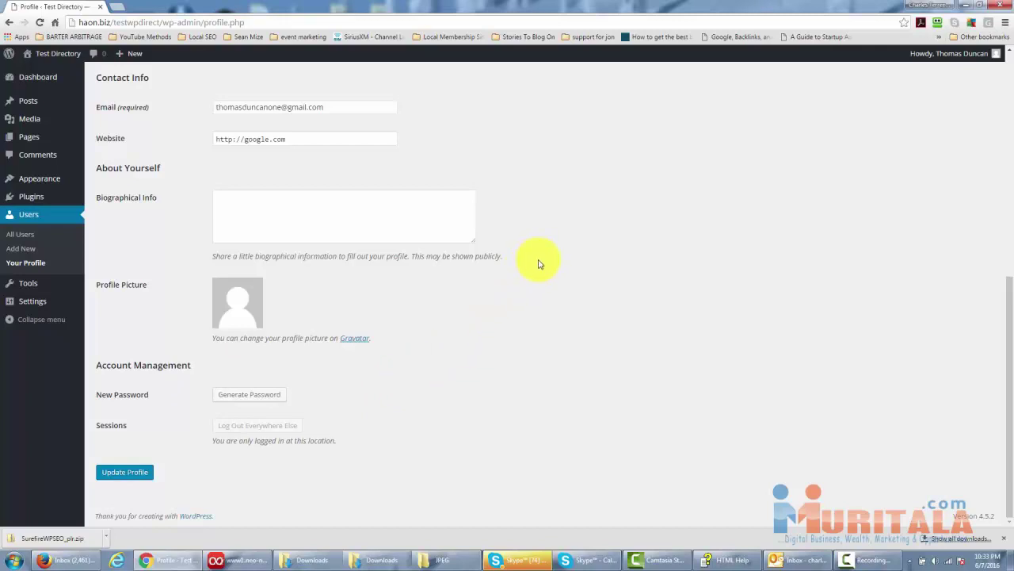
pyautogui.scroll(1, 539, 266)
pyautogui.scroll(-2, 539, 265)
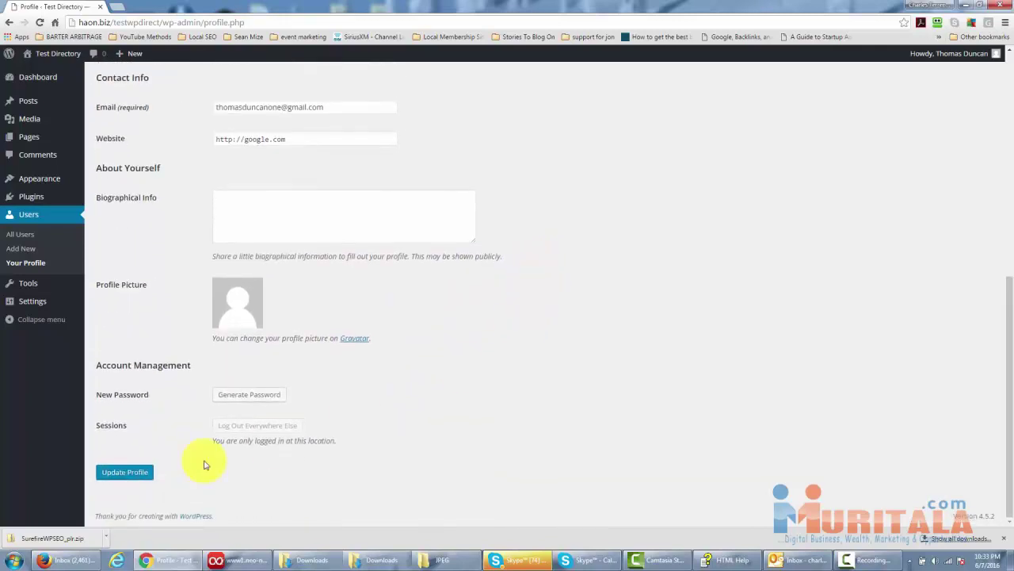
# Click Update Profile and check the 'Profile updated.' notice.
pyautogui.click(127, 476)
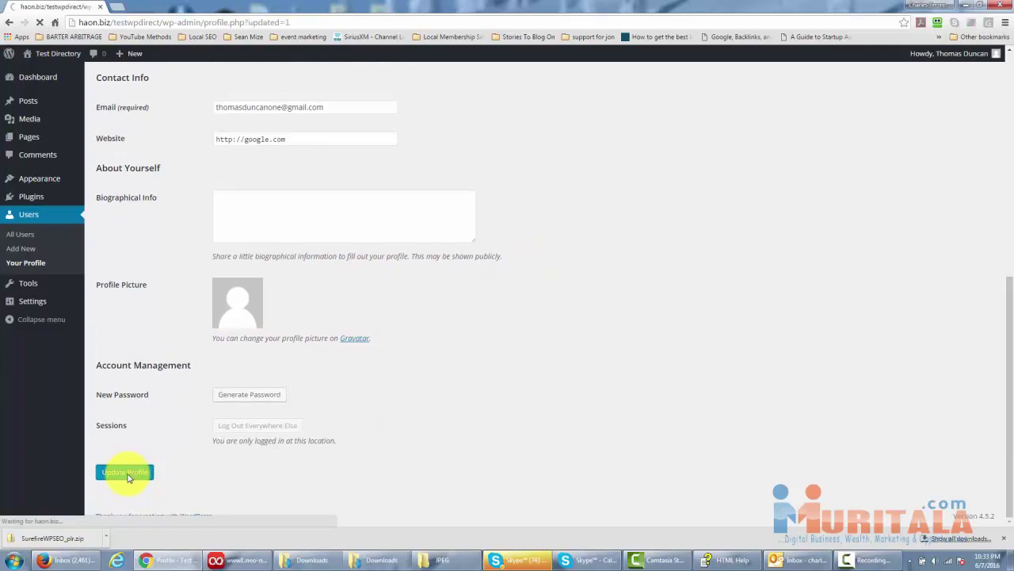
pyautogui.scroll(-4, 498, 454)
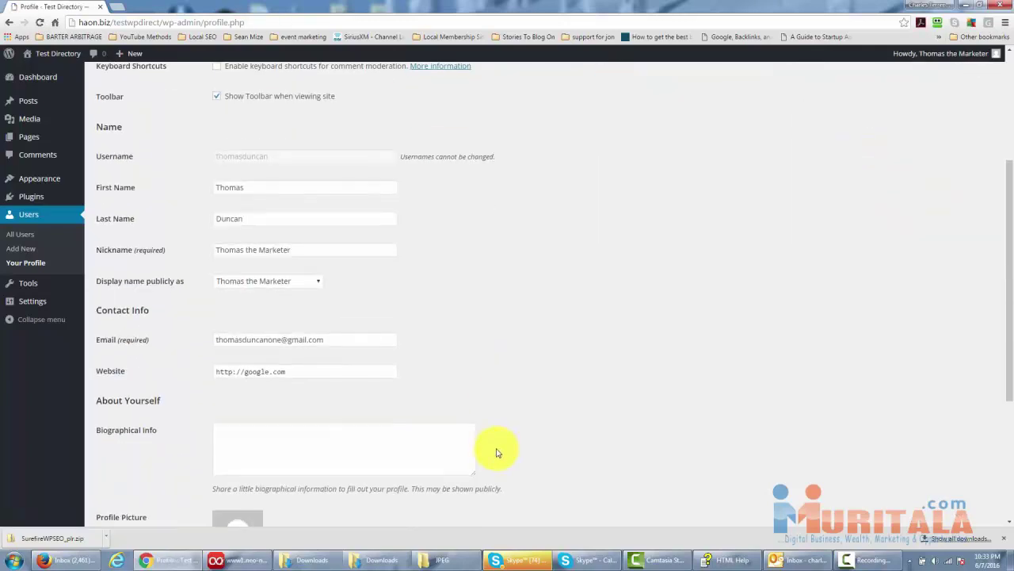
pyautogui.scroll(1, 495, 454)
pyautogui.scroll(3, 496, 453)
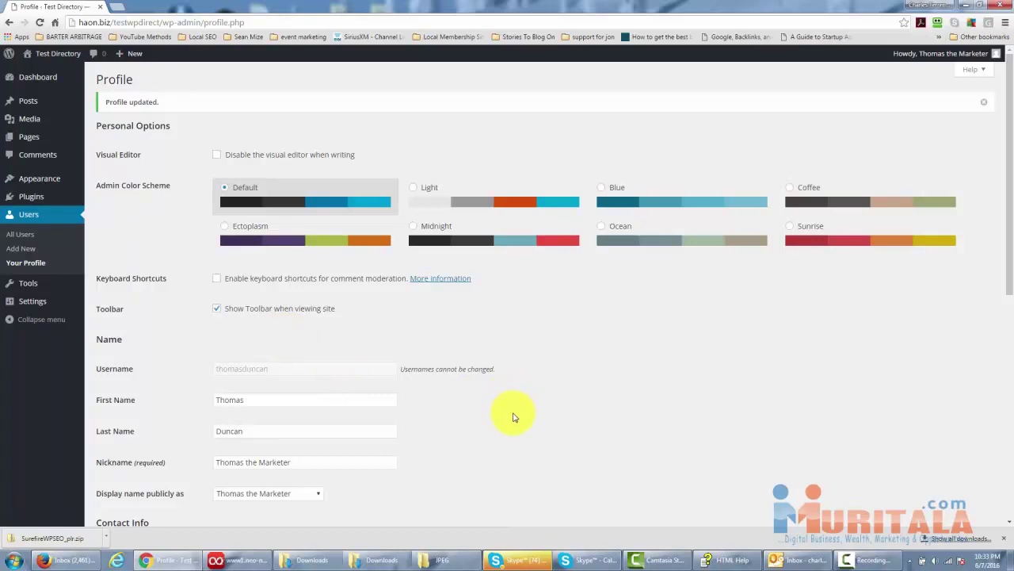
pyautogui.scroll(-1, 512, 417)
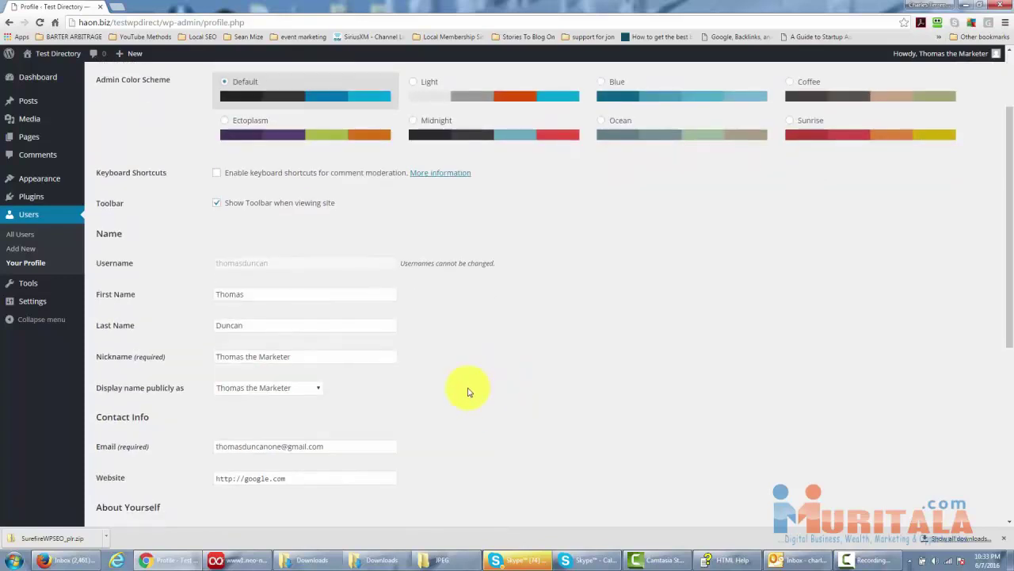
pyautogui.scroll(-1, 469, 391)
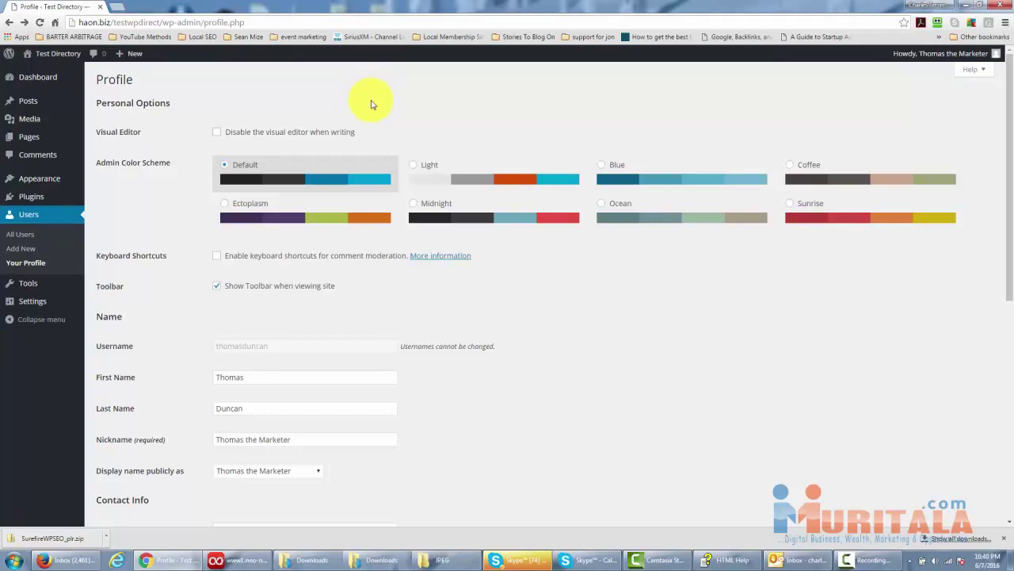
# In Settings > General, replace the Site Title with 'Testing for Wordpress Installation'.
pyautogui.click(34, 304)
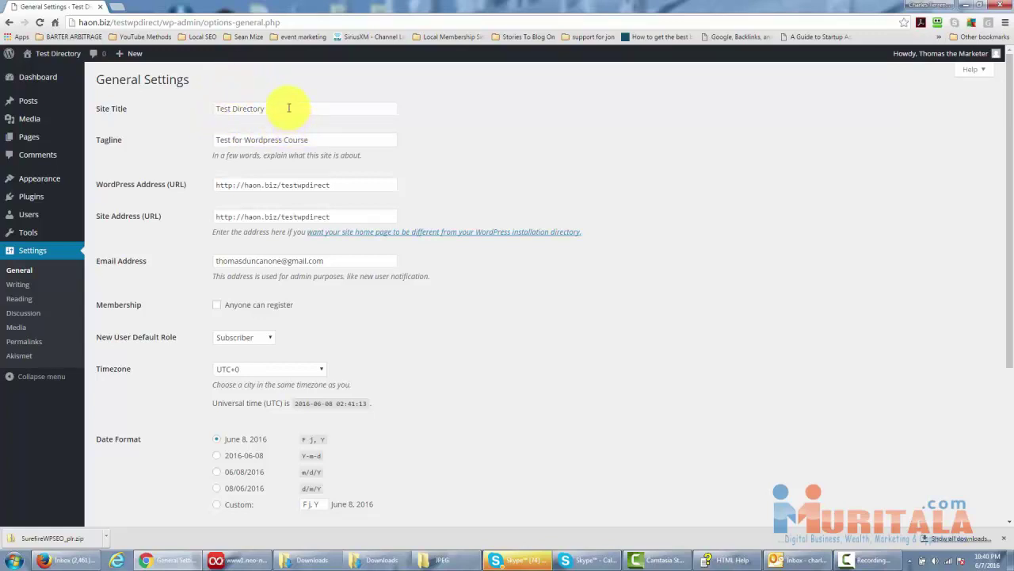
pyautogui.moveTo(289, 107); pyautogui.dragTo(197, 113)
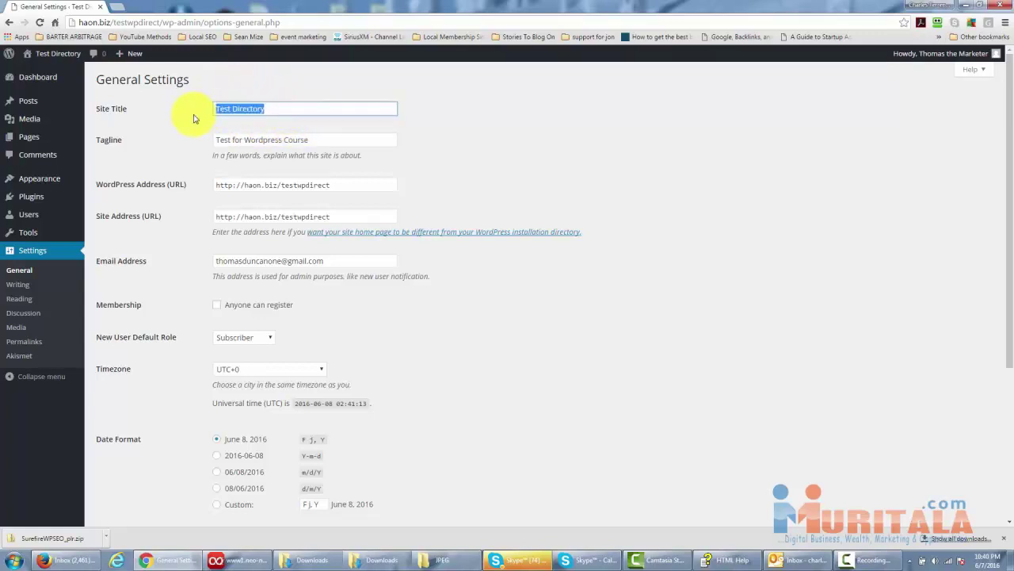
pyautogui.write('Testing for Wordpress Installation')
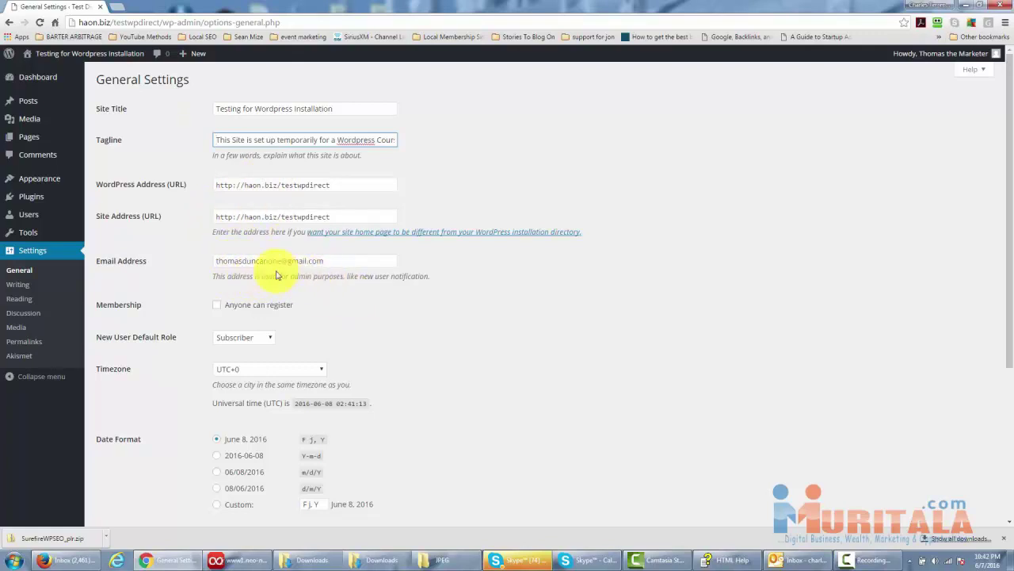
pyautogui.click(349, 286)
pyautogui.scroll(-1, 349, 287)
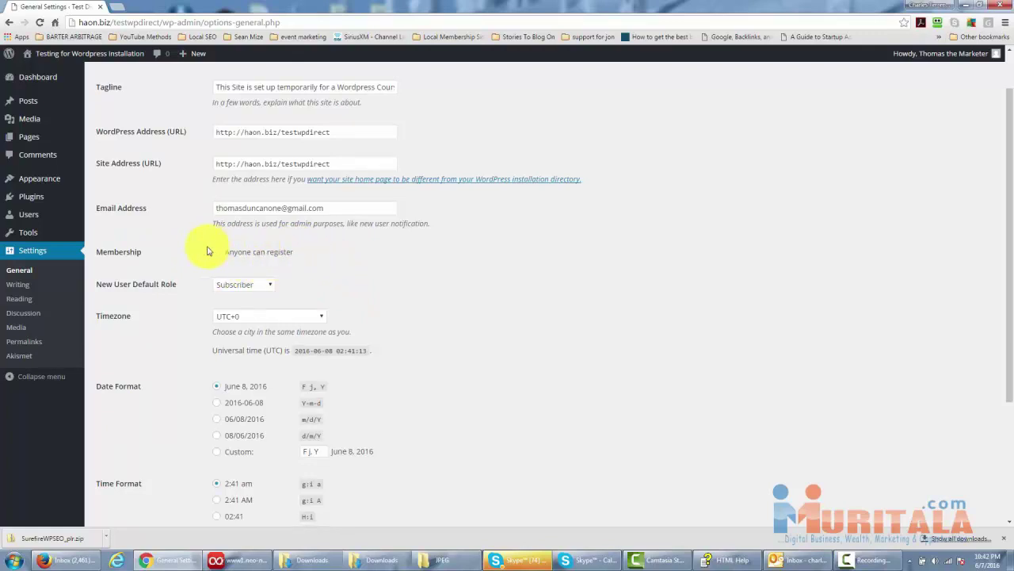
pyautogui.scroll(1, 301, 267)
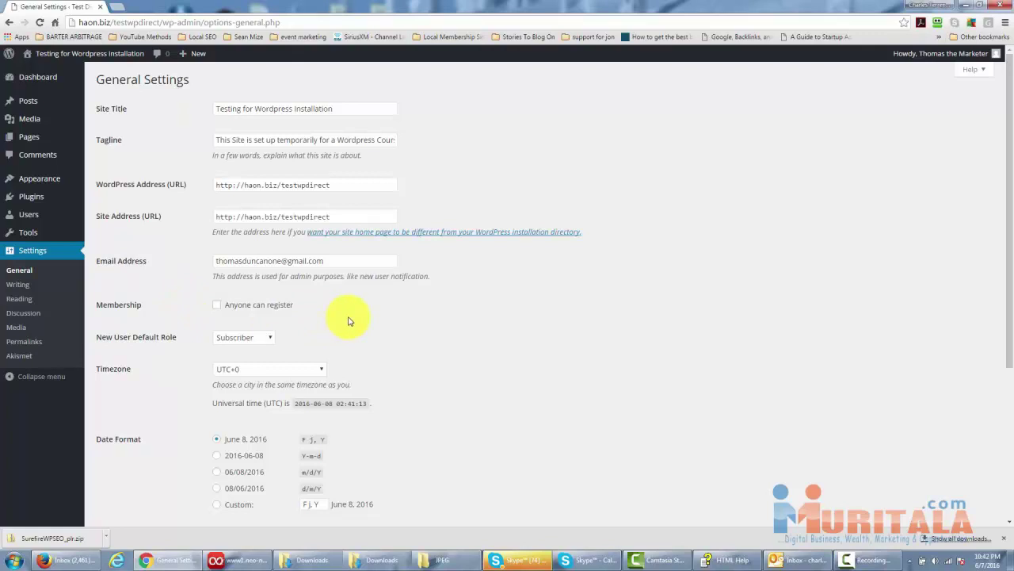
pyautogui.click(218, 306)
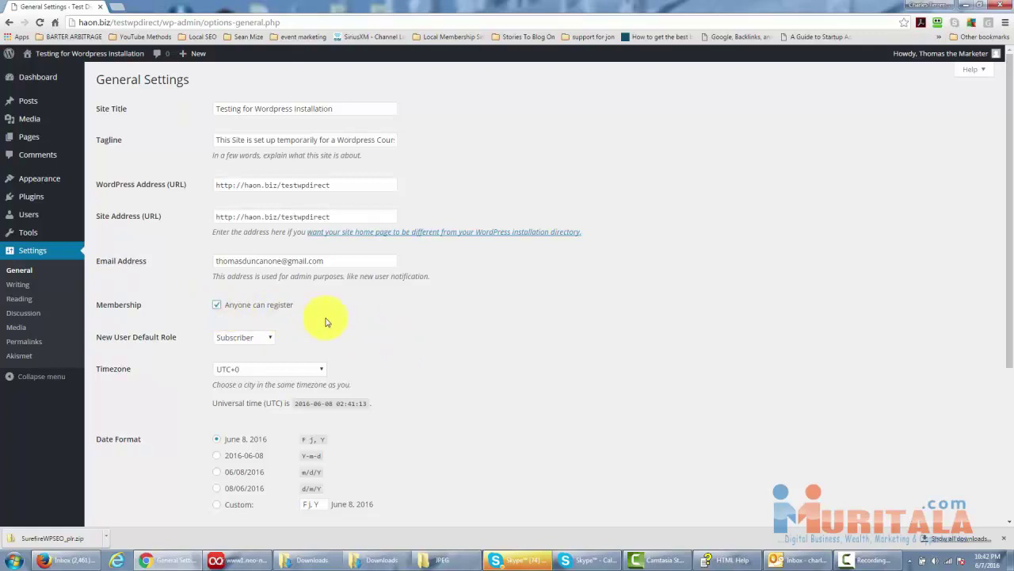
pyautogui.click(217, 306)
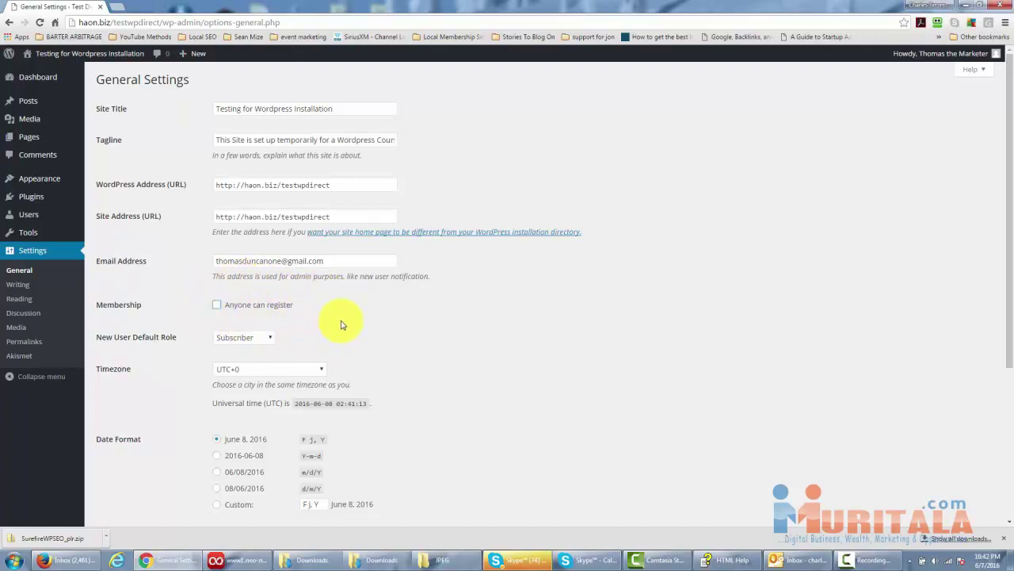
pyautogui.scroll(-1, 341, 317)
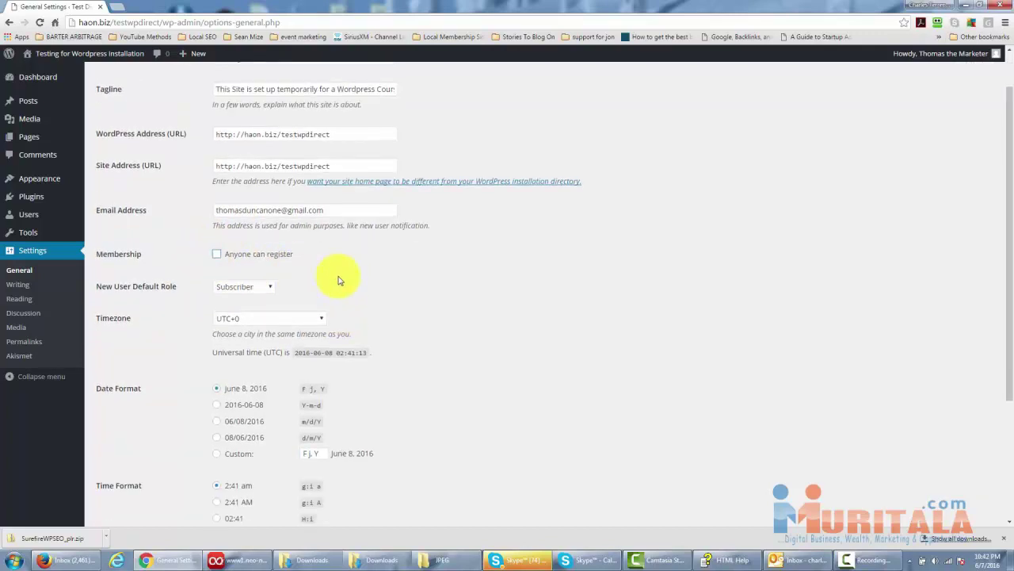
pyautogui.scroll(1, 339, 276)
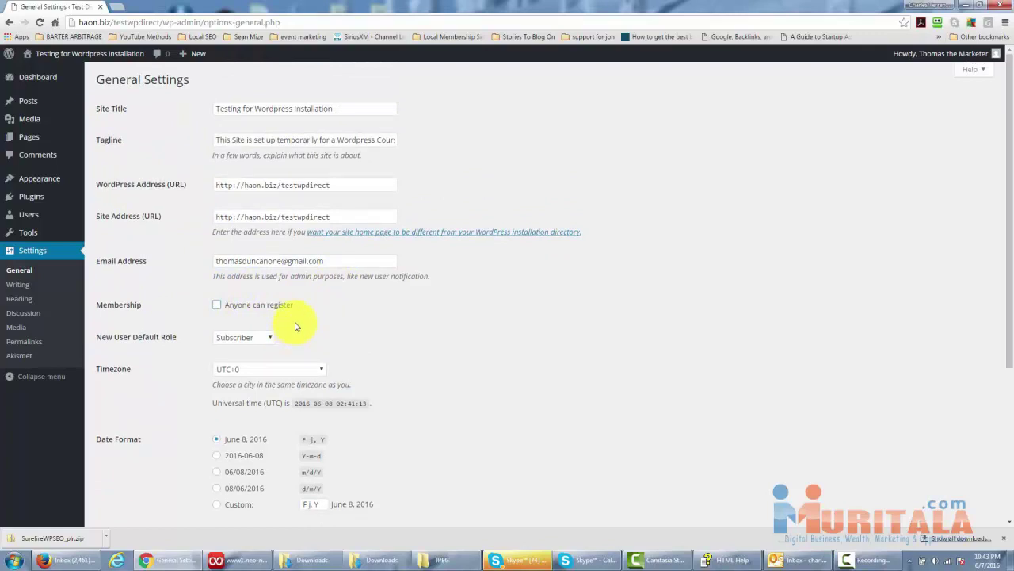
pyautogui.scroll(-1, 297, 325)
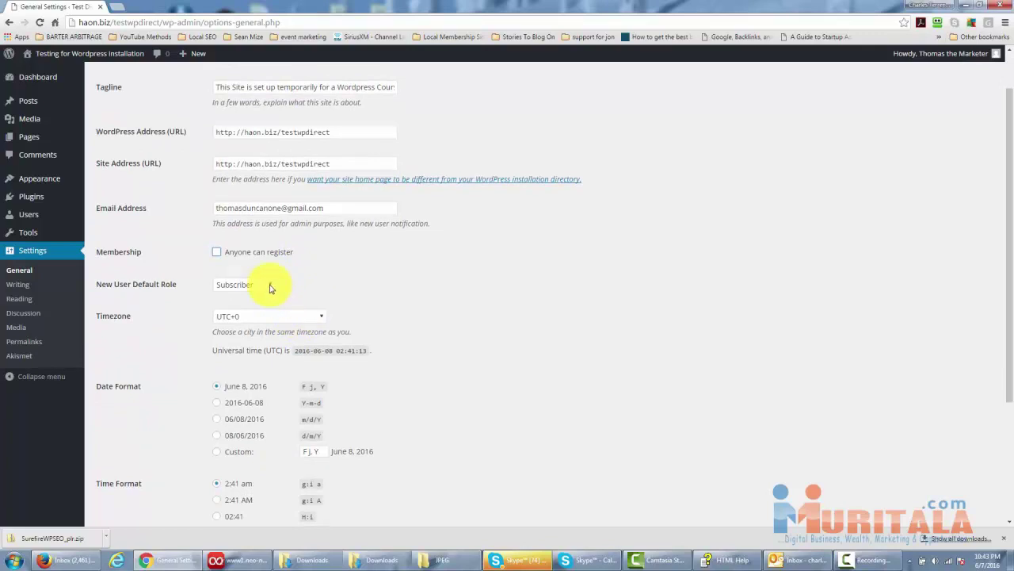
pyautogui.click(269, 287)
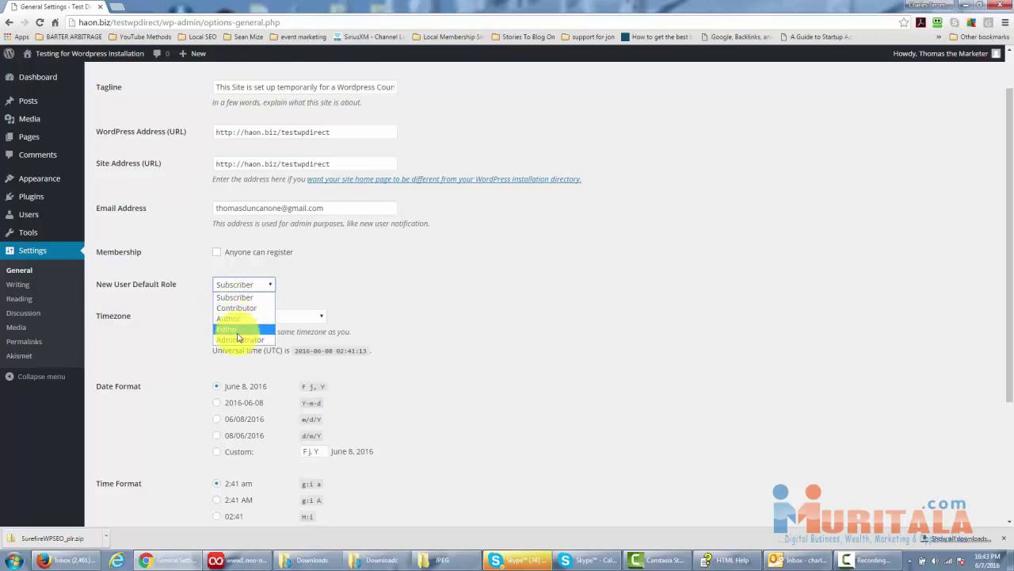
pyautogui.click(345, 282)
pyautogui.scroll(-2, 346, 282)
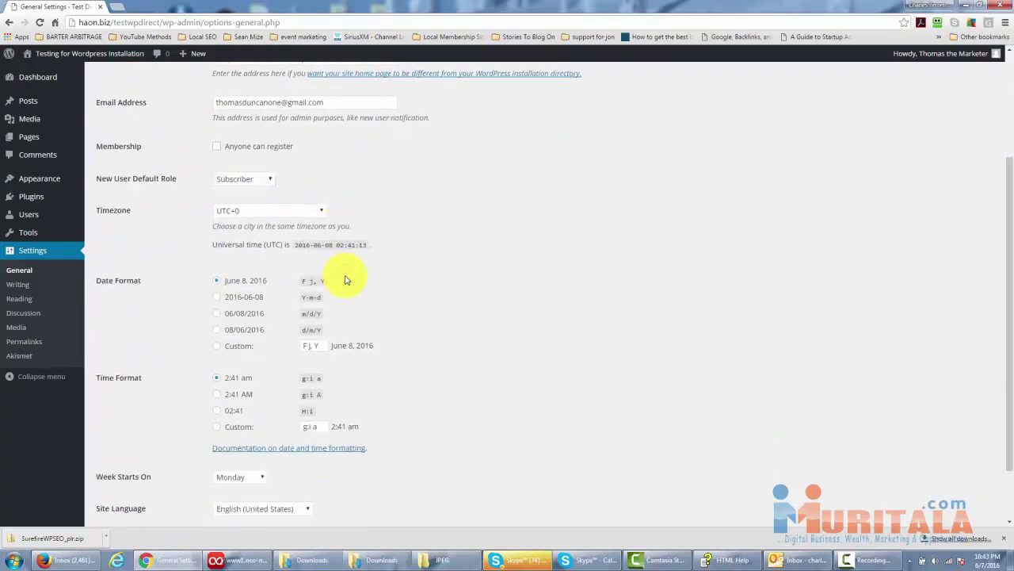
pyautogui.scroll(1, 373, 284)
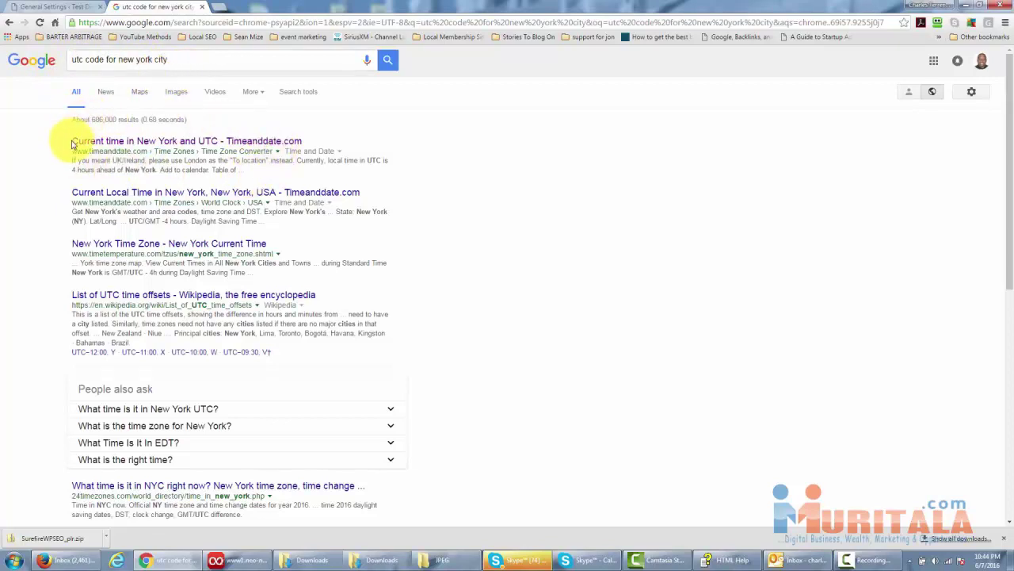
# Confirm New York's UTC-4 offset on timeanddate.com, then return to the WordPress tab.
pyautogui.click(188, 144)
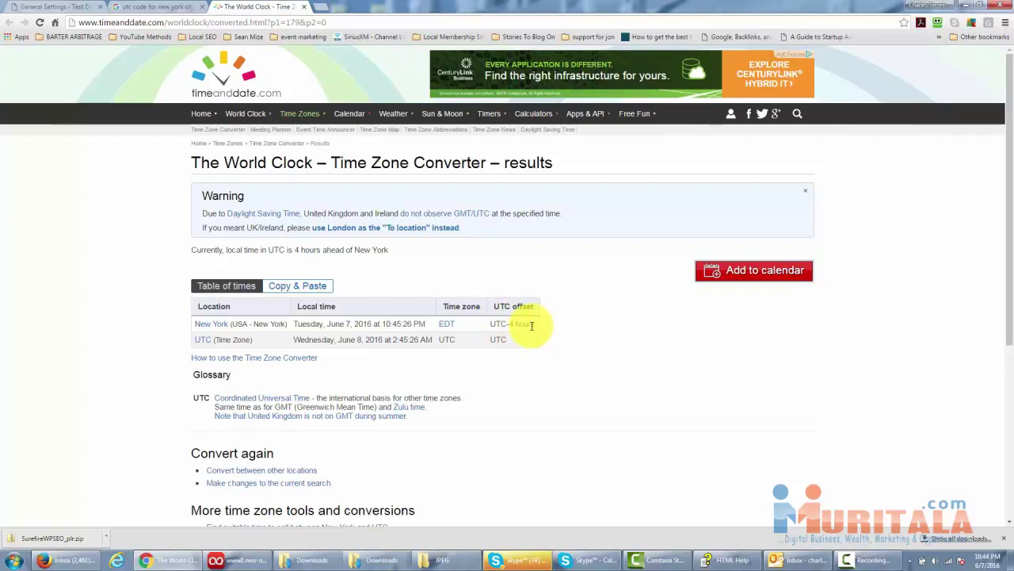
pyautogui.hotkey('ctrl', '1')
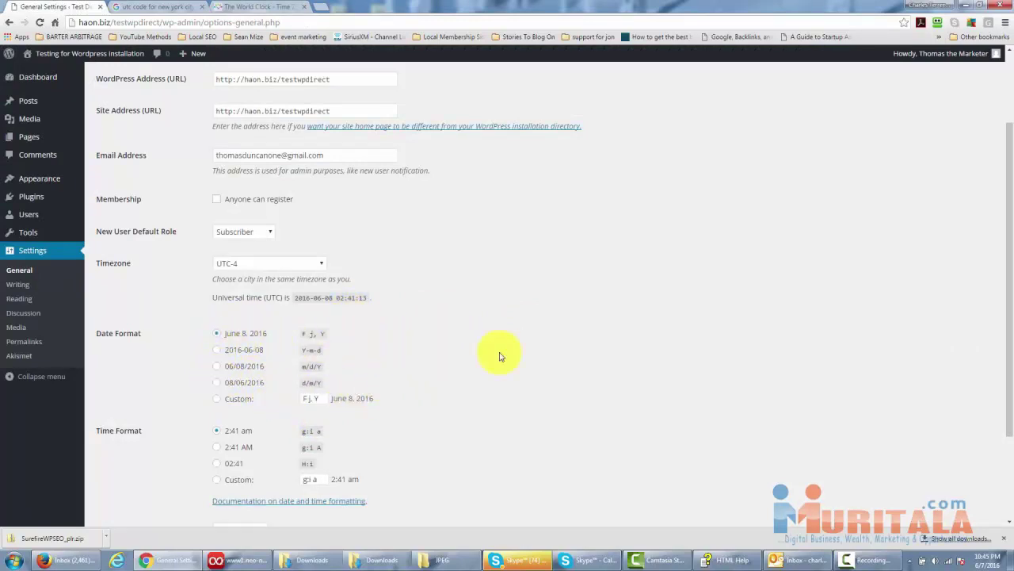
# Set Week Starts On to Sunday and save the general settings.
pyautogui.click(374, 338)
pyautogui.scroll(-3, 409, 340)
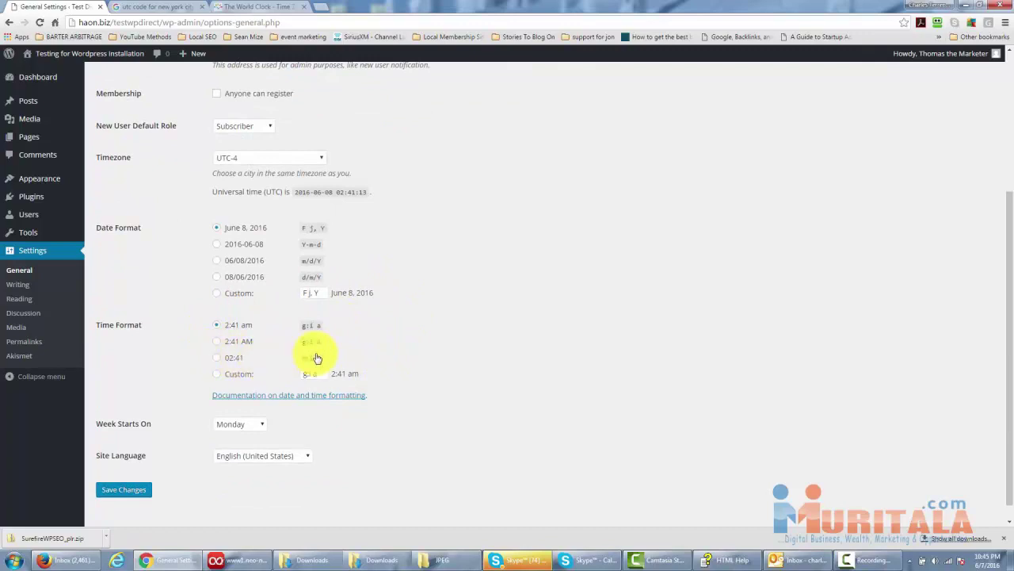
pyautogui.scroll(-1, 420, 351)
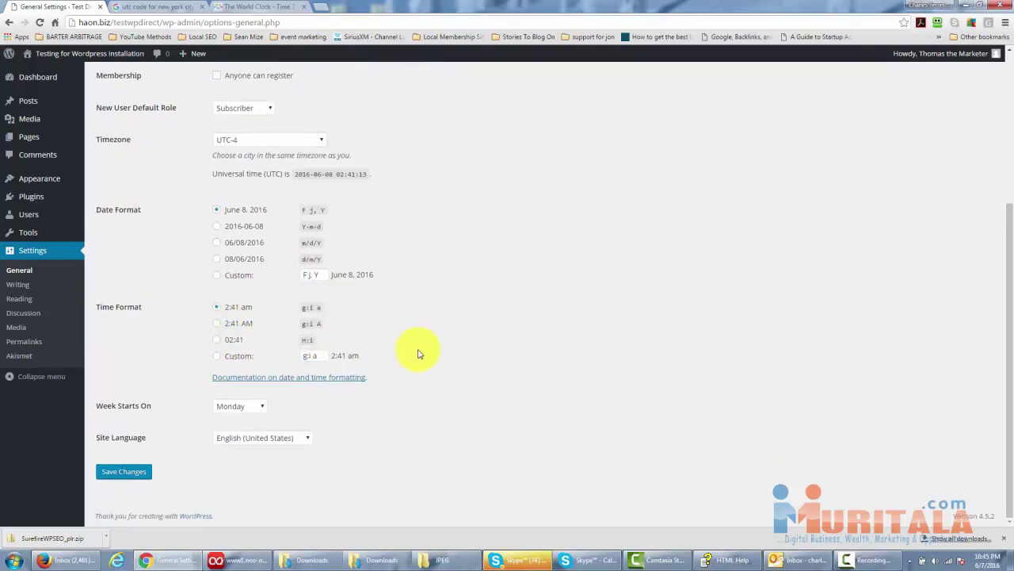
pyautogui.click(263, 407)
pyautogui.click(234, 417)
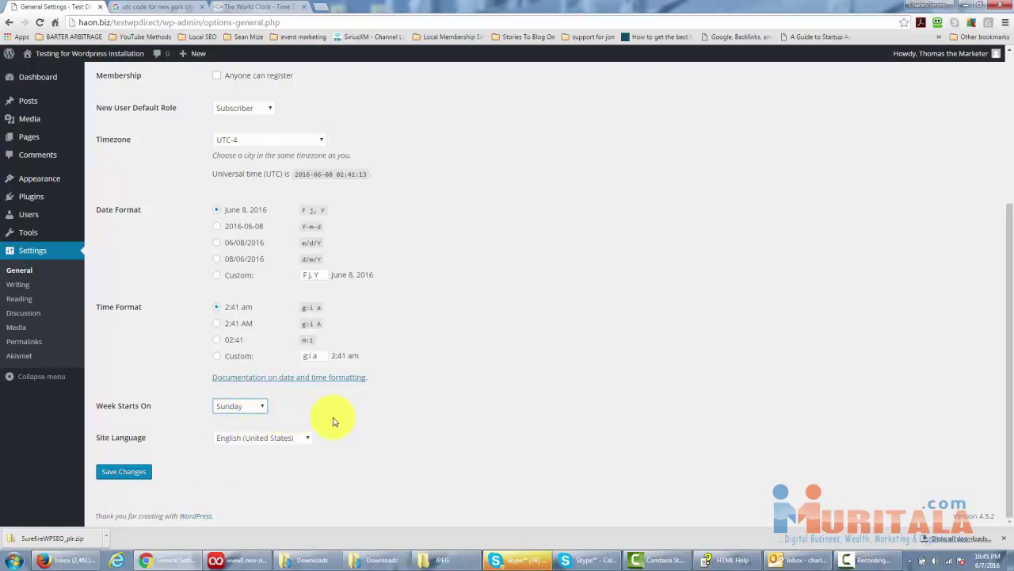
pyautogui.scroll(2, 404, 422)
pyautogui.scroll(-2, 380, 444)
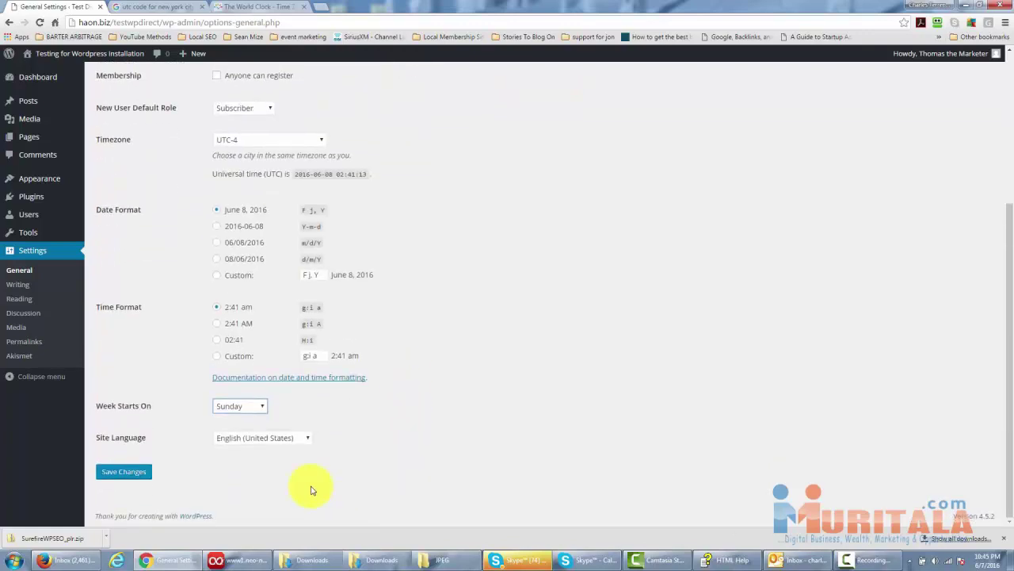
pyautogui.click(123, 472)
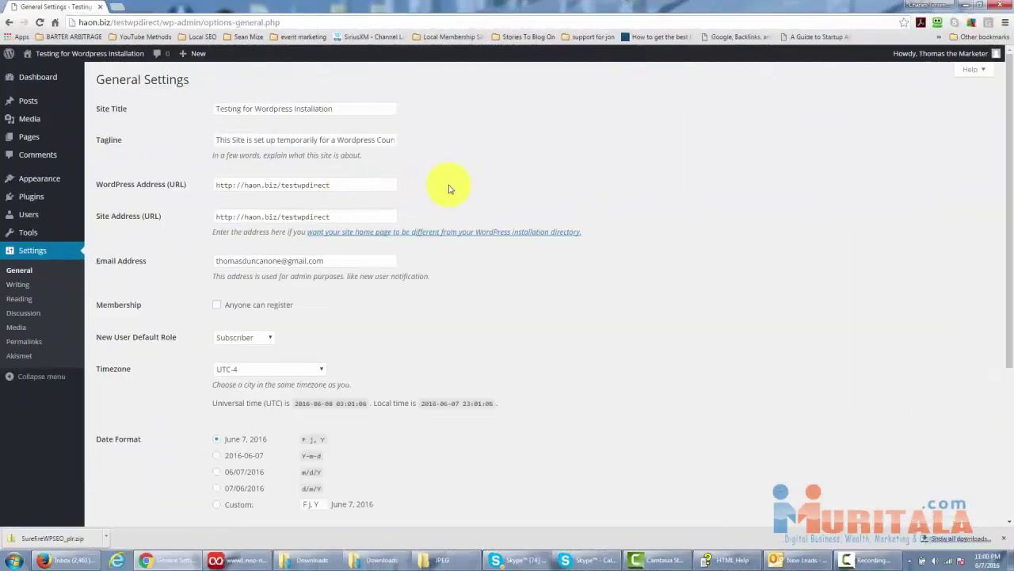
# Go to Settings > Writing and leave Default Post Category as Uncategorized.
pyautogui.click(19, 285)
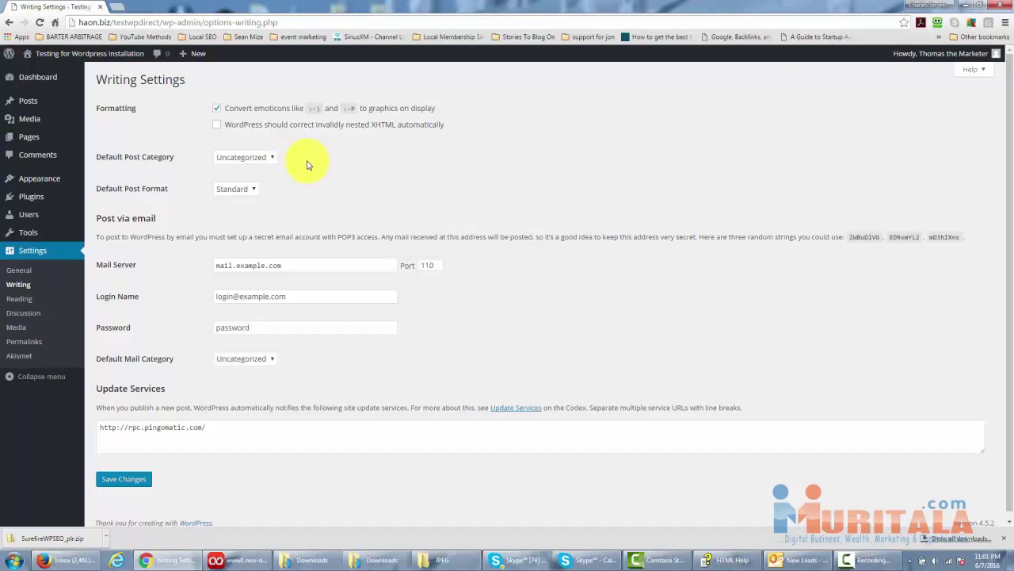
pyautogui.click(271, 157)
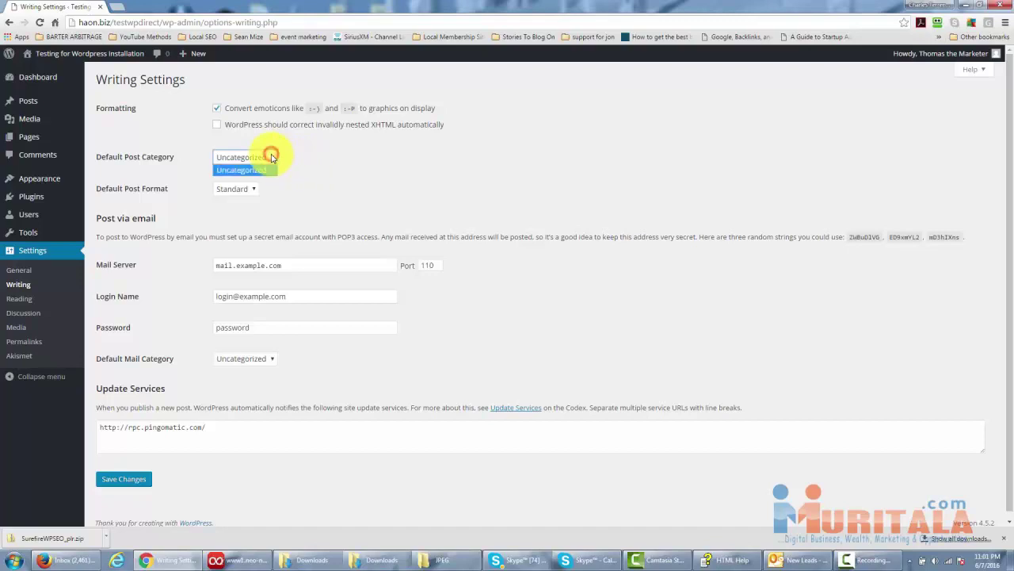
pyautogui.click(271, 157)
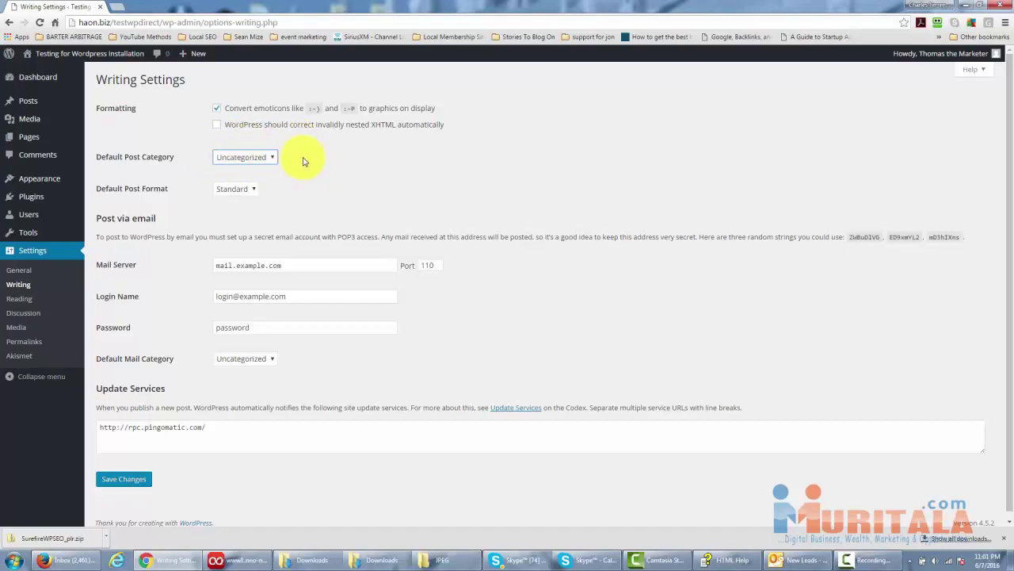
pyautogui.scroll(-1, 313, 165)
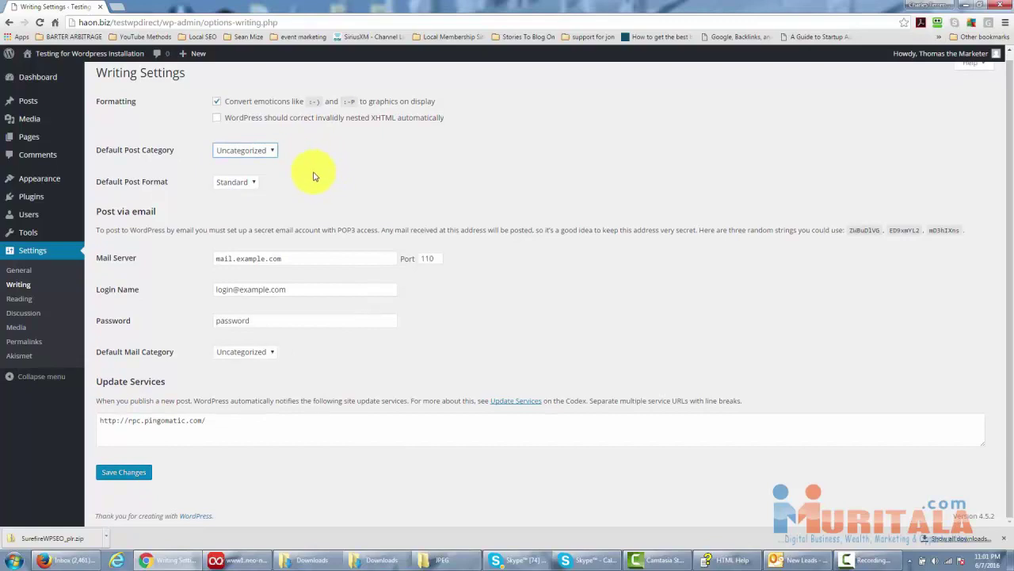
pyautogui.click(251, 184)
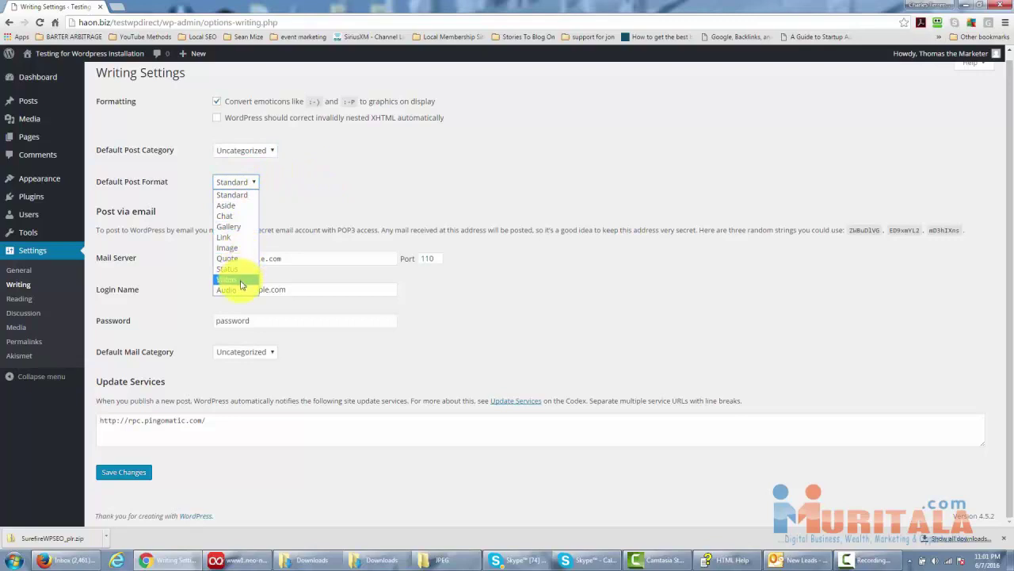
pyautogui.click(297, 189)
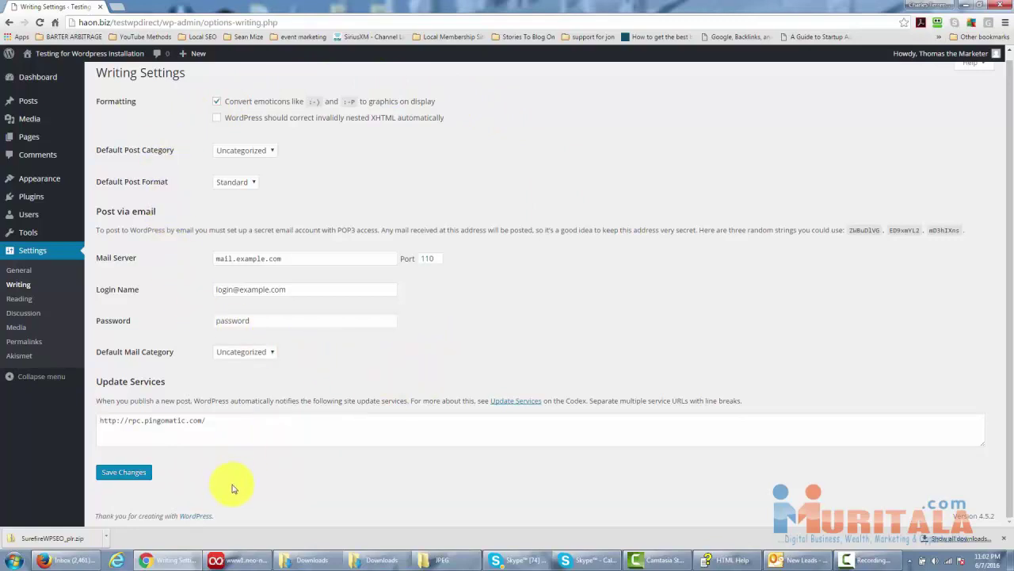
# Save the Writing settings and keep Reading's blog pages showing 10 posts.
pyautogui.click(133, 471)
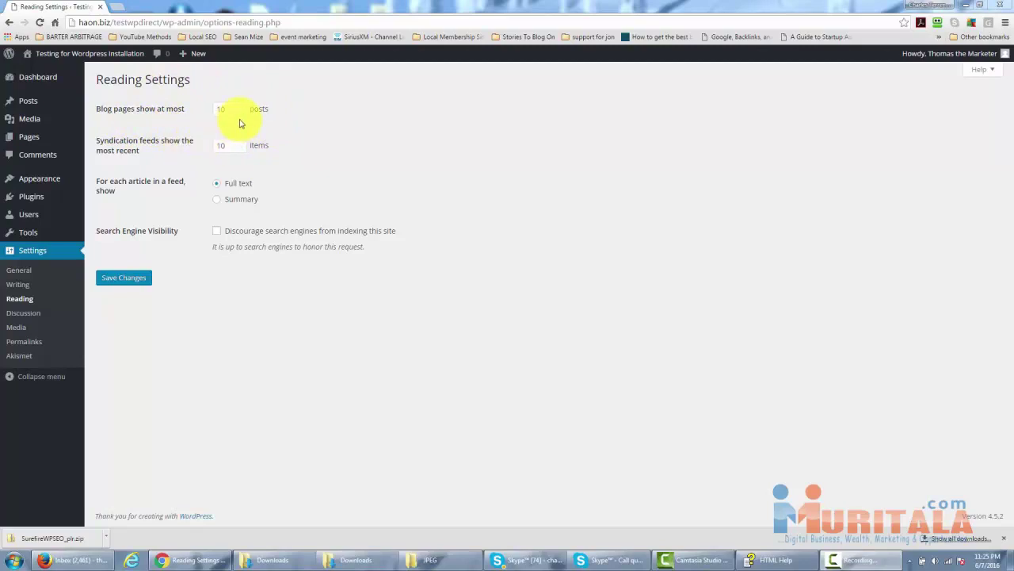
pyautogui.doubleClick(225, 109)
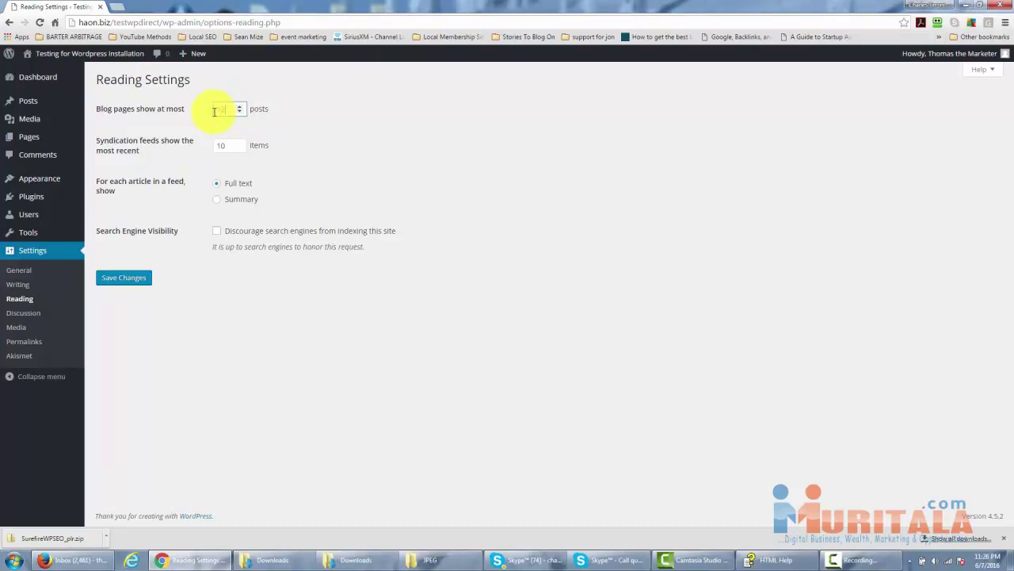
pyautogui.write('12')
pyautogui.press('BackSpace')
pyautogui.write('0')
pyautogui.click(224, 109)
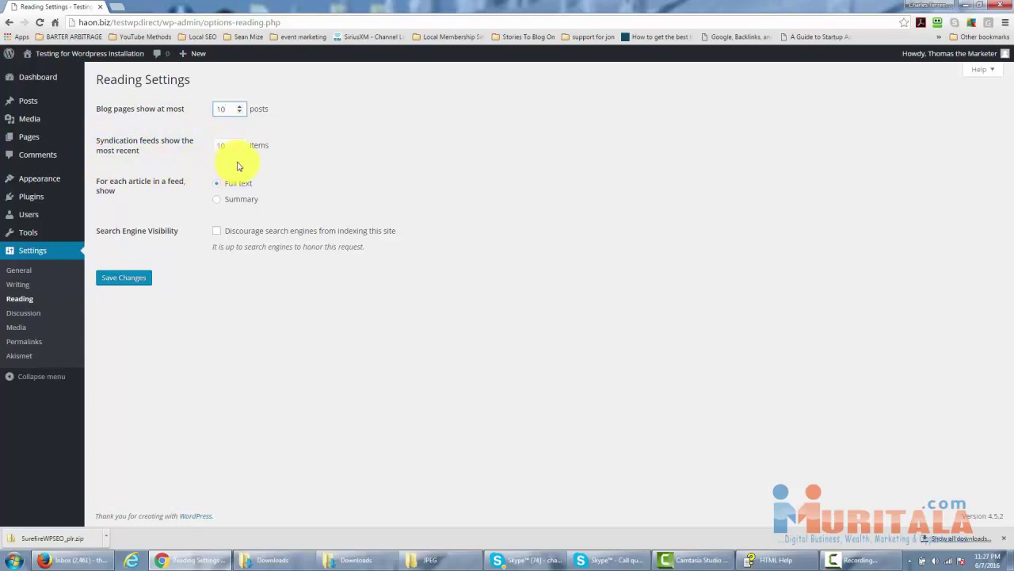
pyautogui.click(179, 171)
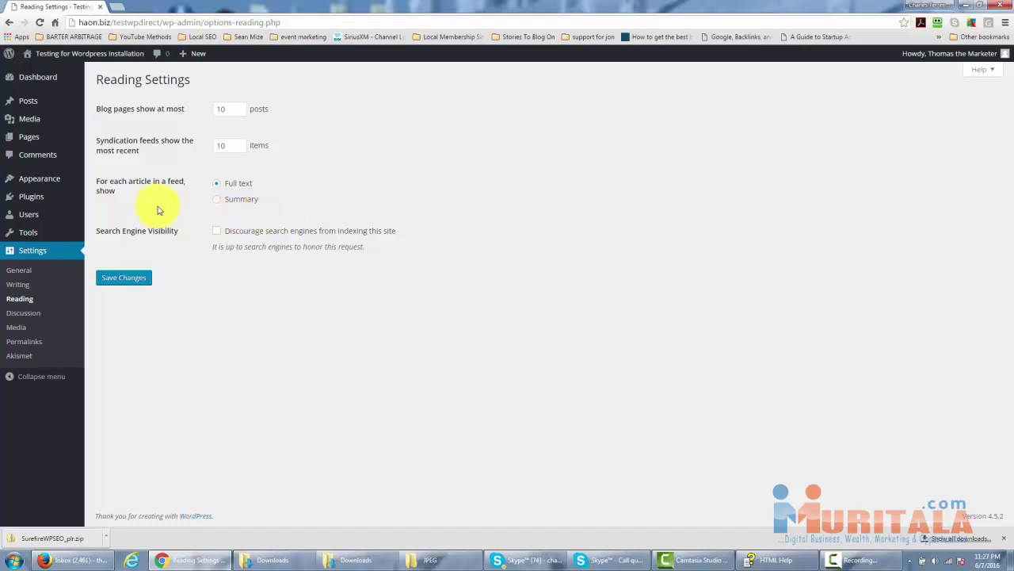
# Keep full-text feeds and search engine indexing allowed, then save the Reading settings.
pyautogui.click(218, 199)
pyautogui.click(217, 185)
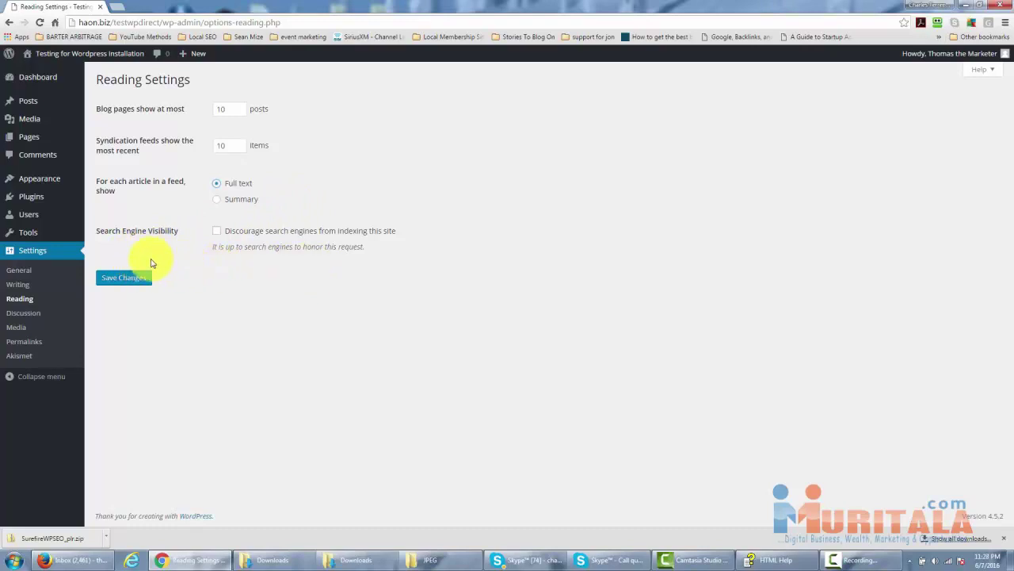
pyautogui.rightClick(263, 262)
pyautogui.click(218, 260)
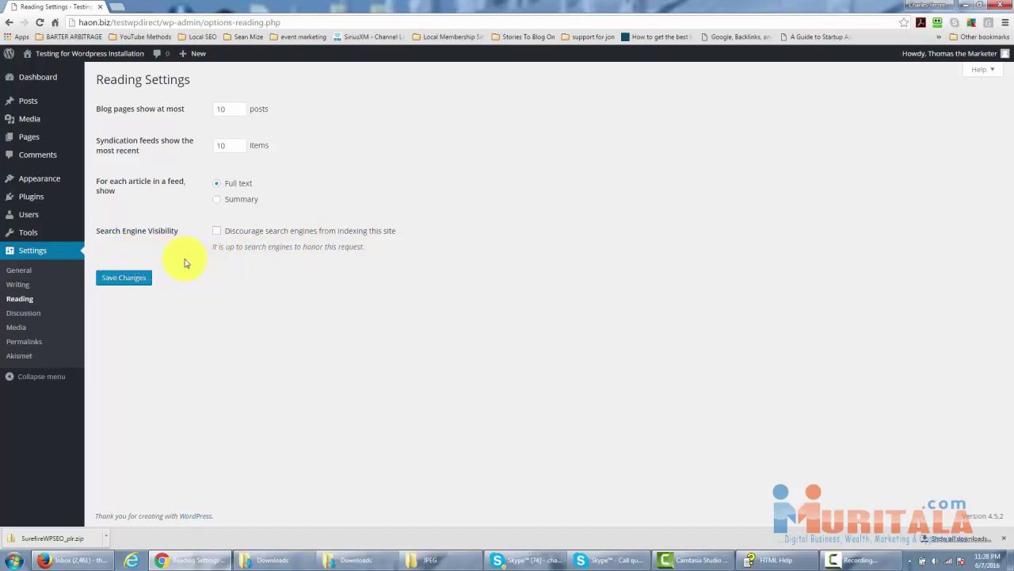
pyautogui.click(217, 231)
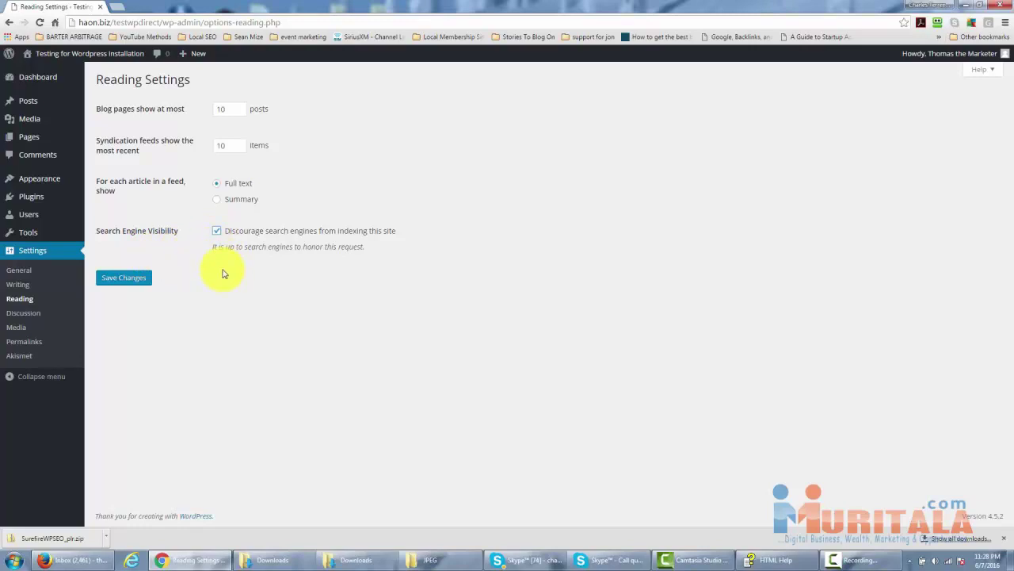
pyautogui.click(216, 230)
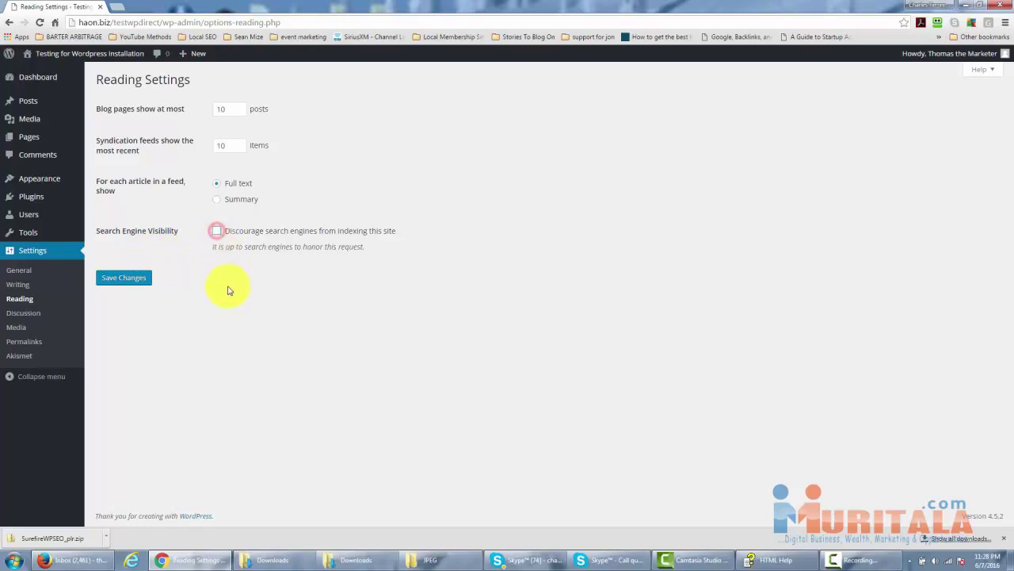
pyautogui.click(139, 280)
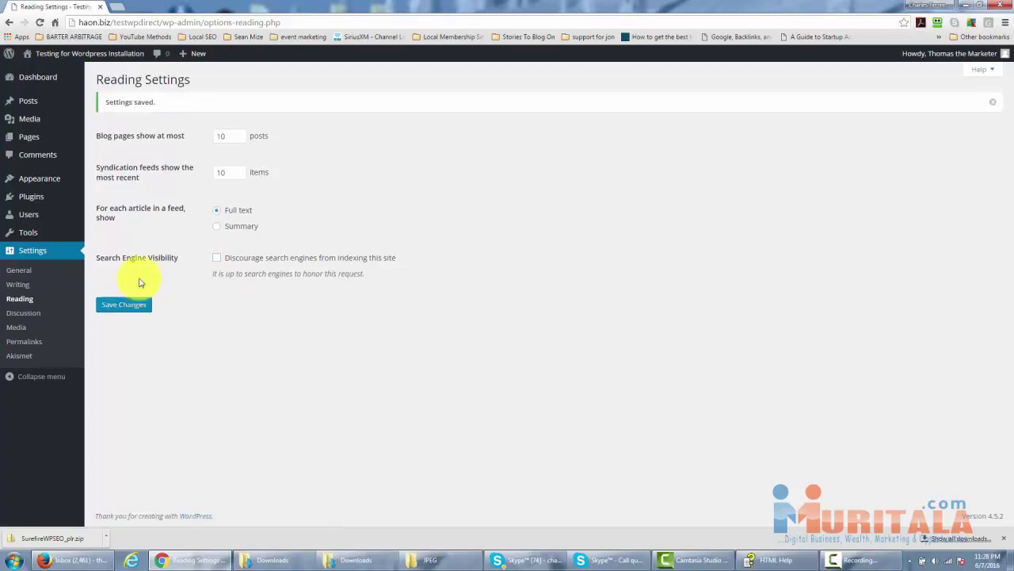
# Review Discussion settings (comments allowed, 5-level threading, e-mail notifications) unchanged, then go to Media settings.
pyautogui.click(33, 314)
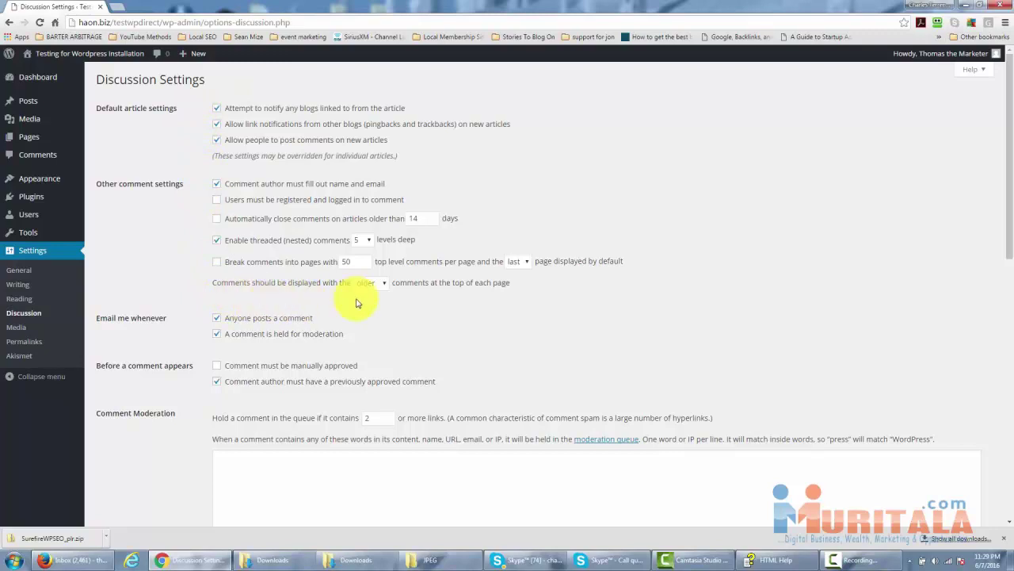
pyautogui.click(301, 300)
pyautogui.scroll(-1, 301, 300)
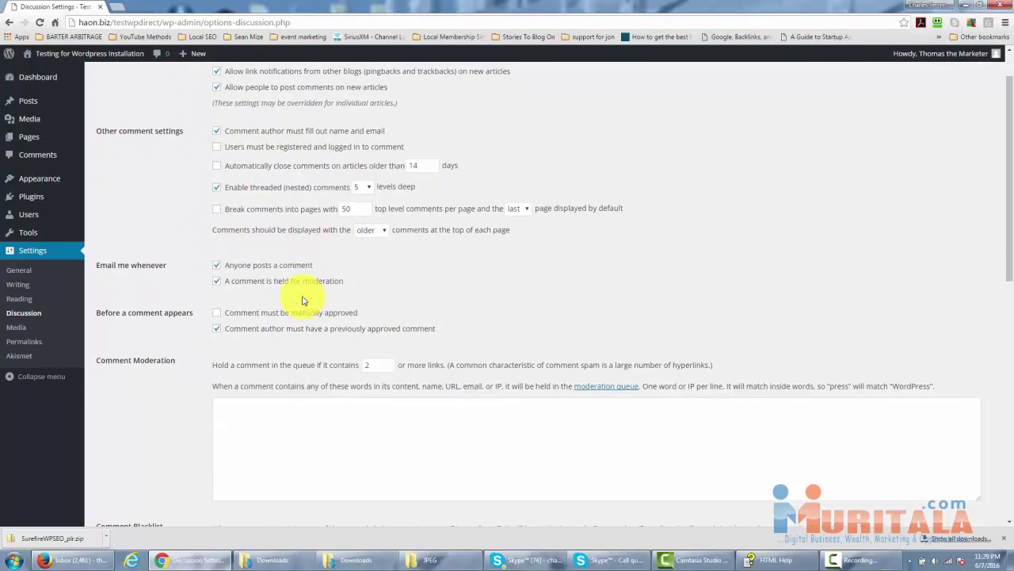
pyautogui.scroll(1, 301, 299)
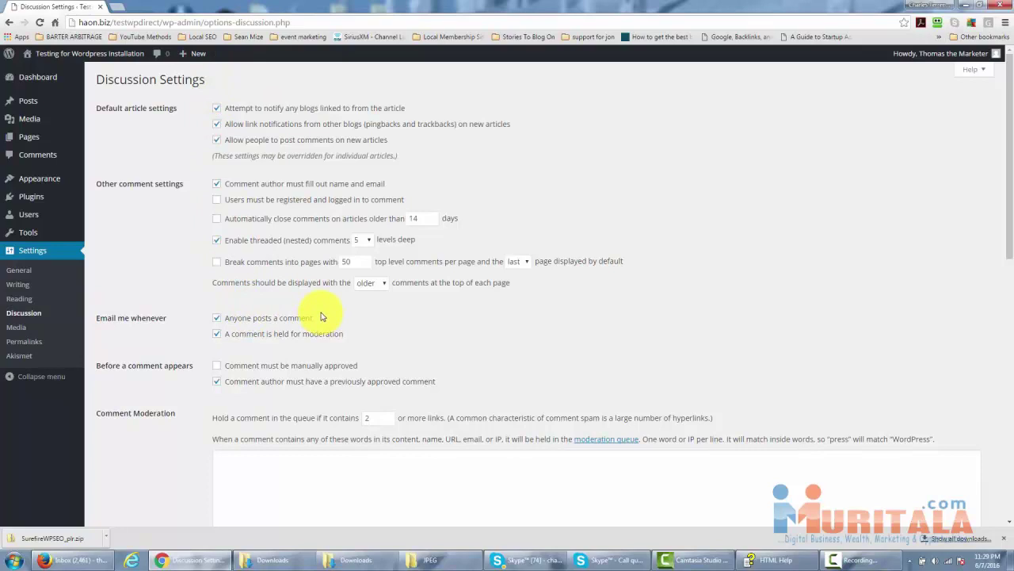
pyautogui.click(16, 327)
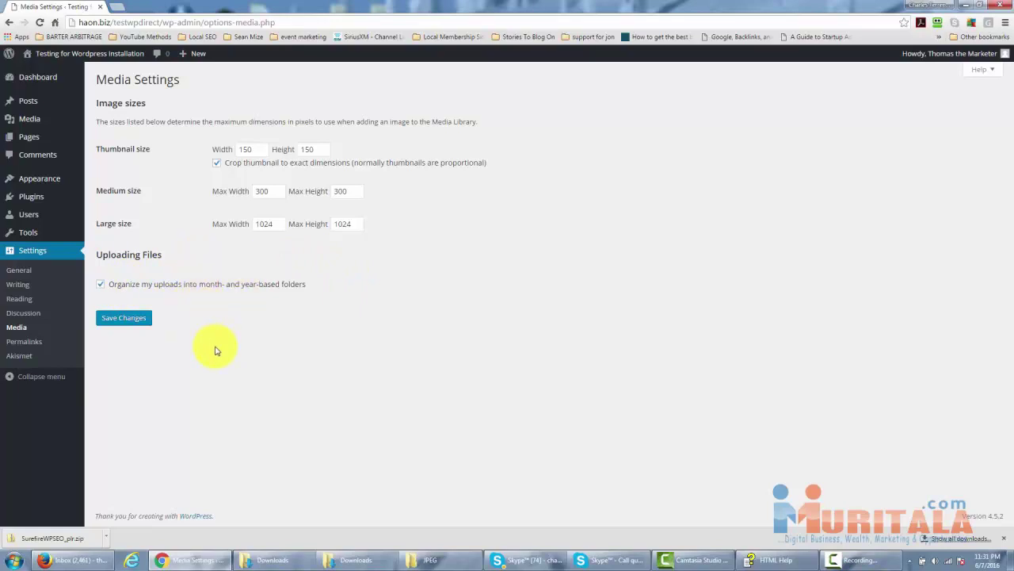
# Save the Media settings with the default image sizes.
pyautogui.click(134, 317)
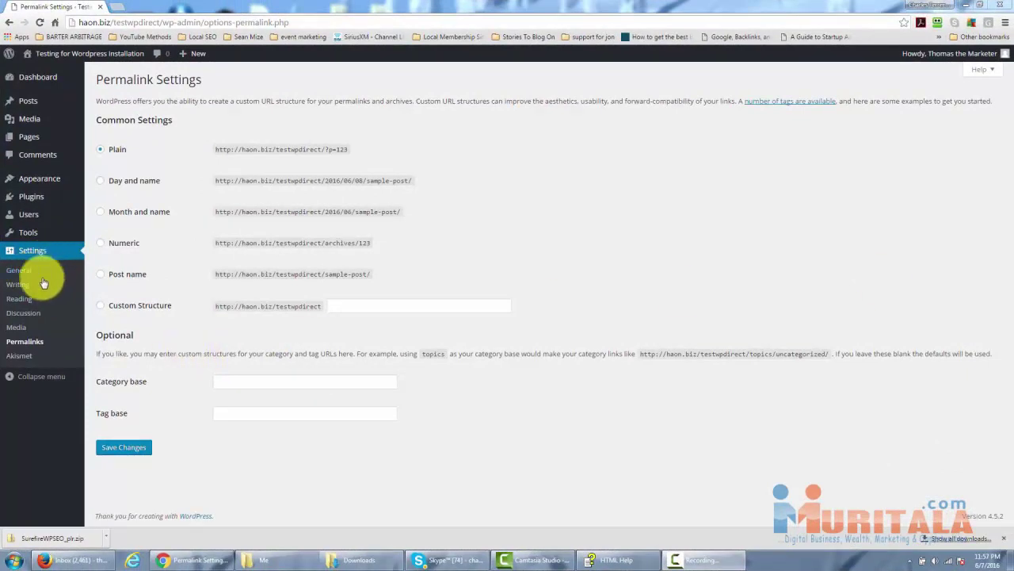
# Set permalinks to the Post name structure (/%postname%/) and head back to the Dashboard.
pyautogui.click(35, 347)
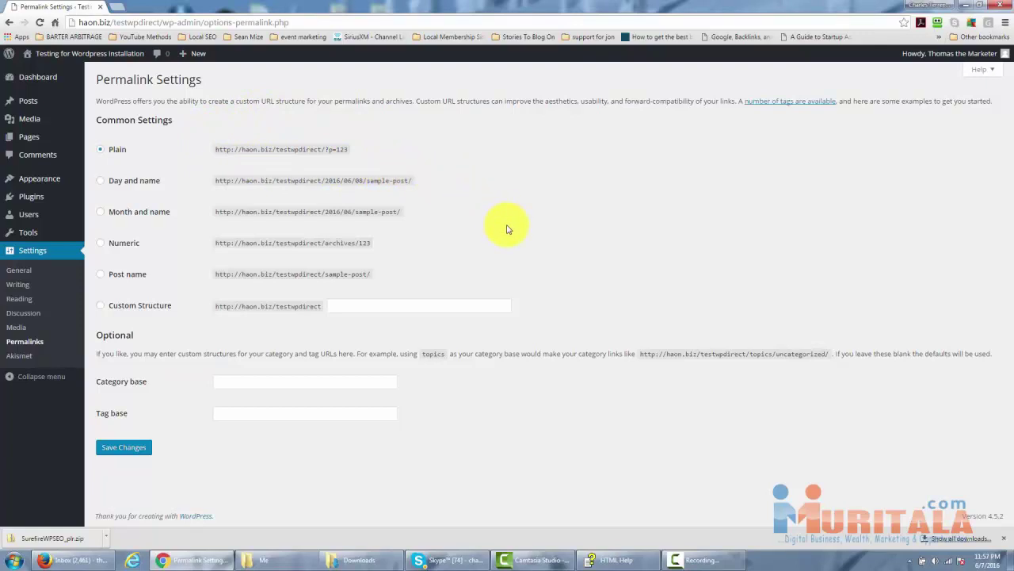
pyautogui.click(100, 308)
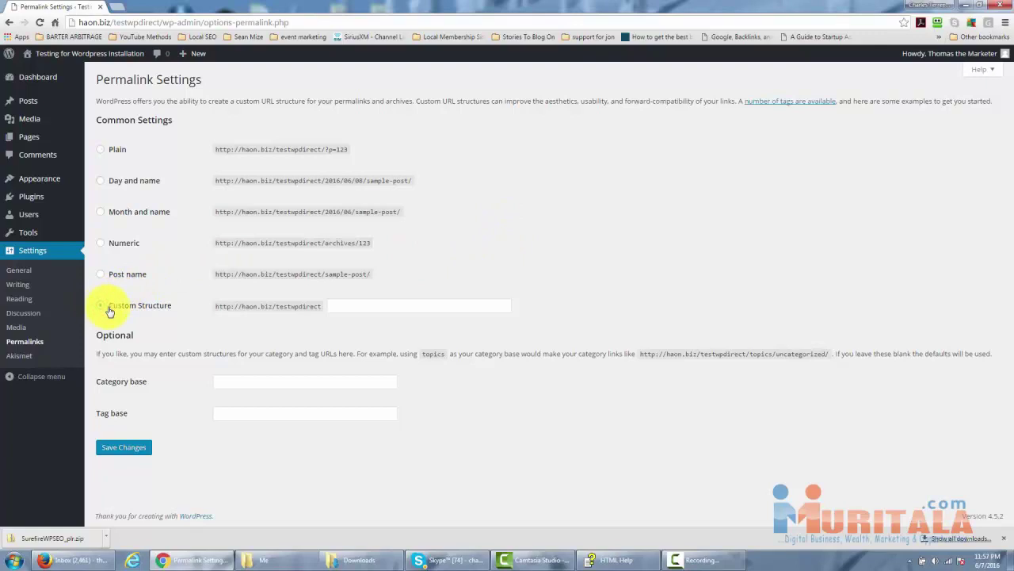
pyautogui.click(335, 305)
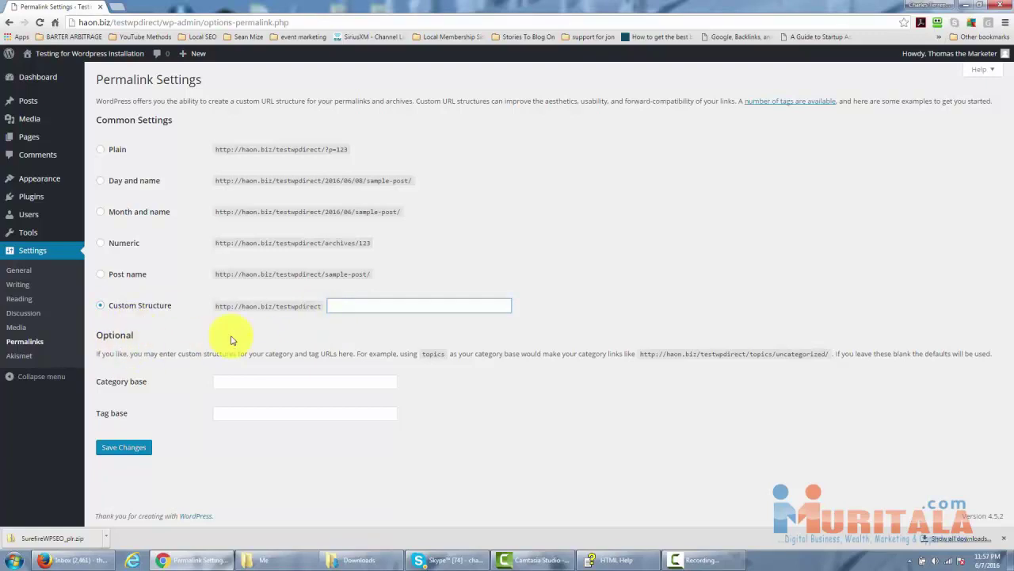
pyautogui.click(100, 274)
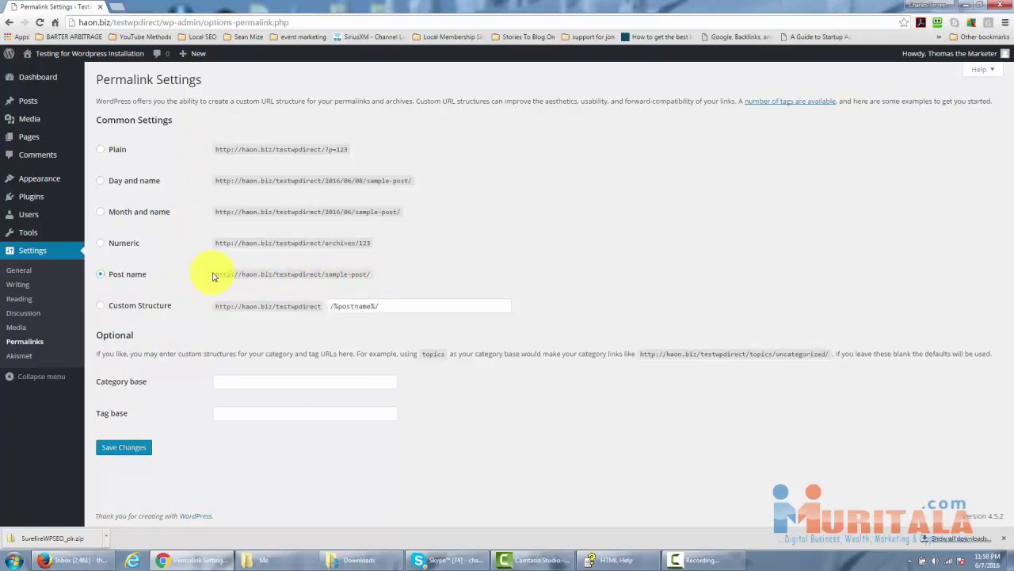
pyautogui.moveTo(215, 274); pyautogui.dragTo(373, 282)
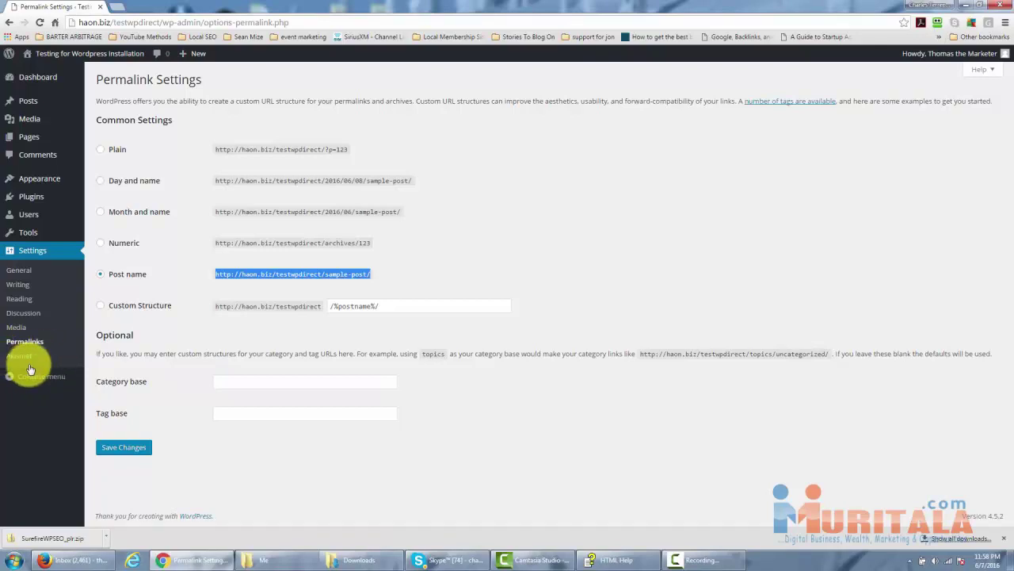
pyautogui.moveTo(32, 198)
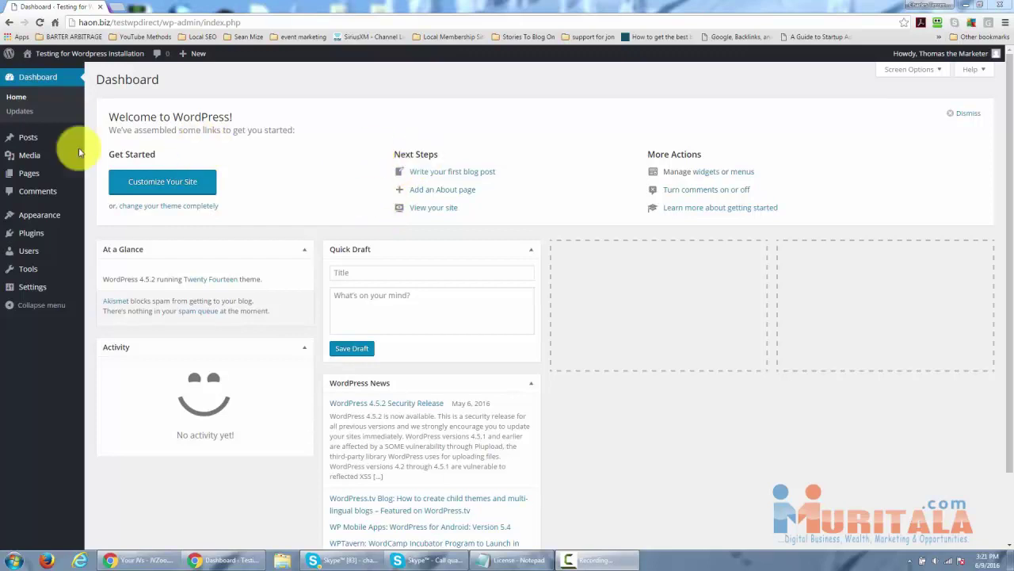
# Open the empty Media Library and its Add New upload area.
pyautogui.click(33, 160)
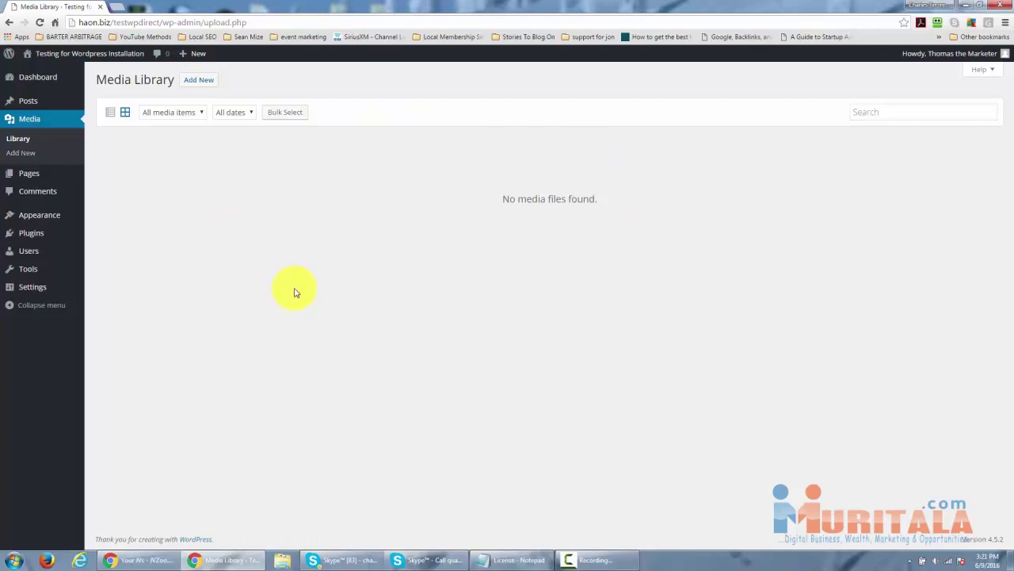
pyautogui.click(200, 80)
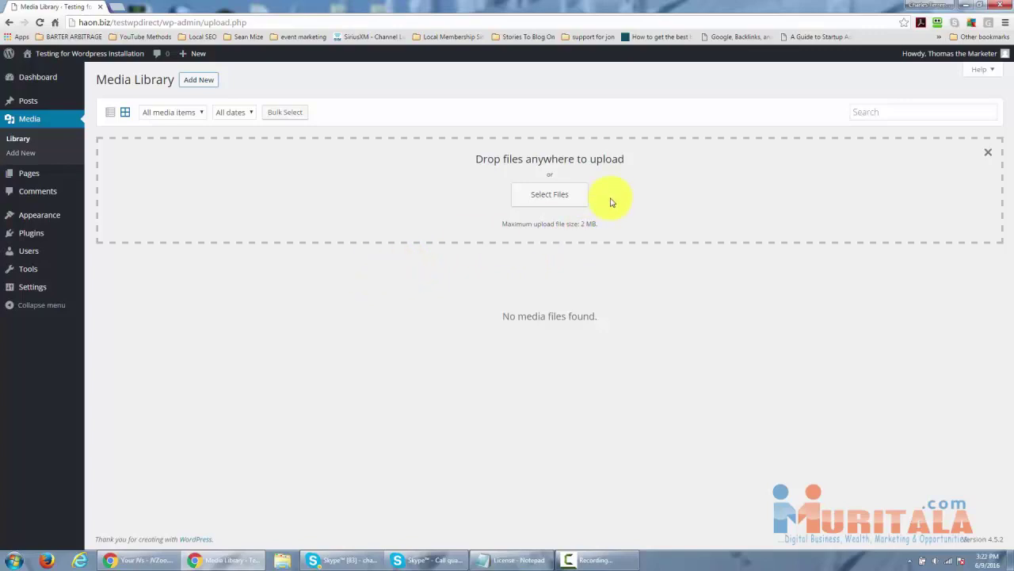
# Select all eight Sample Pictures, Chrysanthemum through Tulips, and upload them.
pyautogui.click(535, 198)
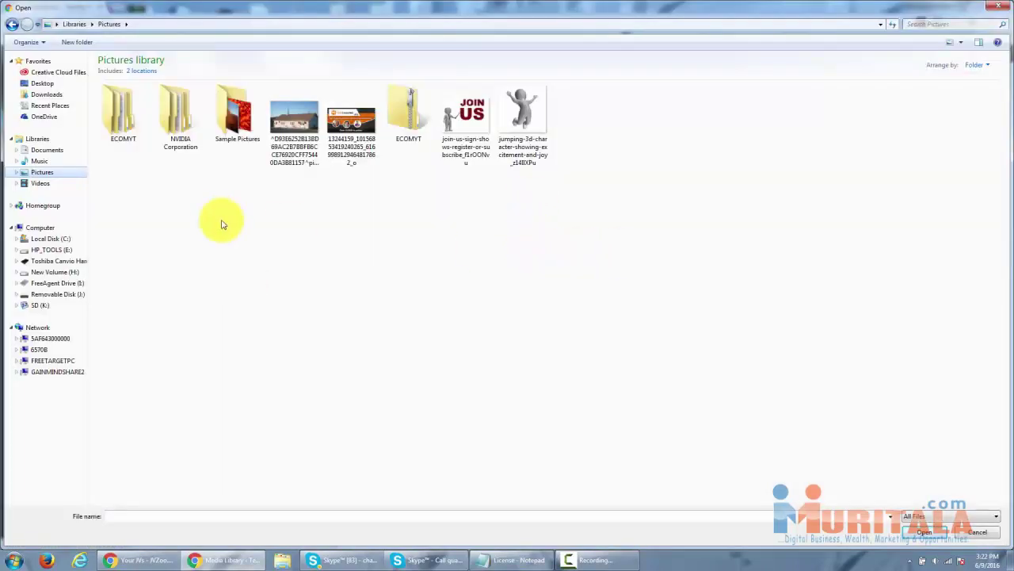
pyautogui.doubleClick(220, 103)
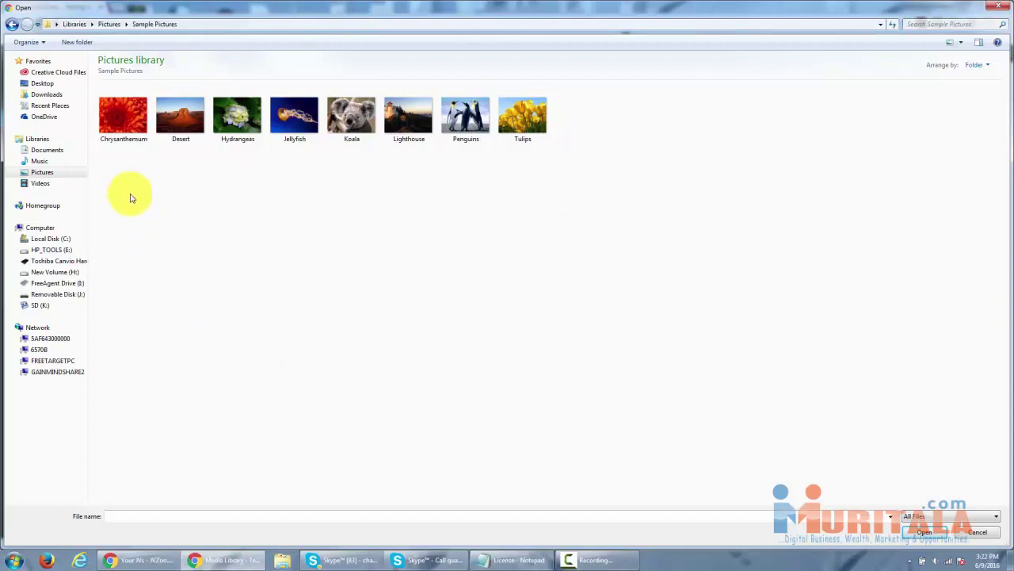
pyautogui.click(117, 129)
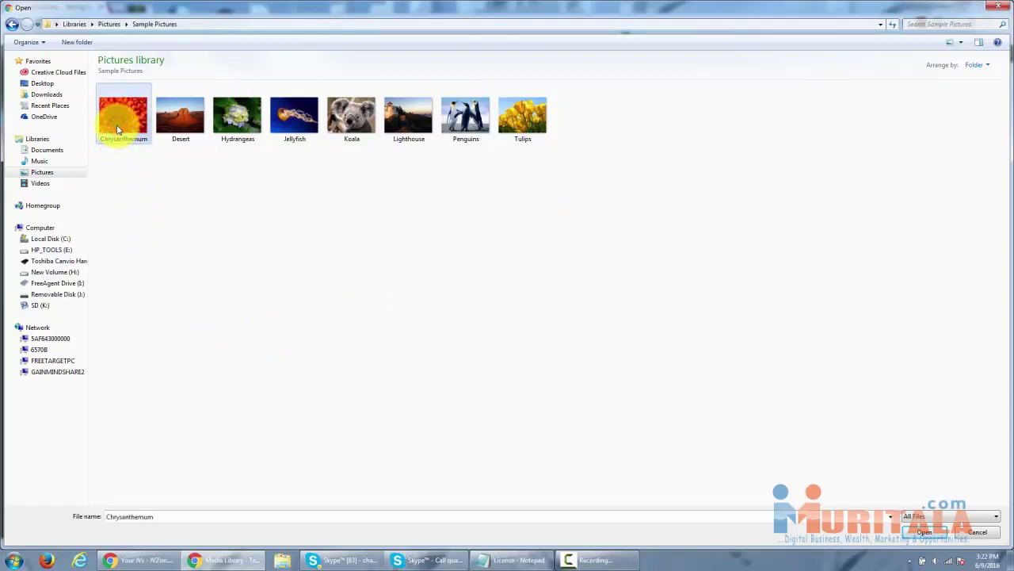
pyautogui.keyDown('shift'); pyautogui.click(513, 141); pyautogui.keyUp('shift')
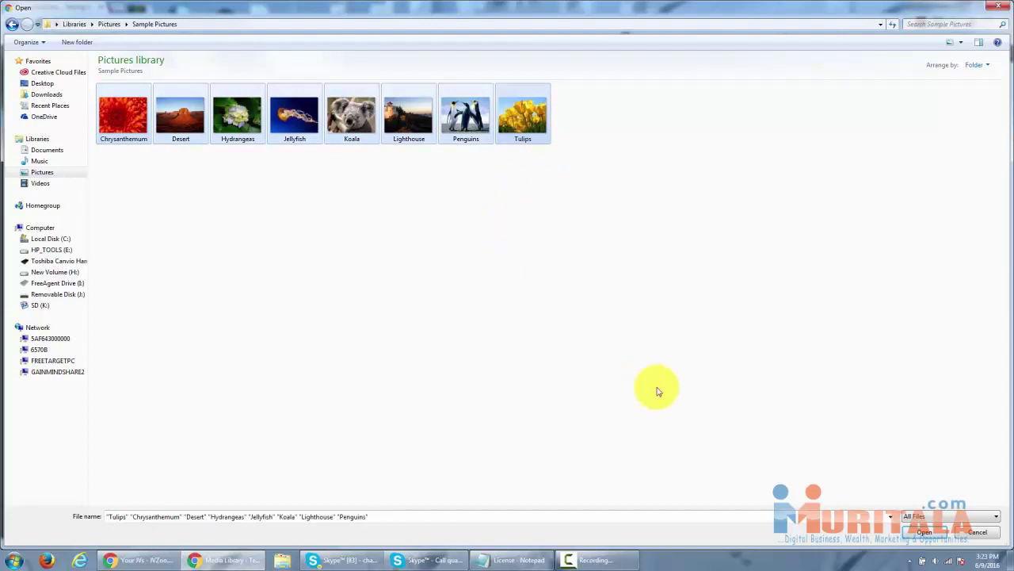
pyautogui.click(922, 532)
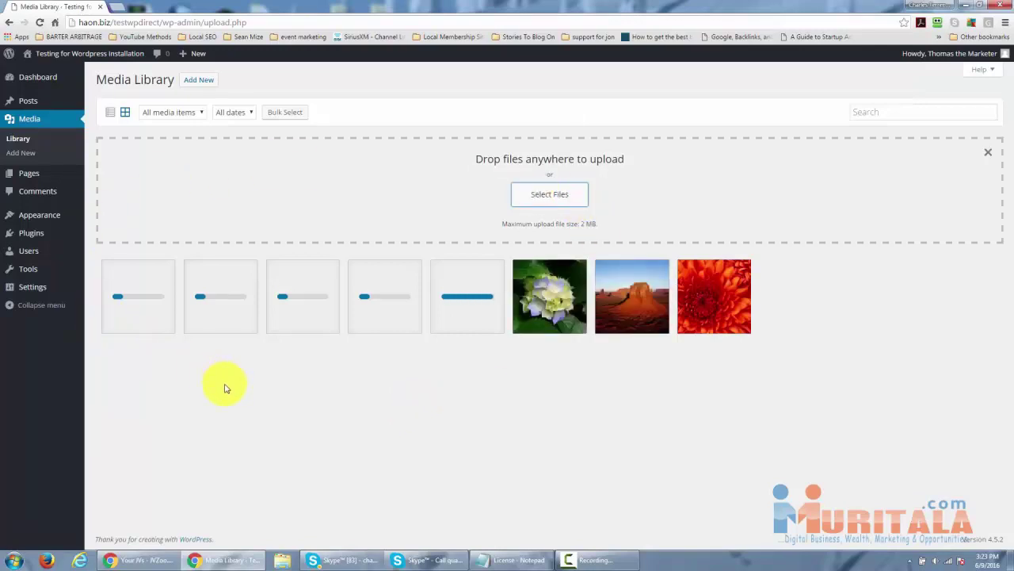
# Step through the image details from Tulips to the Hydrangeas picture.
pyautogui.click(466, 295)
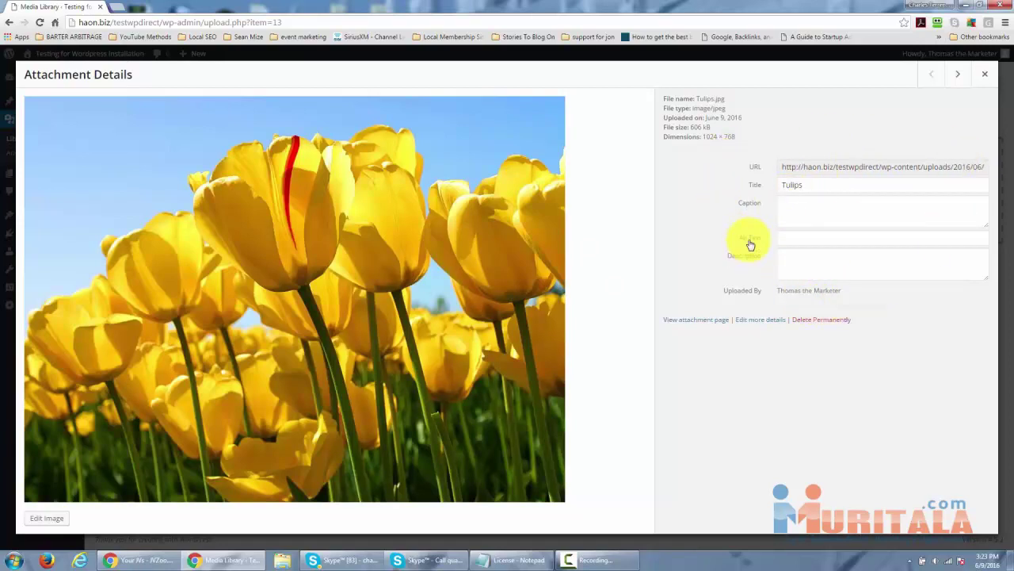
pyautogui.click(958, 75)
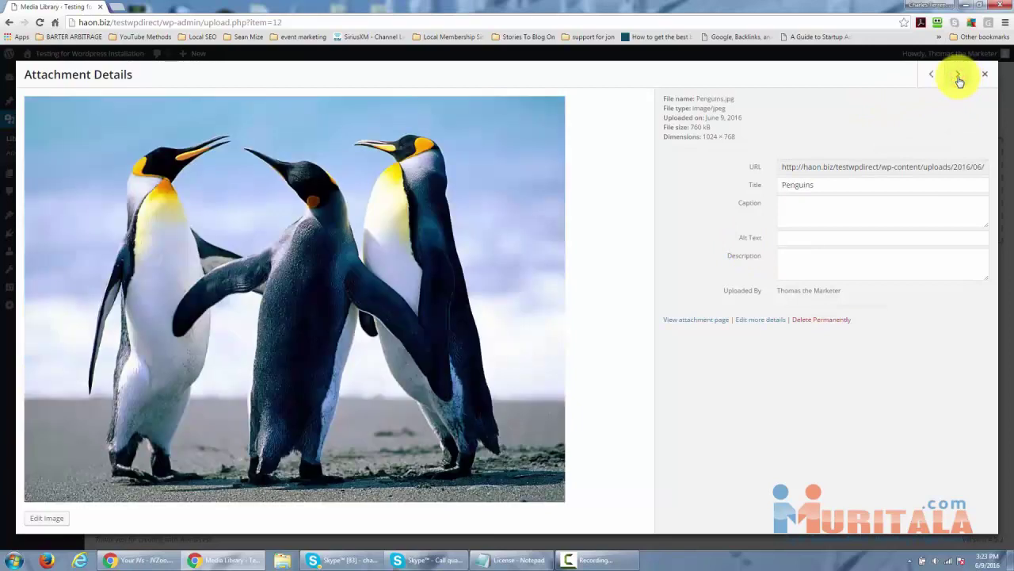
pyautogui.click(958, 75)
pyautogui.click(957, 77)
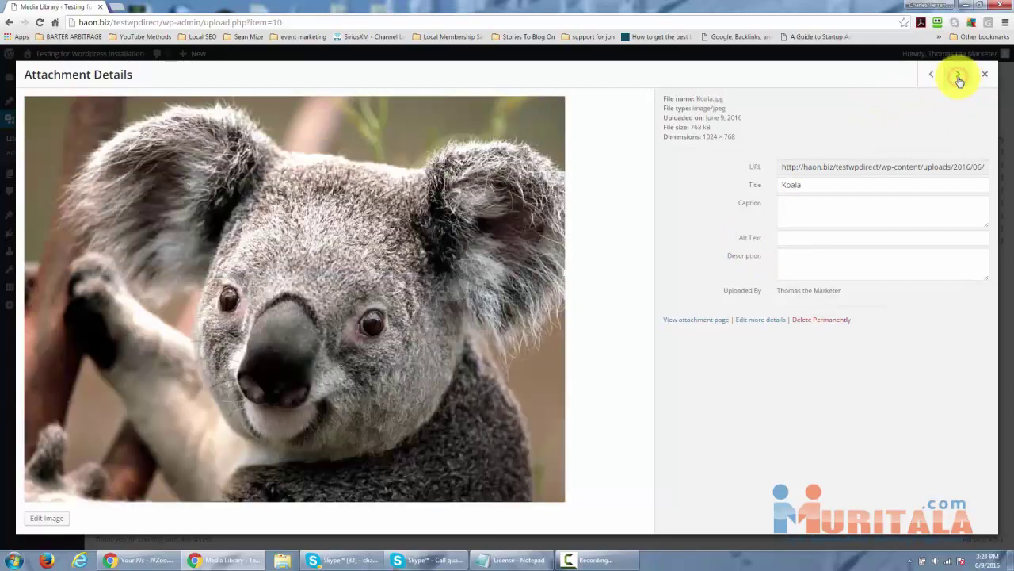
pyautogui.click(958, 77)
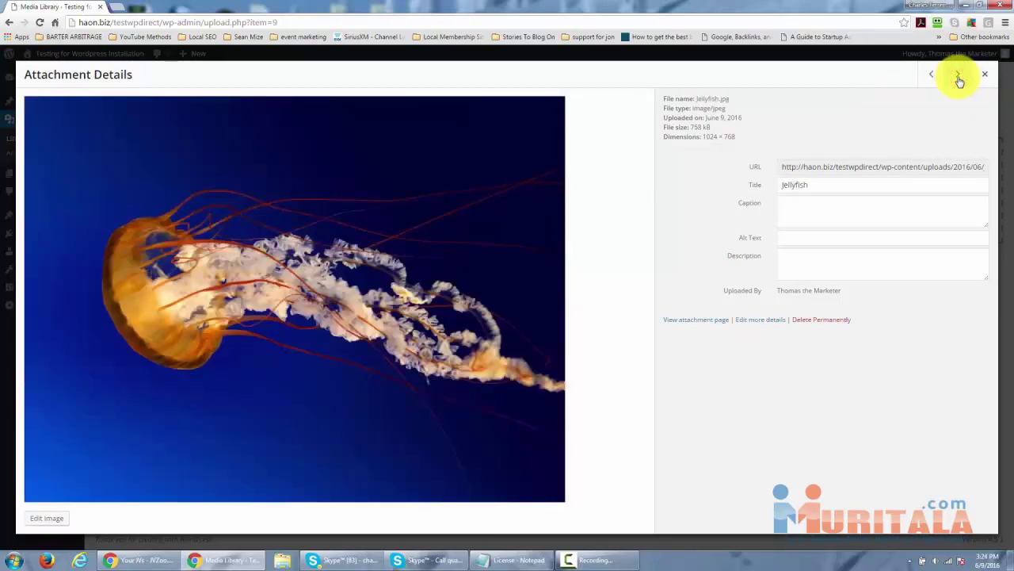
pyautogui.click(958, 76)
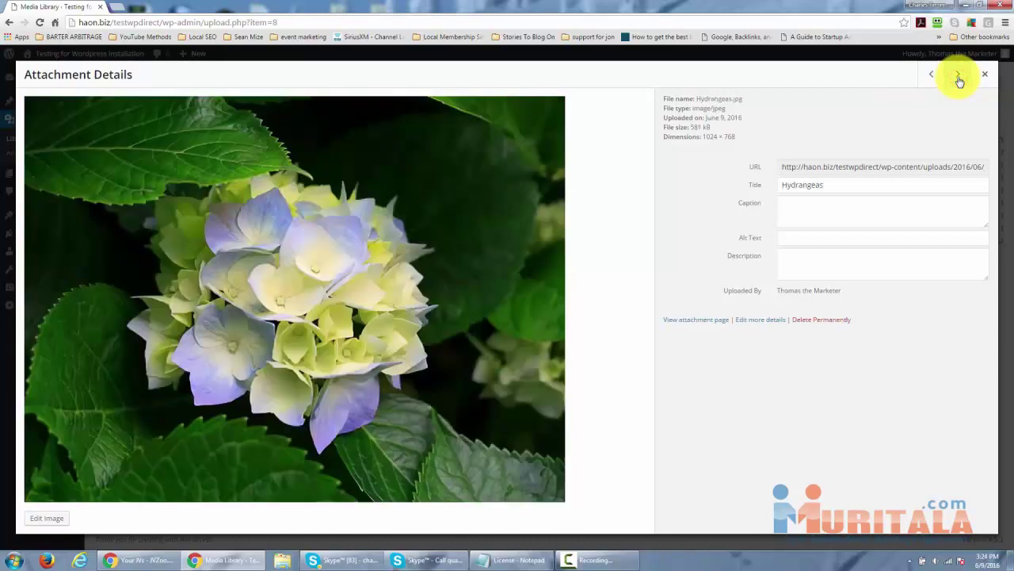
# Caption Hydrangeas 'Our favorite flower', describe it 'Spring Flowers', and close the details.
pyautogui.moveTo(832, 185); pyautogui.dragTo(779, 184)
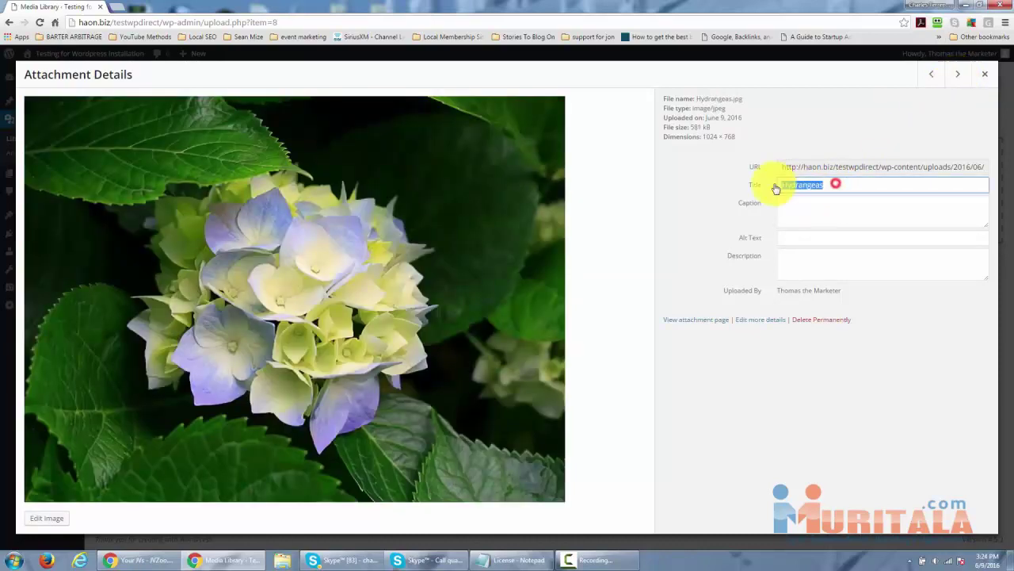
pyautogui.click(780, 205)
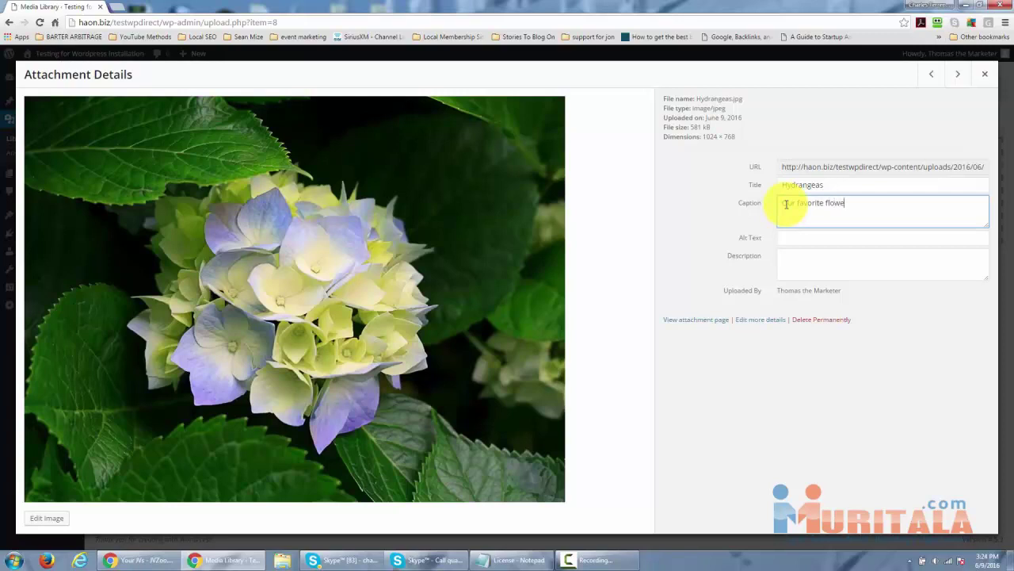
pyautogui.click(795, 262)
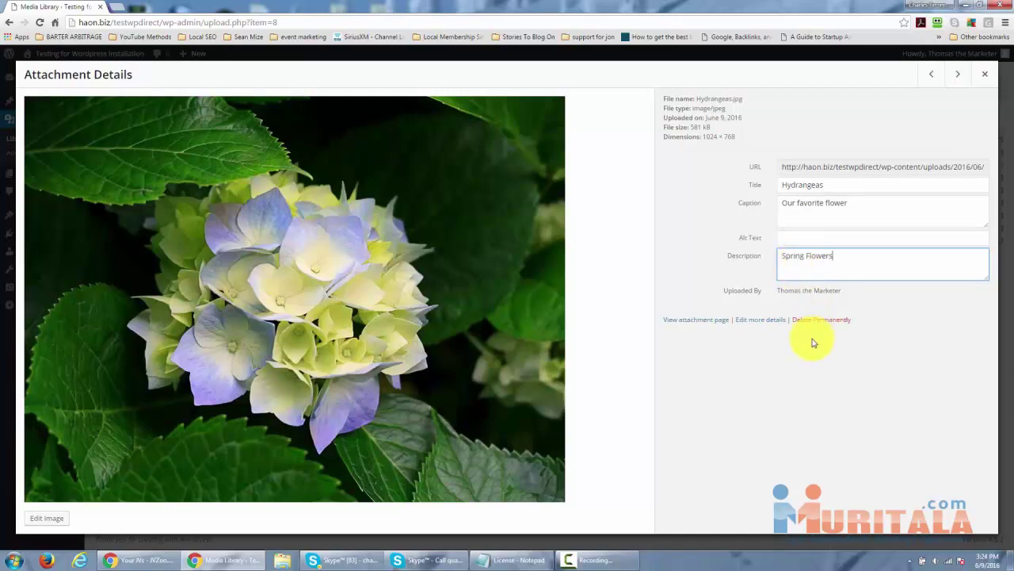
pyautogui.click(754, 351)
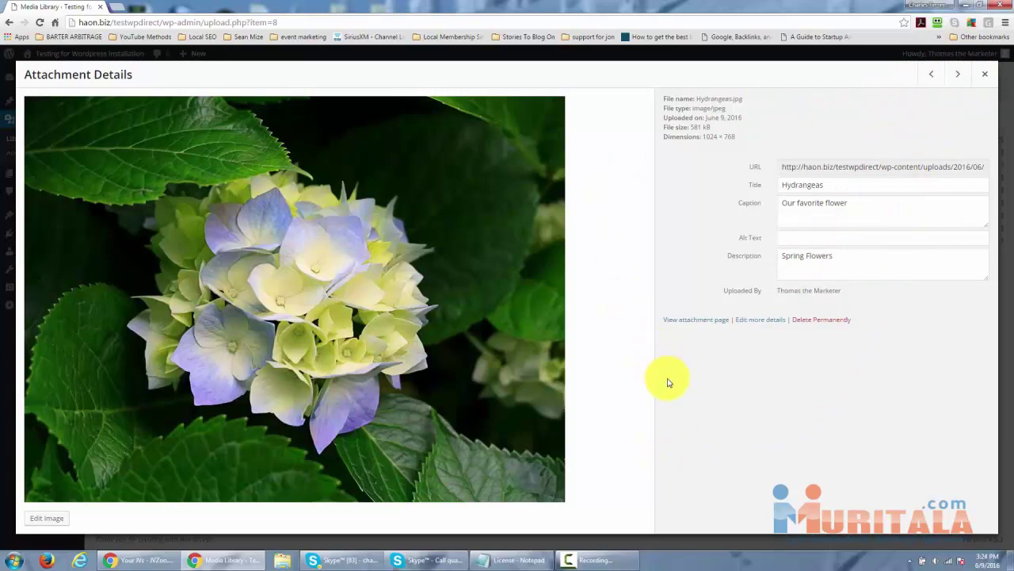
pyautogui.click(957, 75)
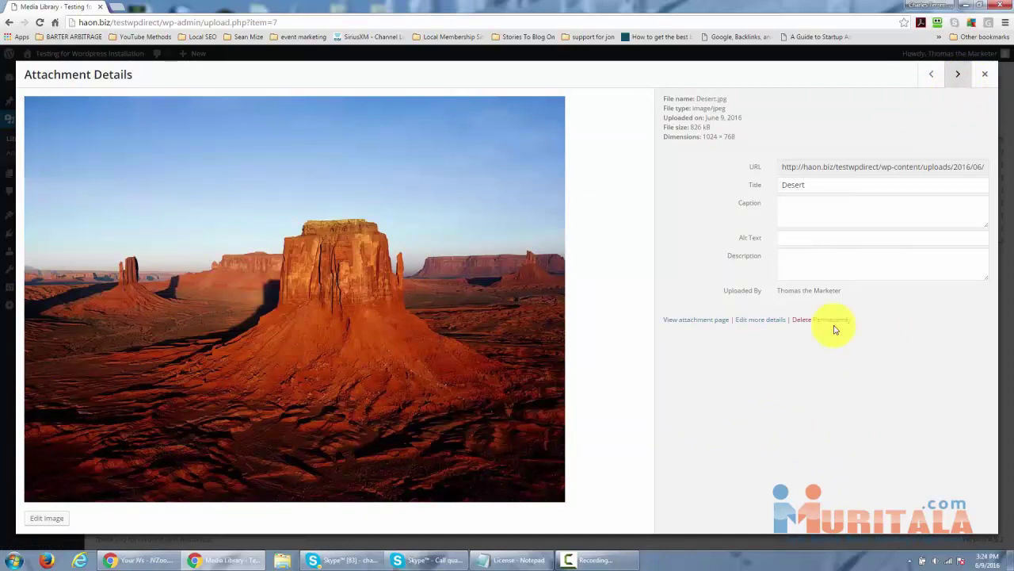
pyautogui.click(985, 76)
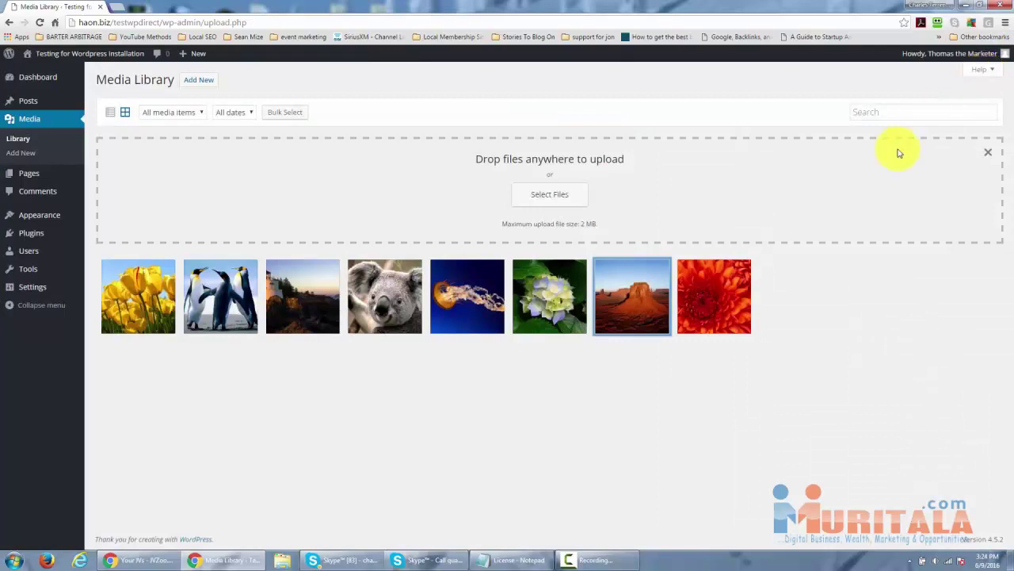
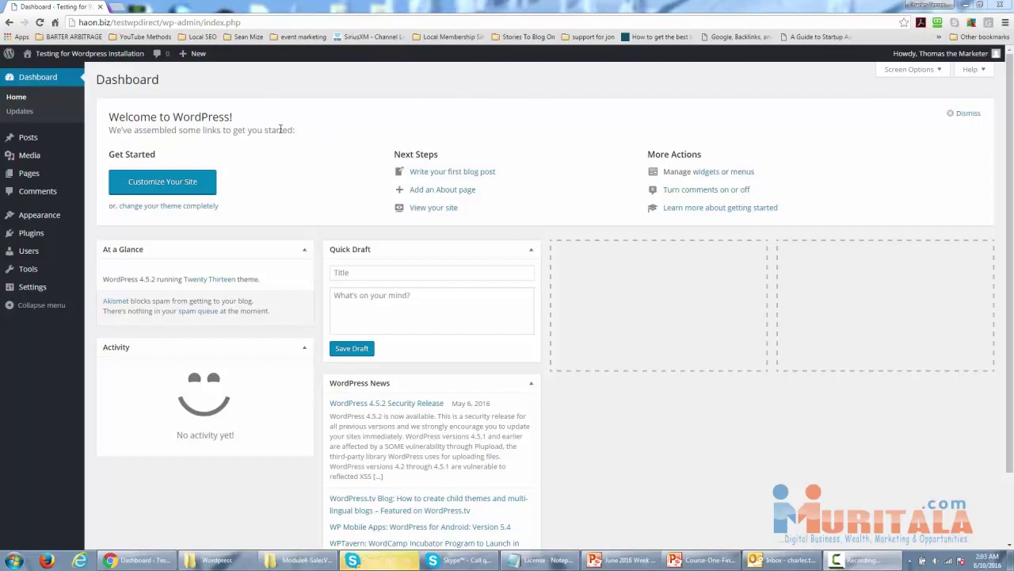
# Go from the dashboard to All Posts and start a new blank post.
pyautogui.moveTo(30, 137)
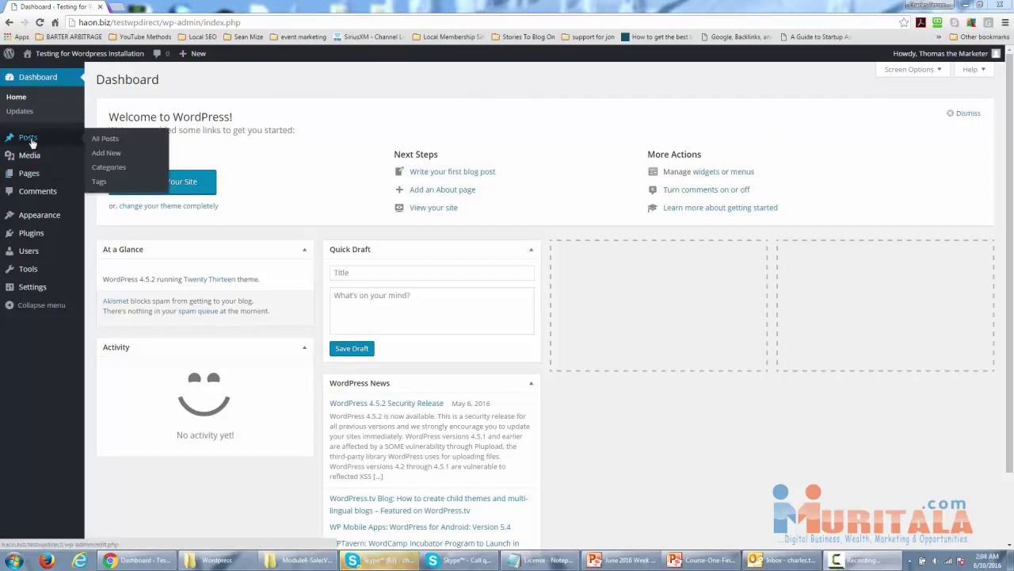
pyautogui.click(111, 139)
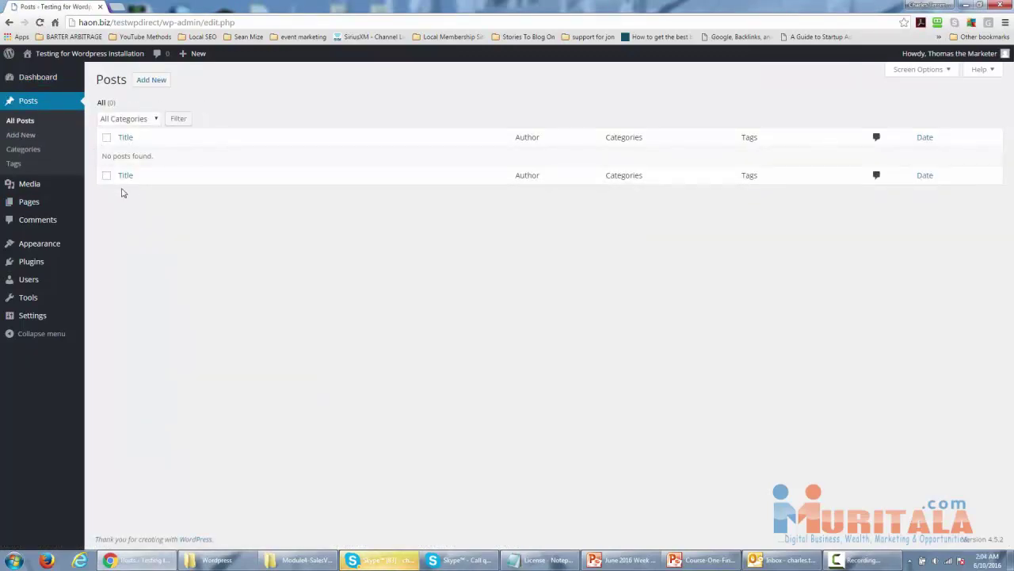
pyautogui.click(147, 83)
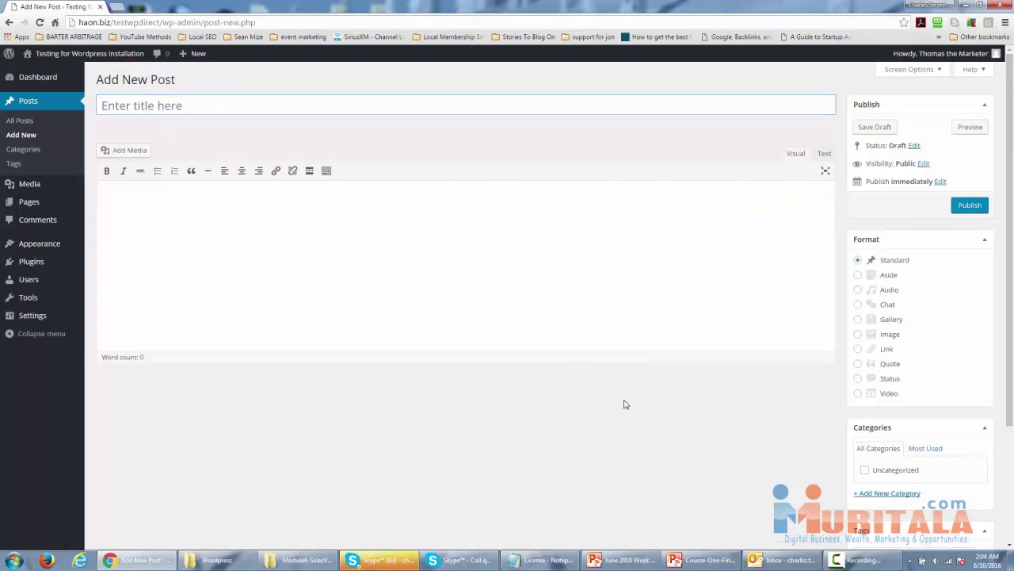
# Put the 197-word affiliate marketing article into the post's Visual editor body.
pyautogui.scroll(-2, 643, 404)
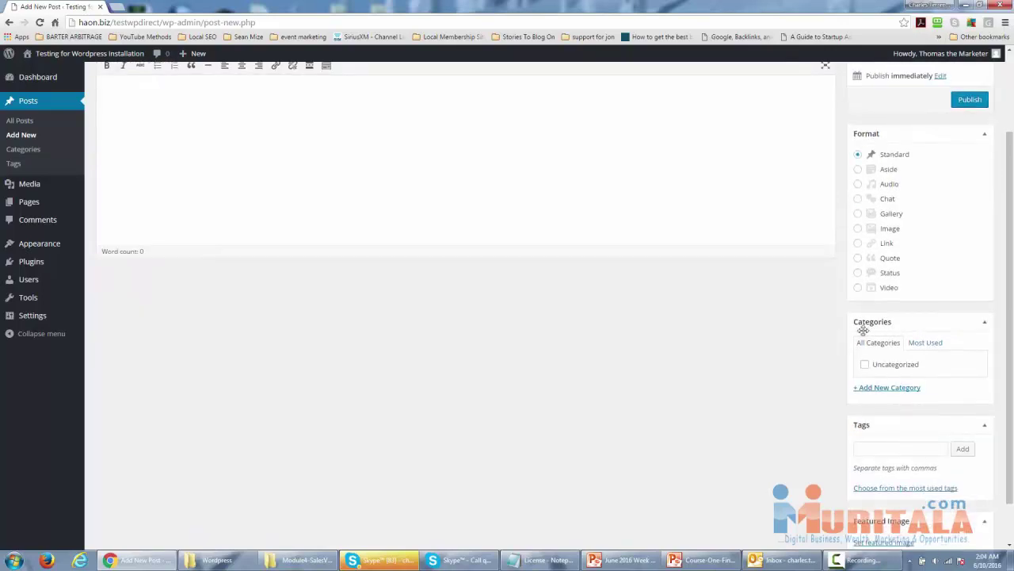
pyautogui.scroll(1, 852, 383)
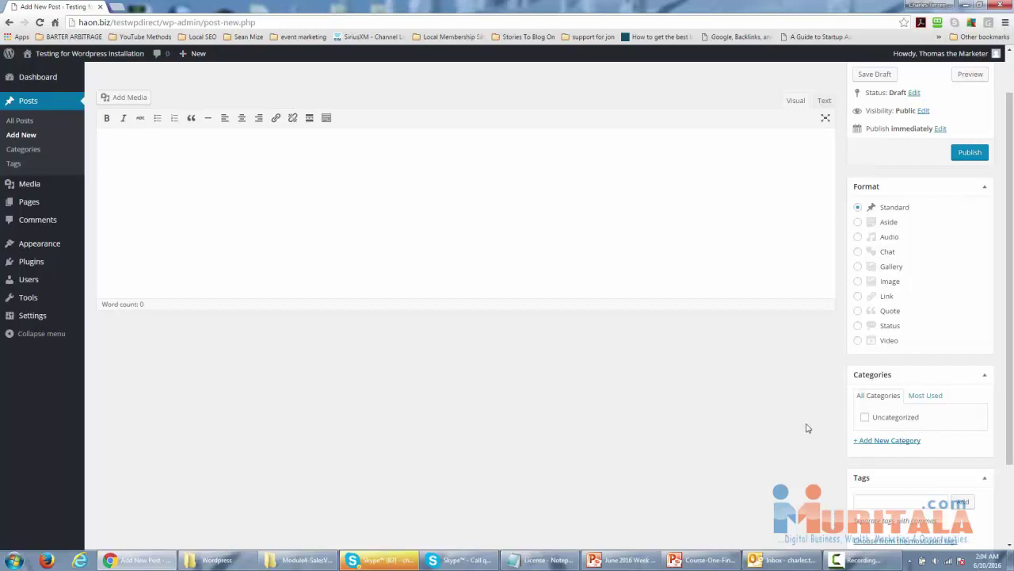
pyautogui.scroll(-2, 797, 436)
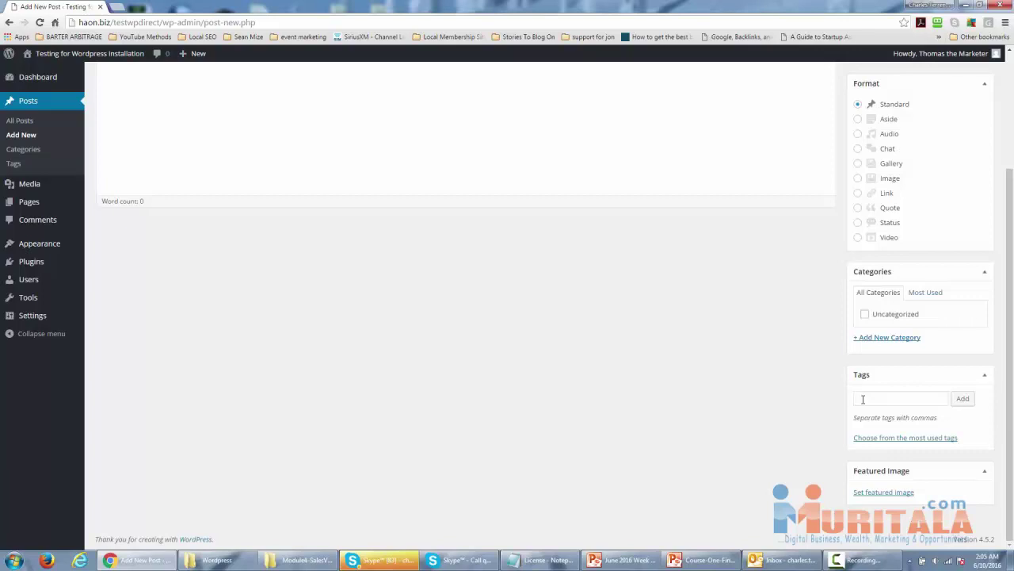
pyautogui.scroll(2, 573, 458)
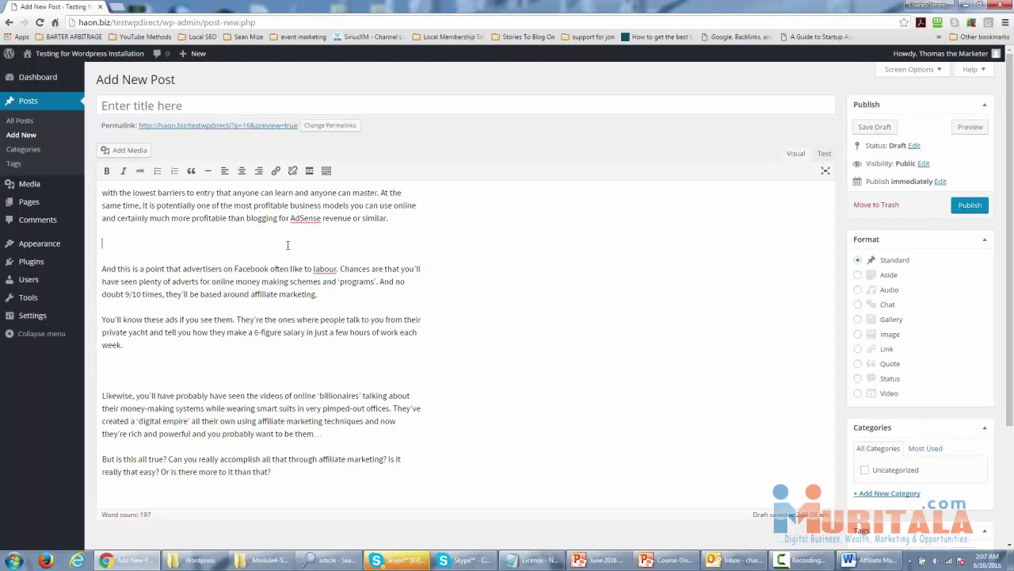
# Delete the blank lines before 'And this is' and 'Likewise', restoring the lost A and L.
pyautogui.press('BackSpace')
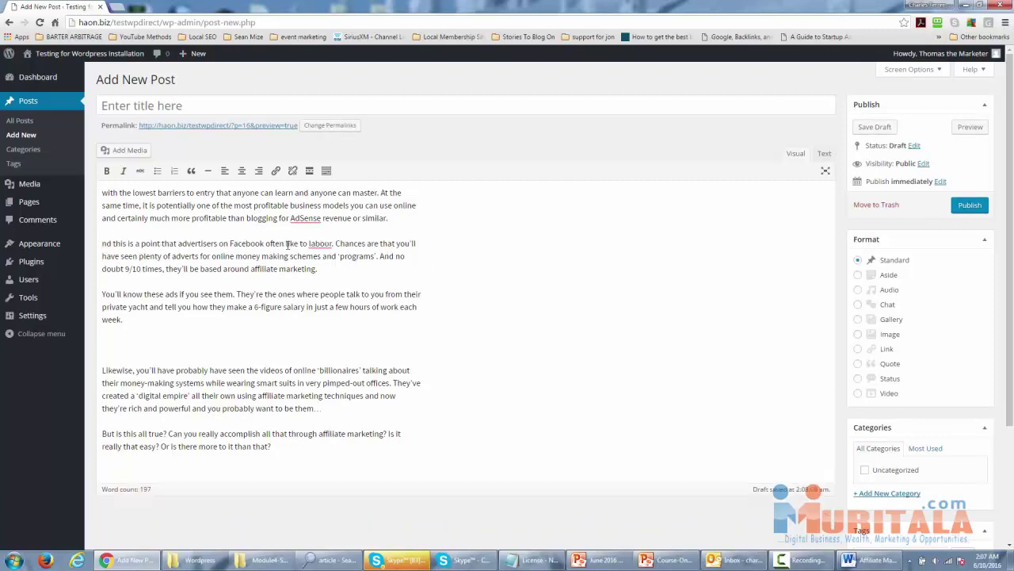
pyautogui.write('A')
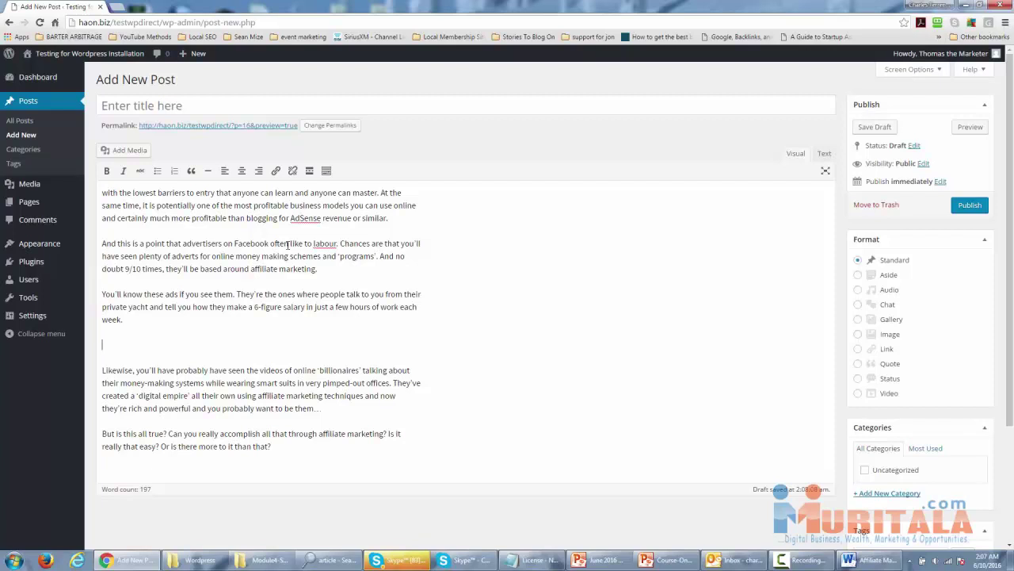
pyautogui.press('Delete')
pyautogui.press('Delete')
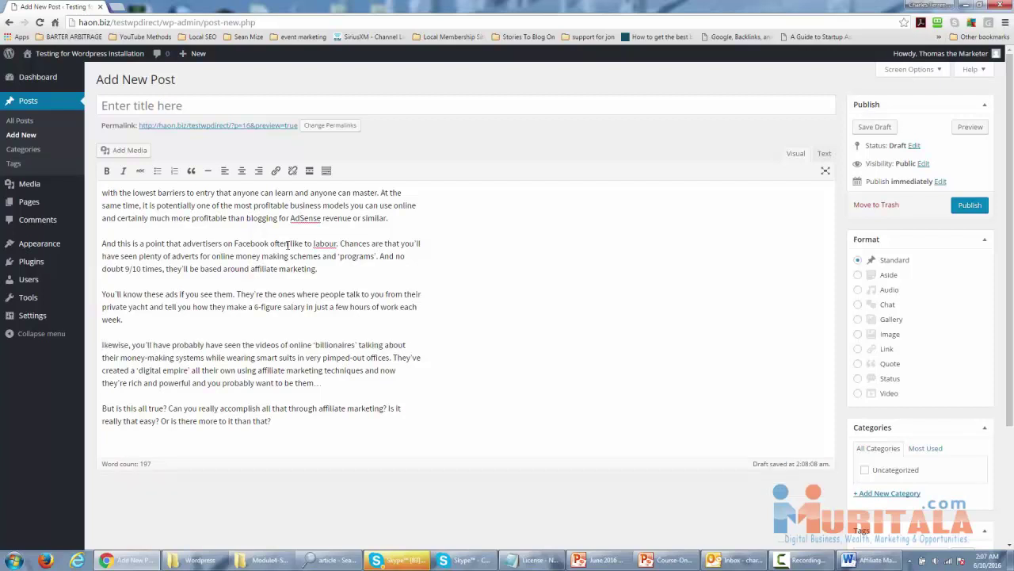
pyautogui.write('L')
pyautogui.press('Down')
pyautogui.press('Down')
pyautogui.press('Down')
pyautogui.press('Down')
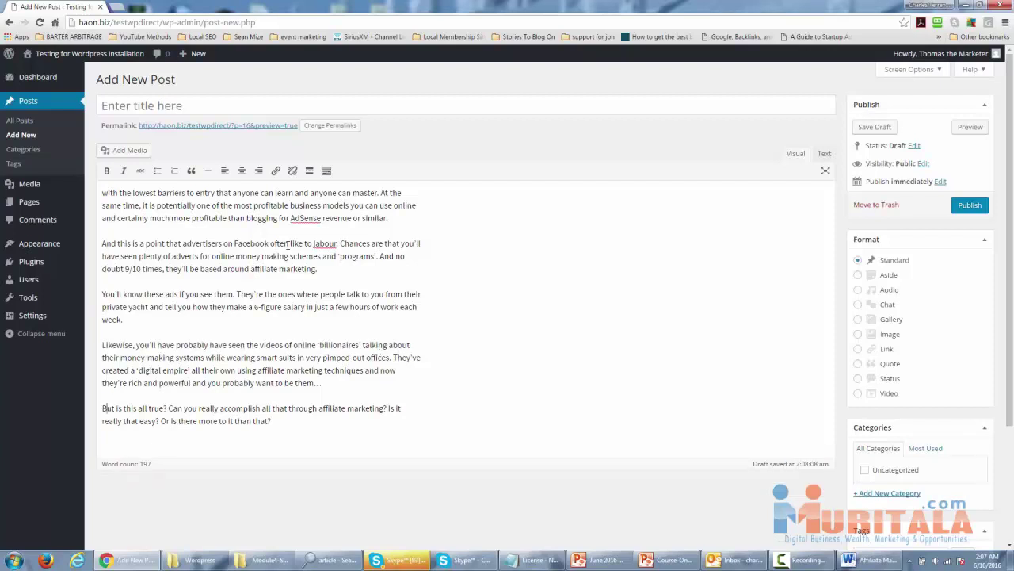
pyautogui.press('Up')
pyautogui.press('Up')
pyautogui.press('Up')
pyautogui.press('Up')
pyautogui.press('Up')
pyautogui.press('Up')
pyautogui.press('Up')
pyautogui.press('Up')
pyautogui.press('Up')
pyautogui.press('Up')
pyautogui.press('Up')
pyautogui.press('Up')
pyautogui.press('Up')
pyautogui.press('Up')
# Insert Tulips.jpg from the Media Library at Thumbnail size, 150 × 150.
pyautogui.click(128, 158)
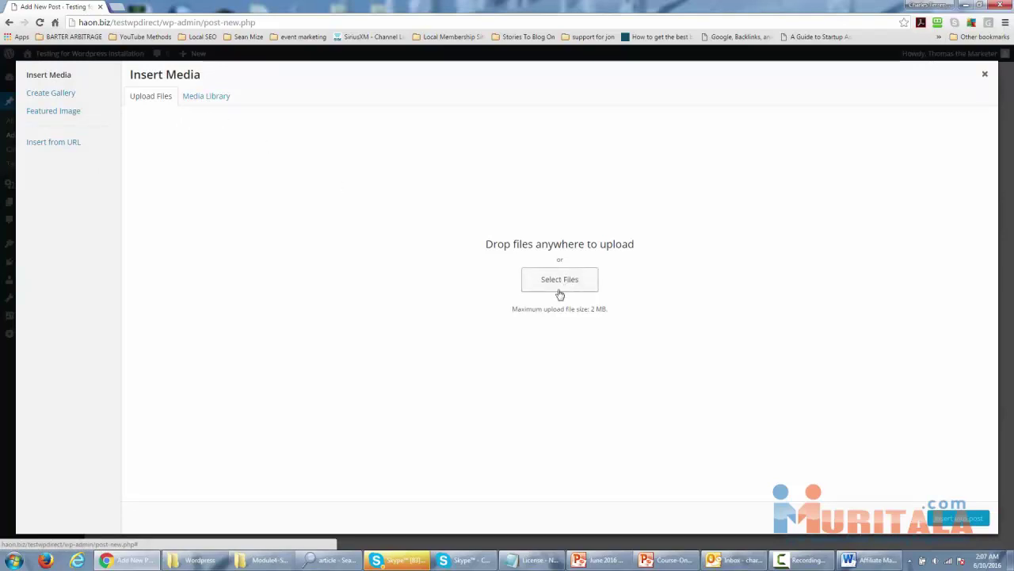
pyautogui.click(203, 97)
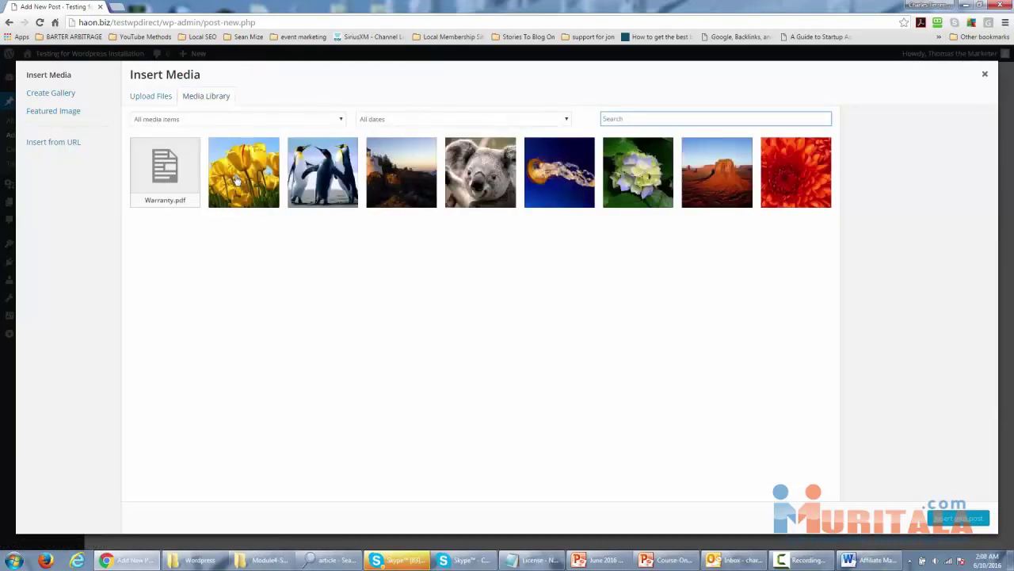
pyautogui.click(235, 180)
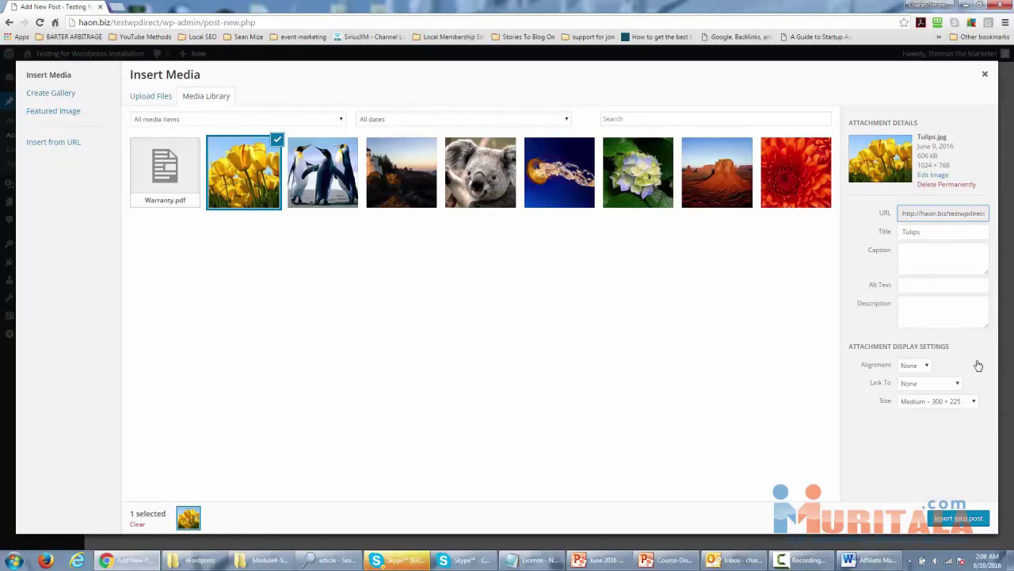
pyautogui.click(974, 402)
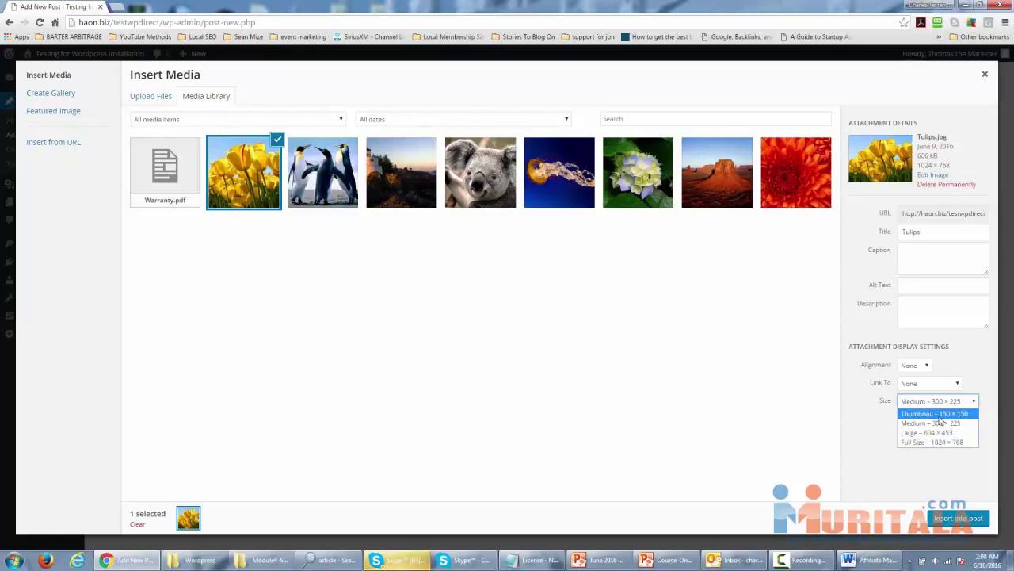
pyautogui.click(941, 414)
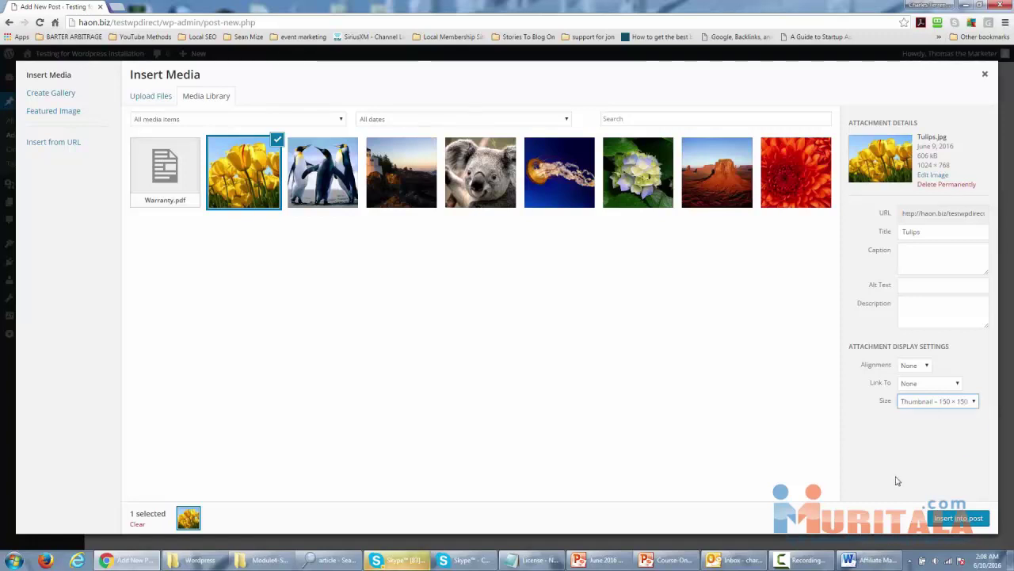
pyautogui.click(947, 519)
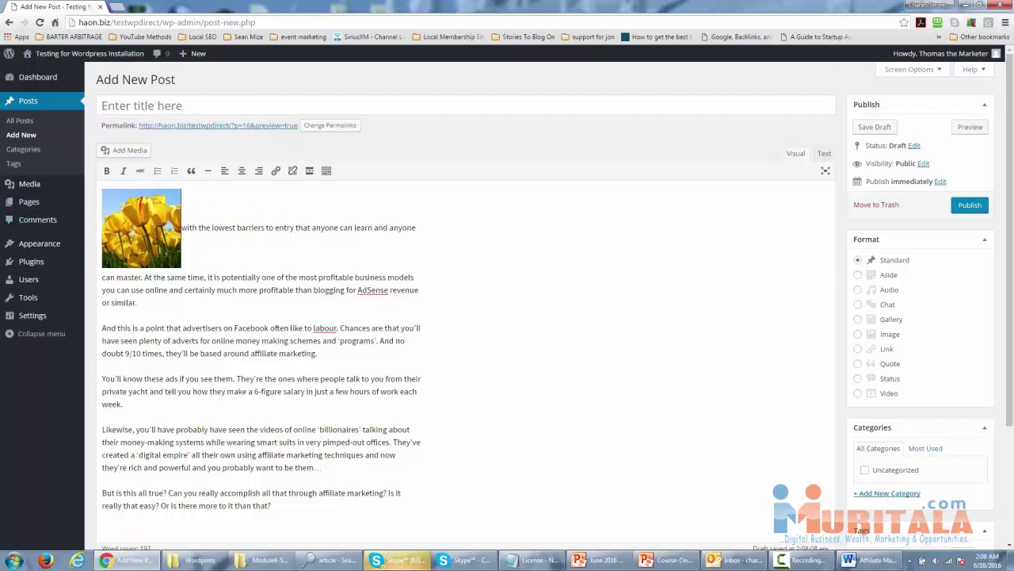
# Align the Tulips thumbnail left, then select the phrase 'profitable than blogging'.
pyautogui.click(150, 222)
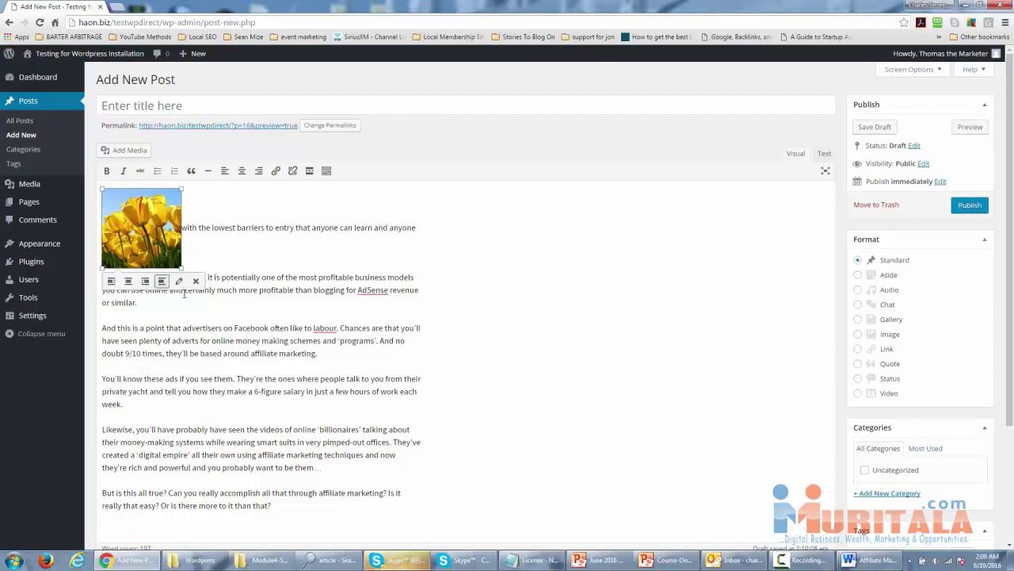
pyautogui.click(112, 282)
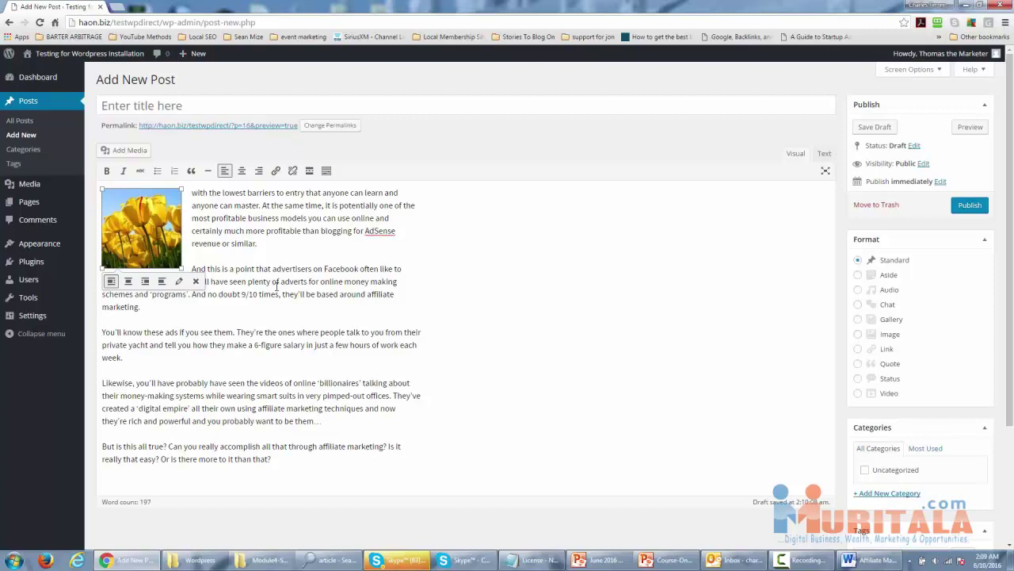
pyautogui.moveTo(352, 230); pyautogui.dragTo(272, 238)
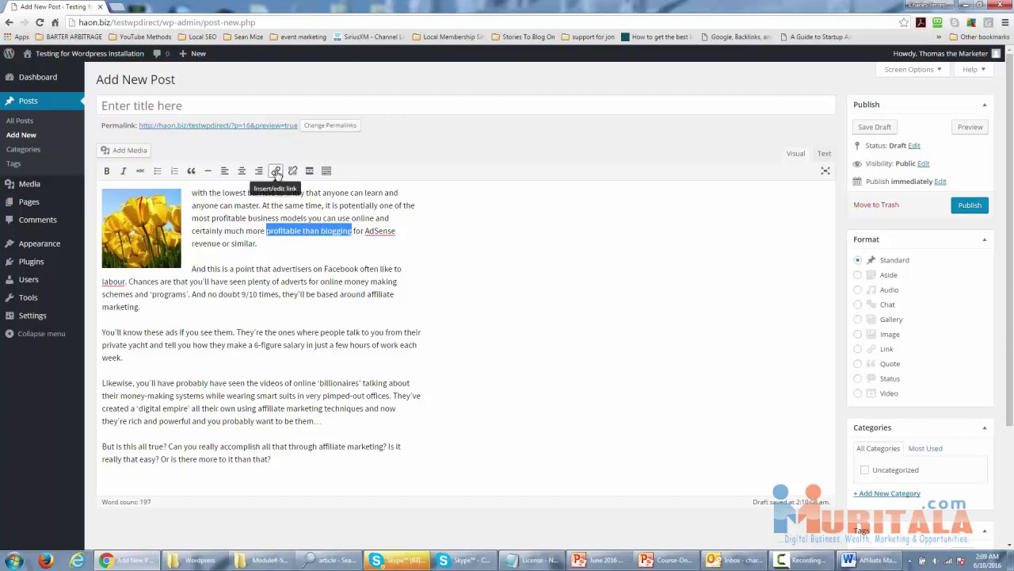
pyautogui.click(276, 172)
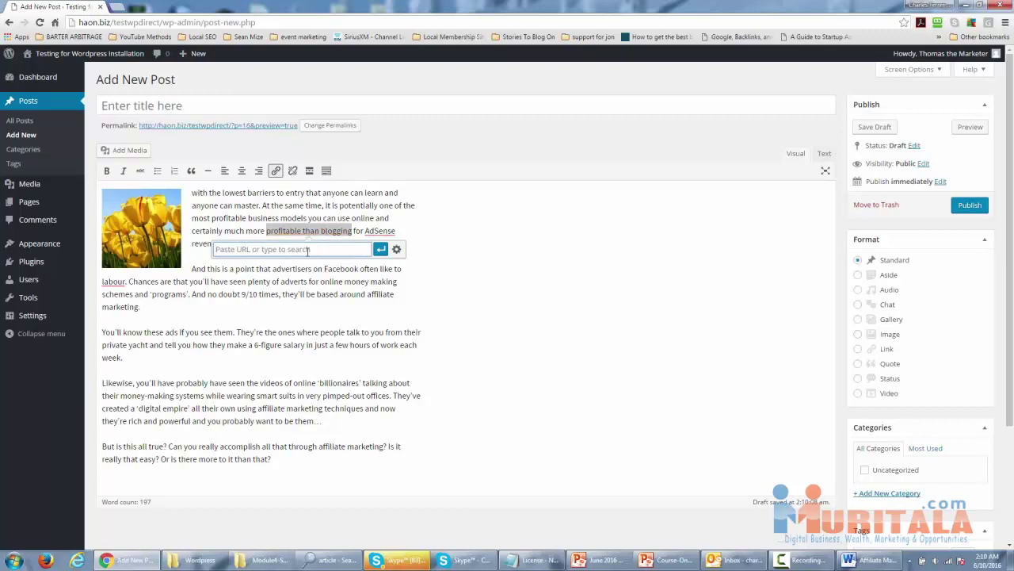
pyautogui.write('http:')
pyautogui.write('//ga')
pyautogui.write('ogle.com')
pyautogui.click(380, 249)
pyautogui.click(353, 293)
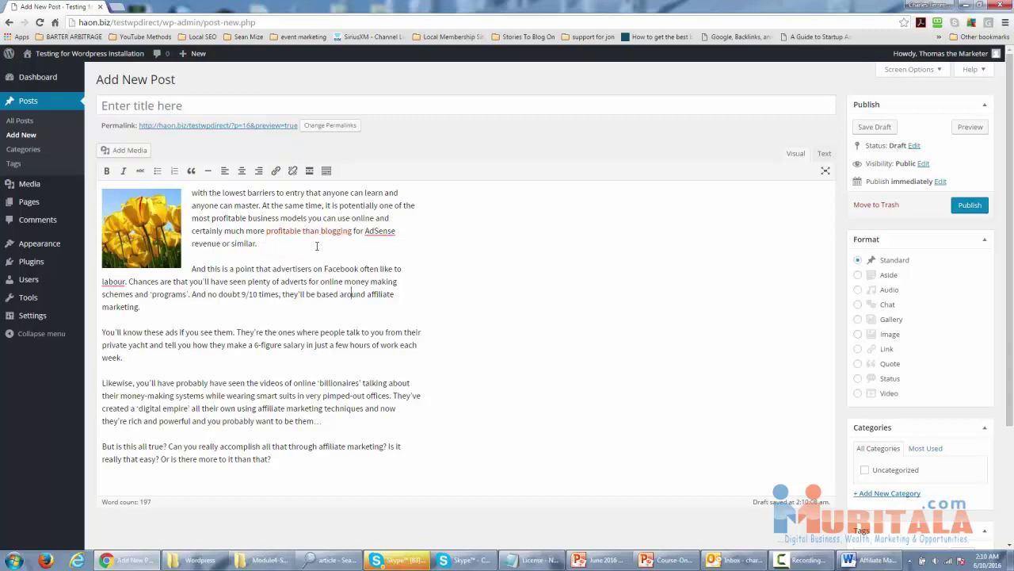
# Make the 'You'll know these ads' paragraph bold, italic and struck through.
pyautogui.tripleClick(113, 358)
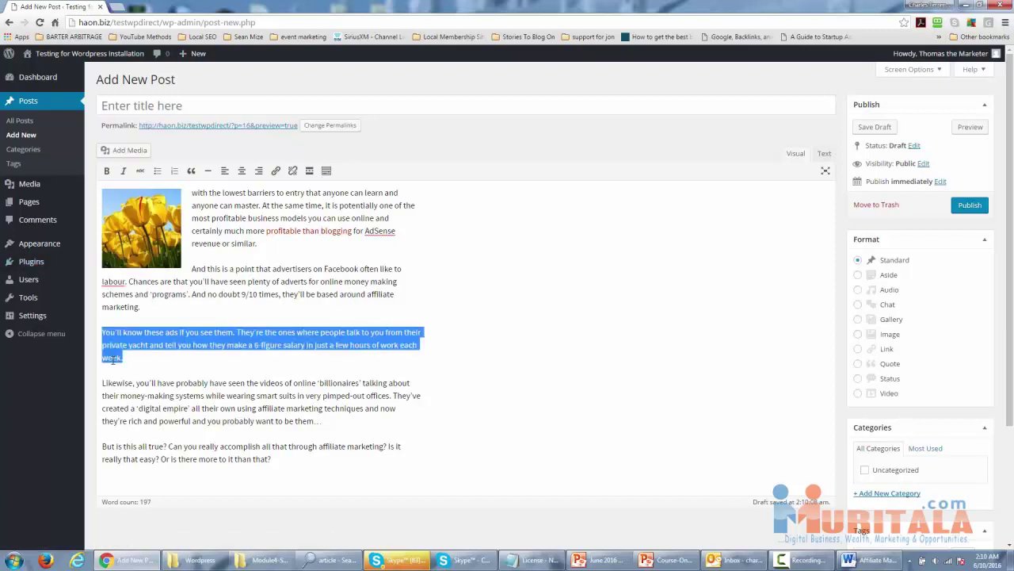
pyautogui.click(106, 171)
pyautogui.click(123, 172)
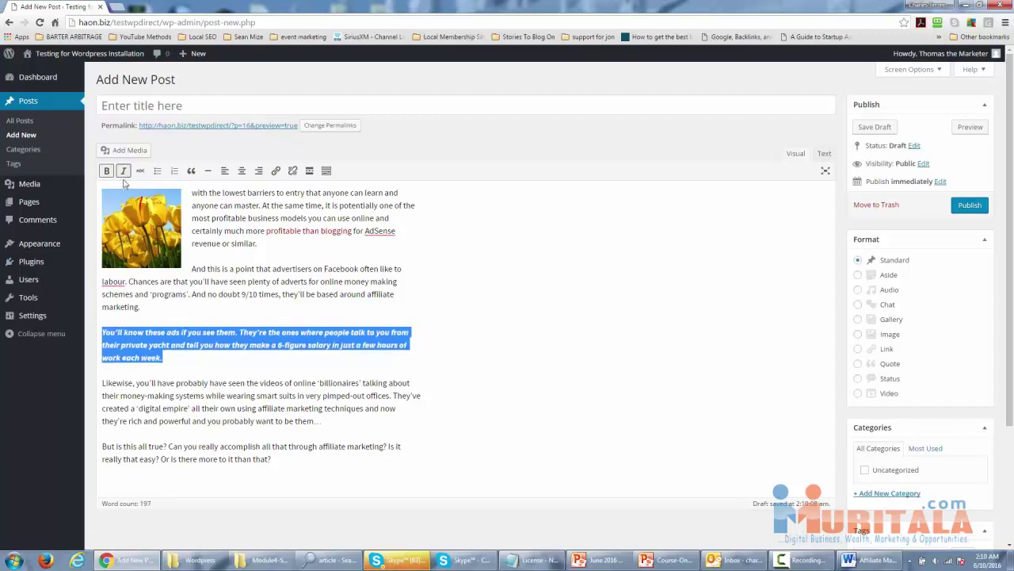
pyautogui.click(140, 171)
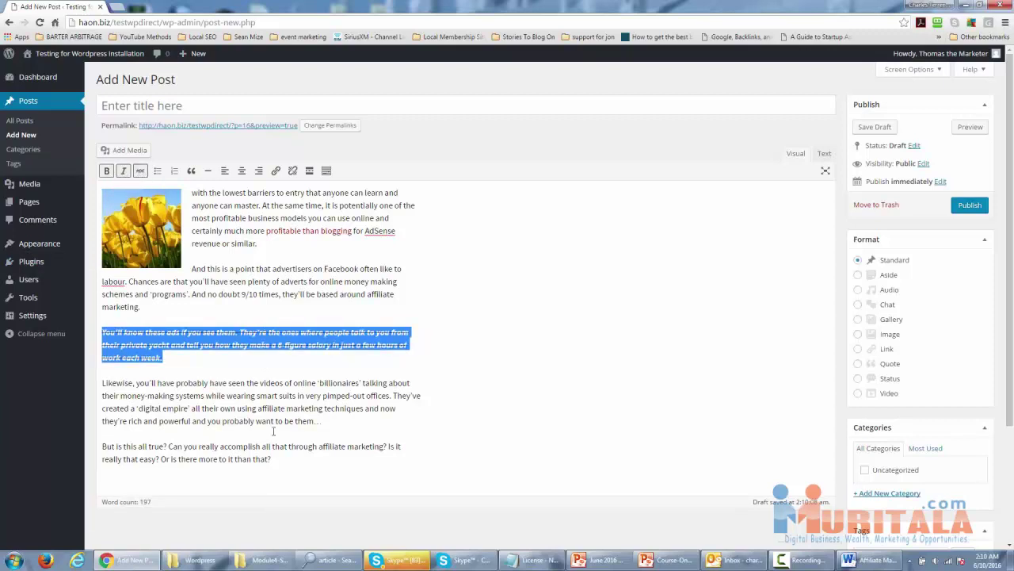
pyautogui.click(232, 293)
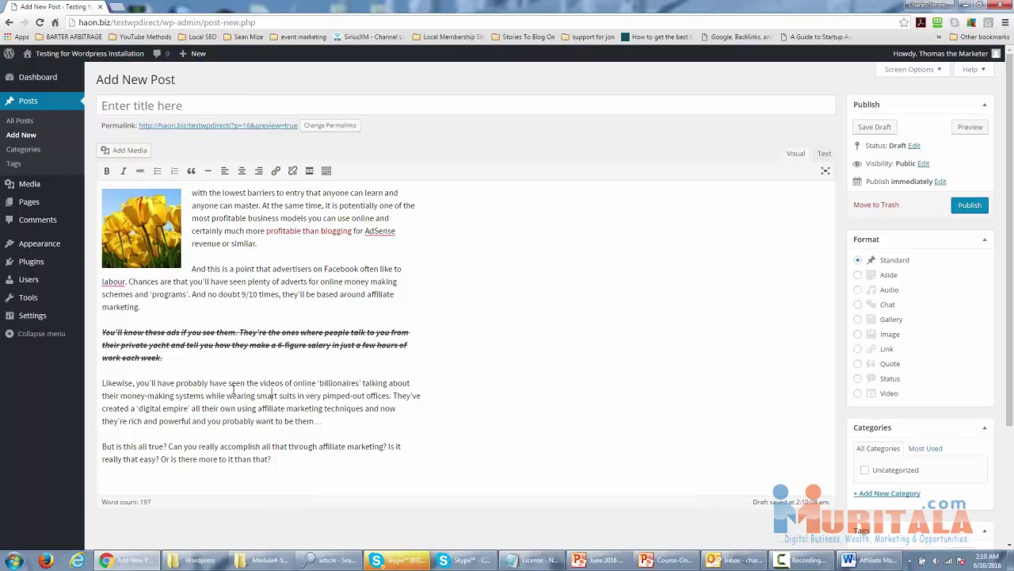
# Create a new 'affiliate marketing' category and check it for the post.
pyautogui.click(871, 494)
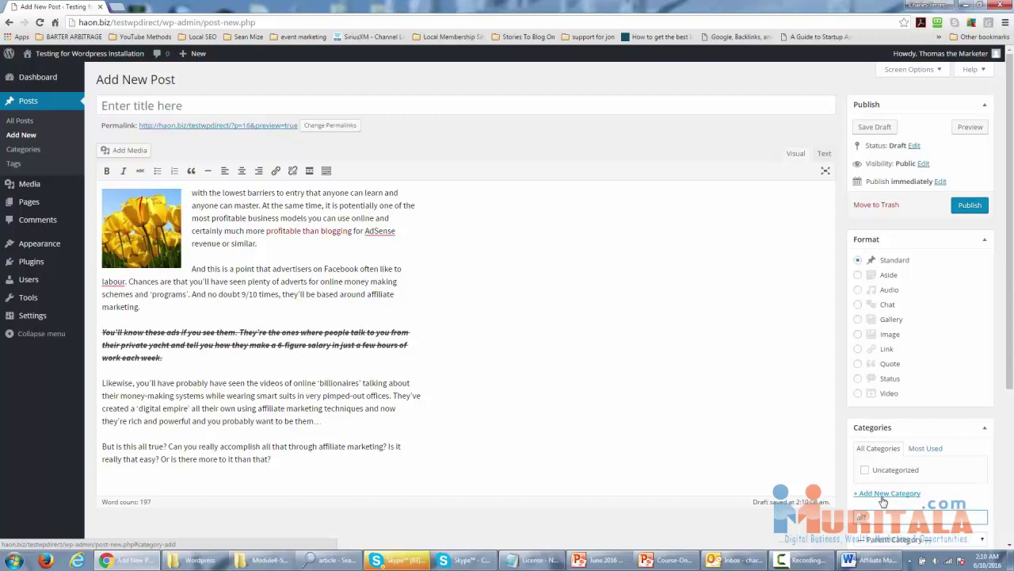
pyautogui.write('affiliate marketing')
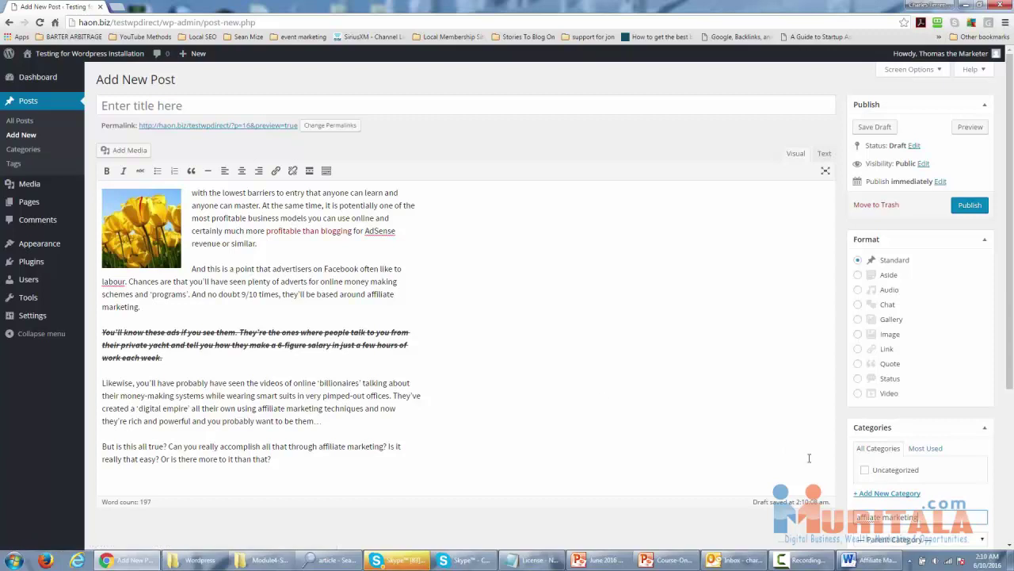
pyautogui.scroll(-2, 585, 399)
pyautogui.click(878, 456)
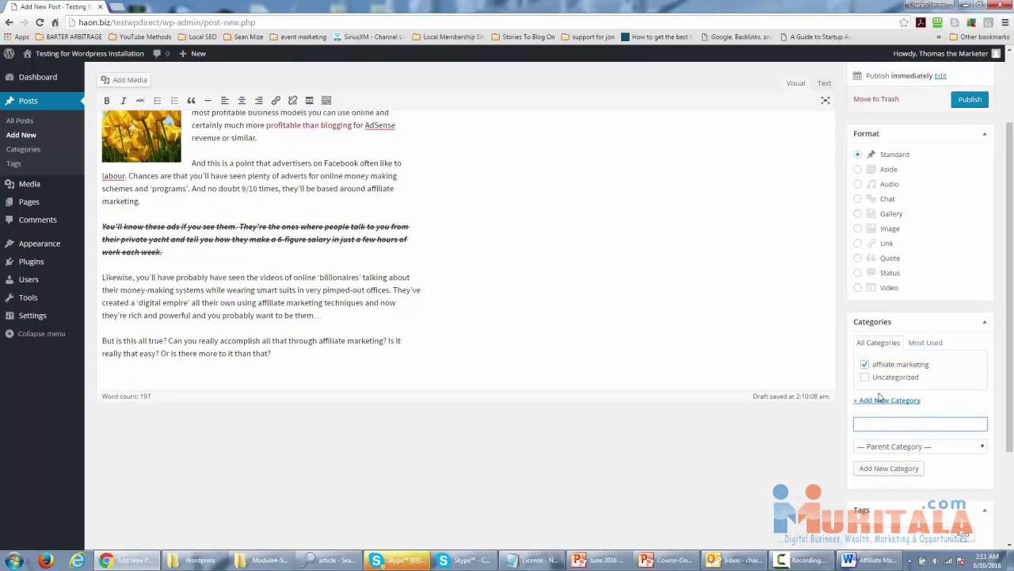
pyautogui.scroll(1, 810, 461)
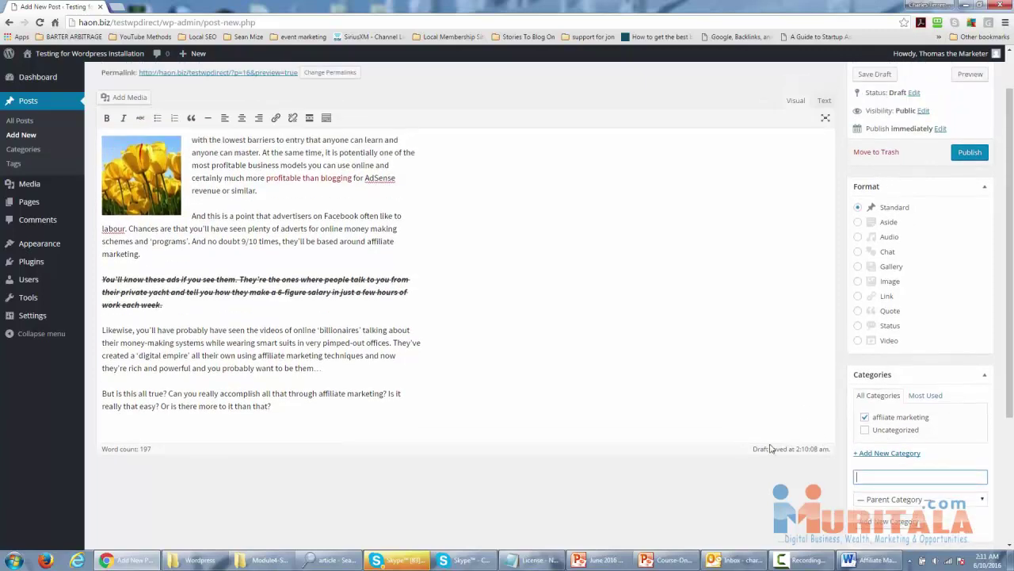
pyautogui.scroll(1, 771, 446)
# Add the tags 'affiliate marketing' and 'internet marketing' to the post.
pyautogui.scroll(-2, 772, 446)
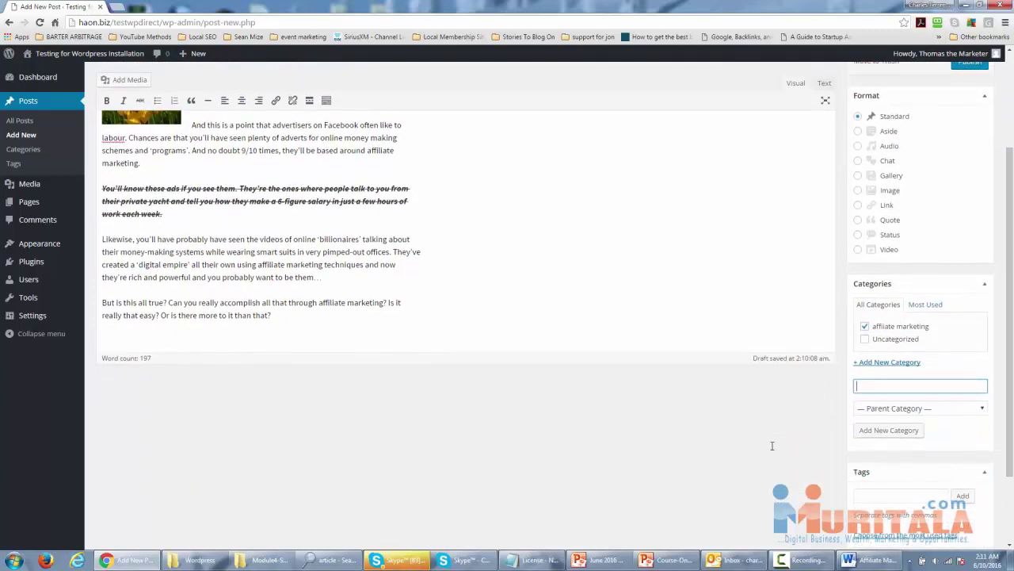
pyautogui.click(868, 481)
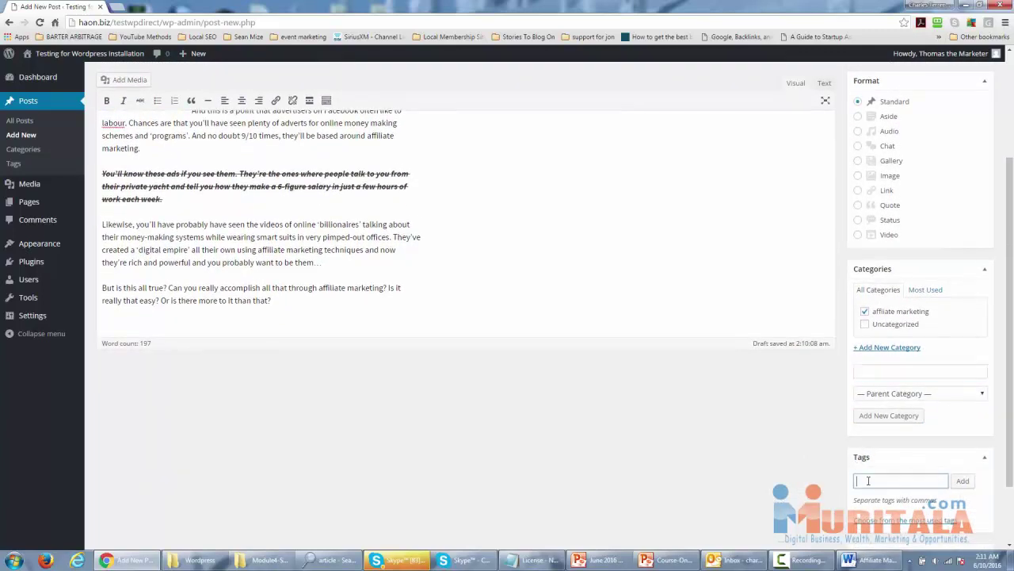
pyautogui.write('affiliate marketing')
pyautogui.click(962, 481)
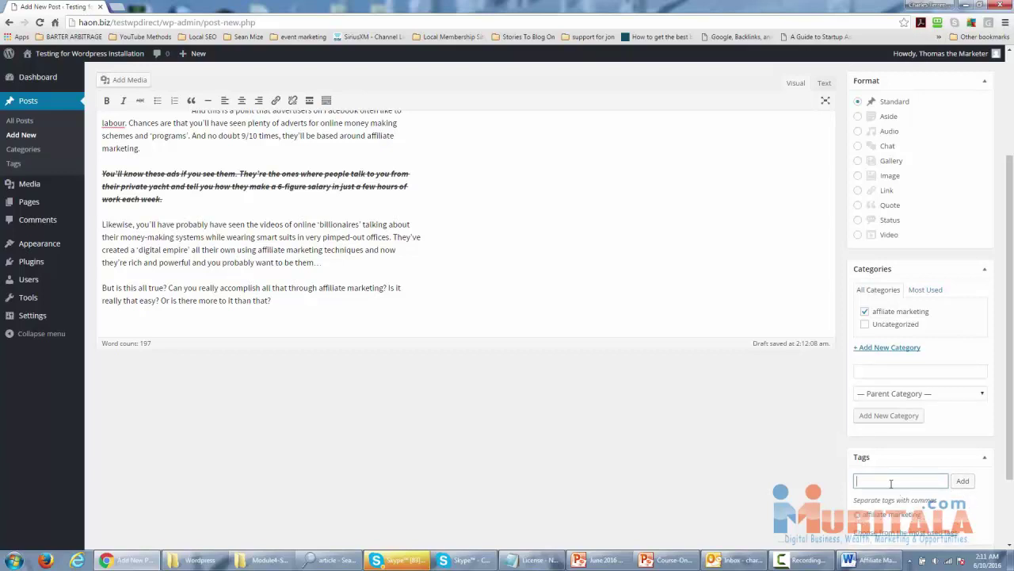
pyautogui.write('internet marketing')
pyautogui.click(961, 481)
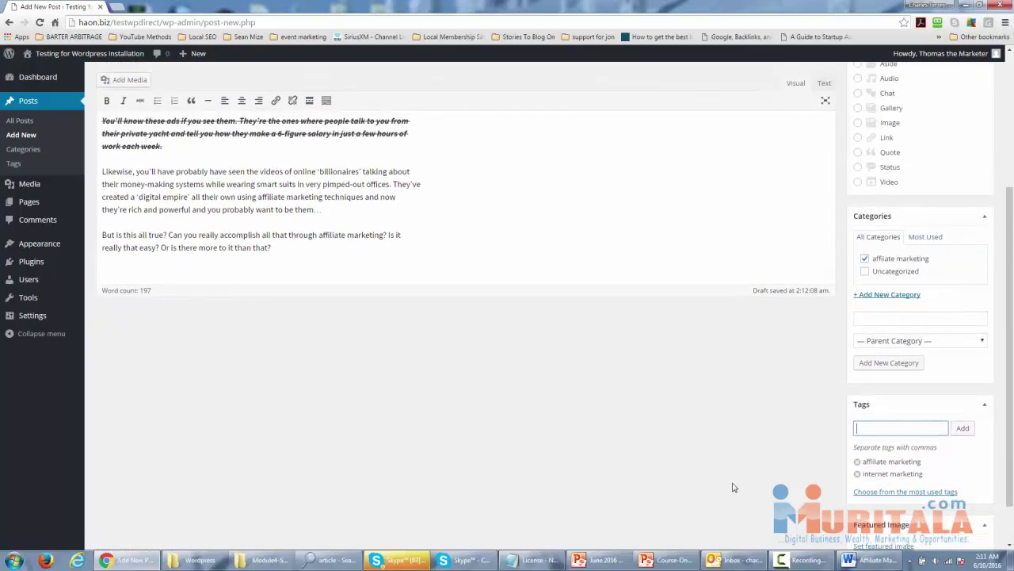
pyautogui.scroll(3, 733, 488)
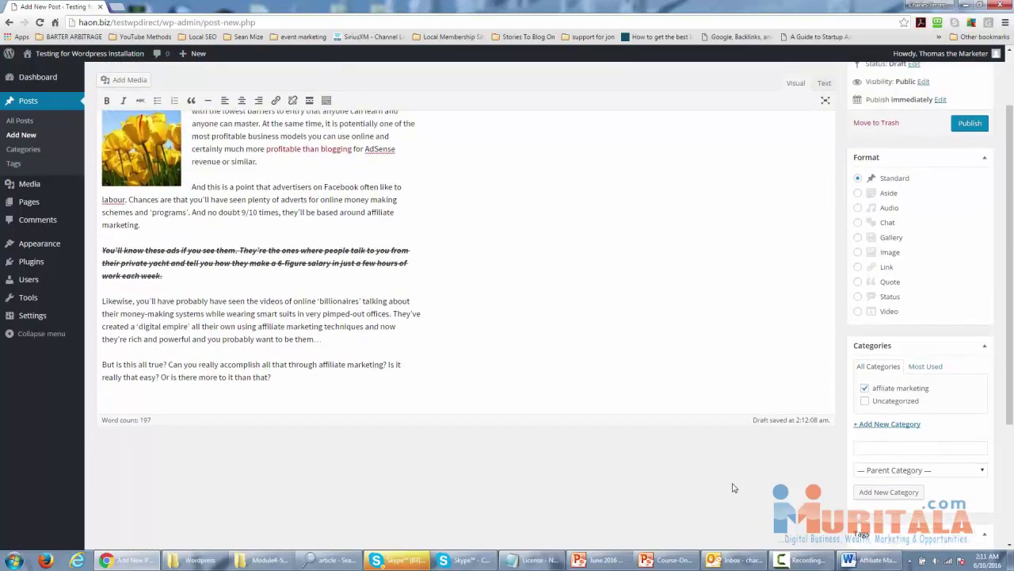
pyautogui.scroll(-5, 733, 488)
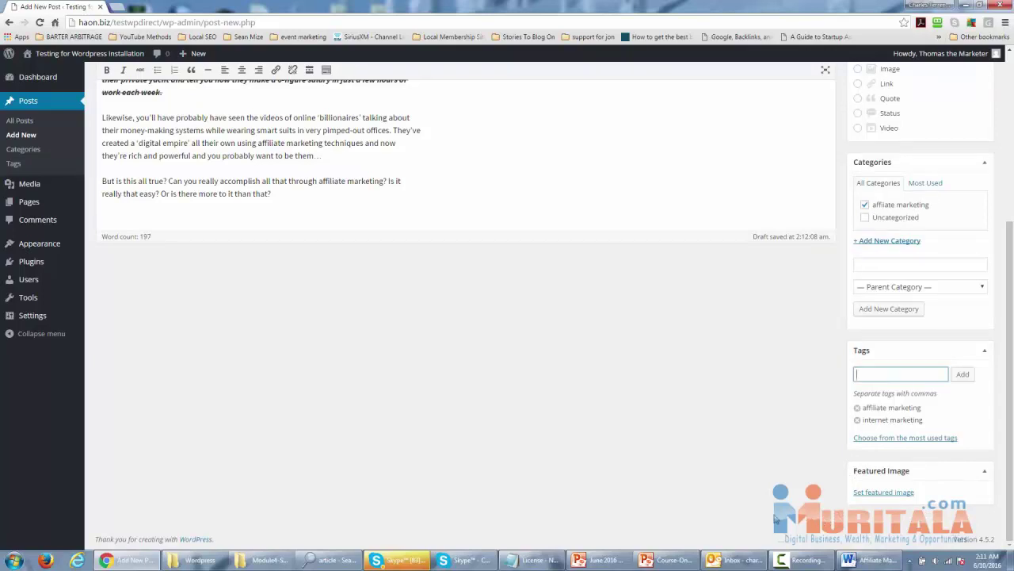
# Choose Tulips in the Media Library as the post's featured image.
pyautogui.click(877, 492)
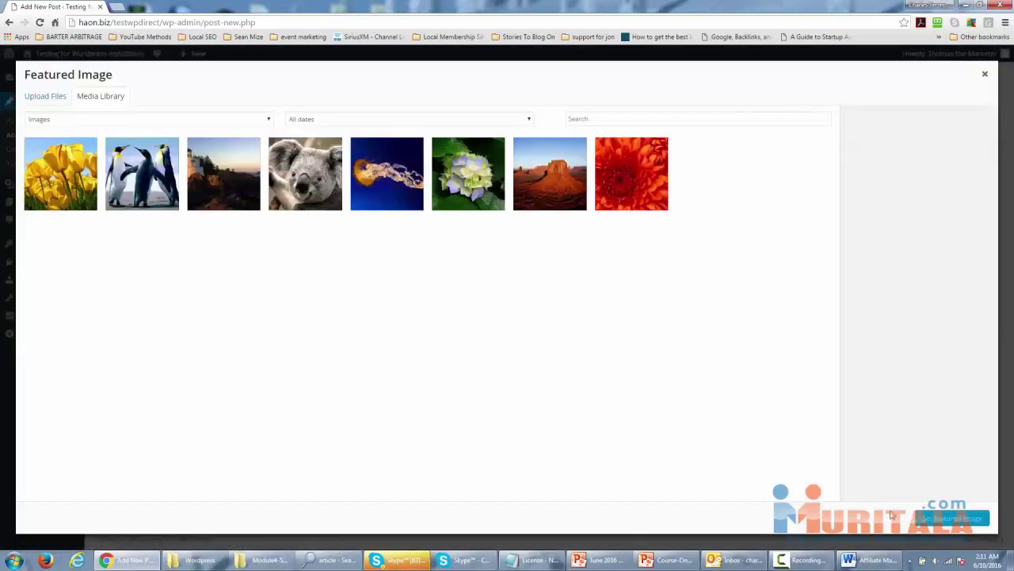
pyautogui.click(60, 183)
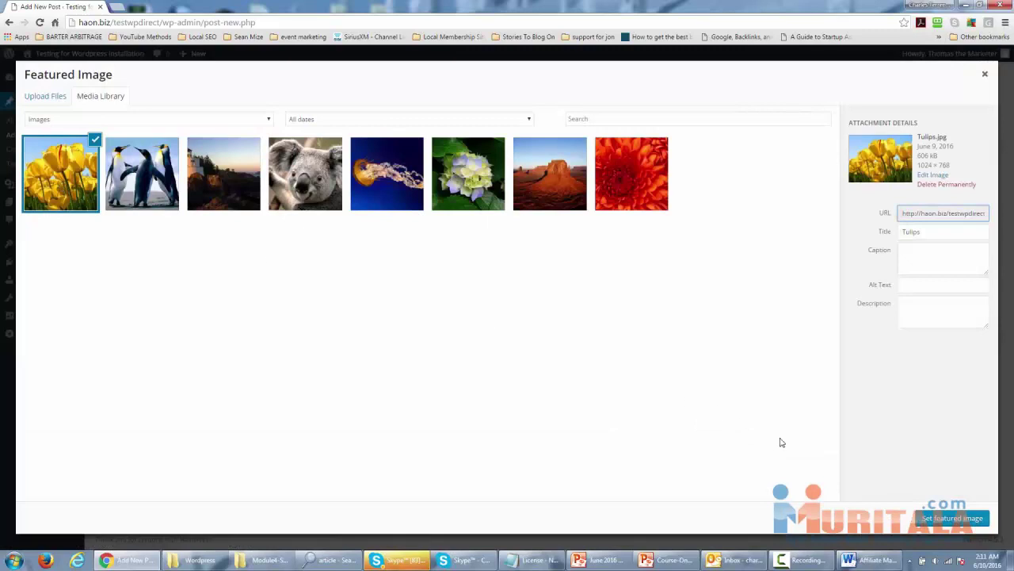
pyautogui.click(939, 519)
pyautogui.scroll(-2, 757, 416)
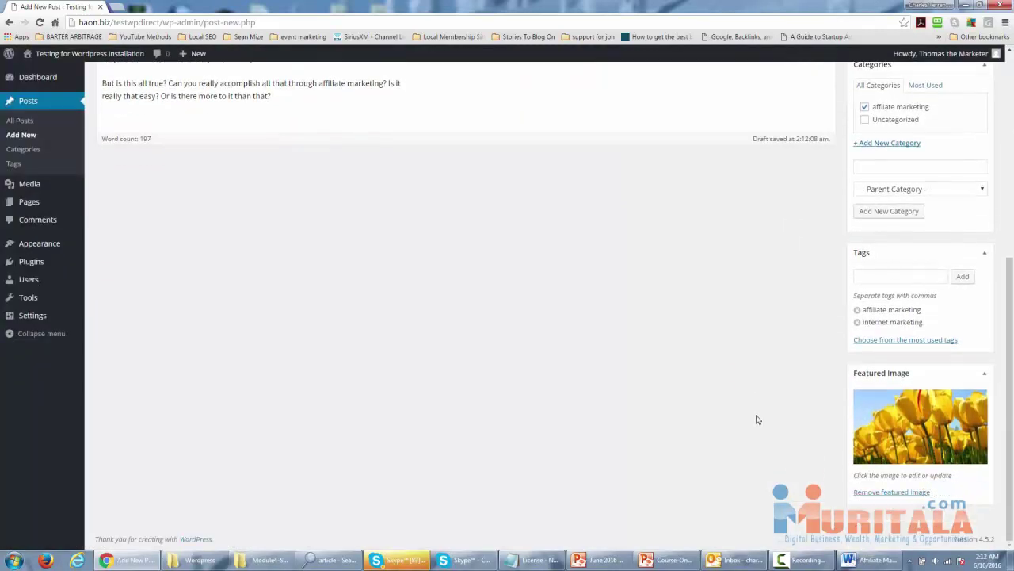
pyautogui.scroll(3, 758, 422)
pyautogui.scroll(-2, 759, 422)
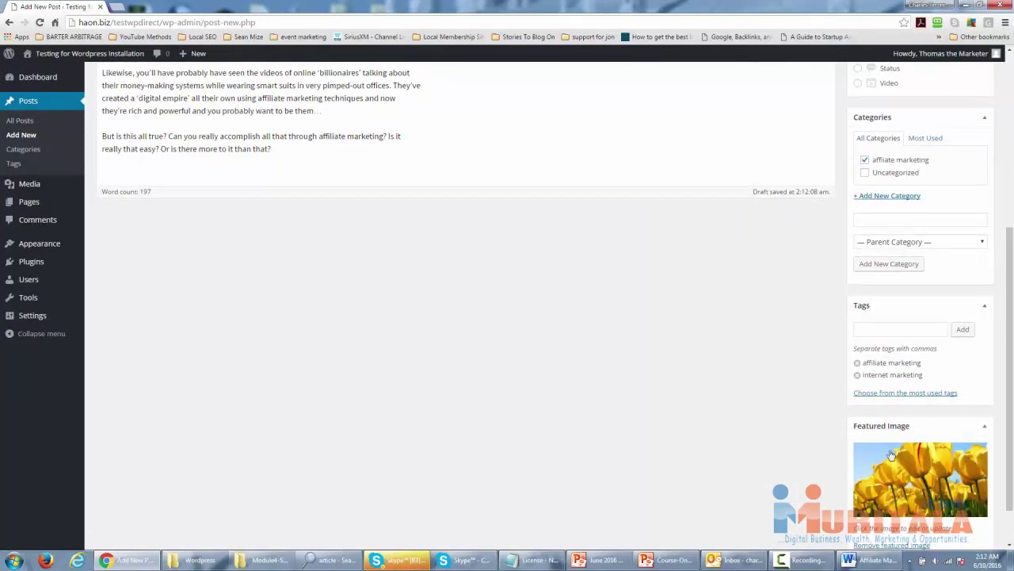
pyautogui.scroll(1, 863, 507)
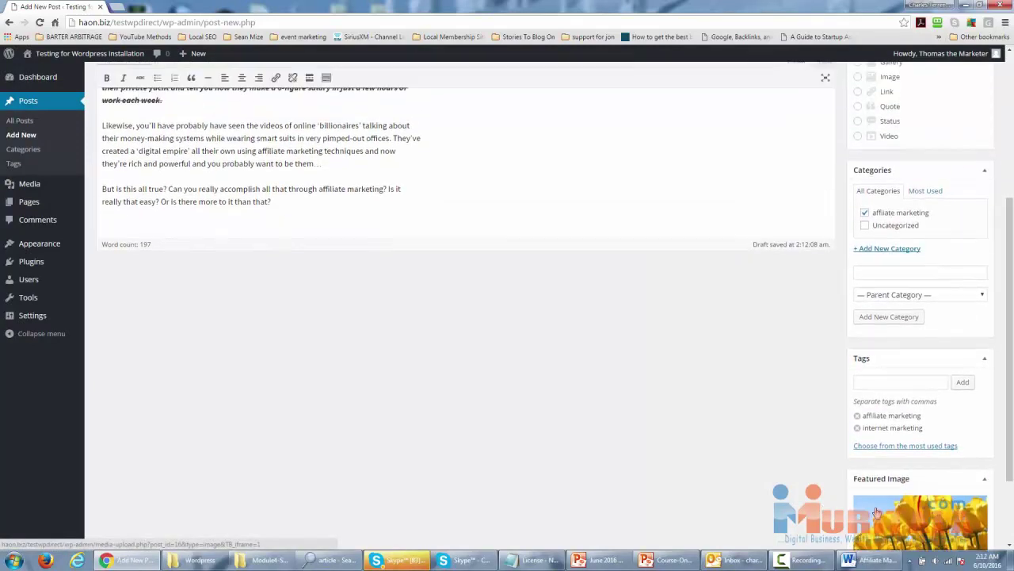
pyautogui.scroll(4, 646, 455)
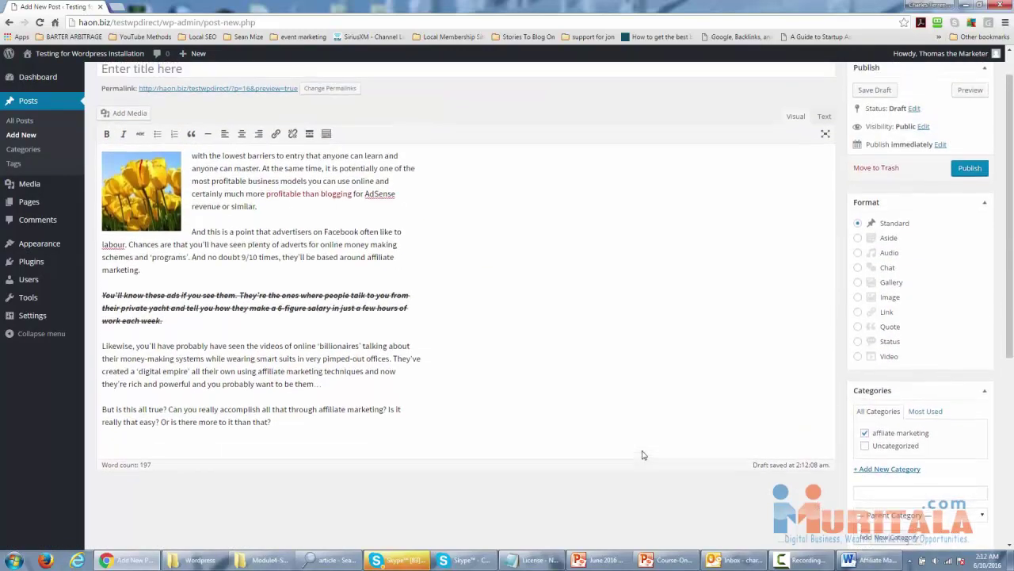
pyautogui.scroll(1, 643, 454)
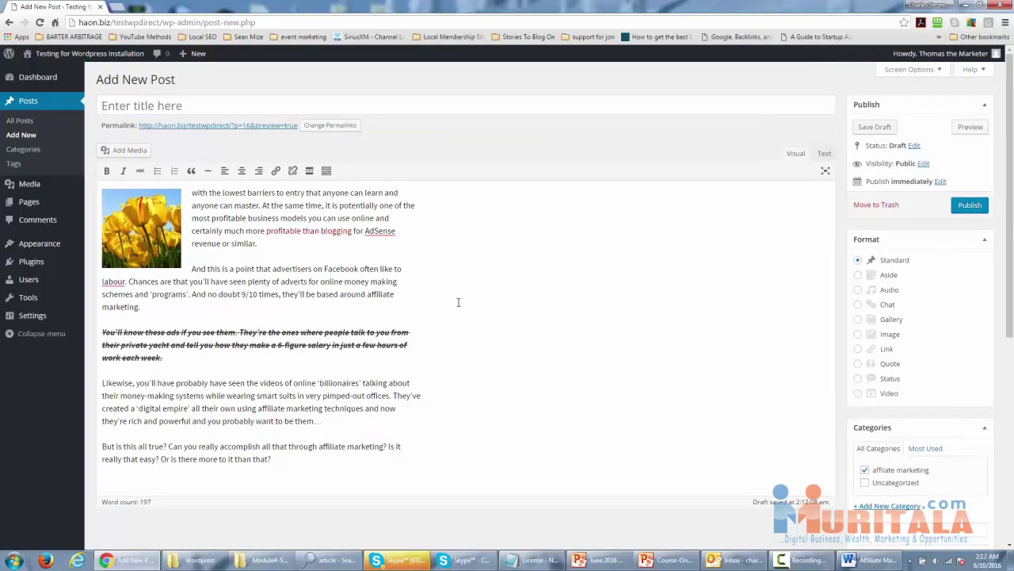
# Publish the affiliate marketing post from the Publish box.
pyautogui.click(965, 207)
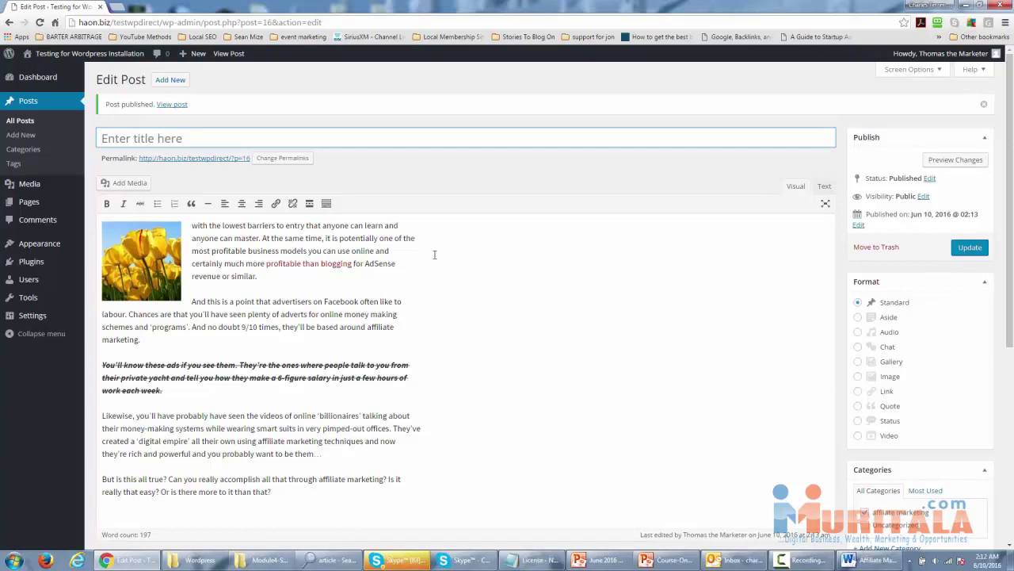
pyautogui.click(173, 106)
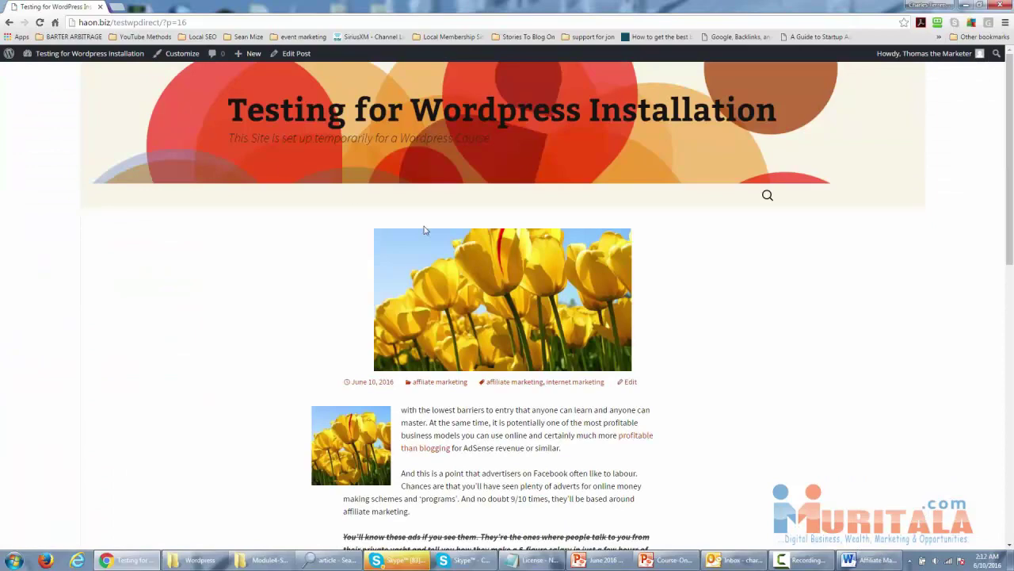
pyautogui.scroll(-2, 424, 230)
pyautogui.scroll(1, 443, 277)
pyautogui.scroll(-2, 464, 301)
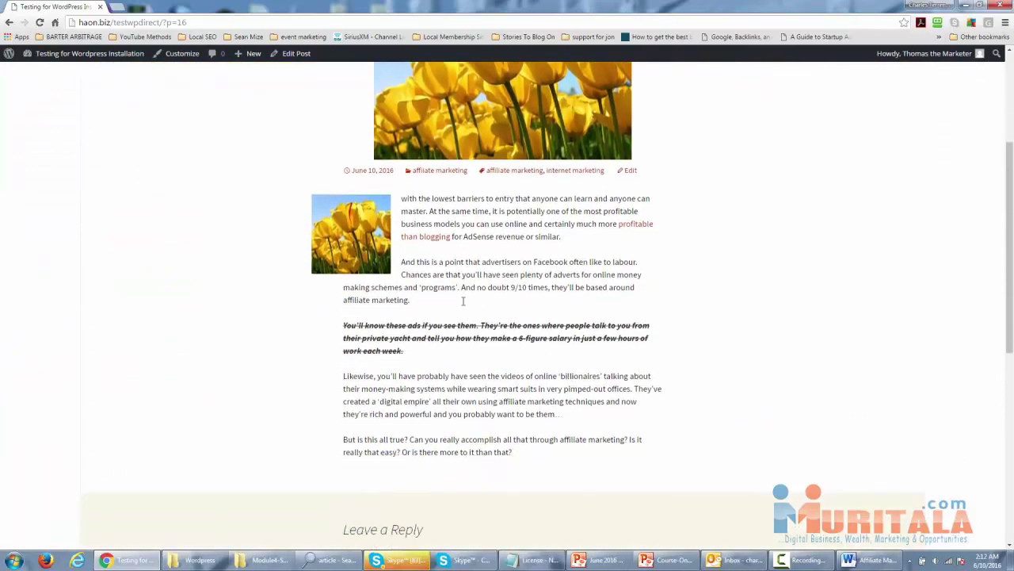
pyautogui.scroll(1, 463, 289)
pyautogui.scroll(-3, 464, 288)
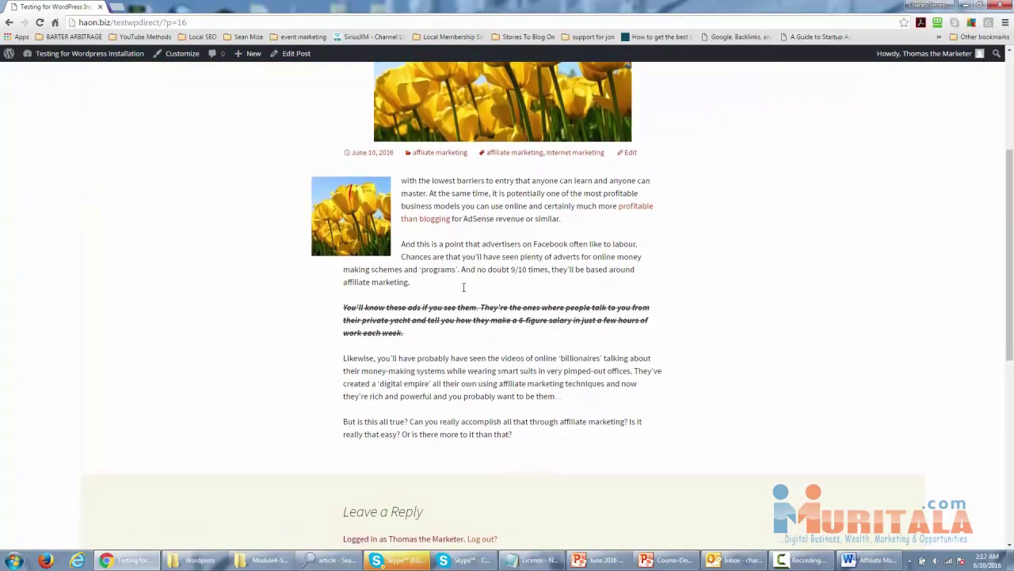
pyautogui.scroll(-4, 464, 288)
pyautogui.scroll(10, 464, 288)
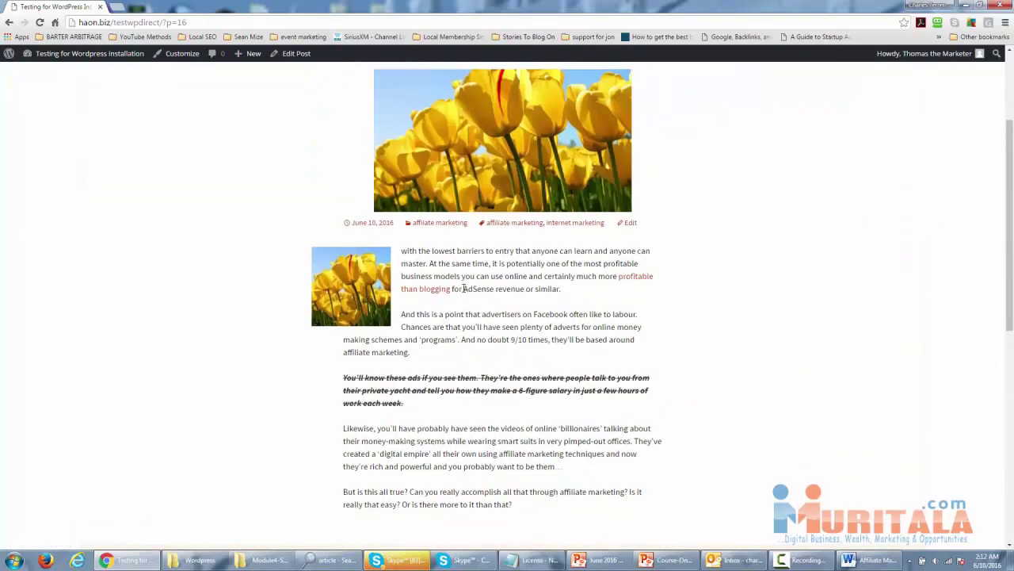
pyautogui.click(9, 28)
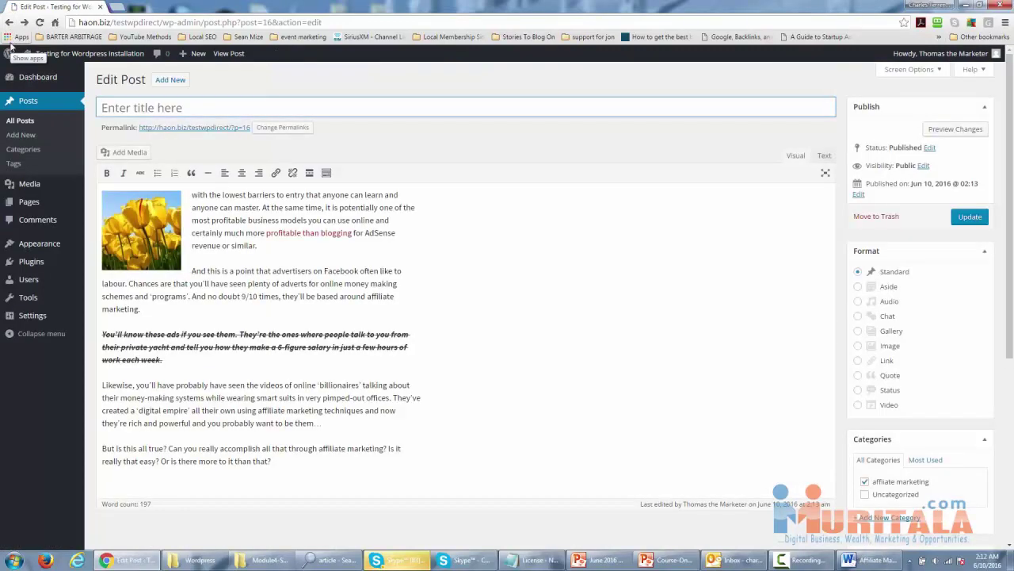
# Enter the title 'Flowers and Affiliate Marketing' and update the published post.
pyautogui.write('Fl')
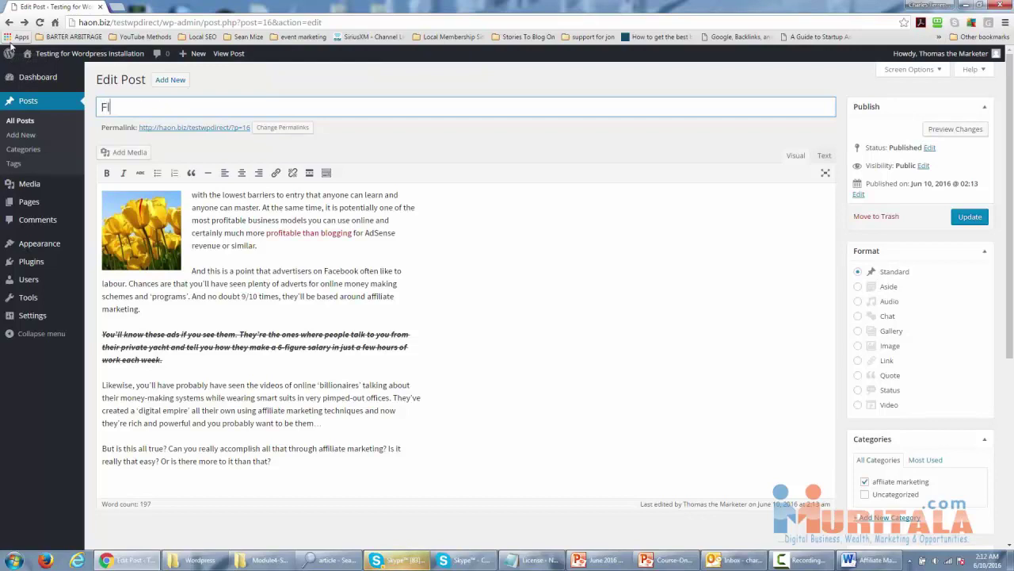
pyautogui.write('owers a')
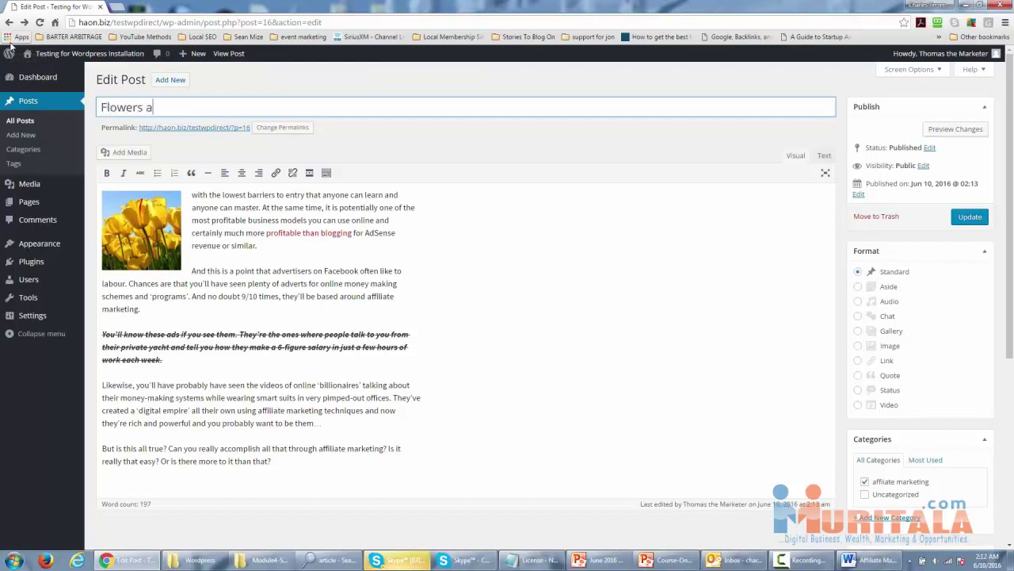
pyautogui.write('dn')
pyautogui.press('BackSpace')
pyautogui.press('BackSpace')
pyautogui.write('nd ')
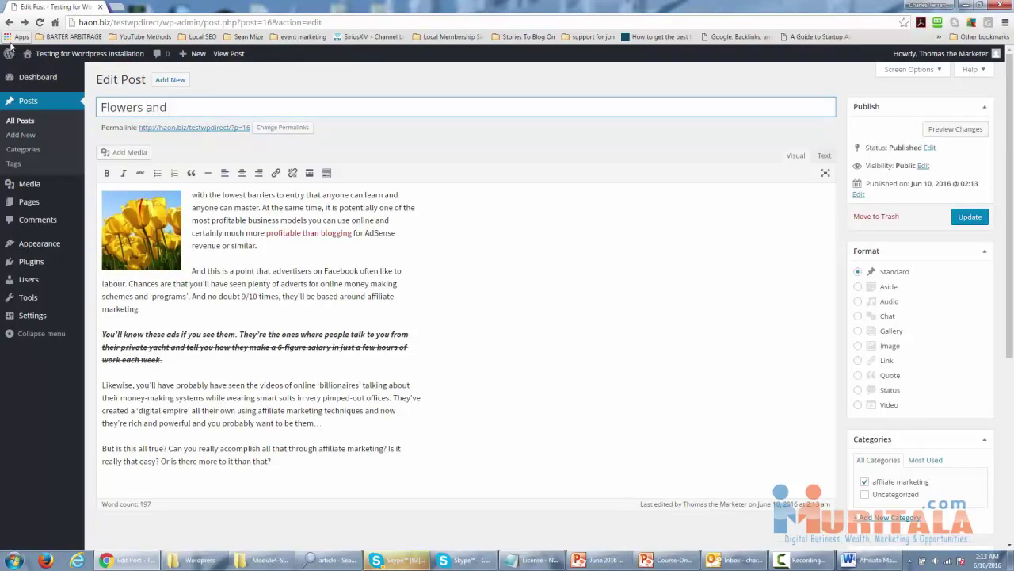
pyautogui.write('Affiliate Marketing')
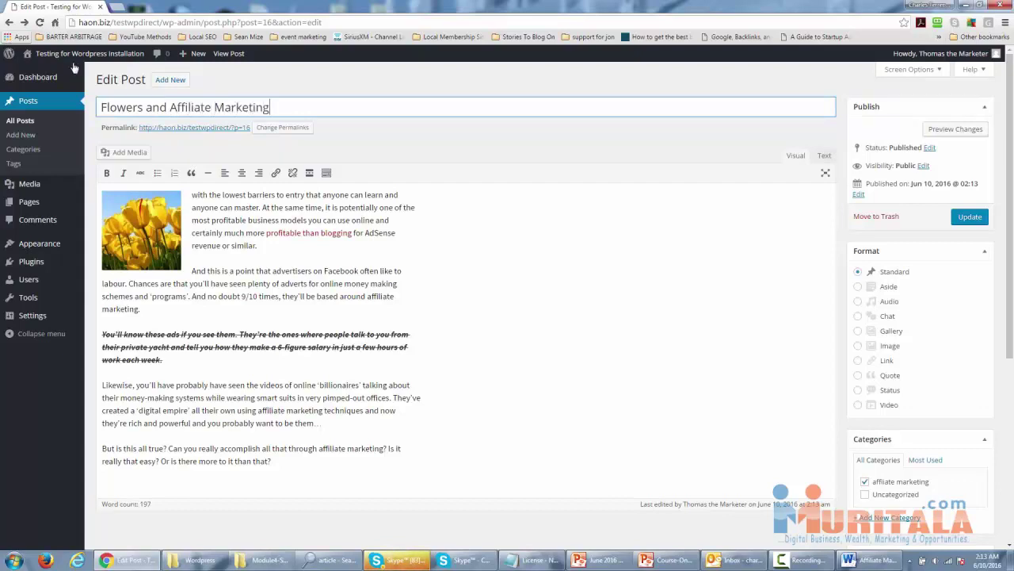
pyautogui.click(970, 226)
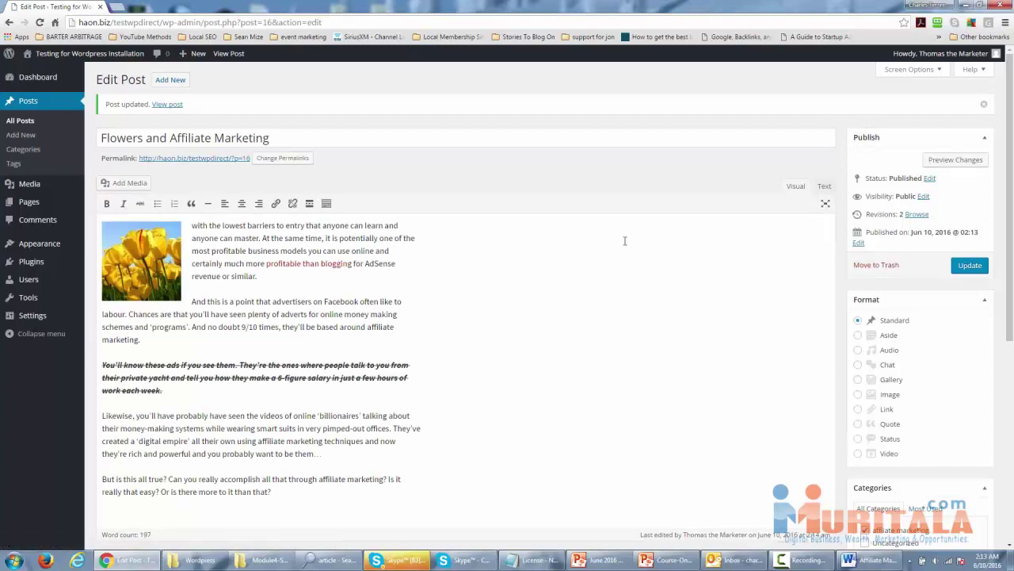
pyautogui.scroll(-3, 433, 246)
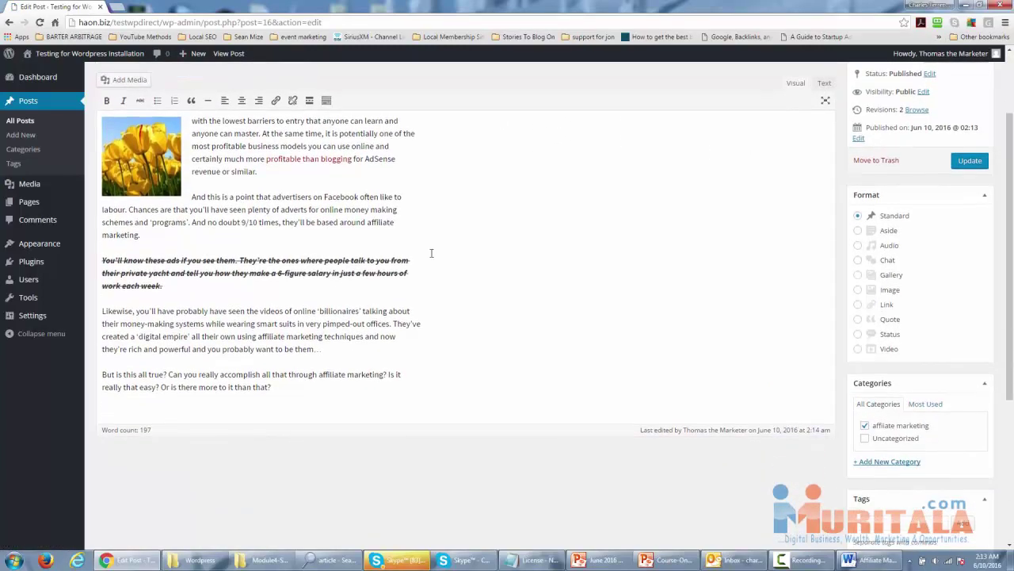
pyautogui.scroll(3, 432, 253)
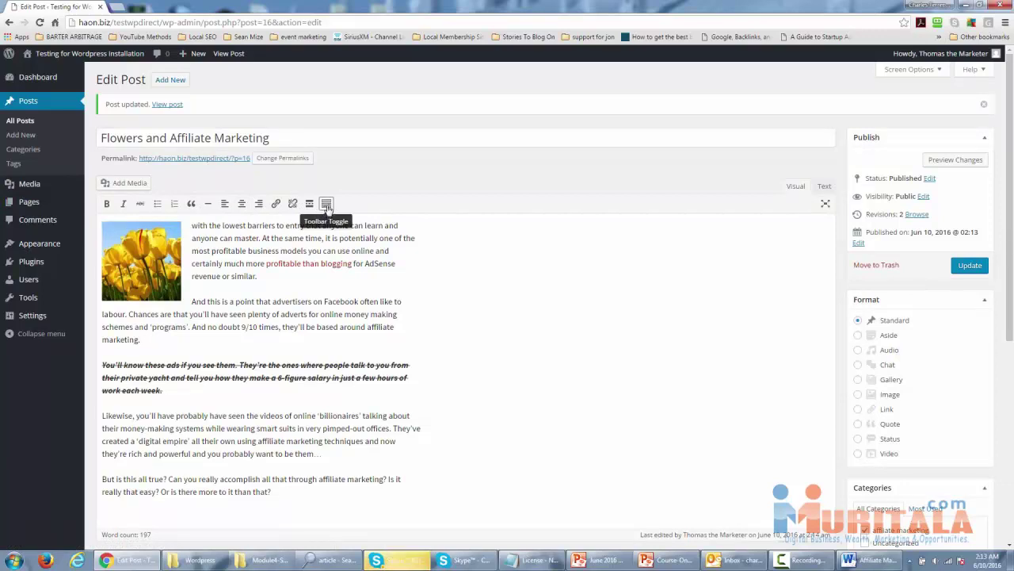
# Underline the post's opening line and colour it red.
pyautogui.click(326, 206)
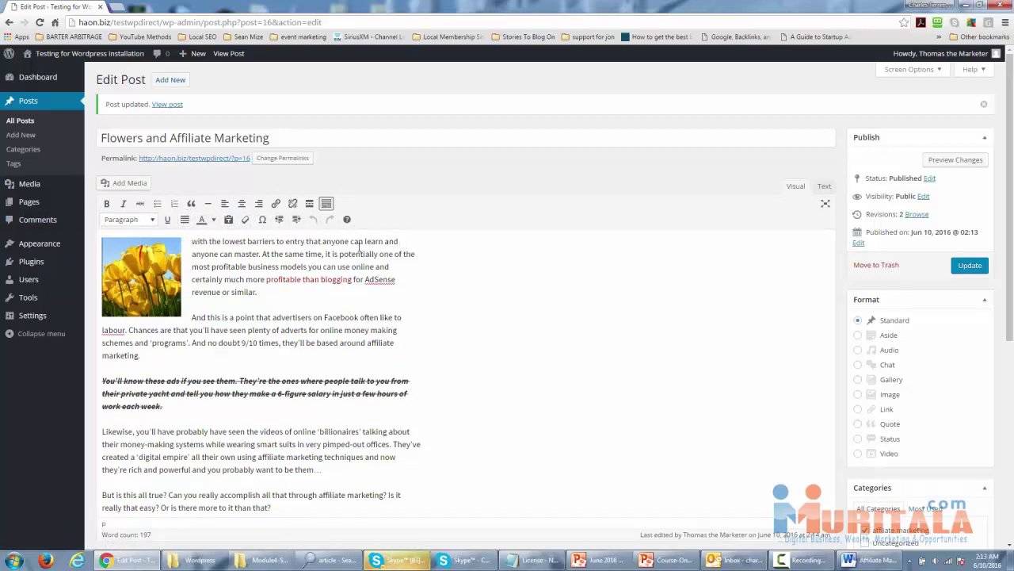
pyautogui.moveTo(193, 241); pyautogui.dragTo(398, 241)
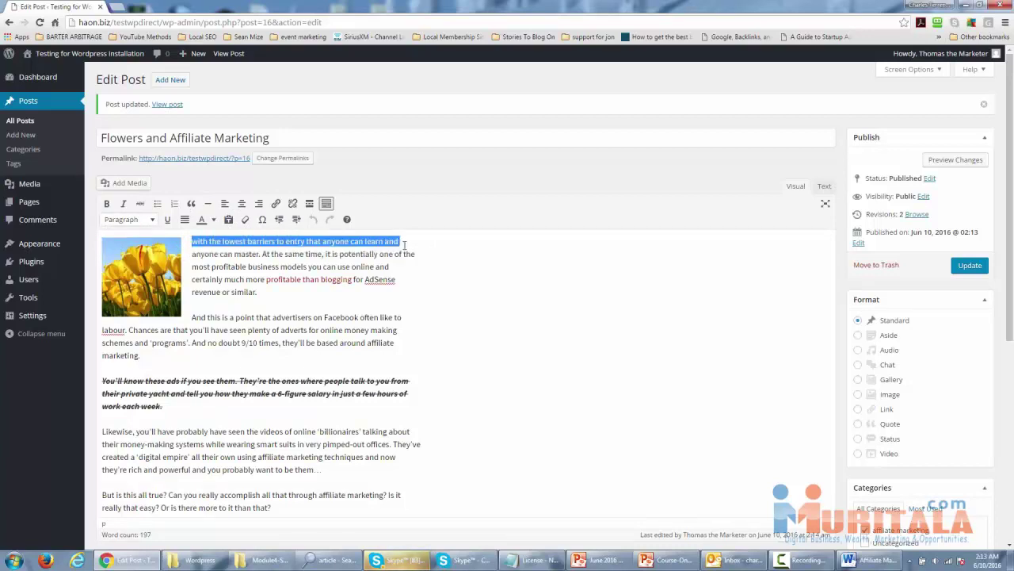
pyautogui.click(168, 220)
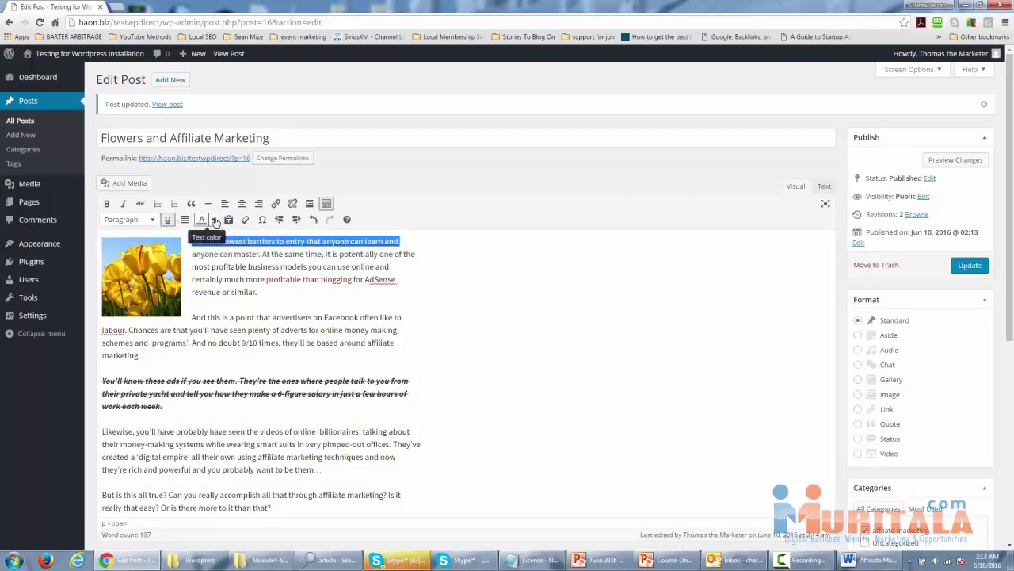
pyautogui.click(214, 220)
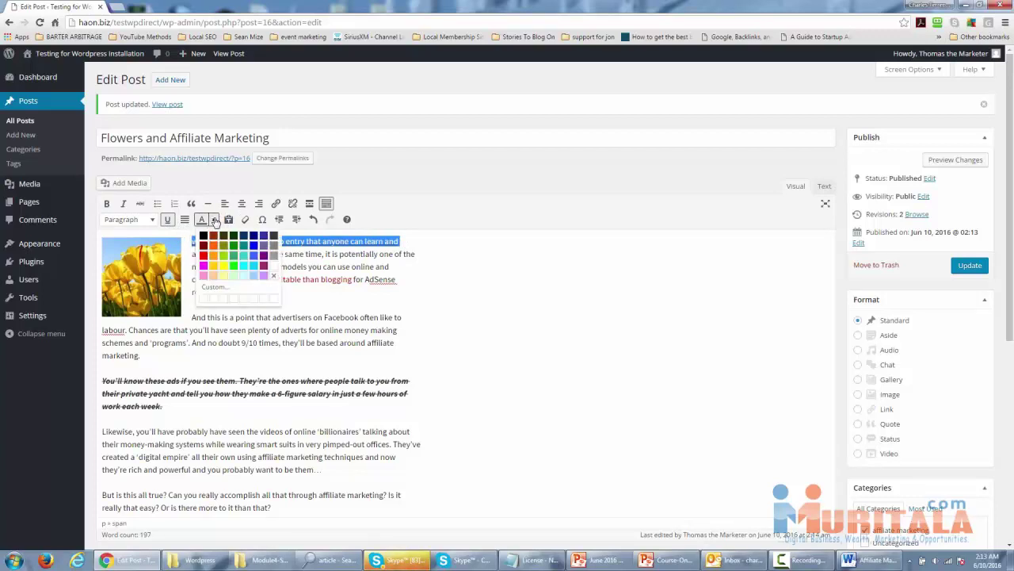
pyautogui.click(204, 255)
# Recolour the opening line purple-blue, then select the 'And this is a point' paragraph.
pyautogui.click(240, 266)
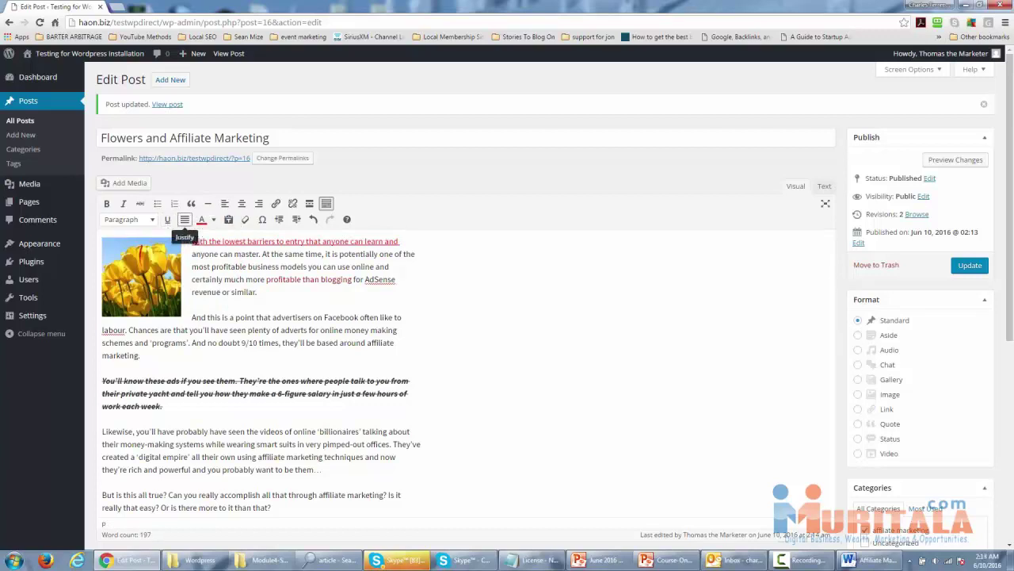
pyautogui.moveTo(192, 241); pyautogui.dragTo(422, 241)
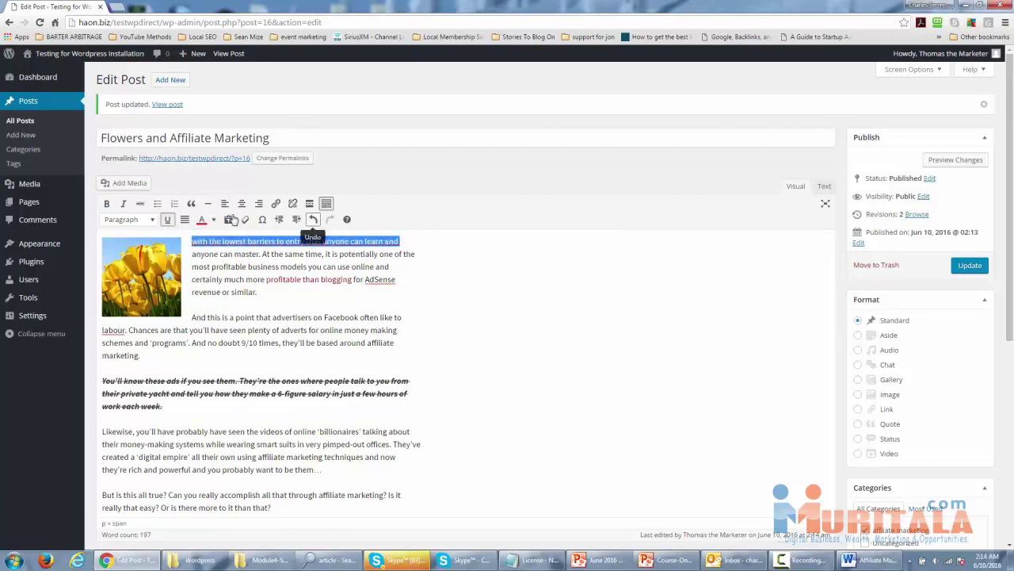
pyautogui.click(214, 219)
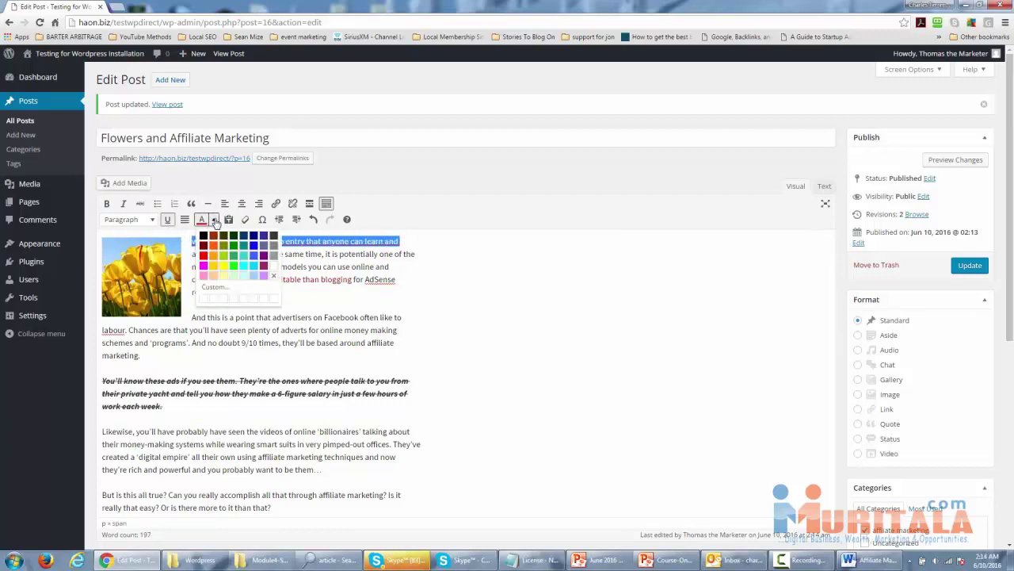
pyautogui.click(251, 247)
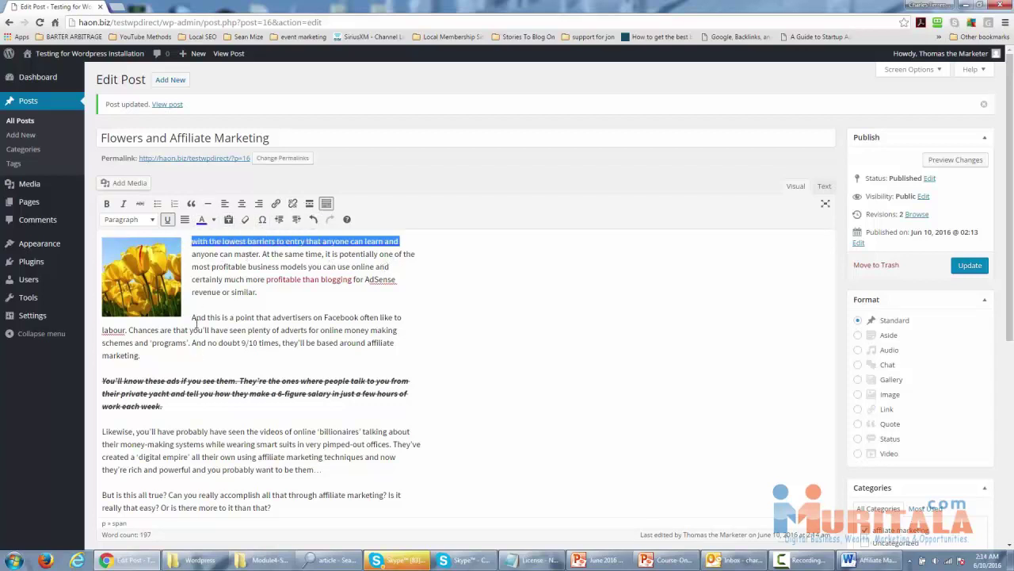
pyautogui.moveTo(193, 317); pyautogui.dragTo(198, 354)
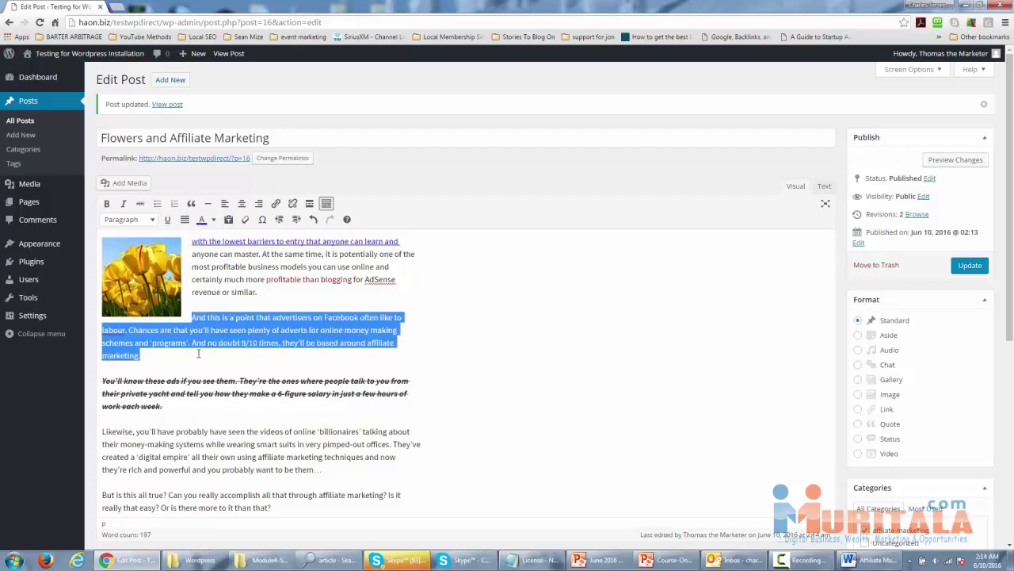
# Keep the selected paragraph in the normal Paragraph format and deselect it.
pyautogui.click(153, 221)
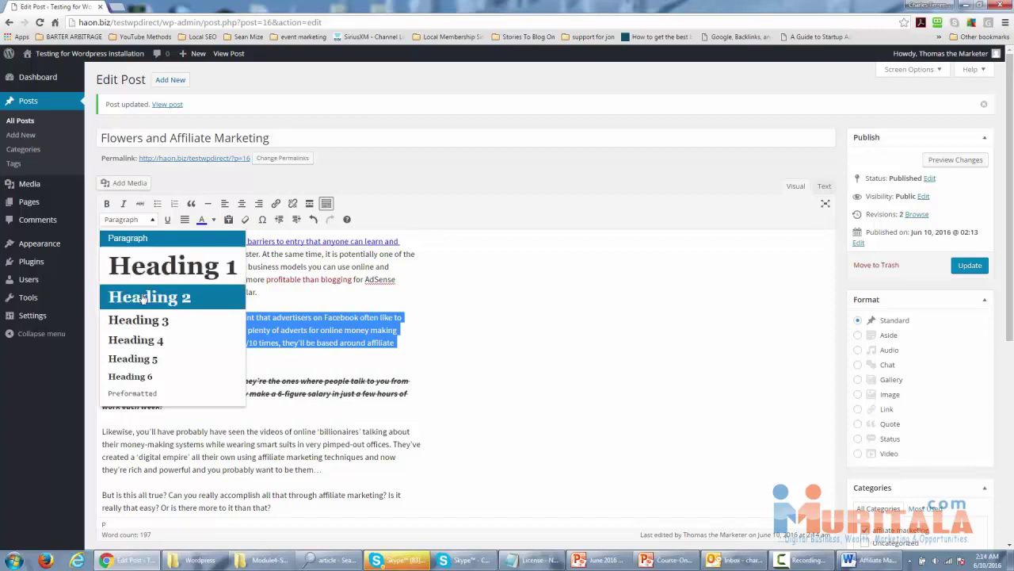
pyautogui.scroll(-1, 141, 303)
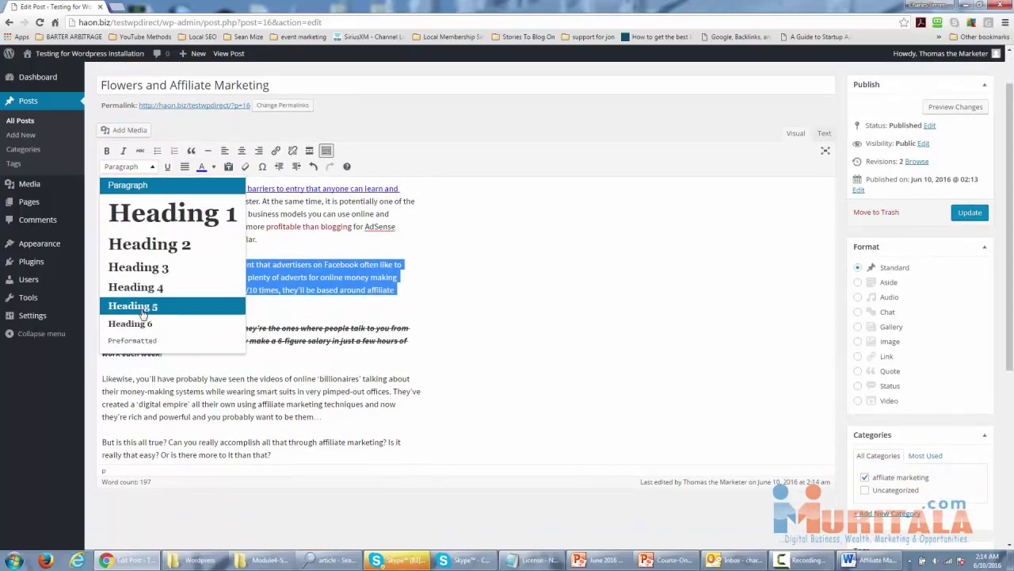
pyautogui.click(131, 188)
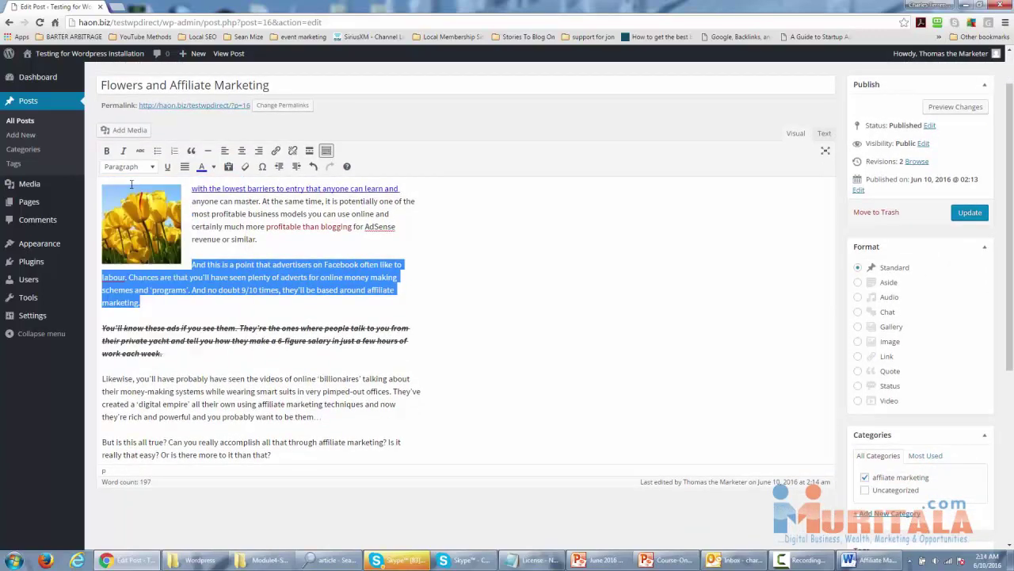
pyautogui.click(265, 264)
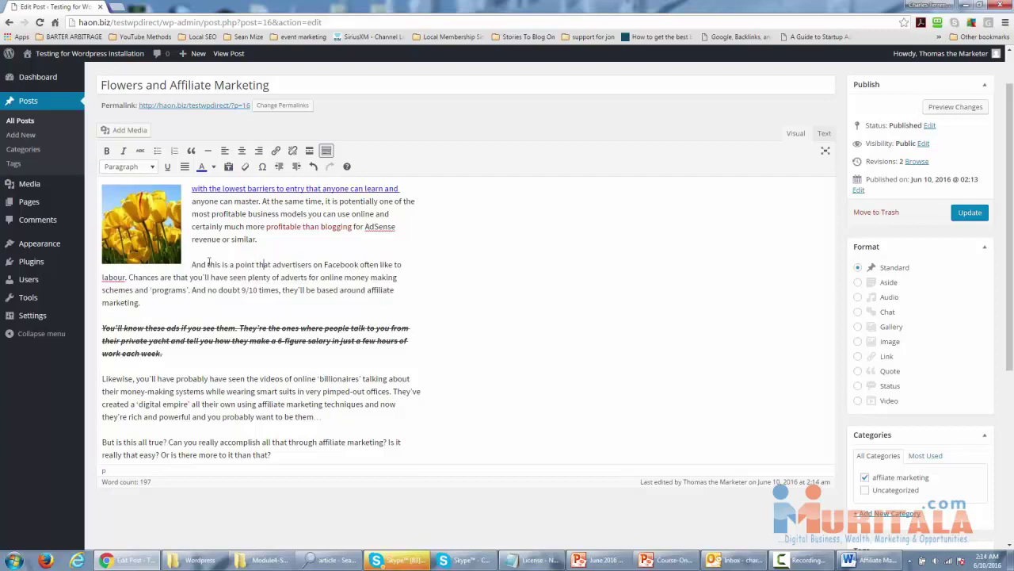
# Update the post to save a new revision, then view it live.
pyautogui.scroll(1, 240, 278)
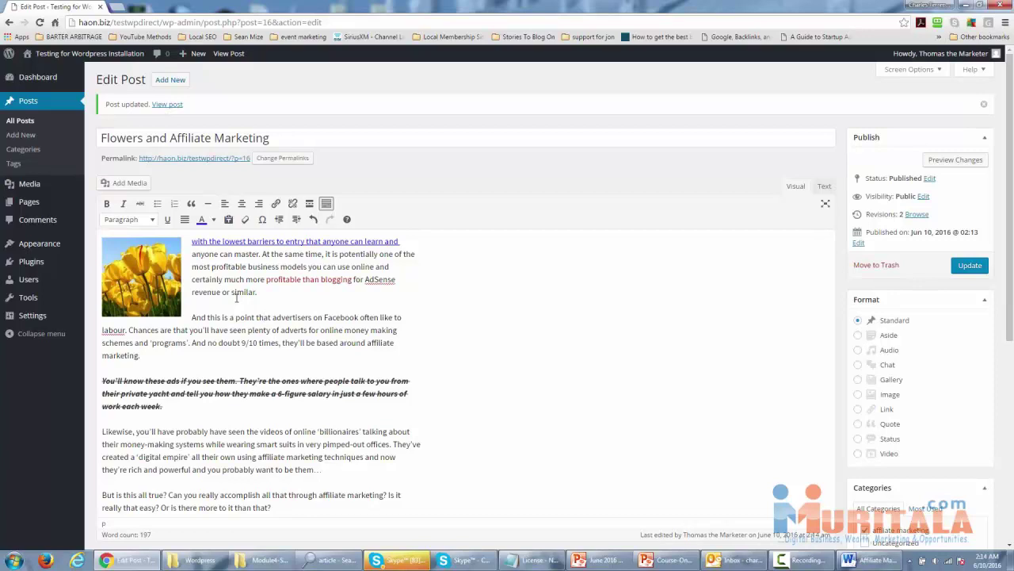
pyautogui.click(968, 266)
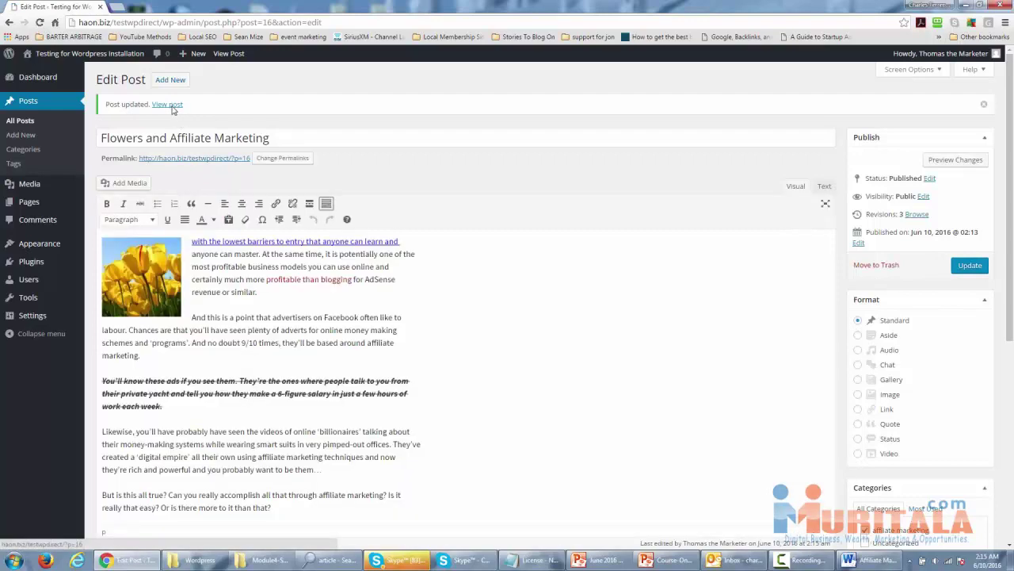
pyautogui.click(168, 105)
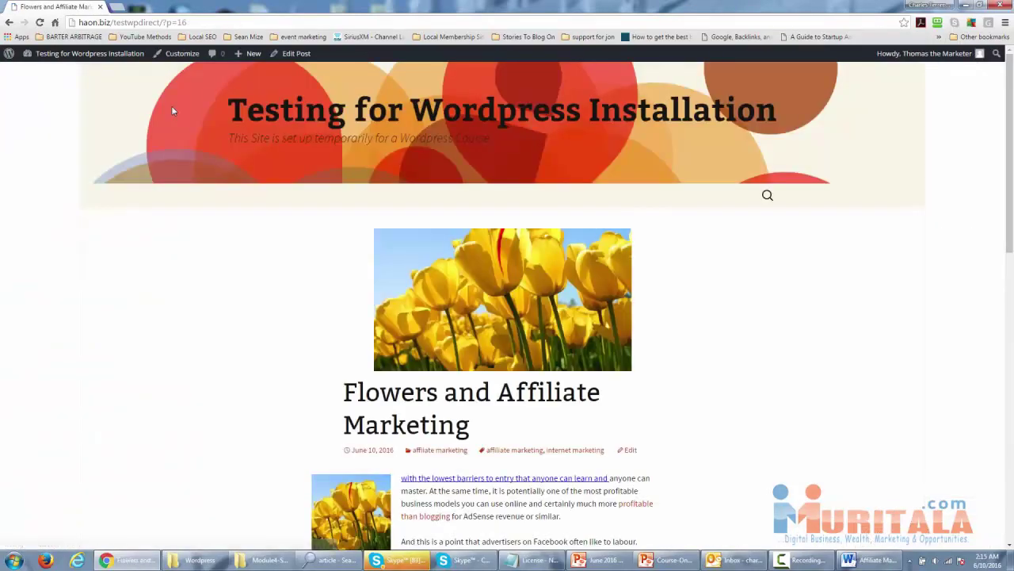
# Retitle the post 'Affiliate Marketing Flowers' and update it, making 4 revisions.
pyautogui.scroll(-3, 212, 192)
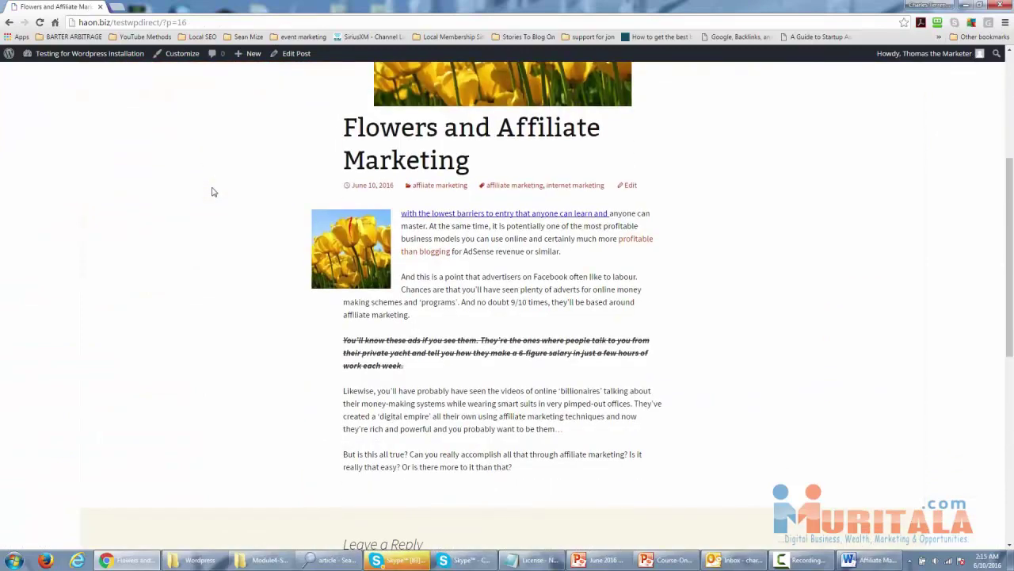
pyautogui.scroll(-1, 213, 192)
pyautogui.scroll(4, 212, 192)
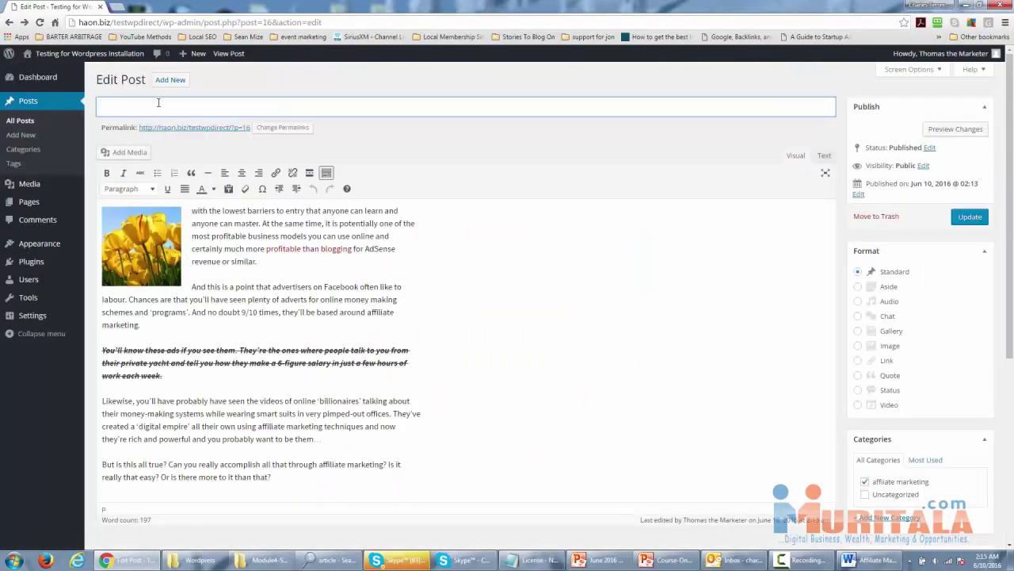
pyautogui.write('Affiliate Marketing Flowers')
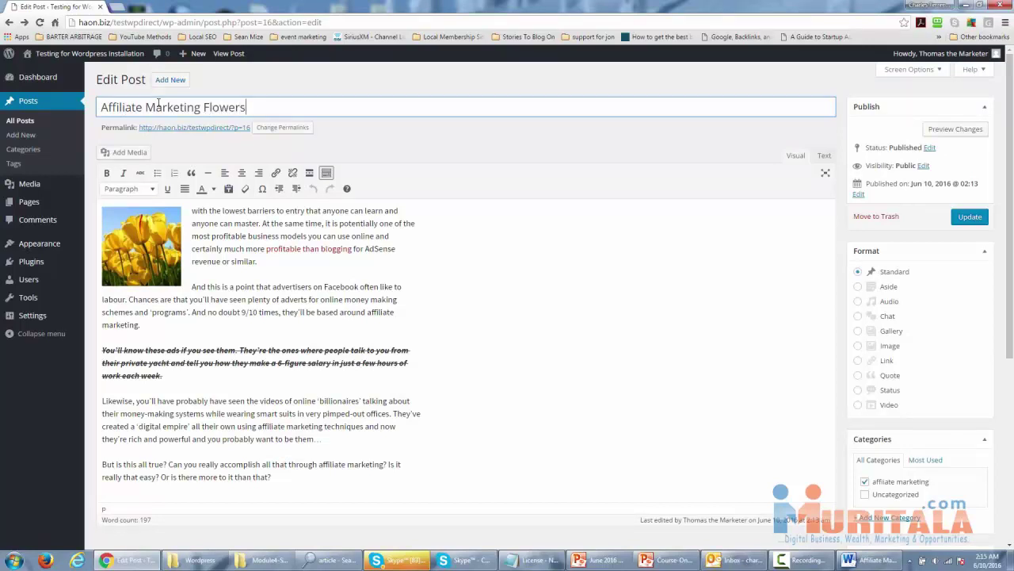
pyautogui.click(960, 220)
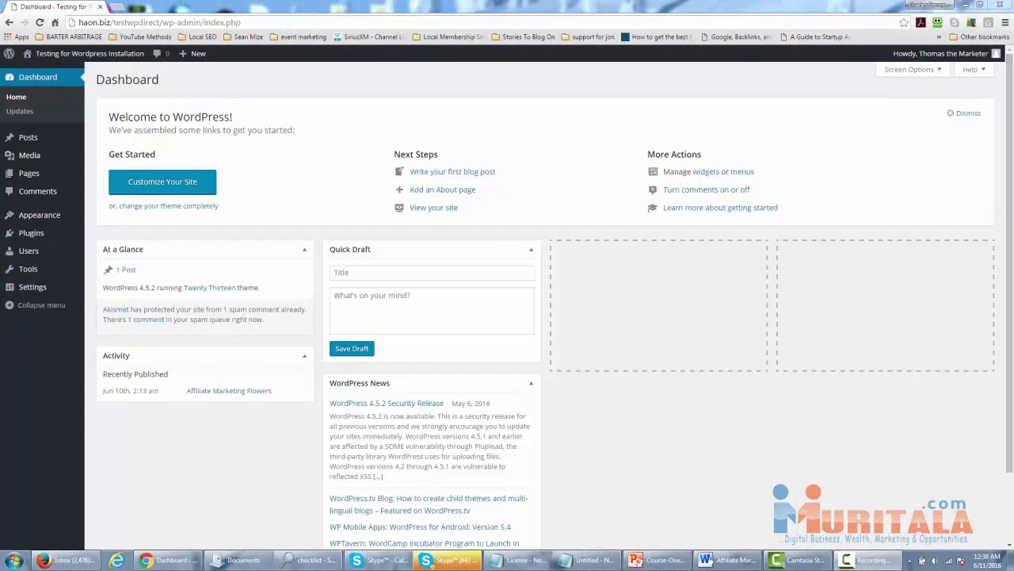
# Go to All Pages and start a new page.
pyautogui.moveTo(28, 174)
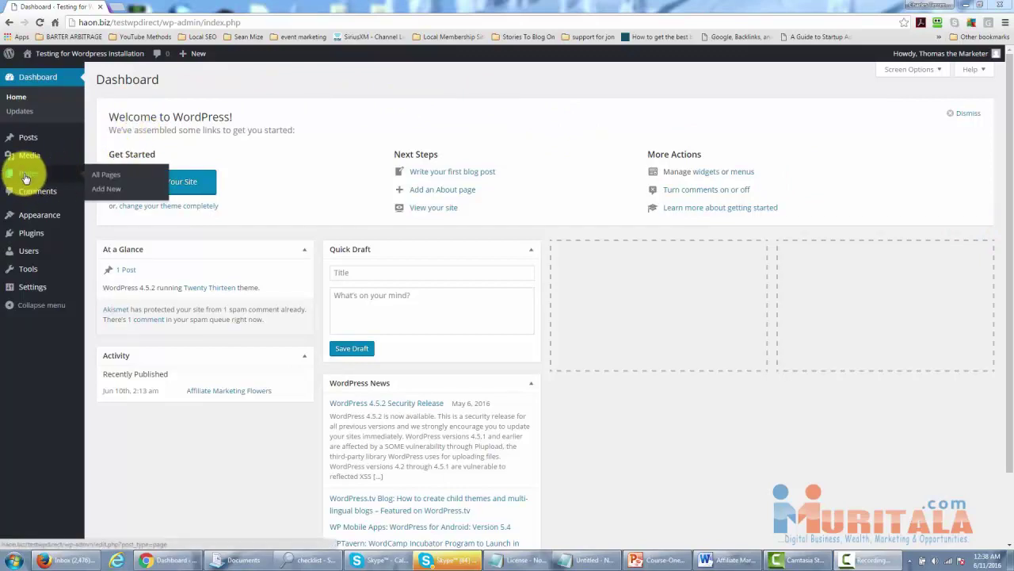
pyautogui.click(100, 176)
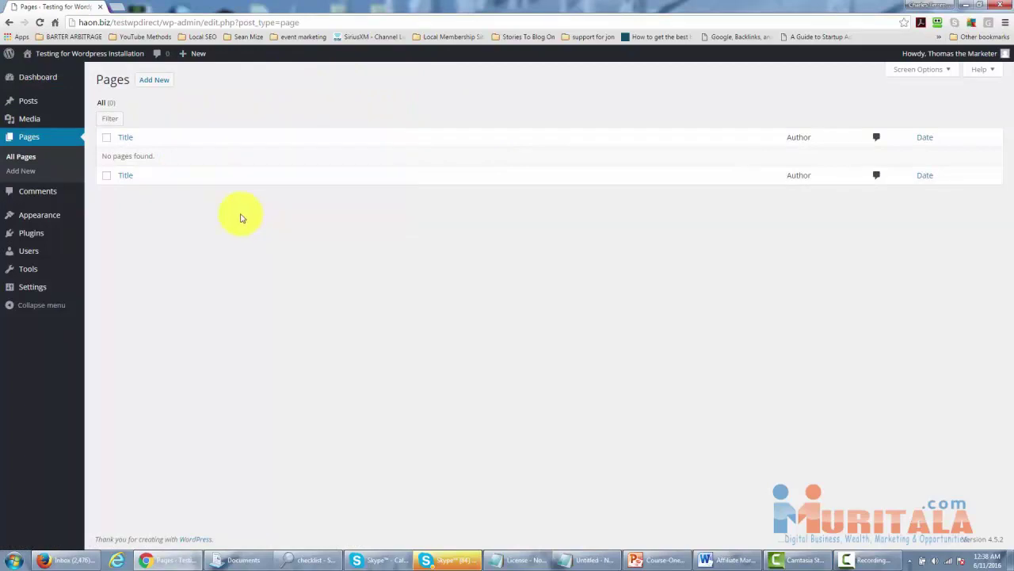
pyautogui.click(162, 84)
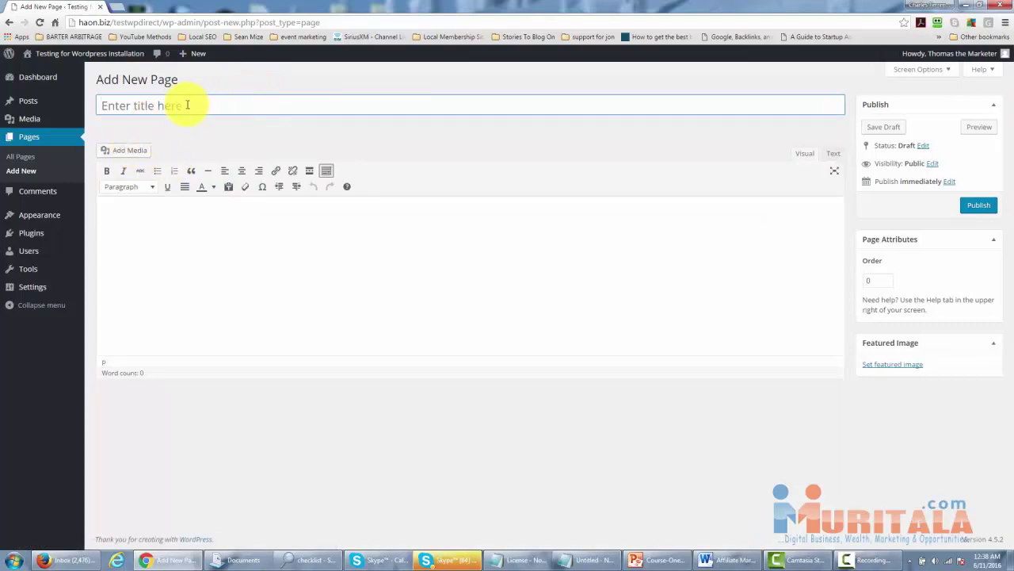
# Title the new page 'Affiliate Marketing and Regular Marketing'.
pyautogui.write('Affiliate marke')
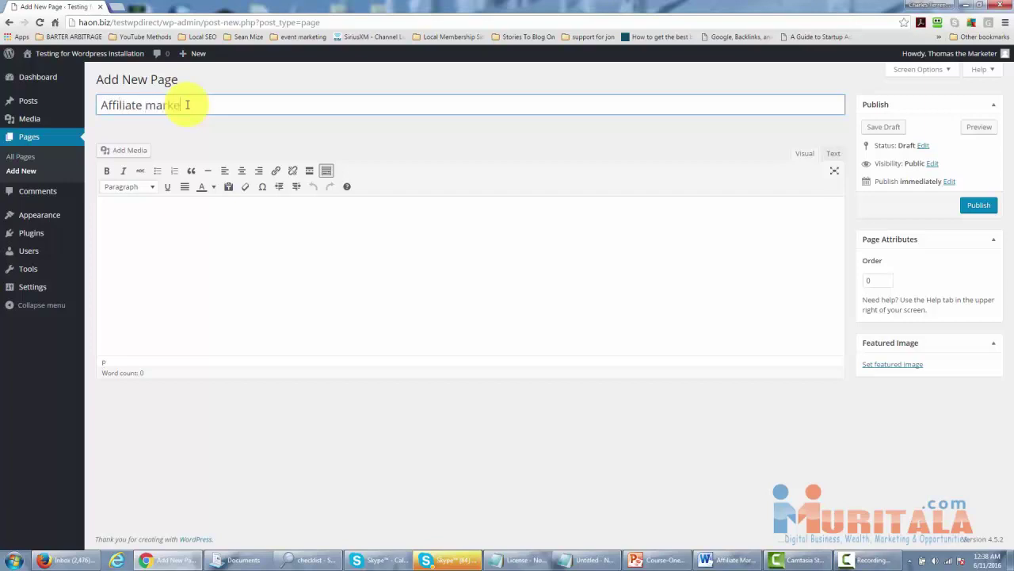
pyautogui.press('BackSpace')
pyautogui.press('BackSpace')
pyautogui.press('BackSpace')
pyautogui.write('Marketing and Regular m')
pyautogui.press('BackSpace')
pyautogui.write('M')
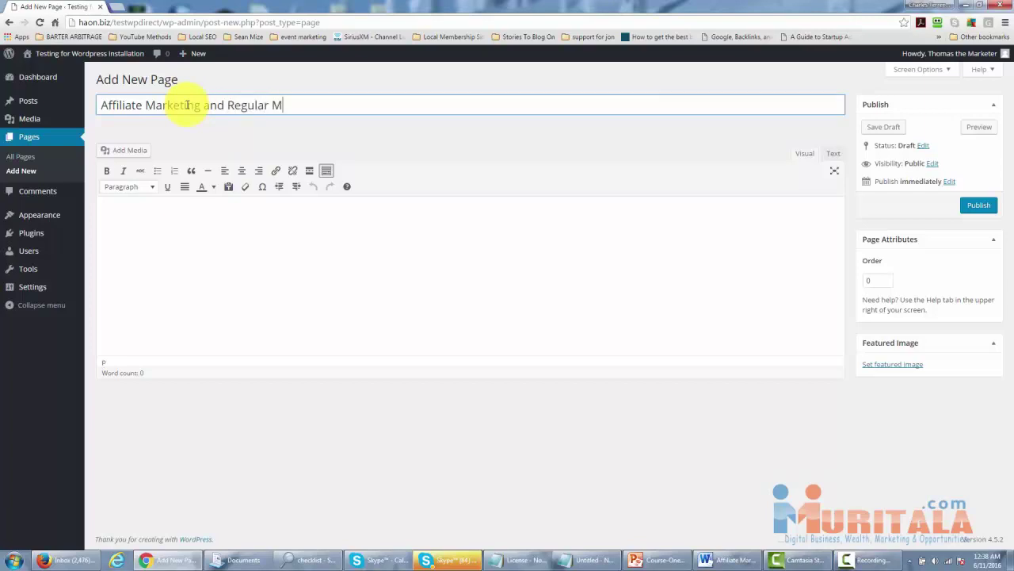
pyautogui.write('arketing')
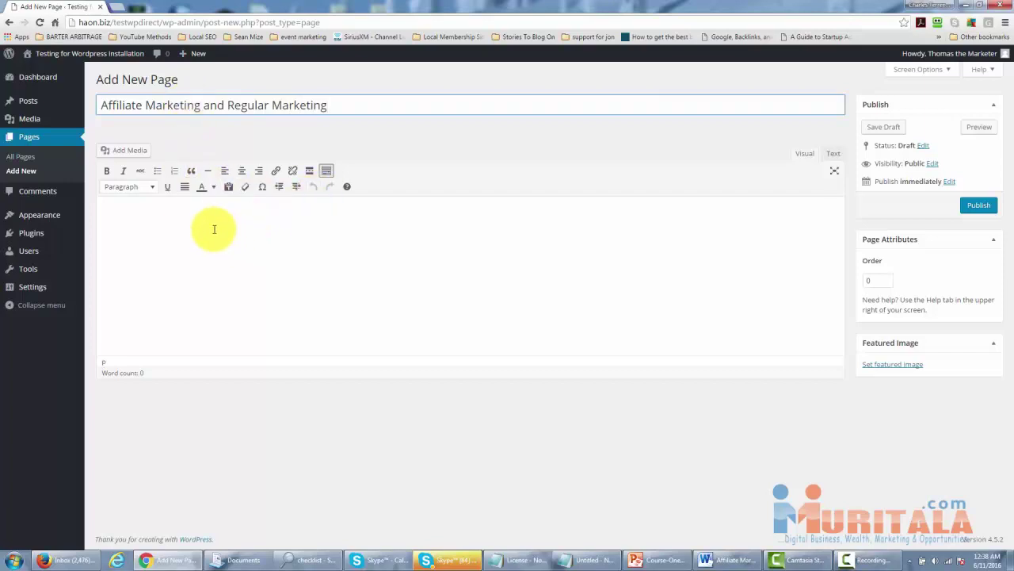
# Paste the article into the page body and delete the first blank lines.
pyautogui.click(150, 252)
pyautogui.hotkey('ctrl', 'v')
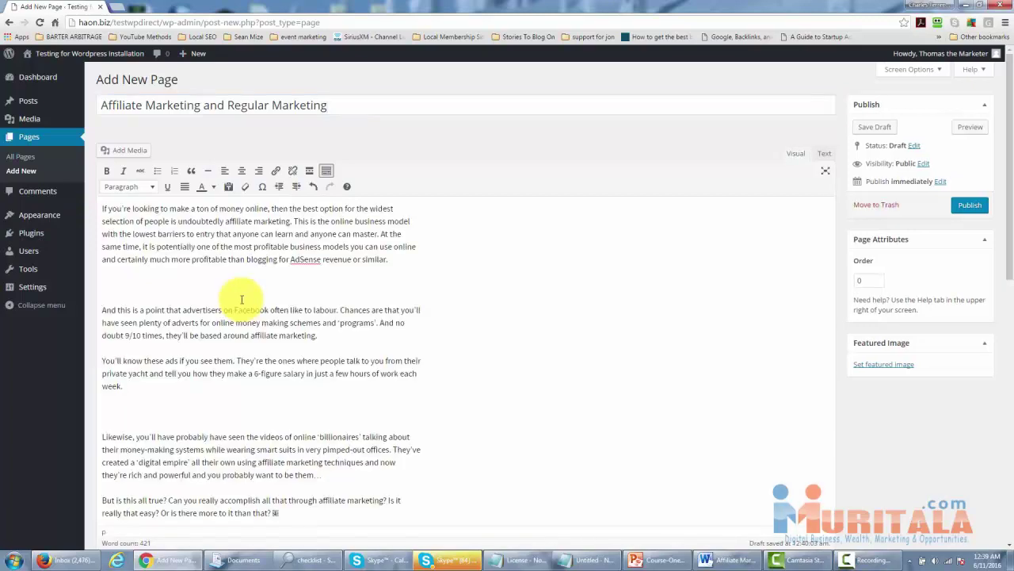
pyautogui.click(107, 285)
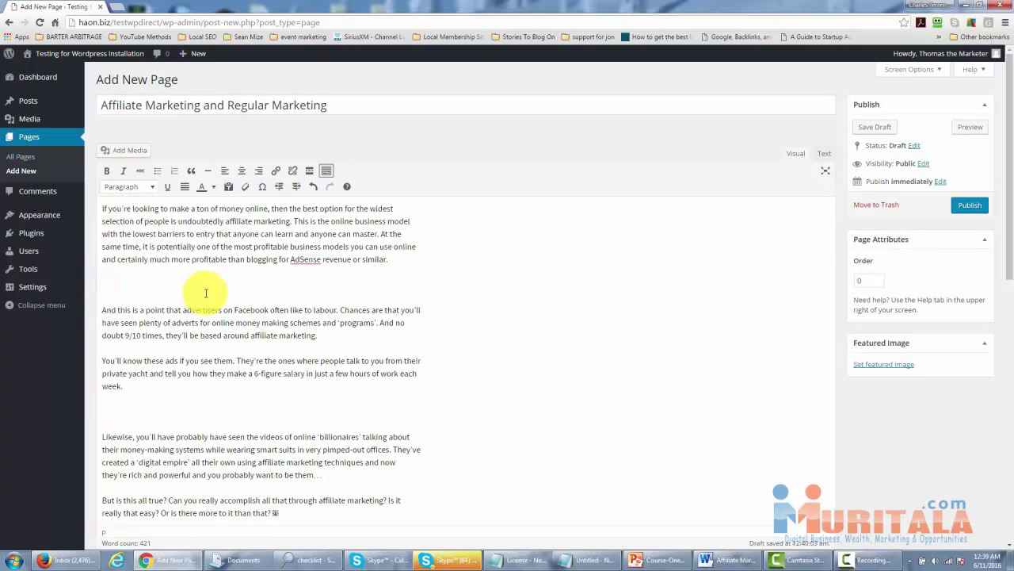
pyautogui.press('Delete')
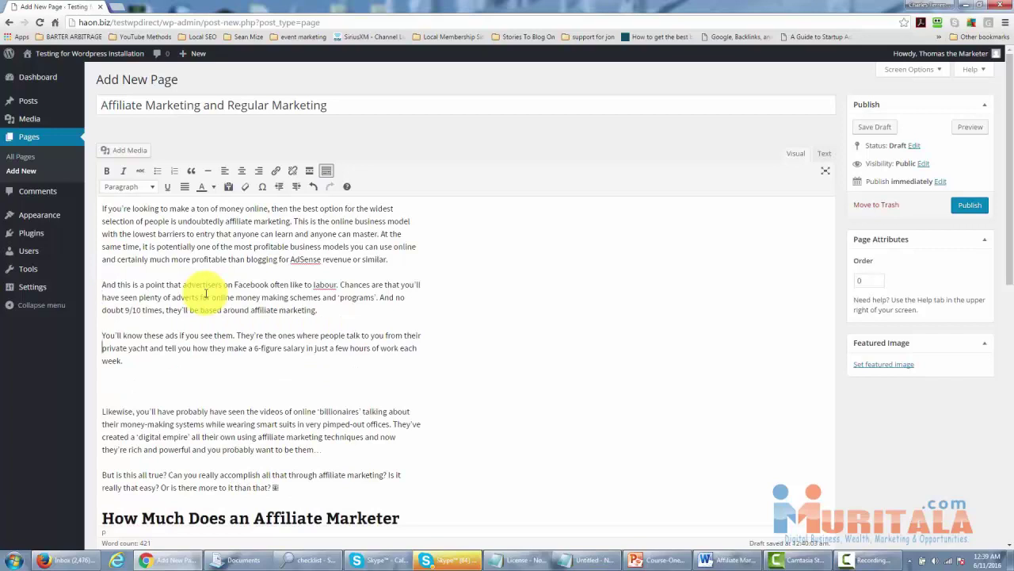
pyautogui.press('BackSpace')
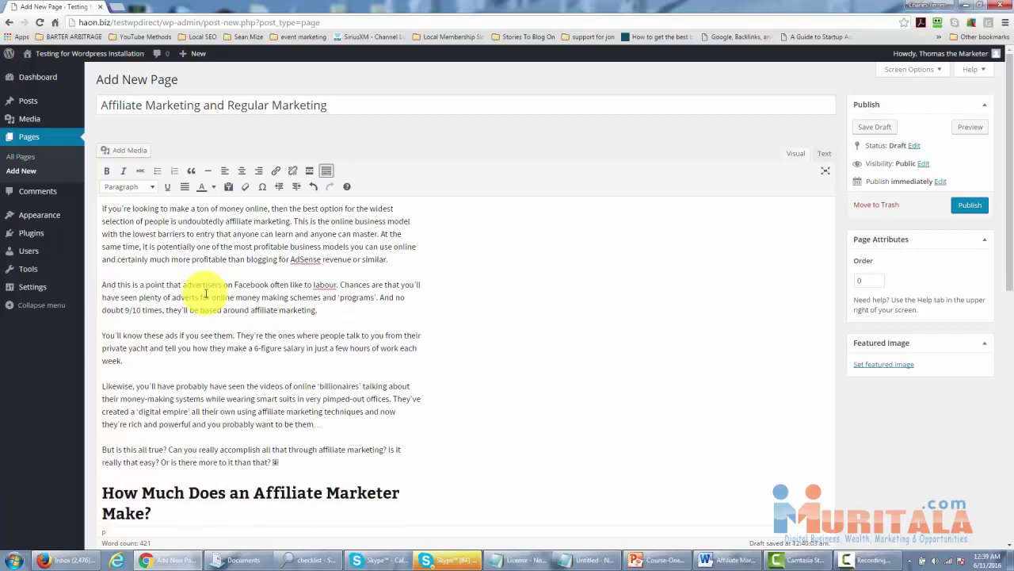
# Remove the remaining blank lines down to 'It's the skill' and review the page.
pyautogui.scroll(-4, 206, 293)
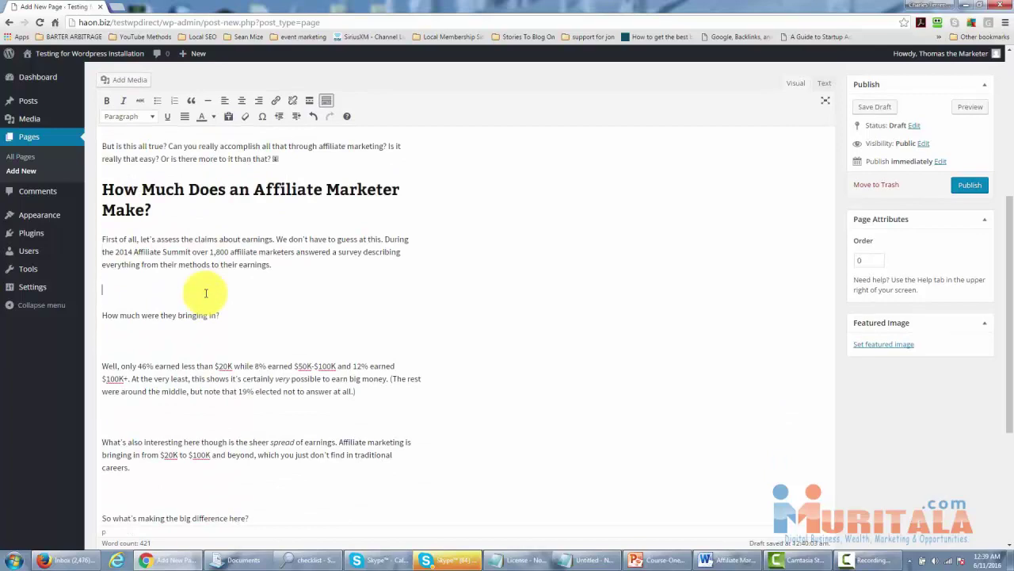
pyautogui.press('Delete')
pyautogui.press('BackSpace')
pyautogui.press('Down')
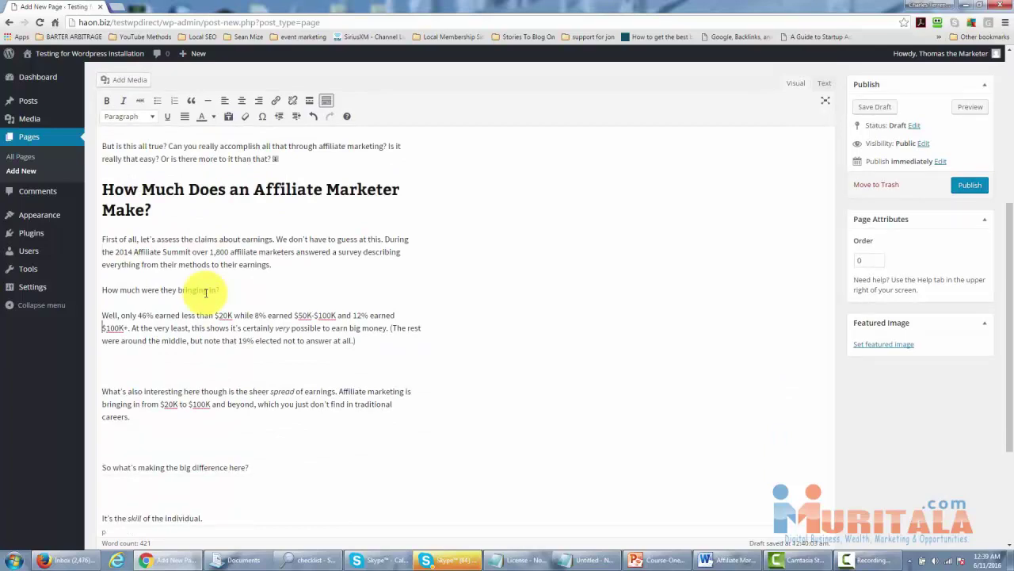
pyautogui.press('Delete')
pyautogui.press('Down')
pyautogui.press('Delete')
pyautogui.press('Down')
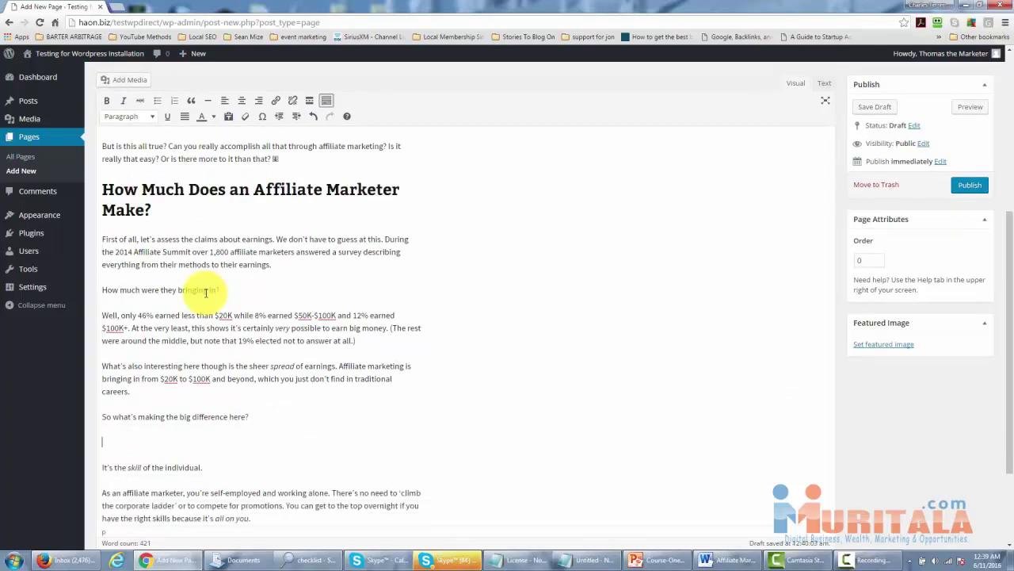
pyautogui.press('Delete')
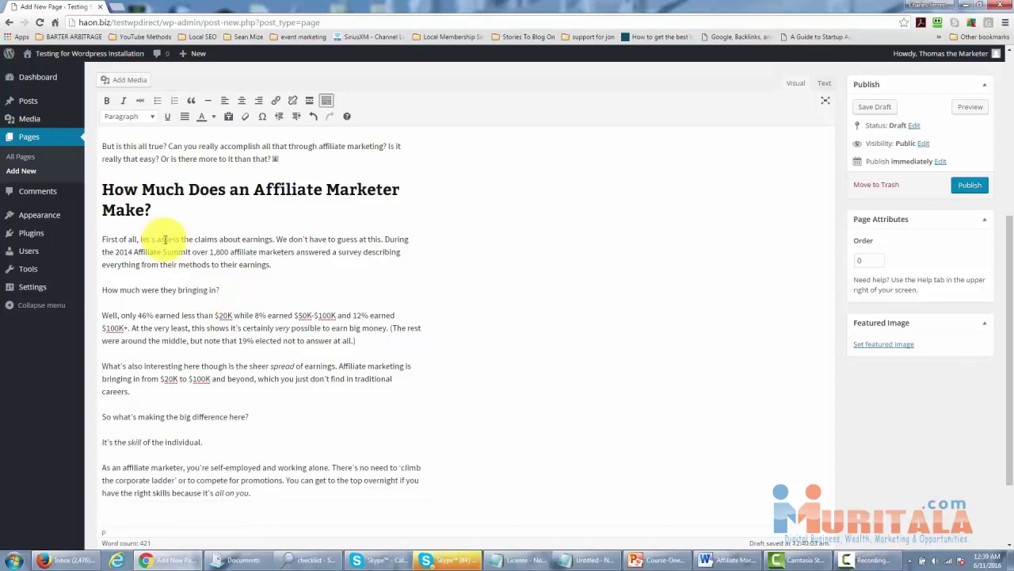
pyautogui.scroll(8, 179, 237)
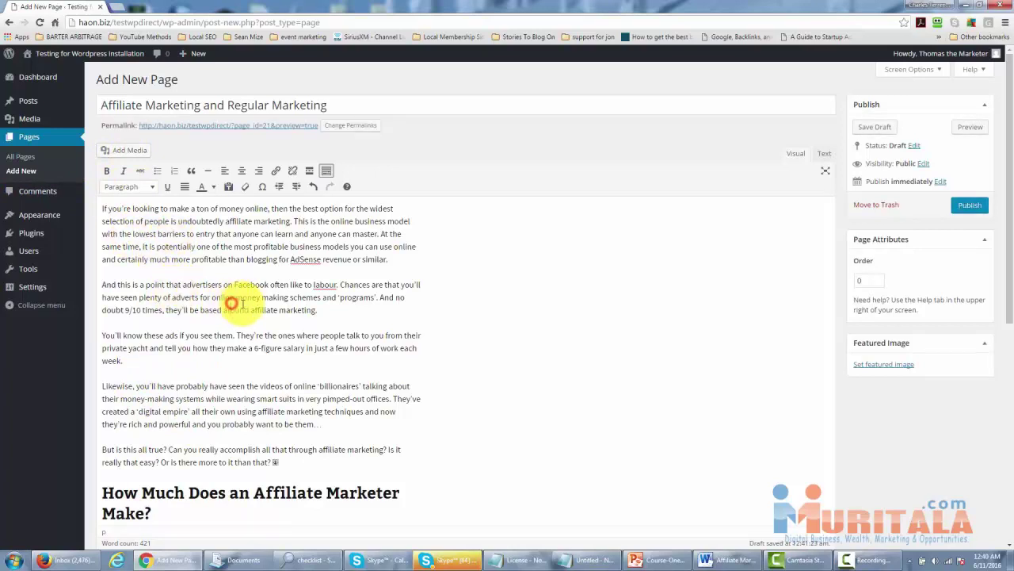
pyautogui.scroll(-2, 244, 309)
pyautogui.scroll(-3, 245, 309)
pyautogui.scroll(2, 246, 310)
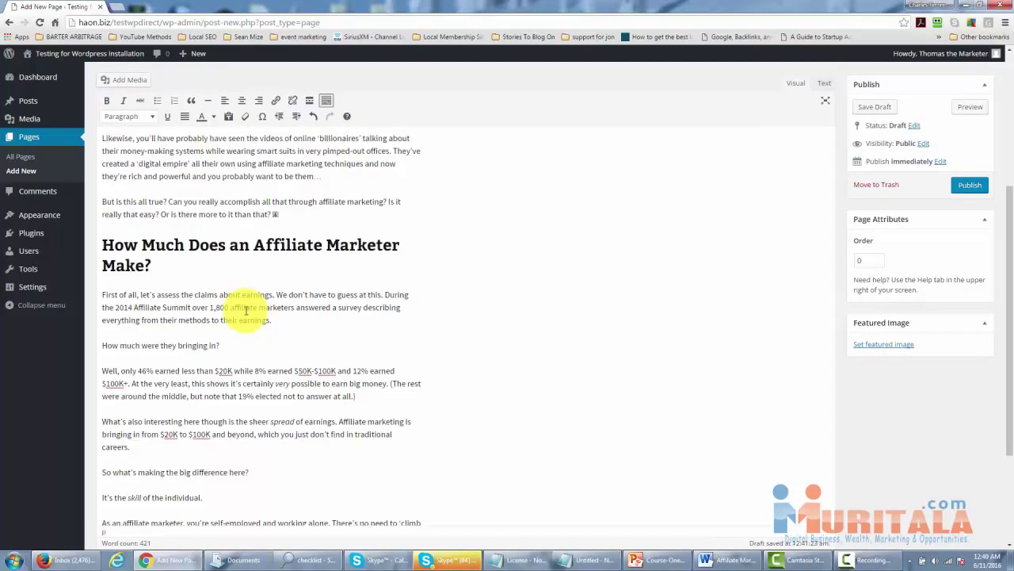
pyautogui.scroll(-1, 247, 311)
pyautogui.scroll(-2, 247, 310)
pyautogui.scroll(2, 309, 295)
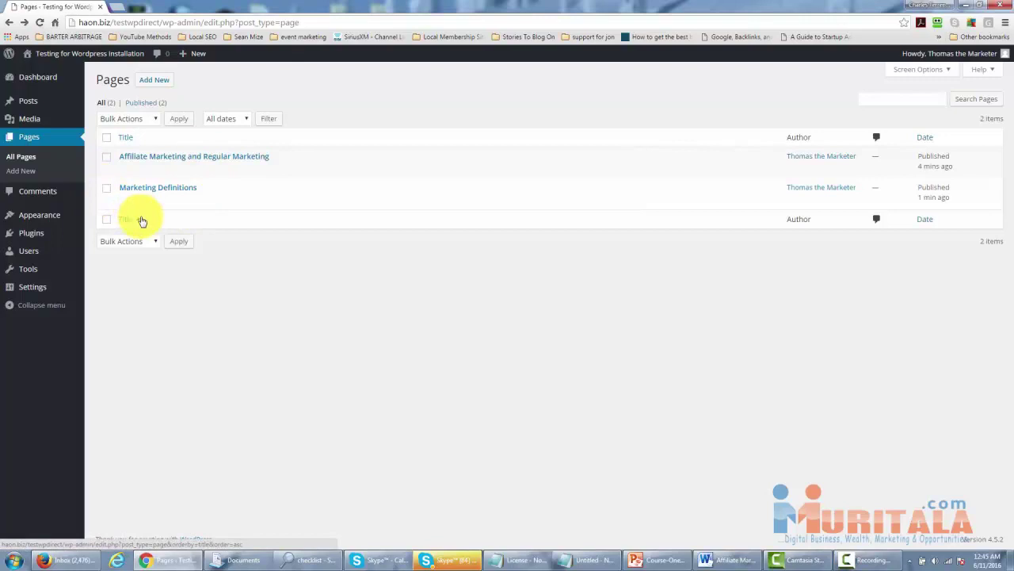
# Update the Marketing Definitions page and return to the list of all pages.
pyautogui.moveTo(118, 211)
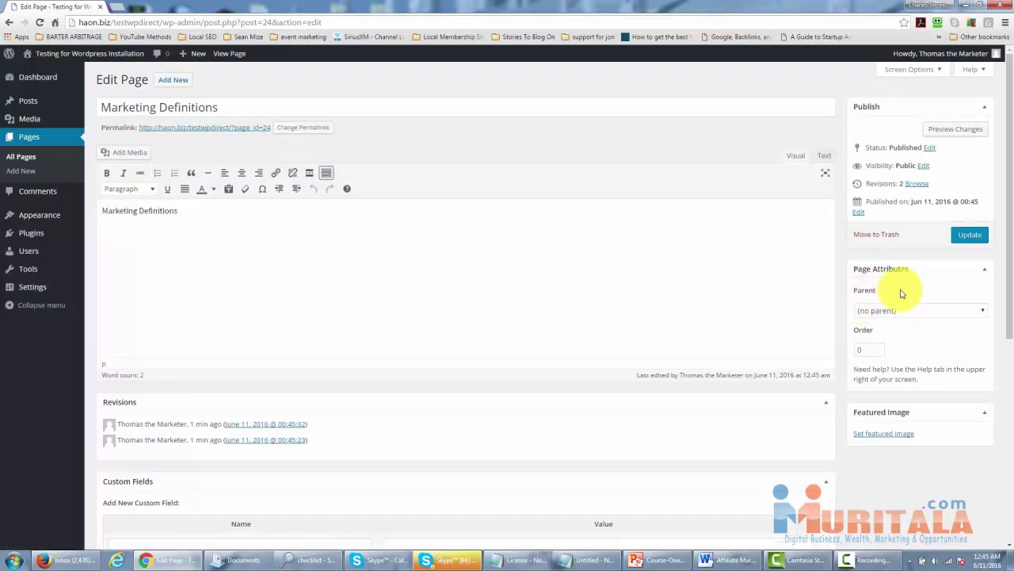
pyautogui.click(966, 234)
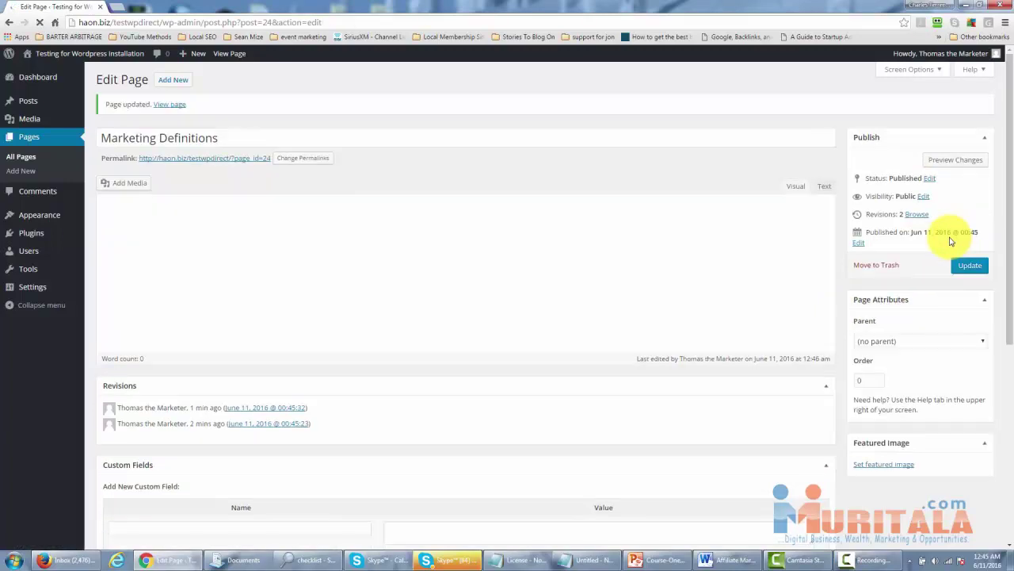
pyautogui.click(32, 161)
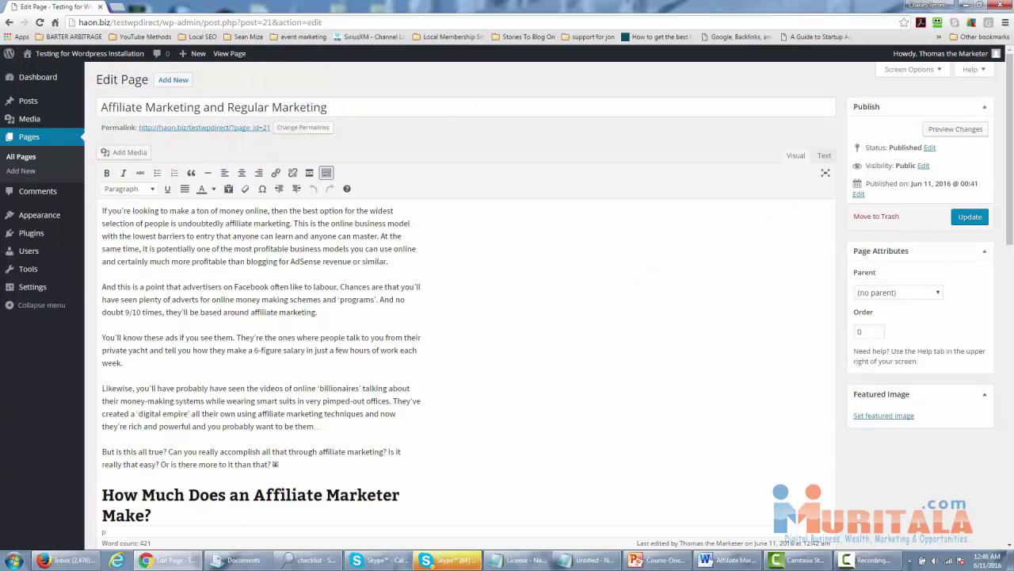
# Set the page's parent to Marketing Definitions and update it.
pyautogui.click(924, 299)
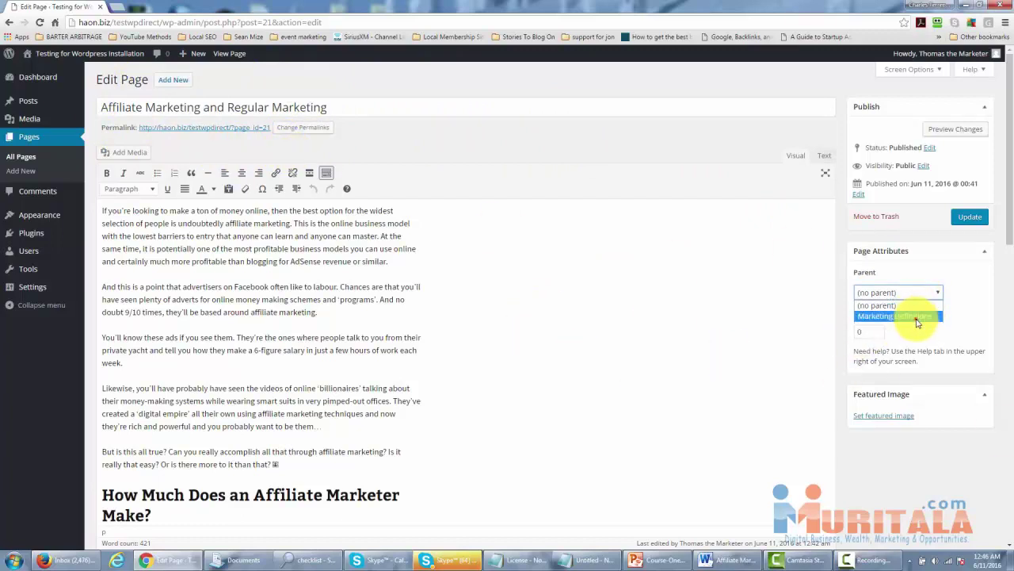
pyautogui.click(917, 317)
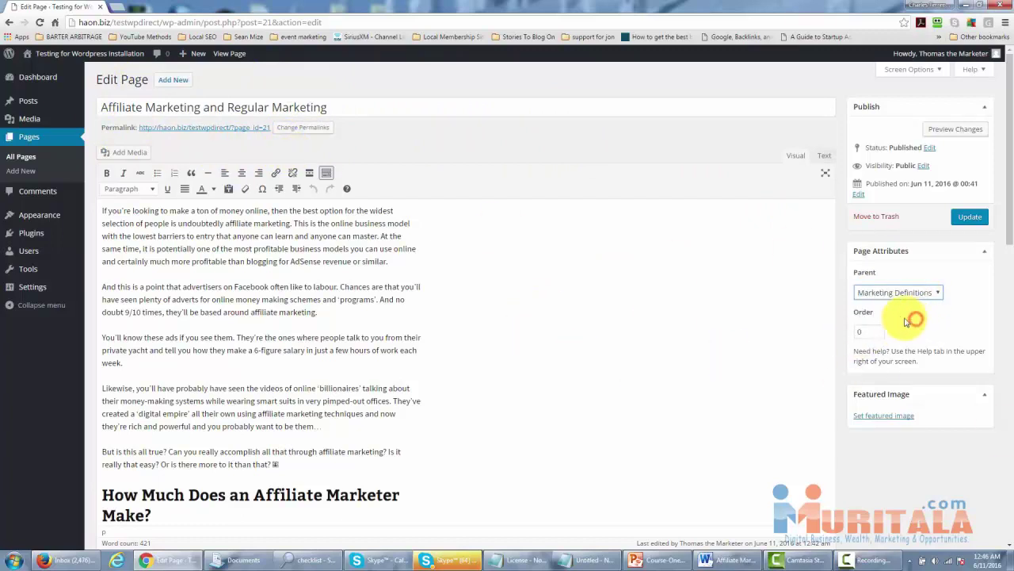
pyautogui.click(960, 221)
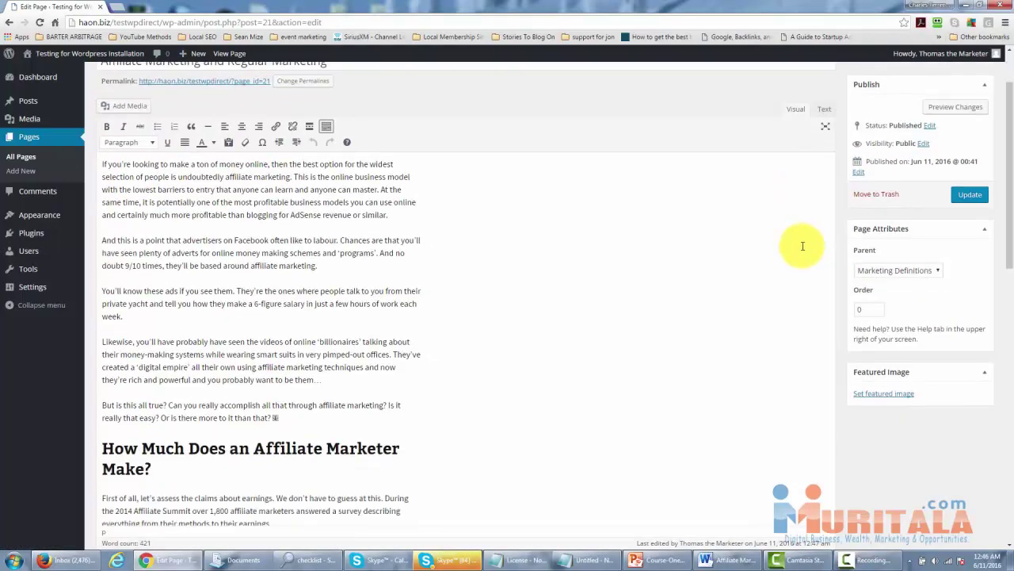
pyautogui.scroll(-1, 803, 245)
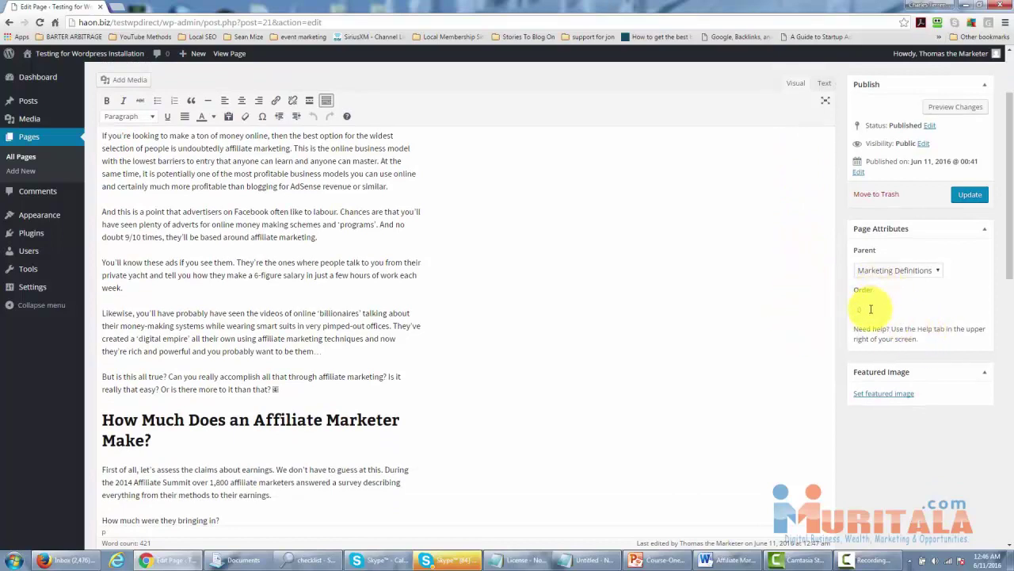
pyautogui.scroll(3, 444, 258)
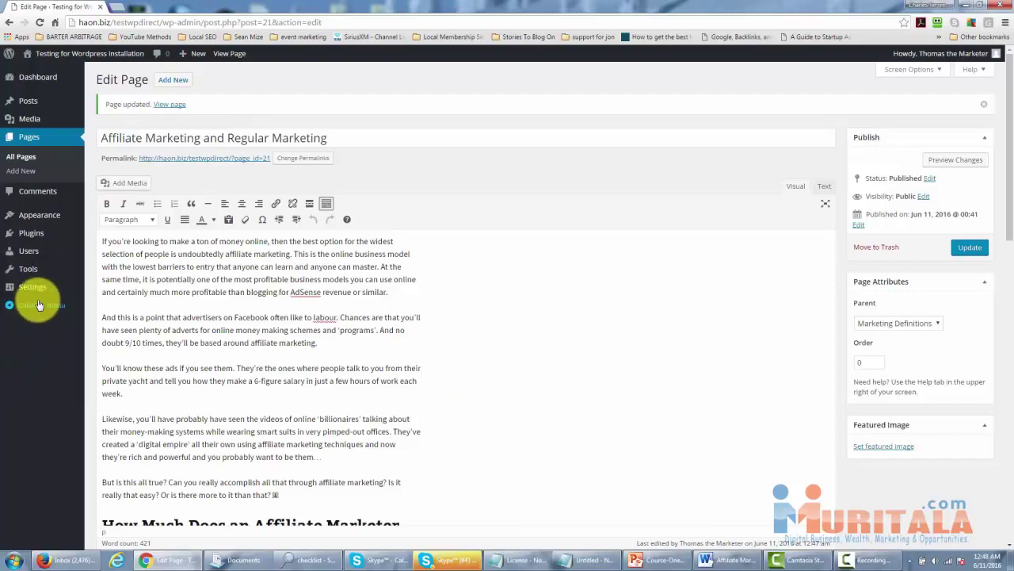
pyautogui.moveTo(33, 289)
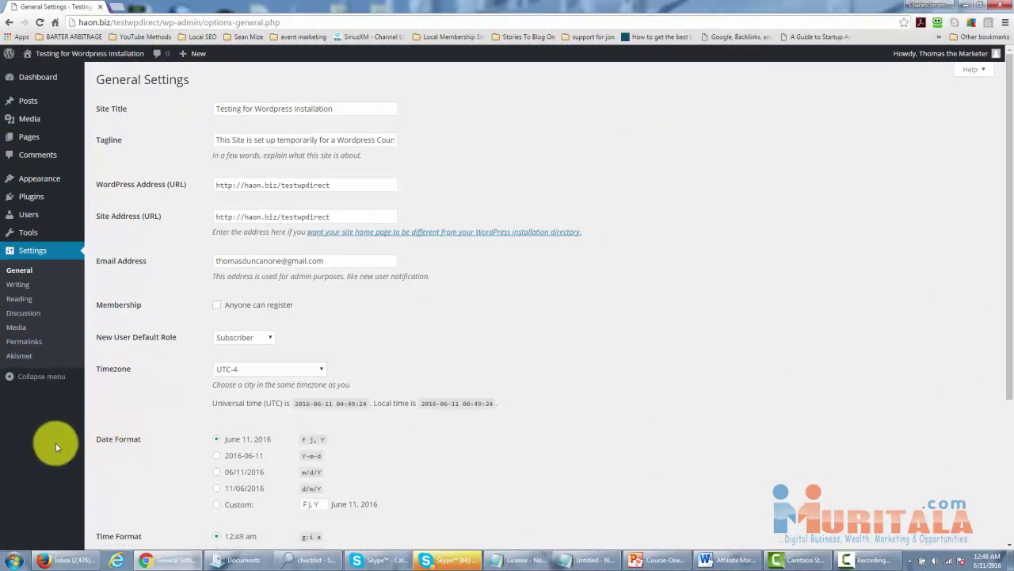
# In Reading settings, make 'Affiliate Marketing and Regular Marketing' the static front page and save.
pyautogui.click(20, 298)
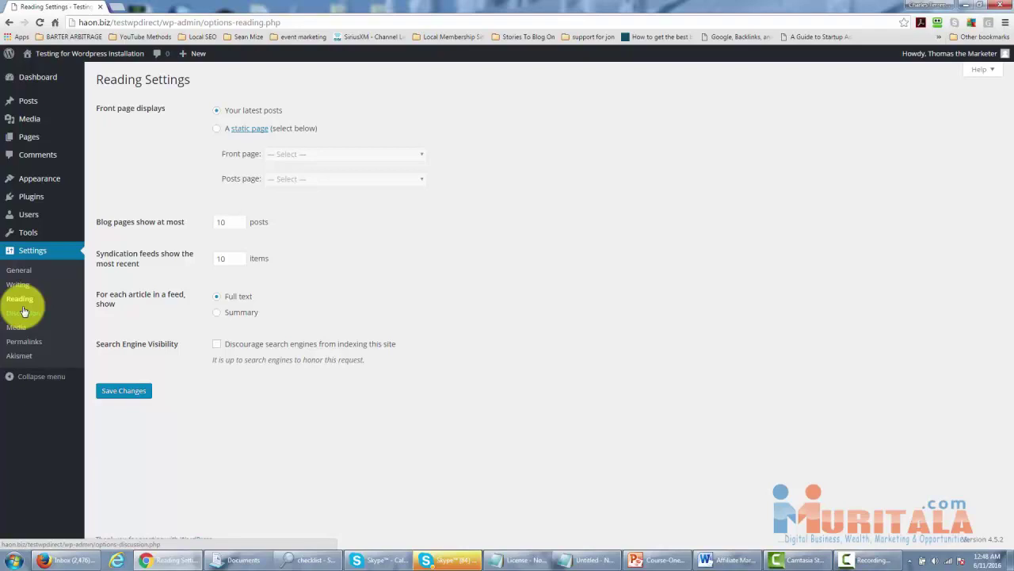
pyautogui.click(216, 129)
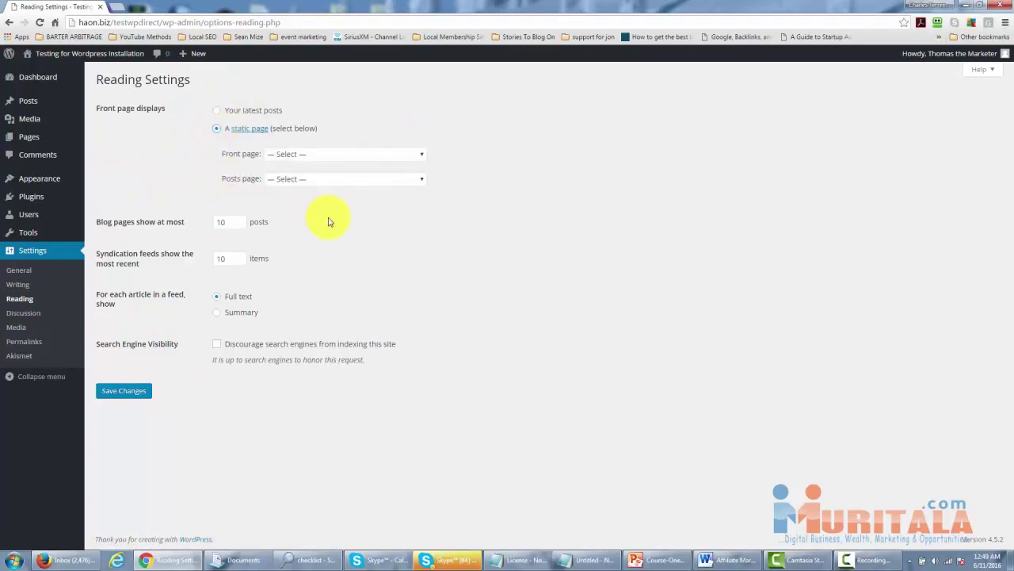
pyautogui.click(421, 156)
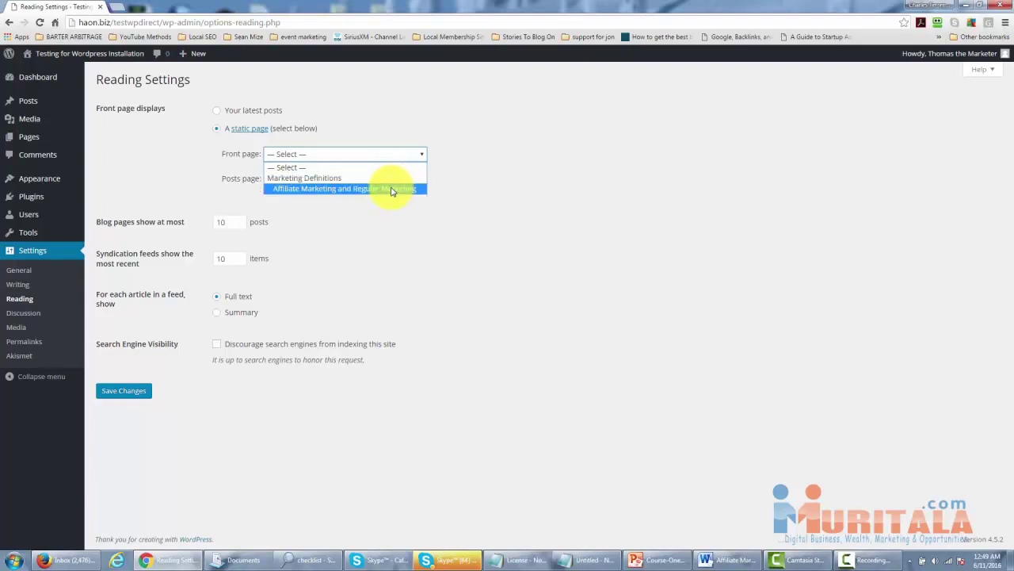
pyautogui.click(391, 191)
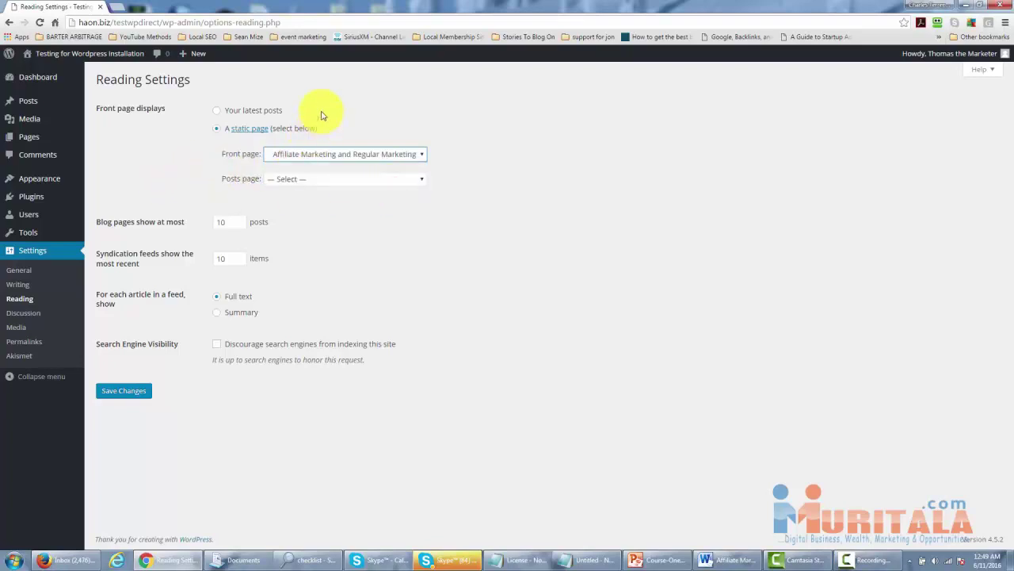
pyautogui.click(124, 392)
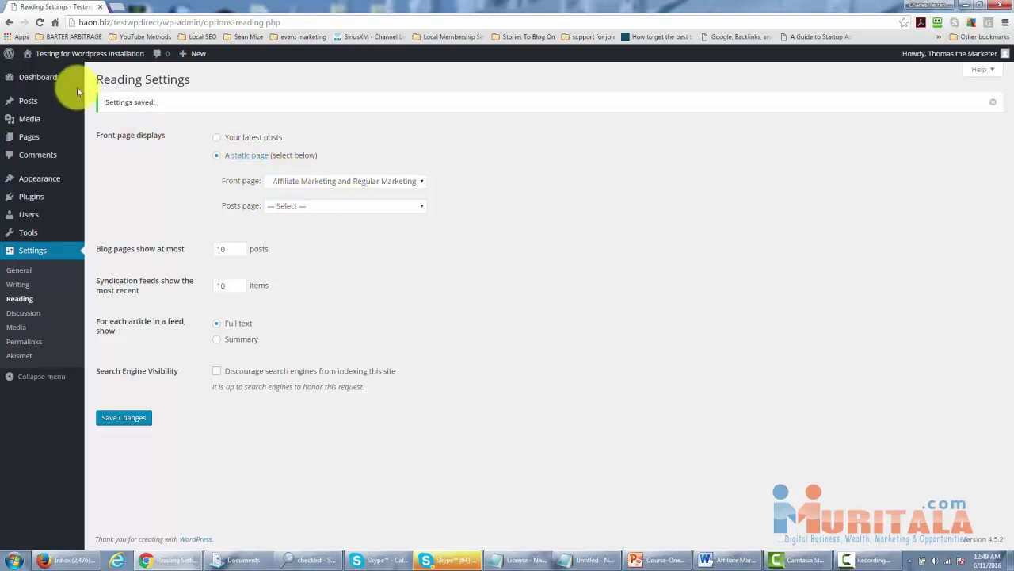
# Visit the live site from the site-name menu in the admin bar.
pyautogui.moveTo(40, 54)
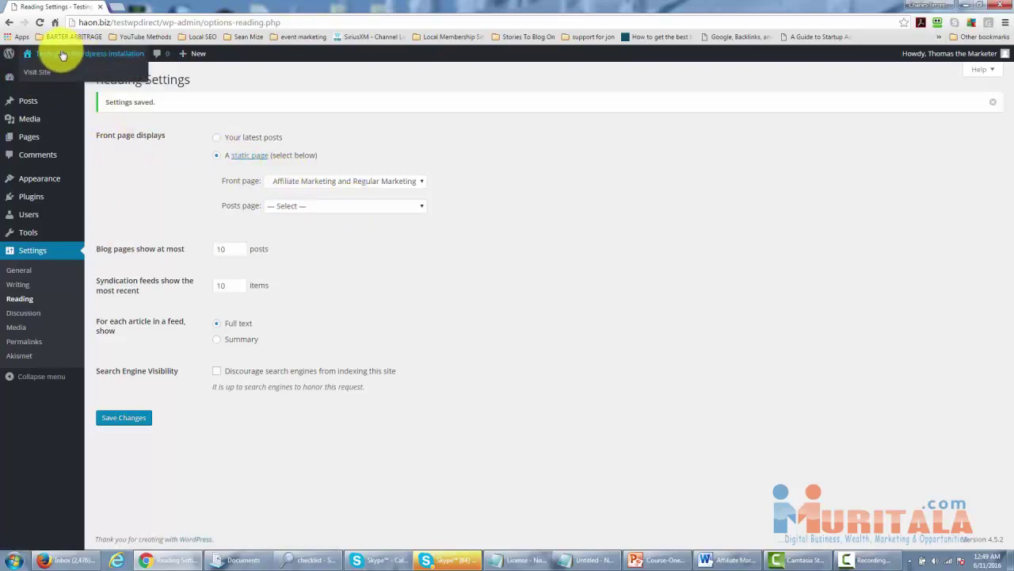
pyautogui.click(41, 72)
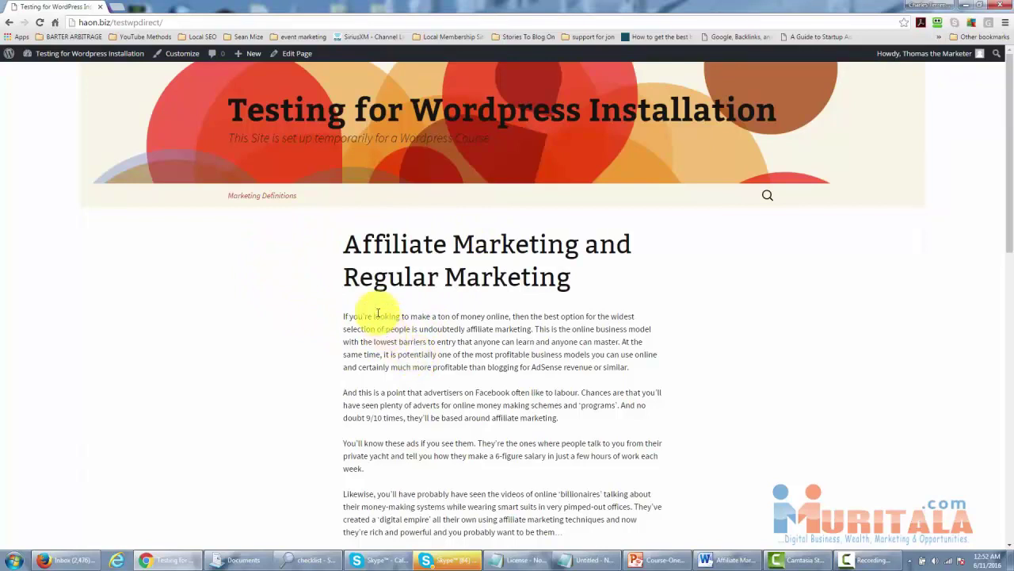
pyautogui.moveTo(290, 199)
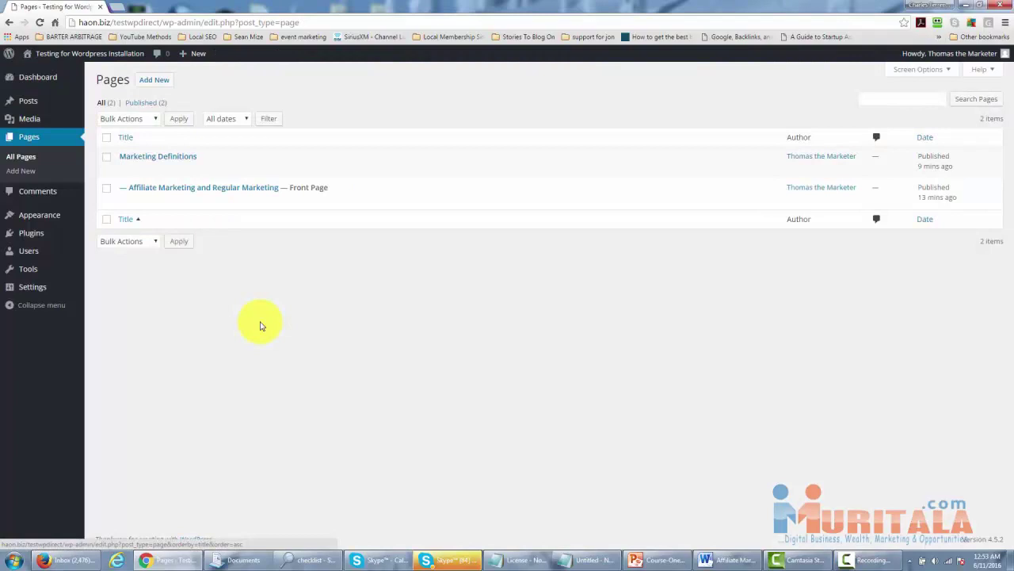
# Reorder Menu 1, moving Marketing Definitions above Affiliate Marketing and Regular Marketing.
pyautogui.moveTo(46, 216)
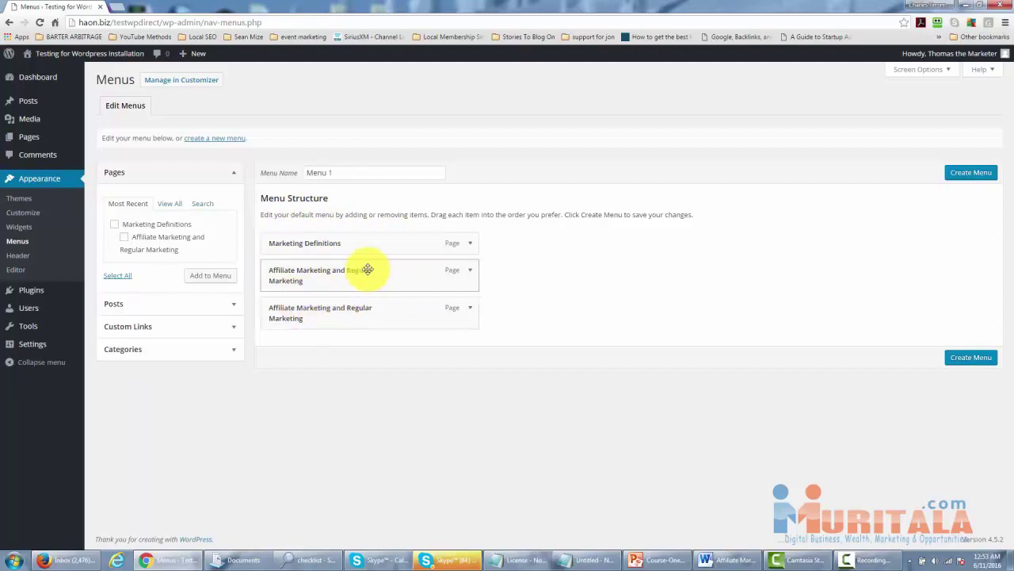
pyautogui.moveTo(293, 277); pyautogui.dragTo(369, 235)
pyautogui.moveTo(370, 282); pyautogui.dragTo(359, 252)
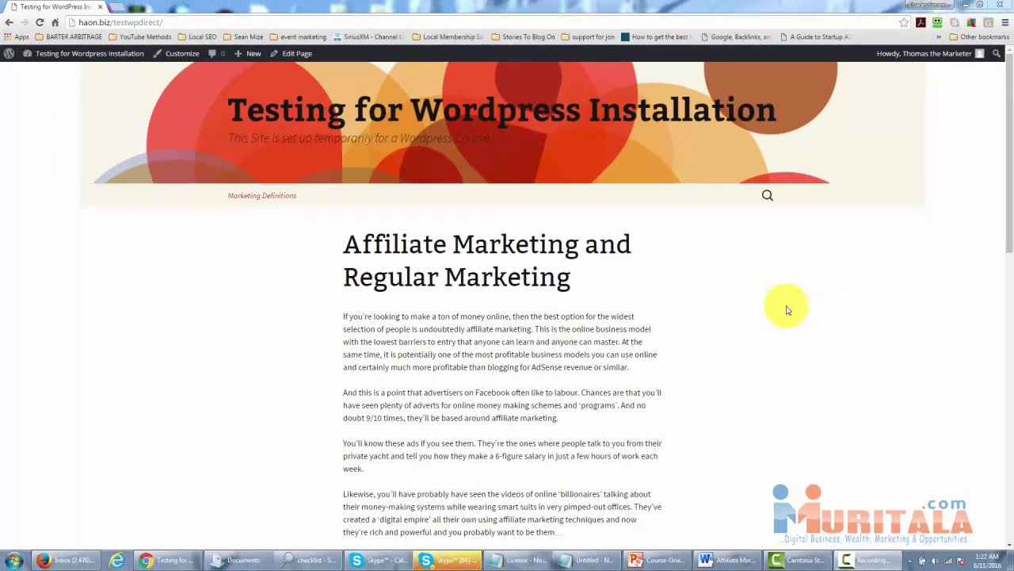
pyautogui.scroll(-3, 741, 313)
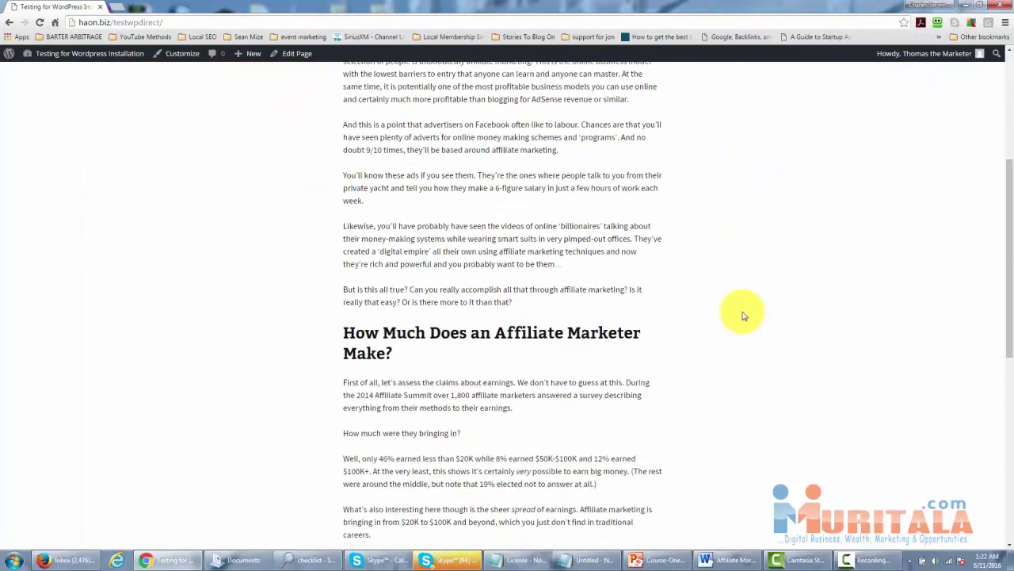
pyautogui.scroll(-5, 743, 315)
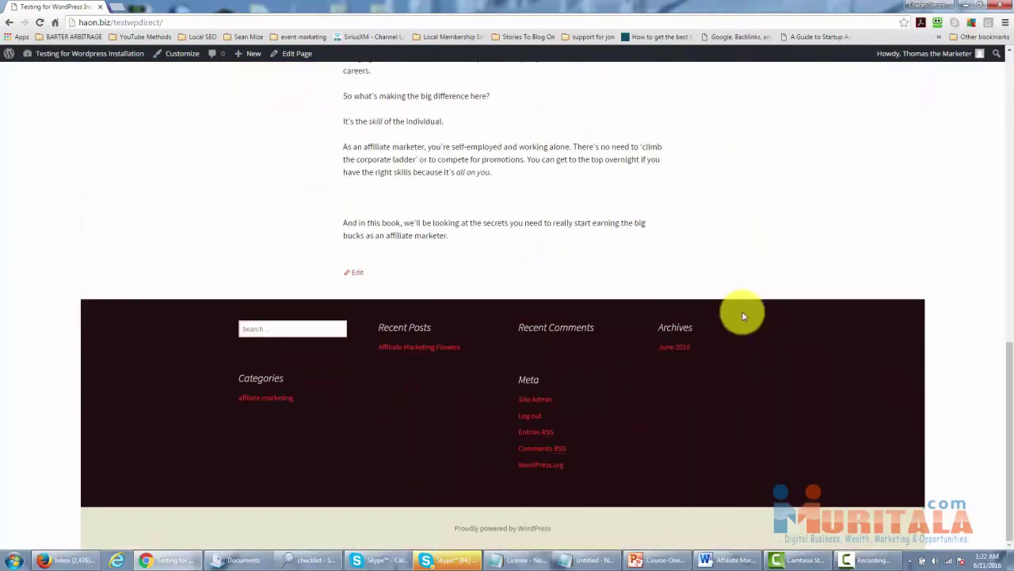
pyautogui.scroll(7, 742, 315)
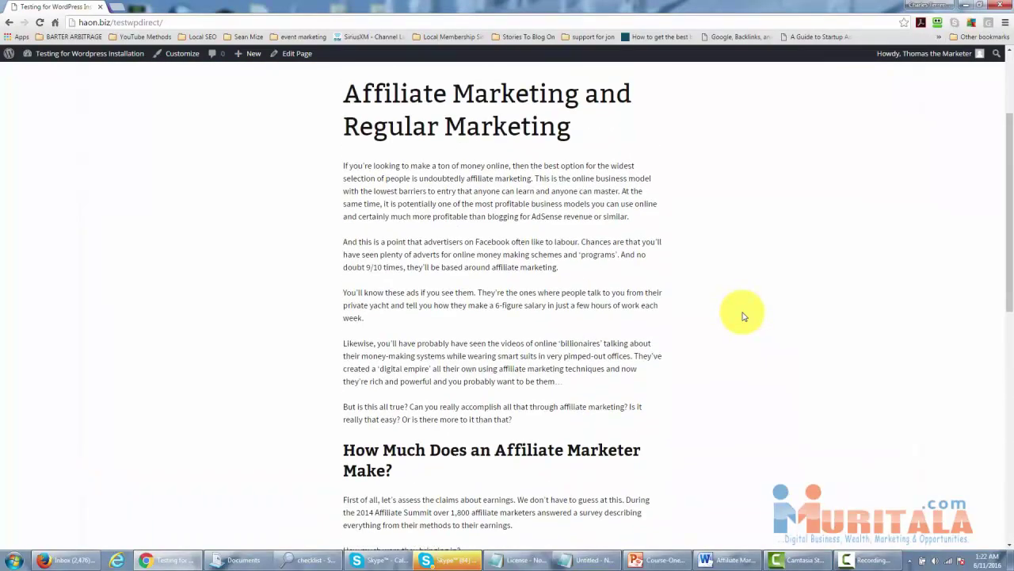
pyautogui.scroll(2, 743, 315)
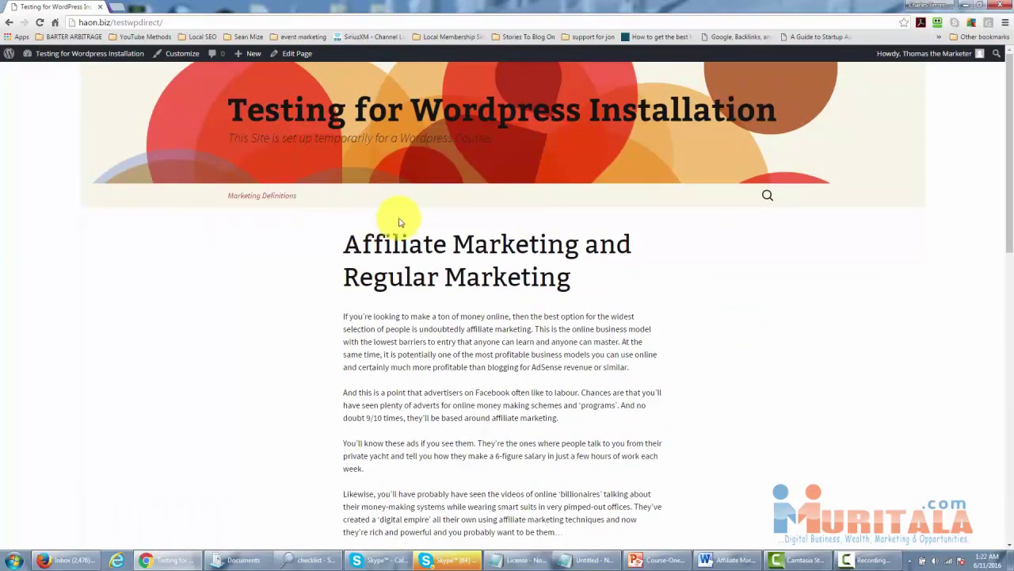
pyautogui.scroll(-2, 650, 293)
pyautogui.scroll(-5, 653, 302)
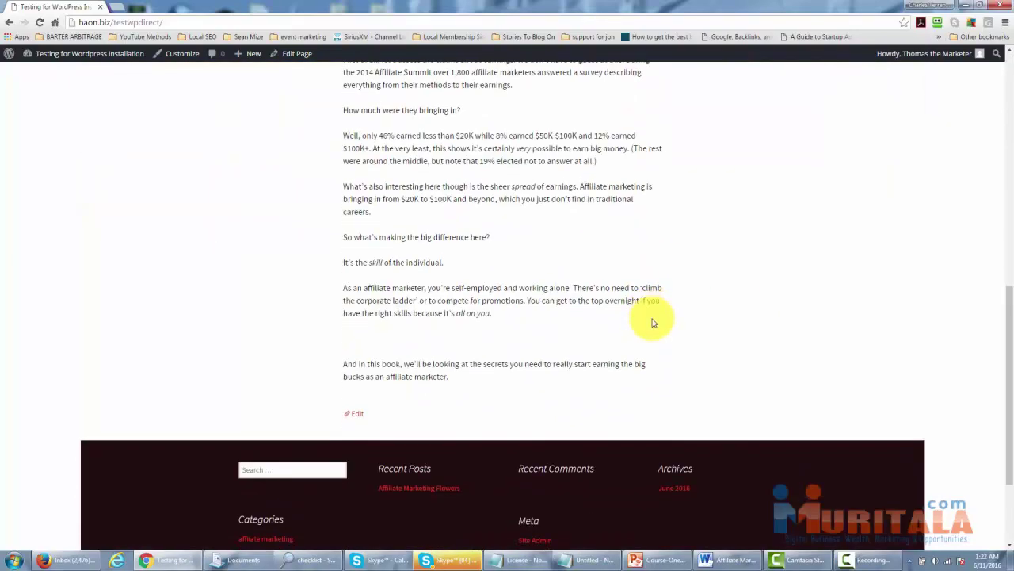
pyautogui.scroll(7, 652, 317)
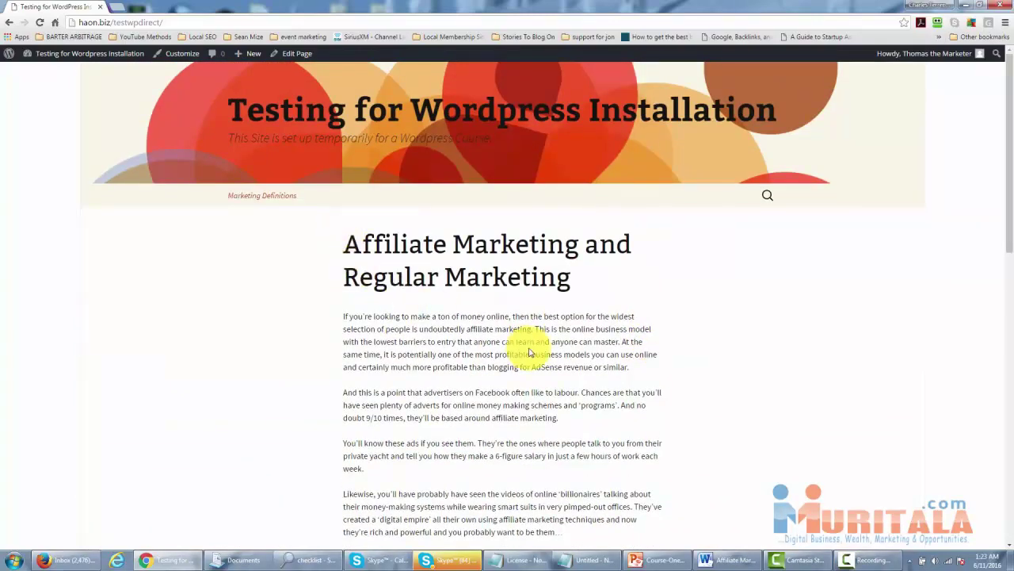
pyautogui.moveTo(56, 54)
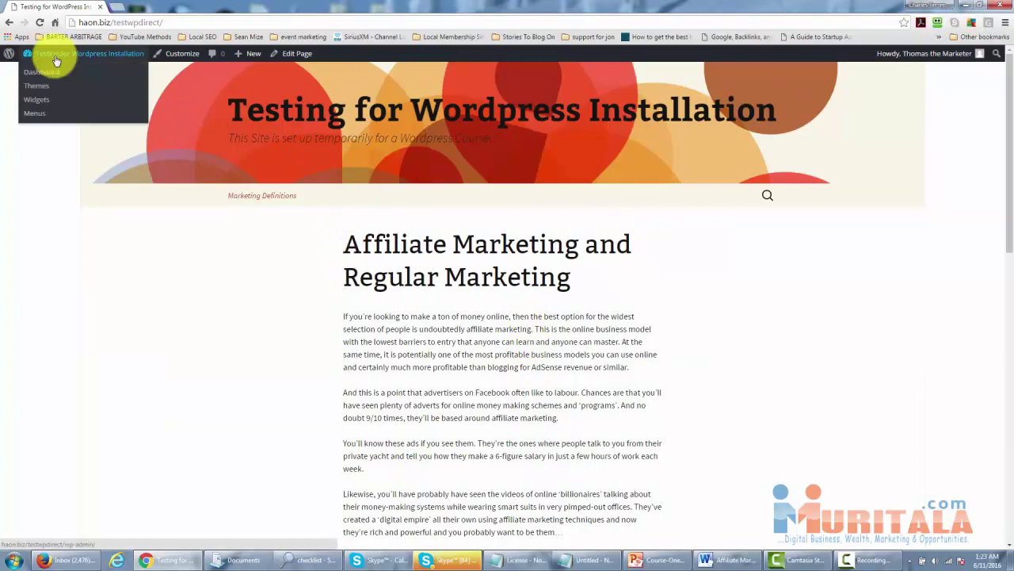
# From the Dashboard, go to Appearance > Themes and open Add New to see the 15 featured themes.
pyautogui.click(48, 73)
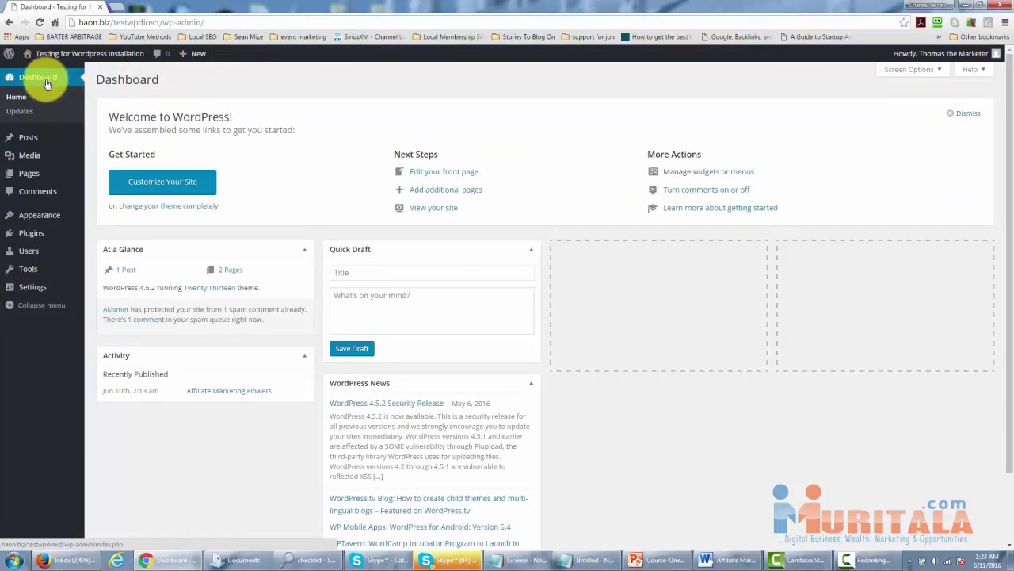
pyautogui.moveTo(36, 227)
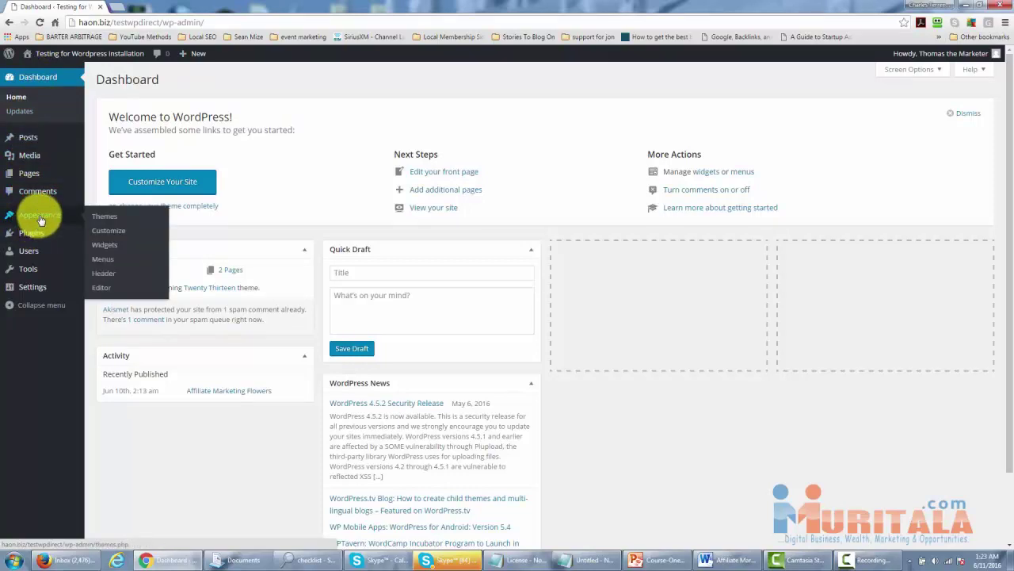
pyautogui.click(103, 222)
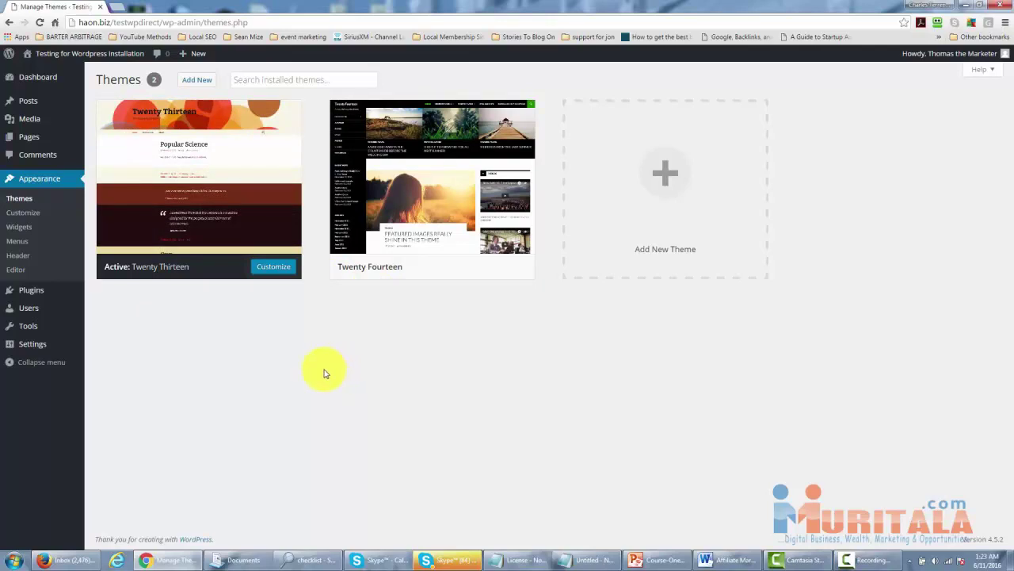
pyautogui.click(198, 81)
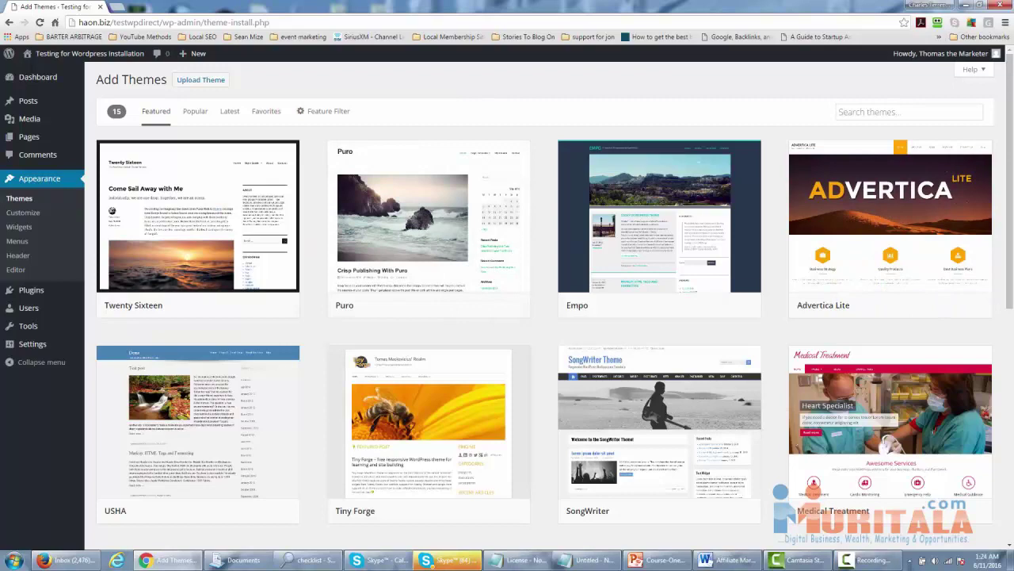
# Browse the Popular, Latest and Favorites theme lists, then show the Feature Filter panel.
pyautogui.scroll(-3, 1005, 301)
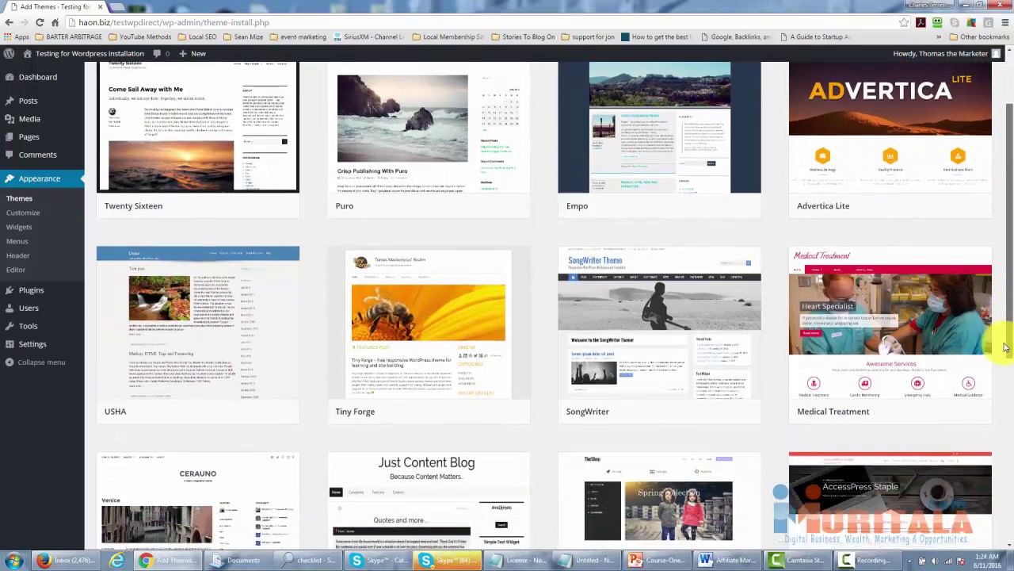
pyautogui.scroll(-5, 1005, 361)
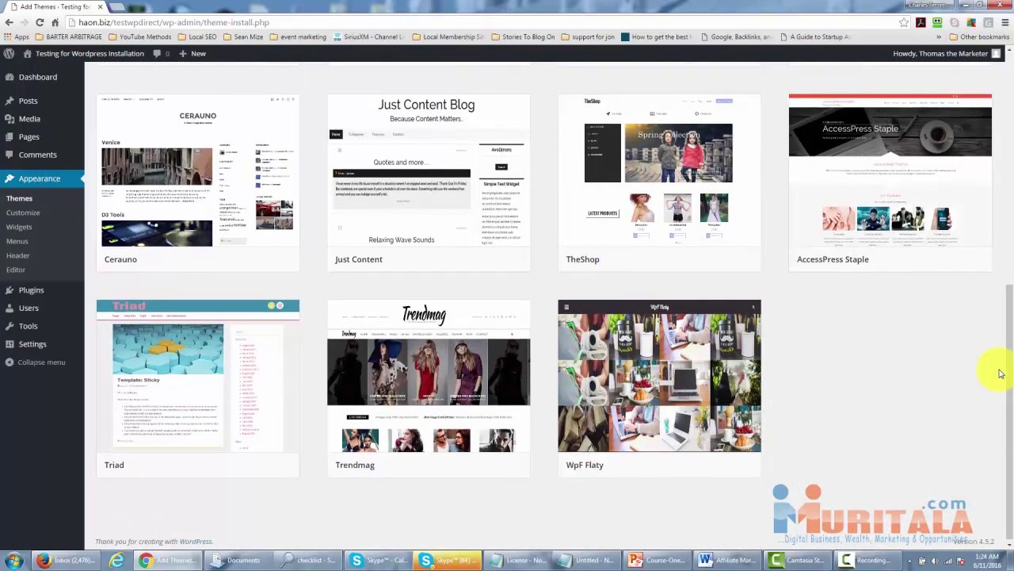
pyautogui.scroll(6, 1001, 372)
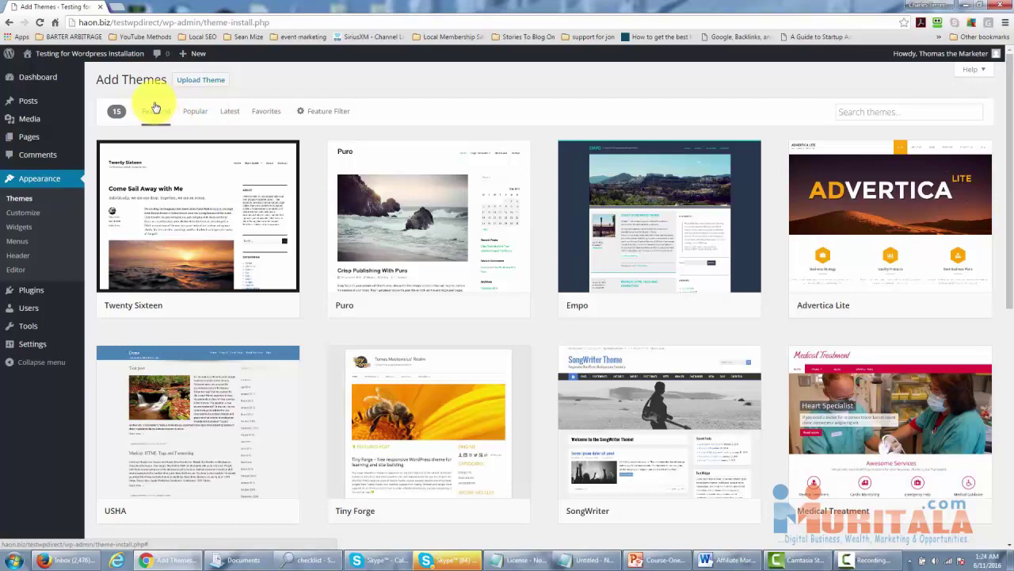
pyautogui.click(192, 117)
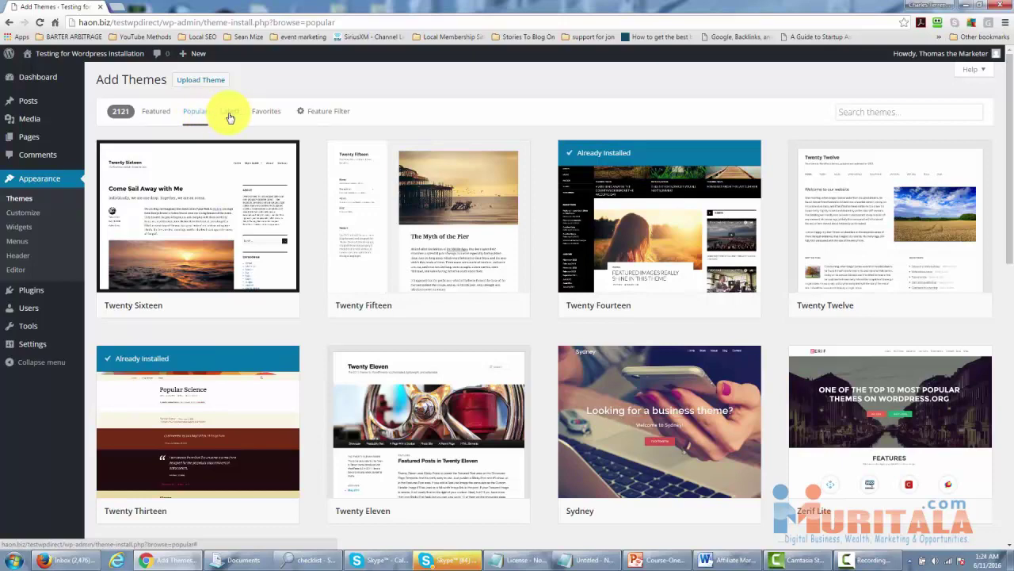
pyautogui.click(229, 117)
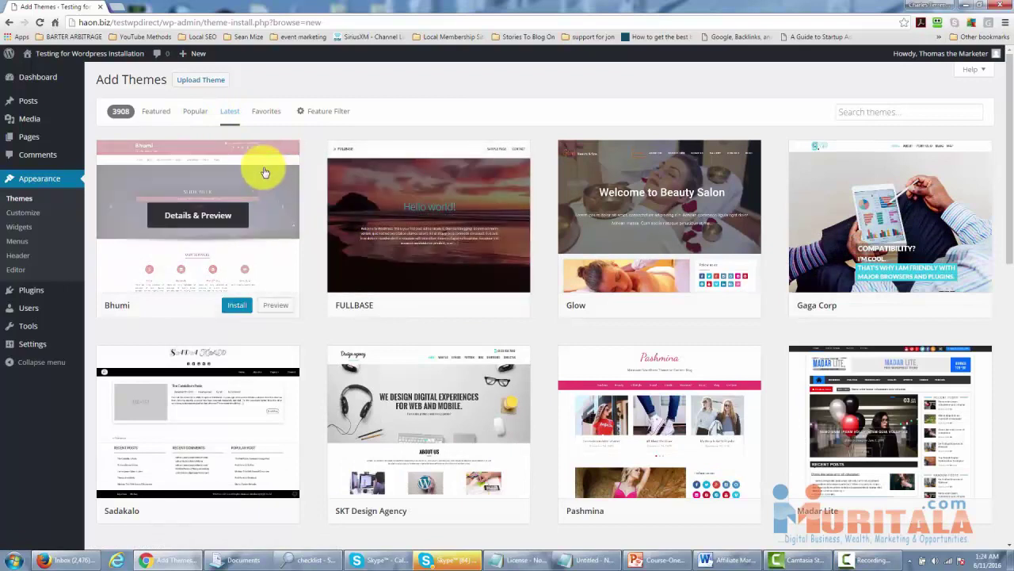
pyautogui.click(267, 112)
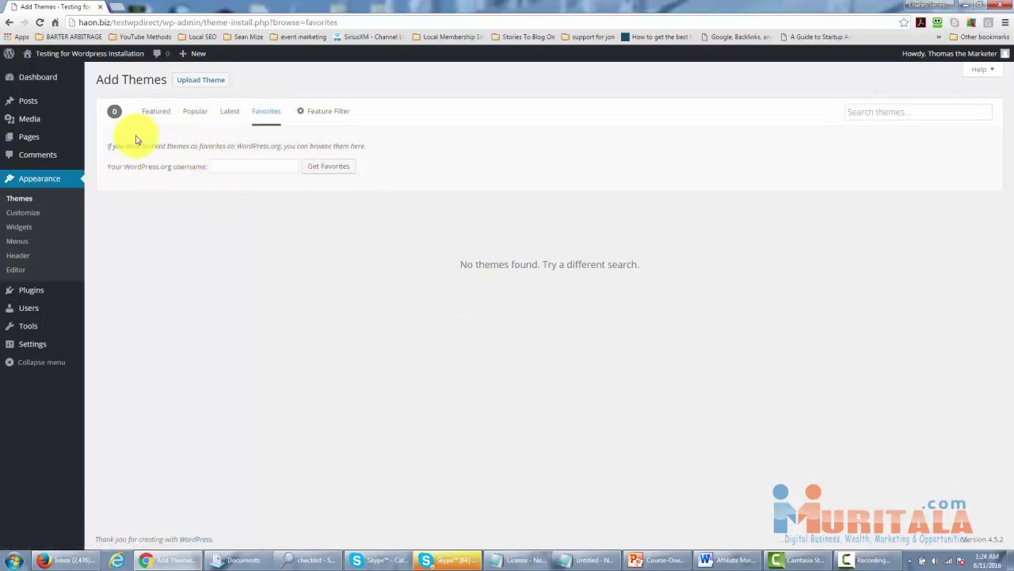
pyautogui.click(325, 116)
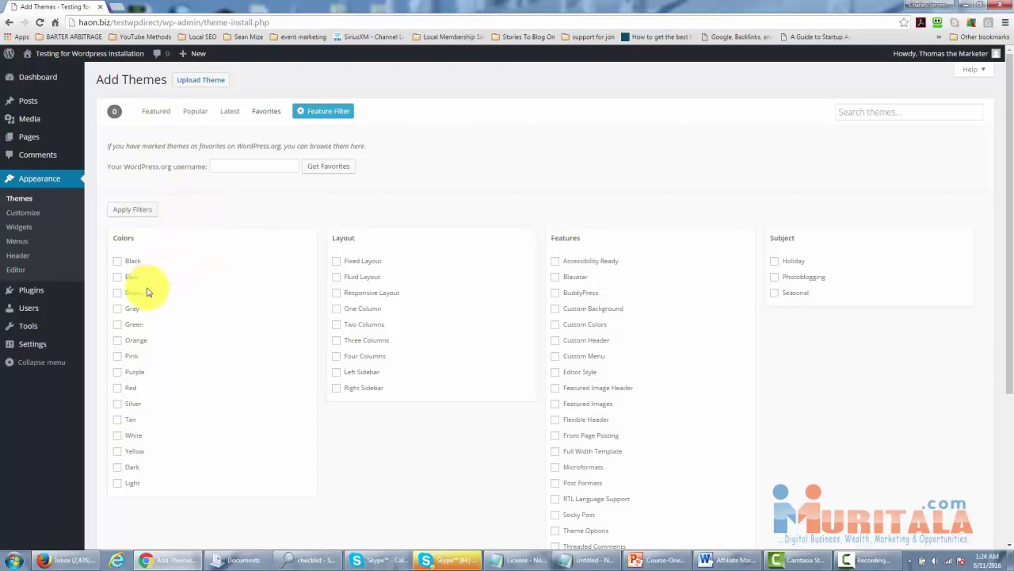
# Filter themes by the Blue colour and scroll through the 669 matching results.
pyautogui.click(117, 277)
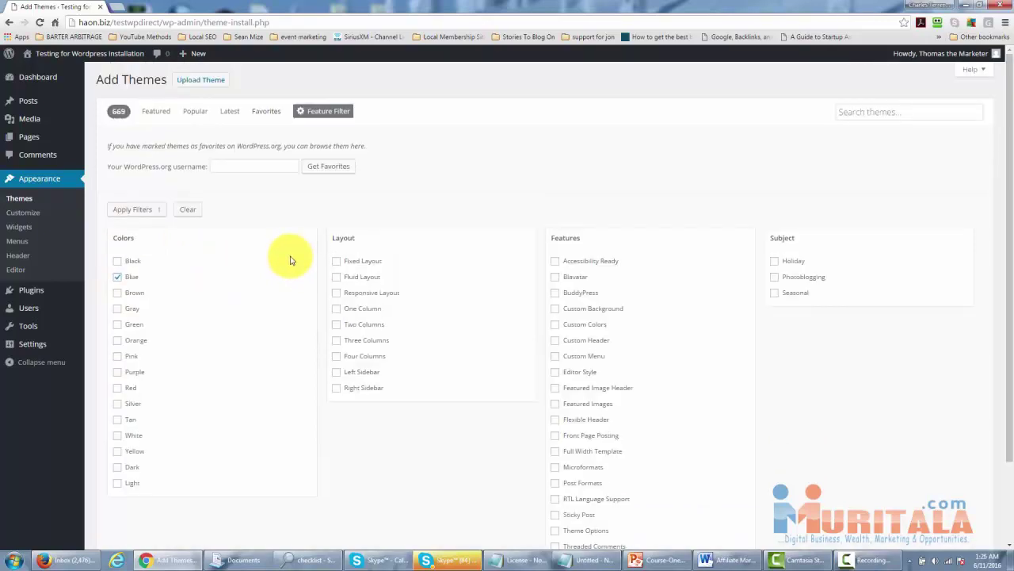
pyautogui.click(142, 214)
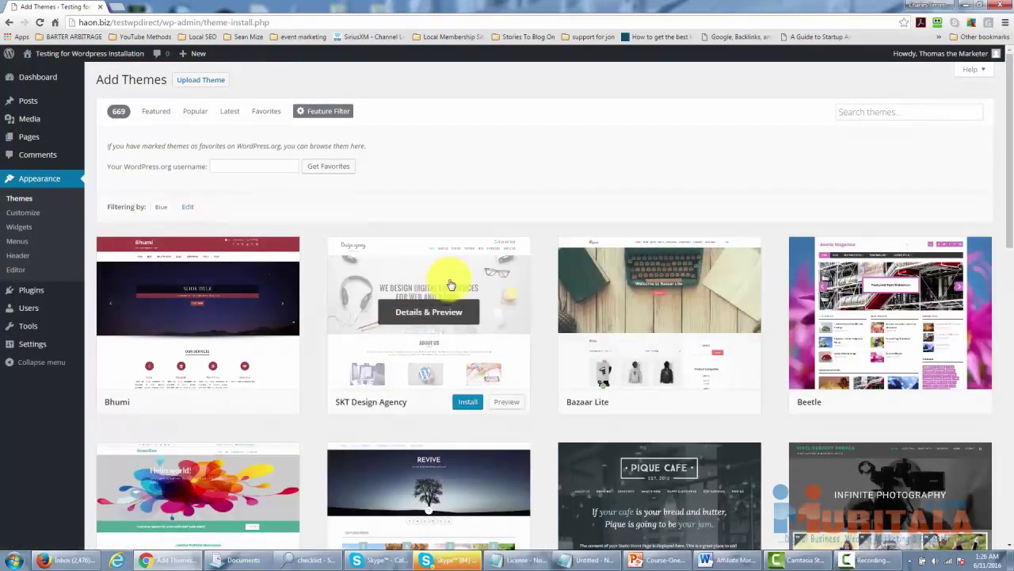
pyautogui.scroll(-2, 505, 325)
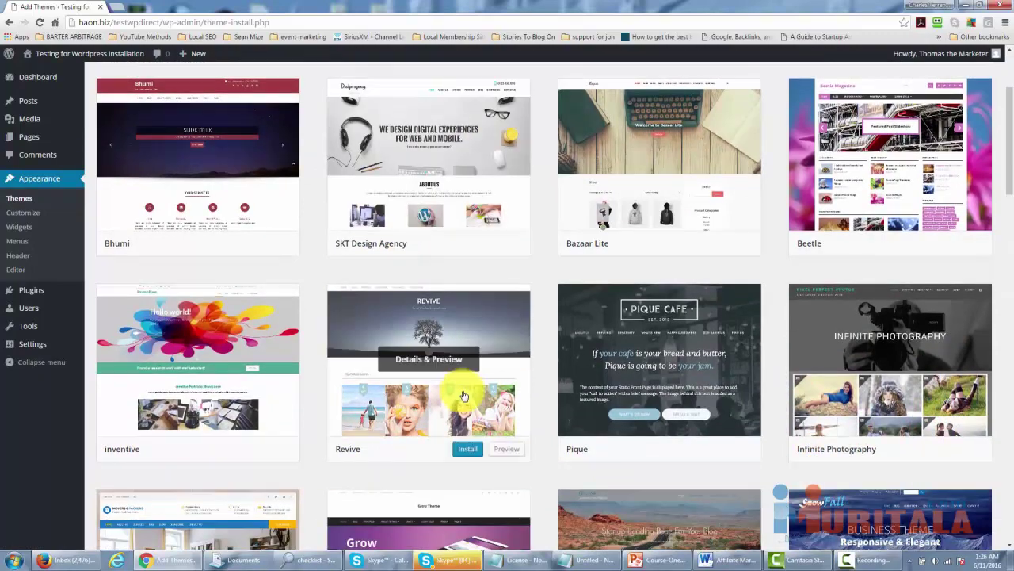
pyautogui.scroll(-2, 463, 396)
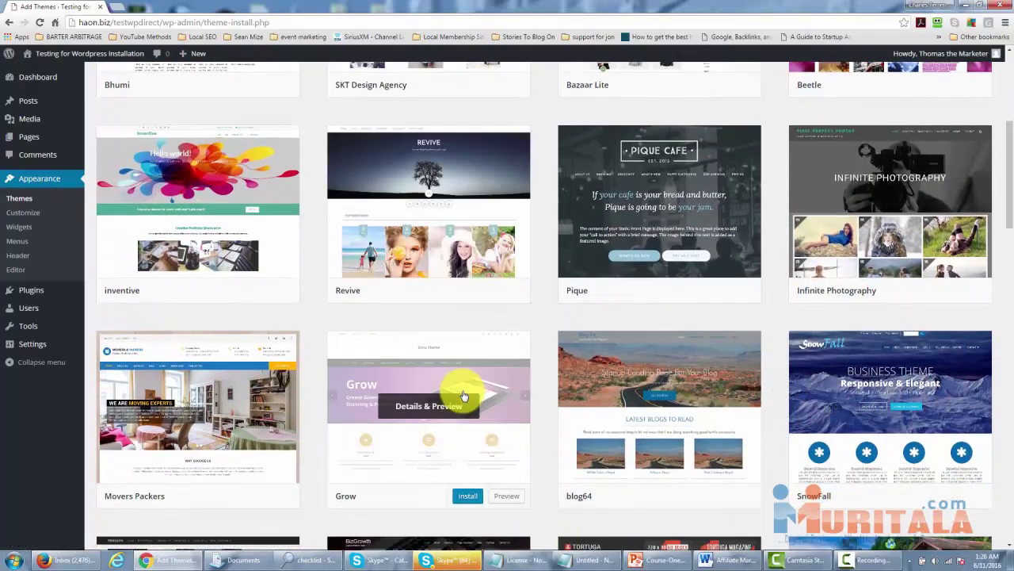
pyautogui.scroll(-2, 435, 347)
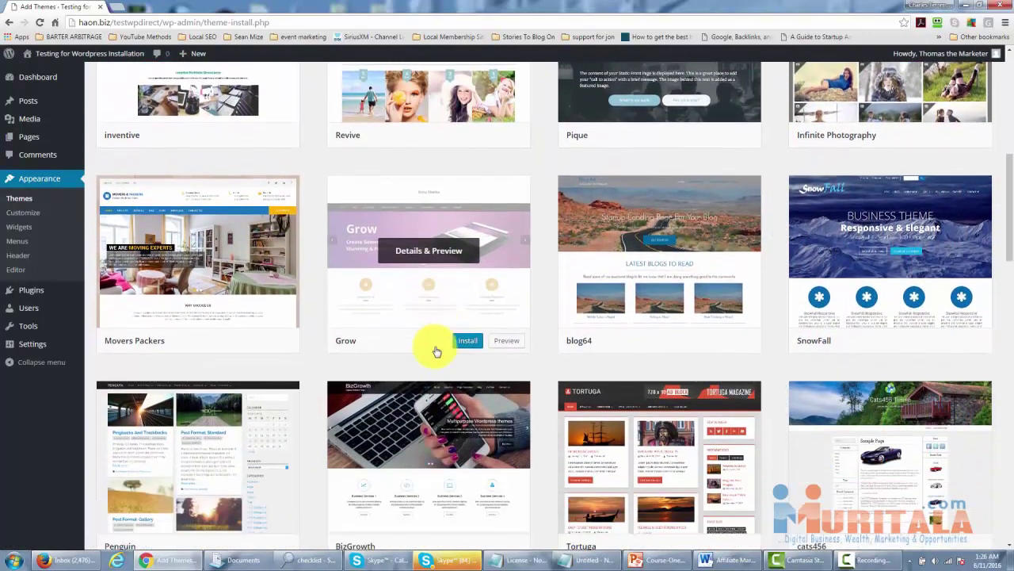
pyautogui.scroll(-2, 400, 351)
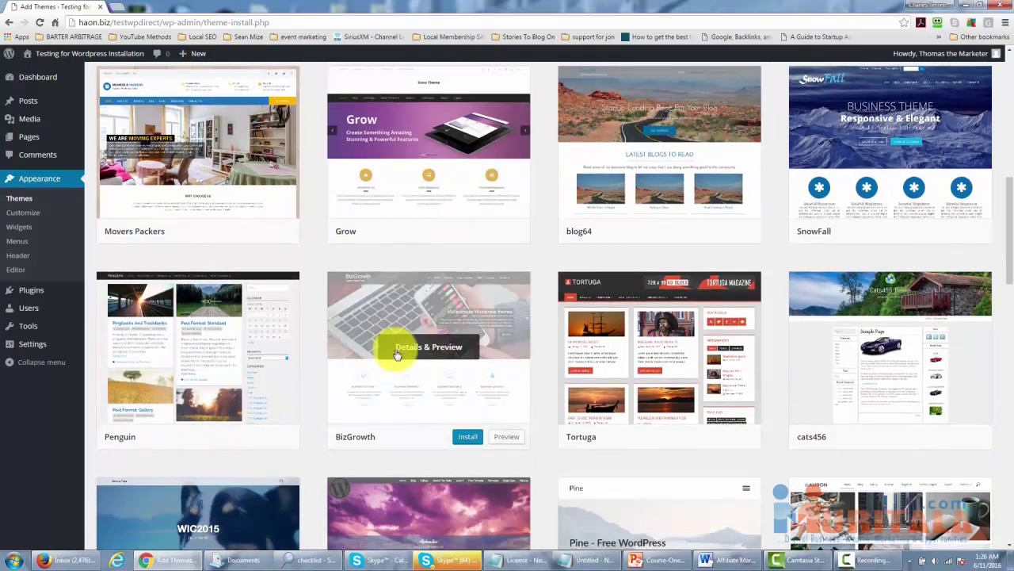
pyautogui.scroll(-1, 398, 354)
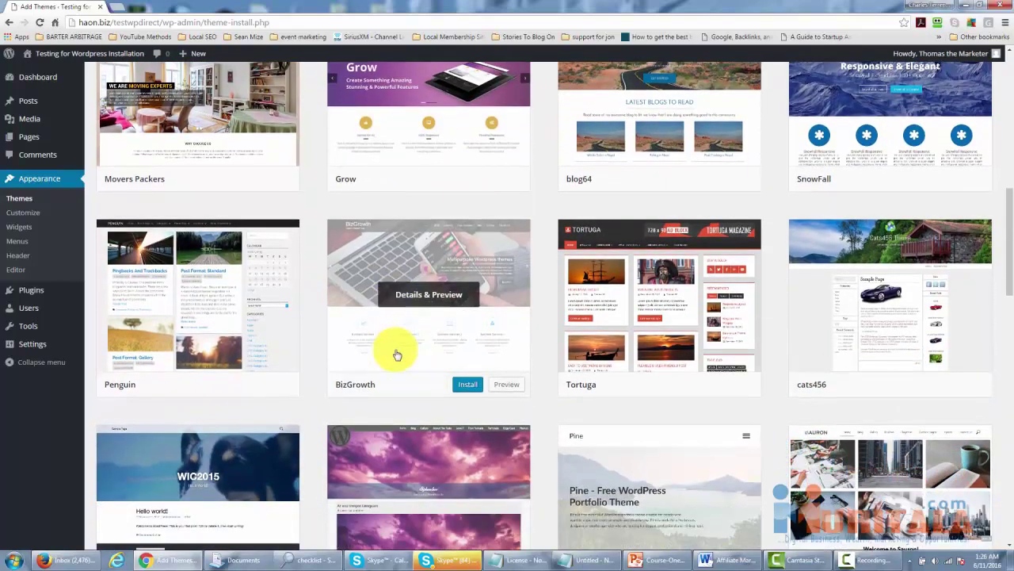
pyautogui.click(503, 387)
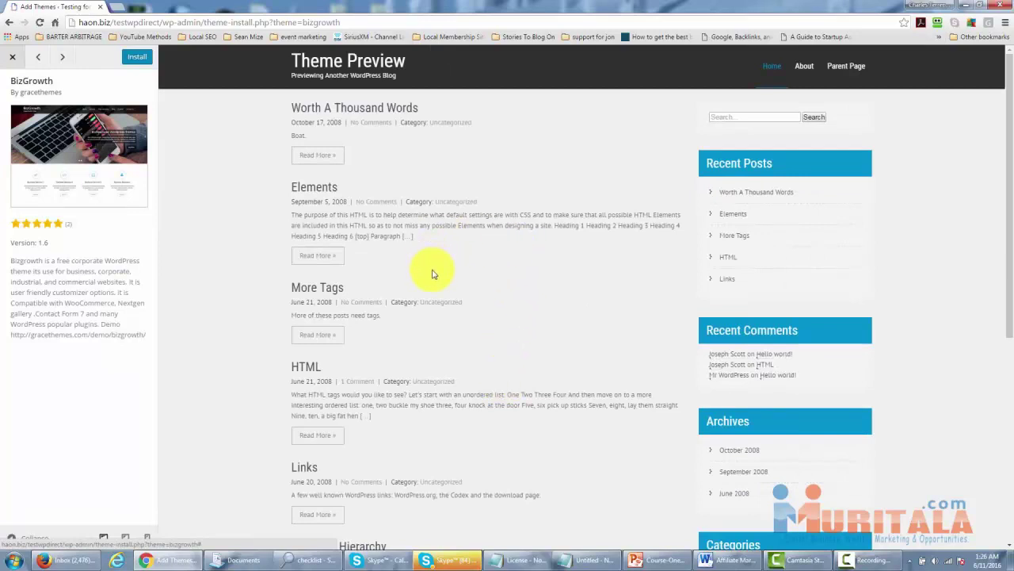
pyautogui.scroll(-2, 432, 273)
pyautogui.scroll(2, 432, 273)
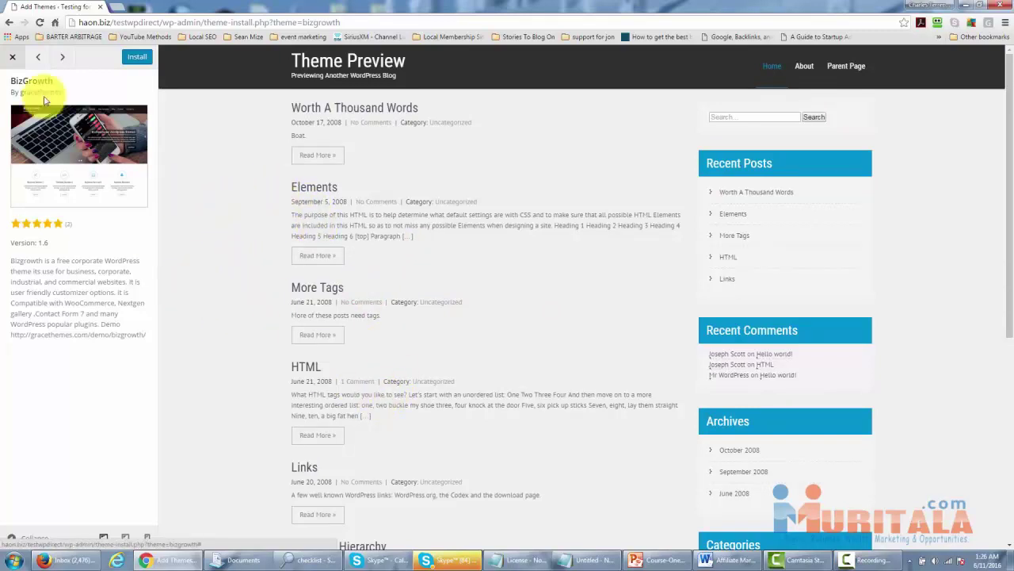
pyautogui.click(13, 60)
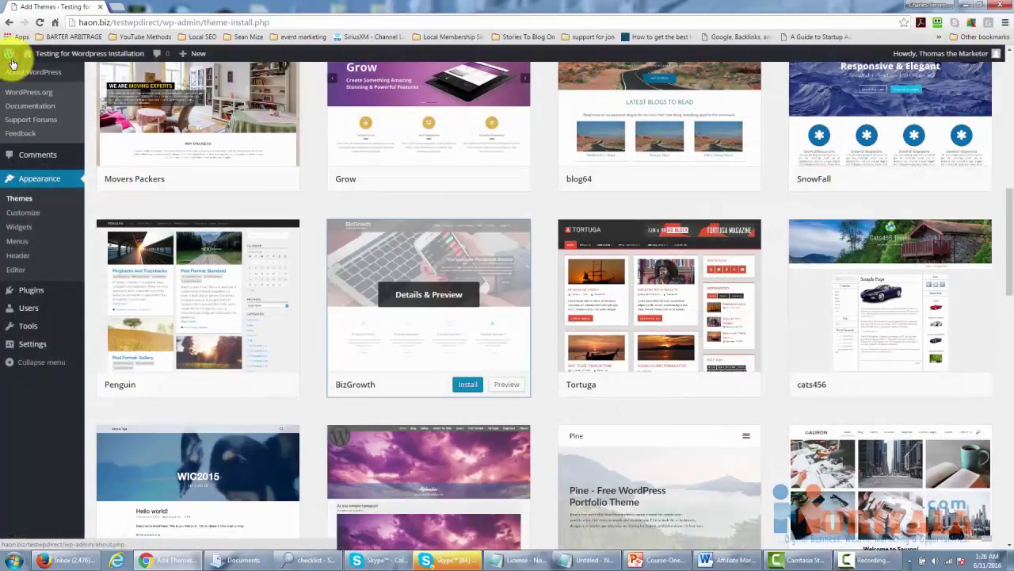
pyautogui.scroll(3, 283, 260)
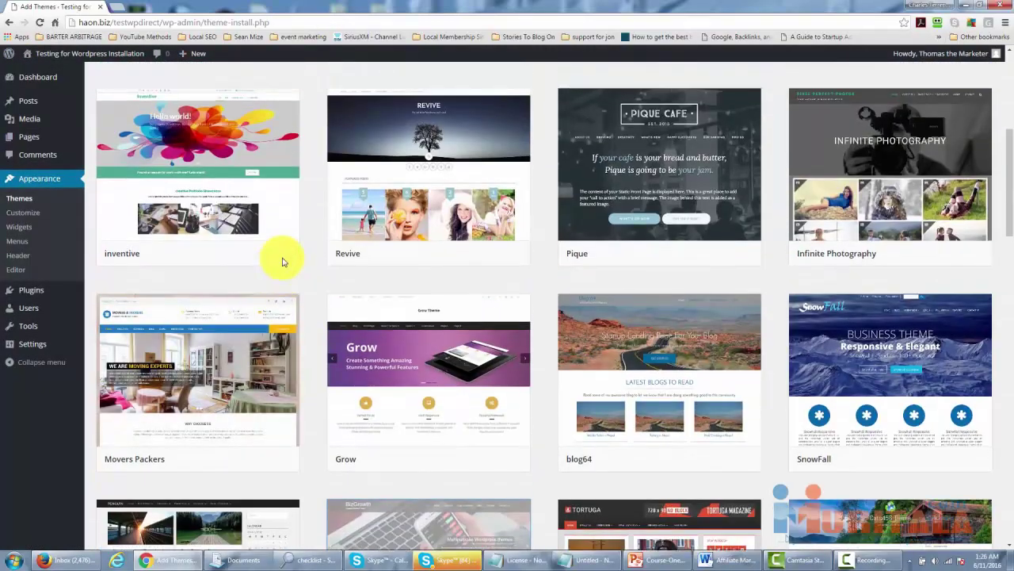
pyautogui.scroll(4, 283, 261)
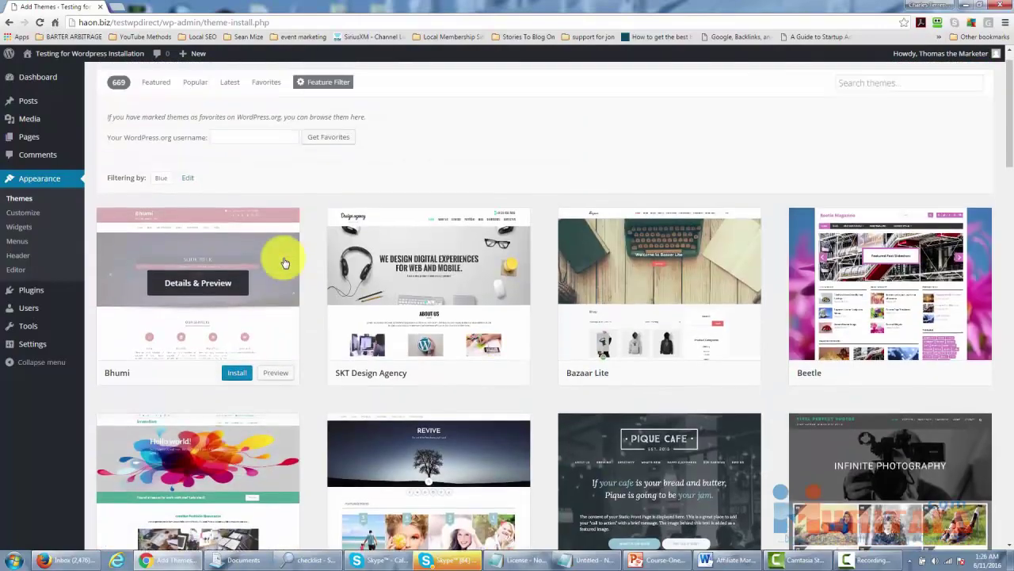
pyautogui.scroll(1, 285, 262)
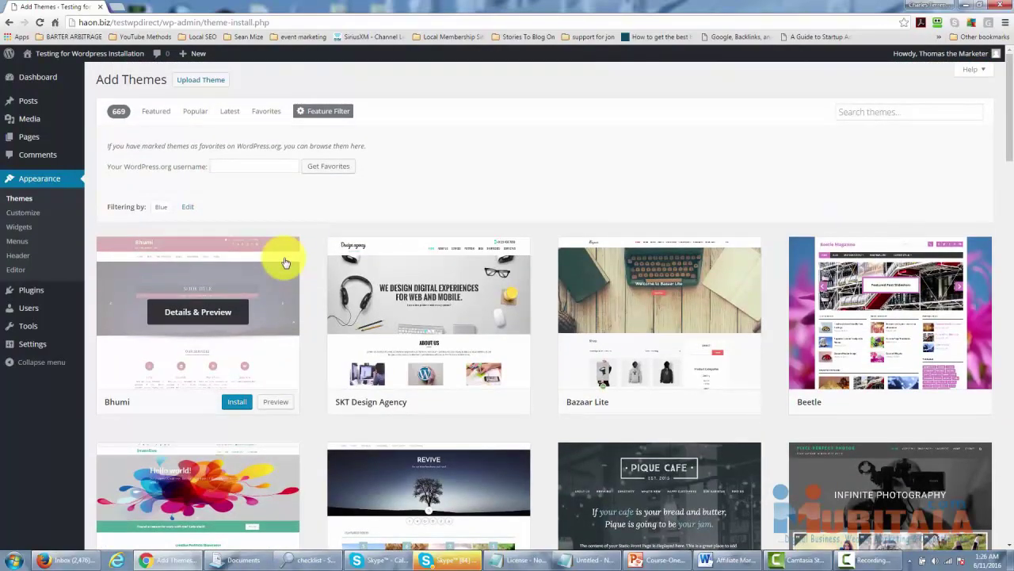
pyautogui.scroll(-1, 285, 262)
pyautogui.scroll(-1, 286, 262)
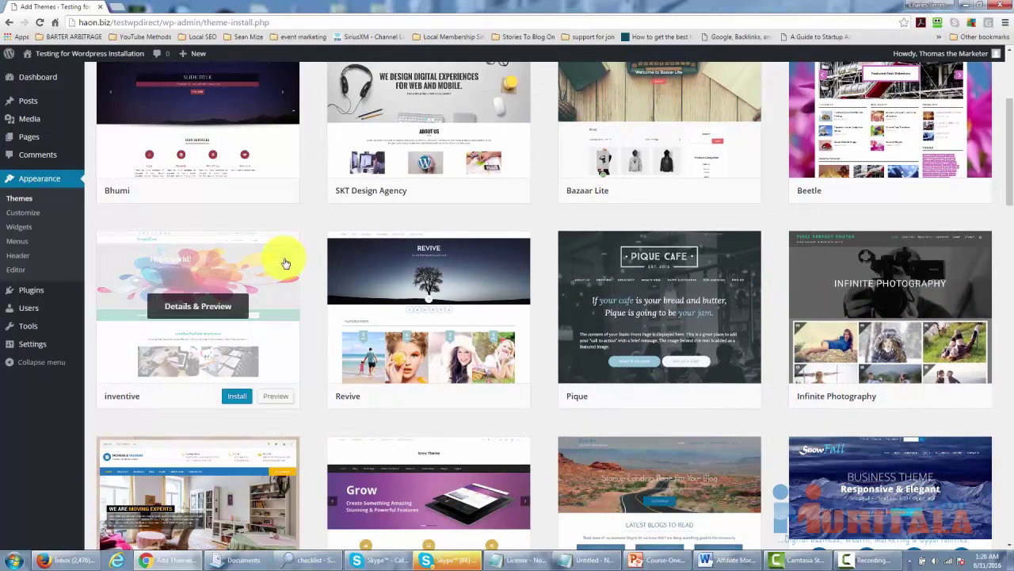
pyautogui.scroll(-2, 286, 262)
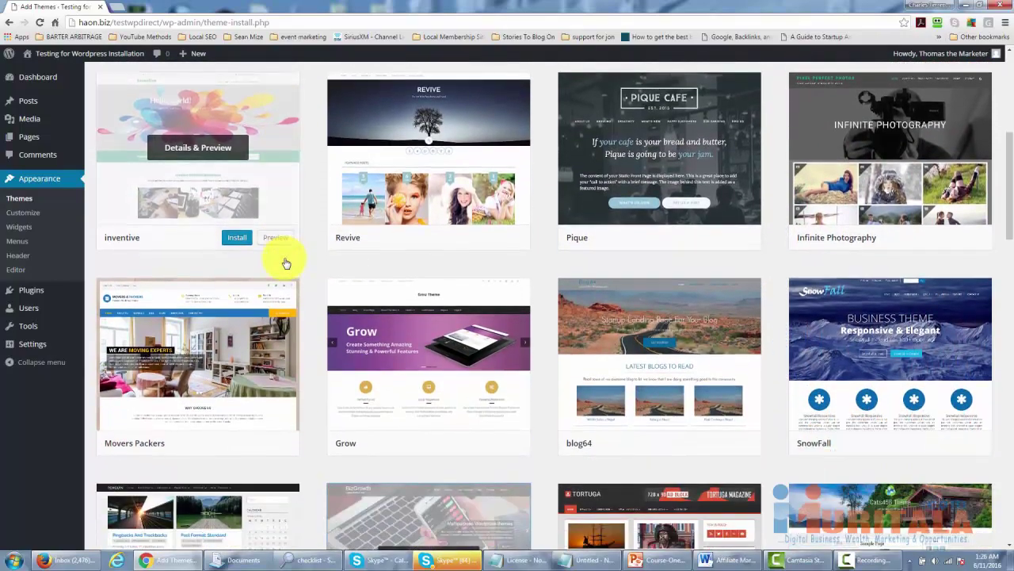
pyautogui.scroll(-1, 286, 263)
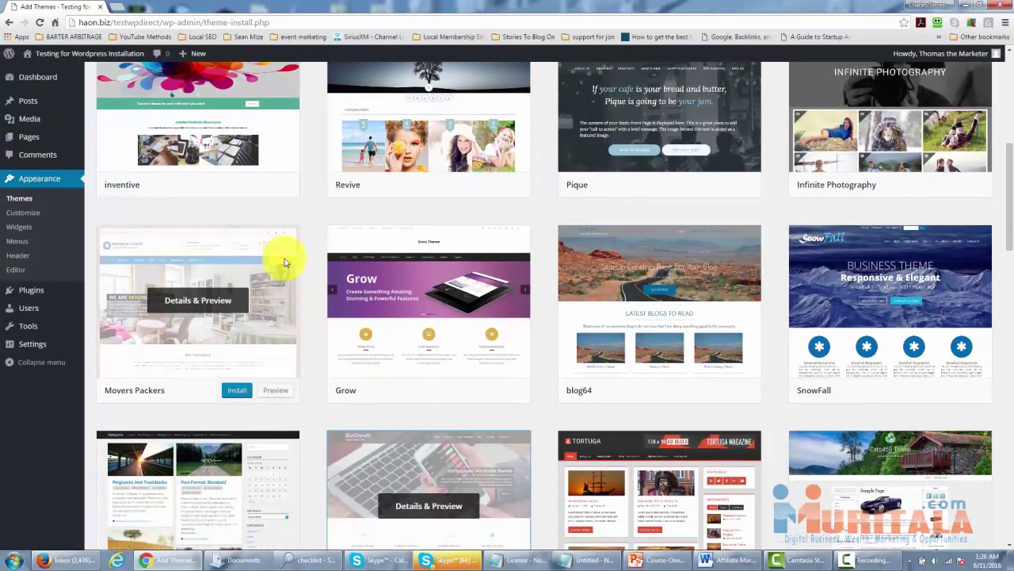
pyautogui.scroll(-1, 285, 266)
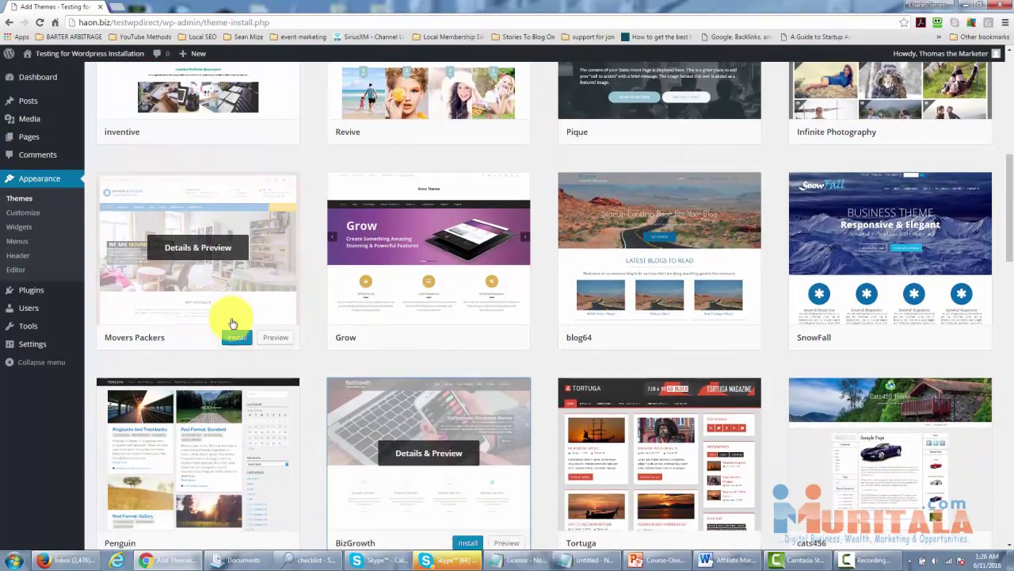
# Install Movers Packers, live-preview it, and save and activate it from the Customizer.
pyautogui.click(235, 339)
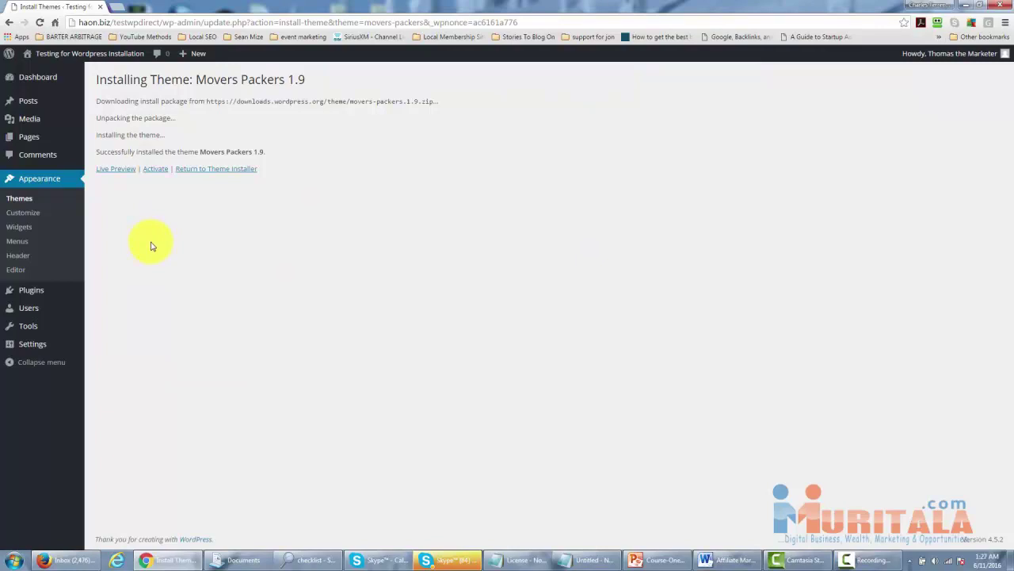
pyautogui.click(118, 172)
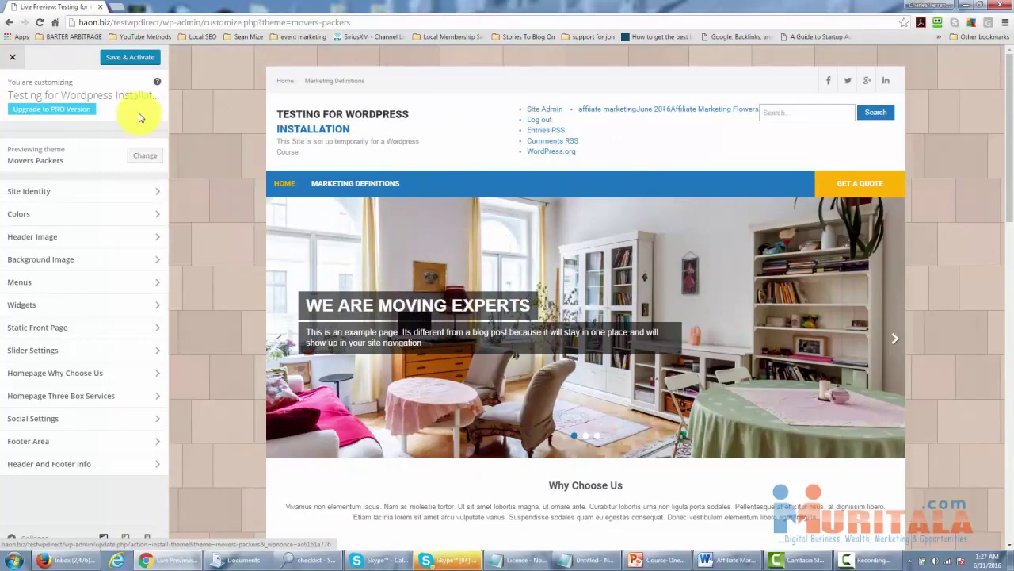
pyautogui.click(122, 59)
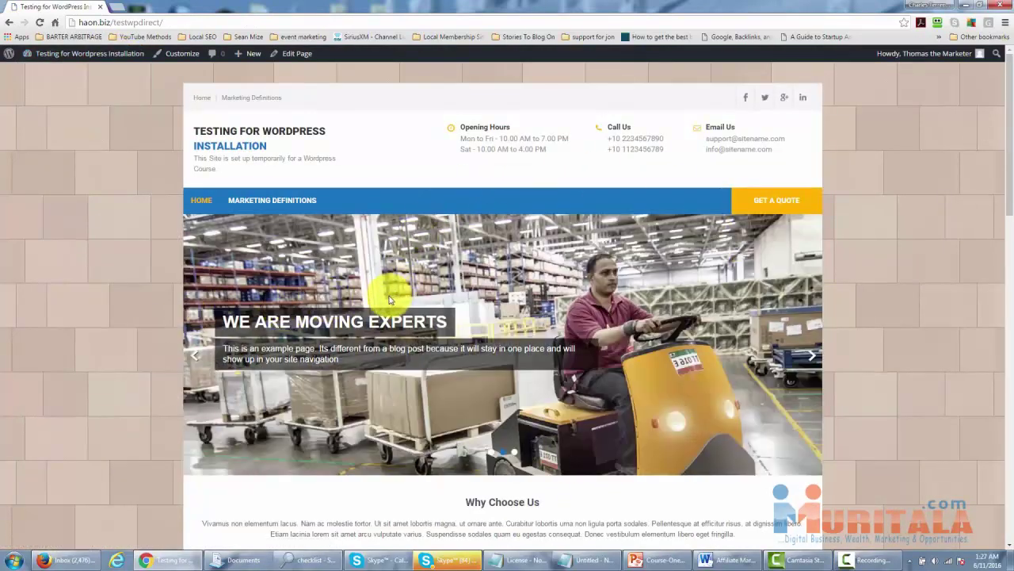
# Return to the Dashboard and reach Appearance > Themes, where Movers Packers is active.
pyautogui.moveTo(70, 57)
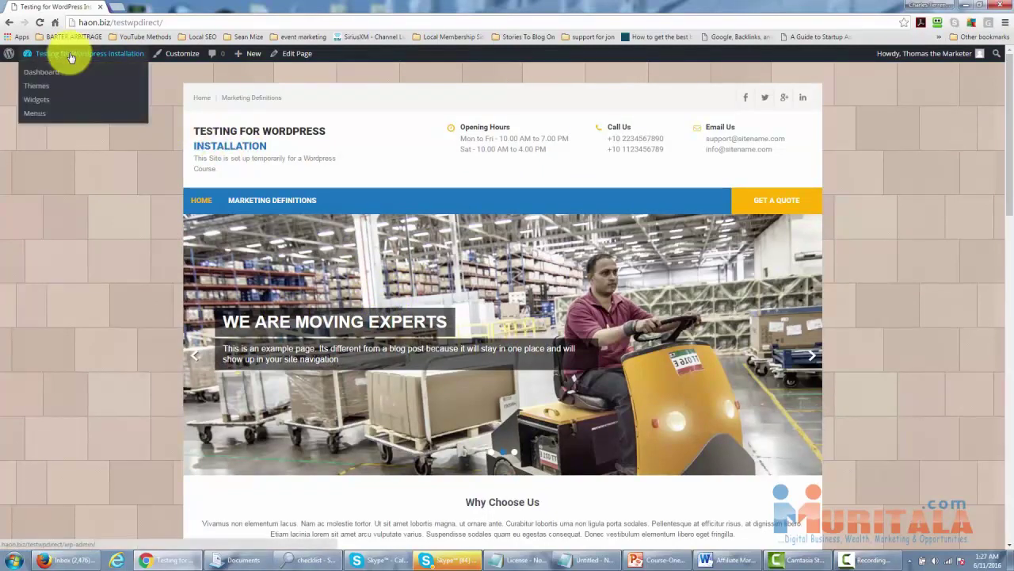
pyautogui.click(52, 73)
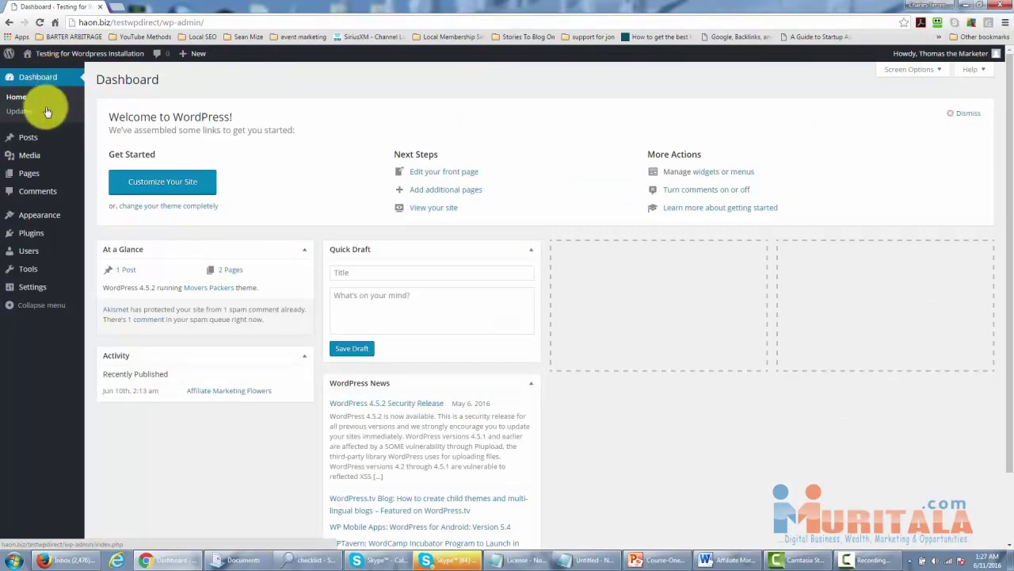
pyautogui.moveTo(45, 224)
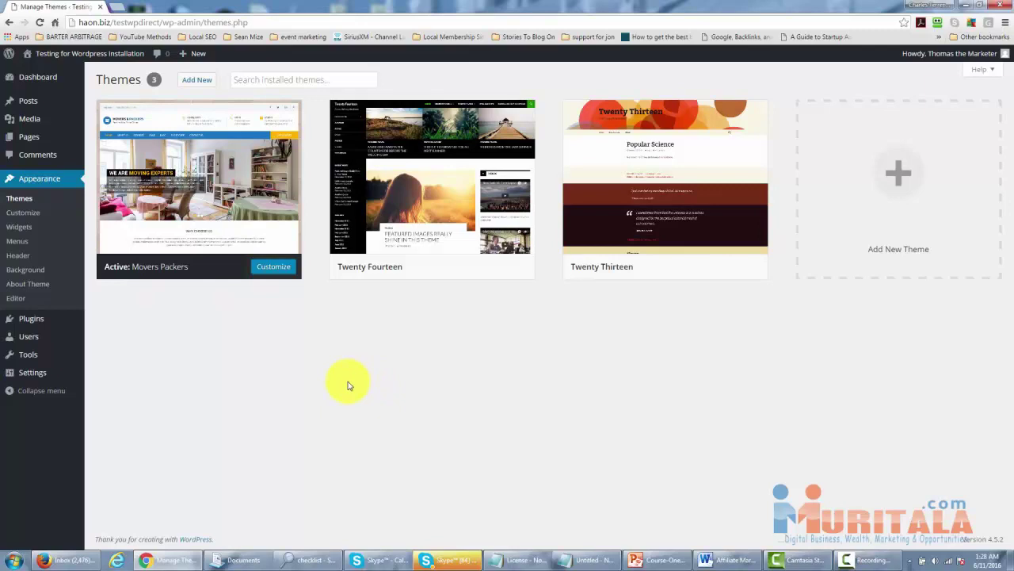
# Open the Customizer for Movers Packers, then close it to return to the Dashboard.
pyautogui.click(271, 269)
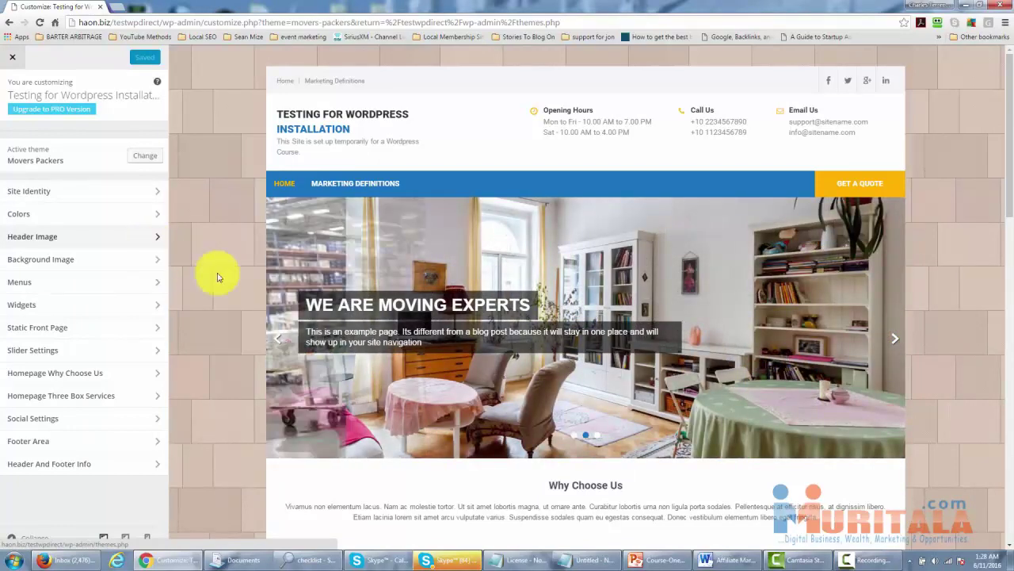
pyautogui.click(13, 59)
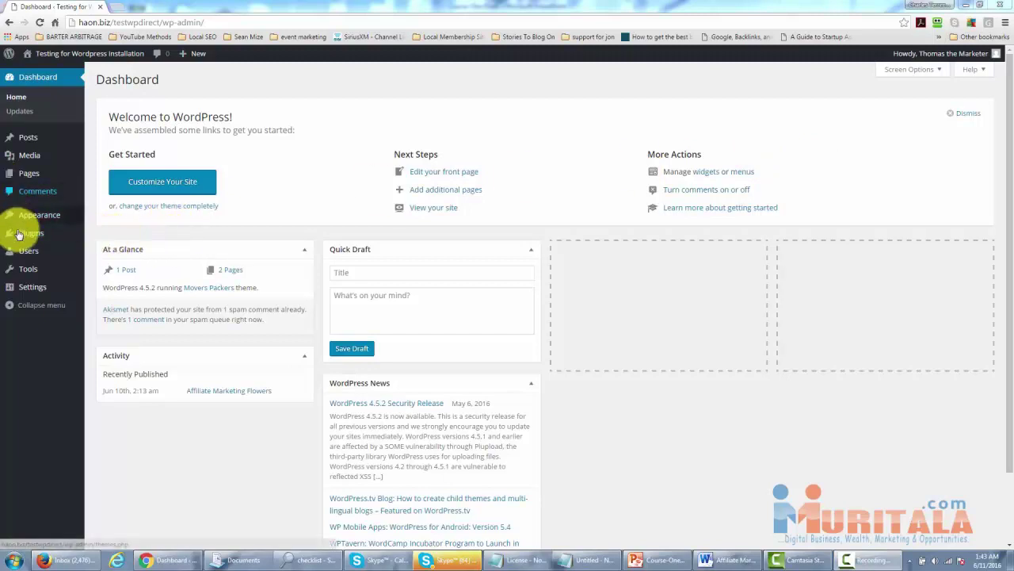
# Go to Plugins and open the Add New page with featured plugins like Jetpack and BuddyPress.
pyautogui.moveTo(19, 235)
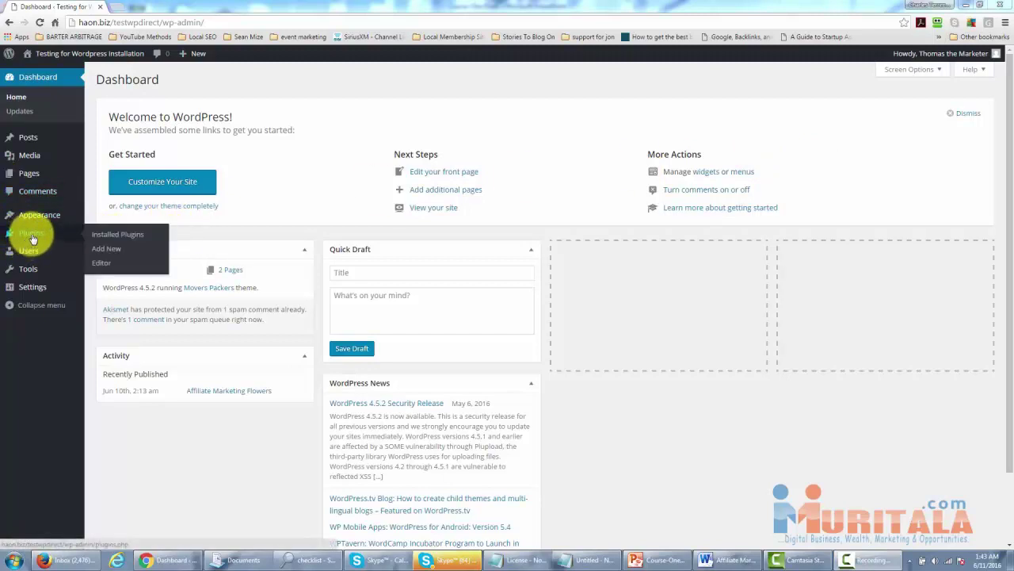
pyautogui.click(32, 236)
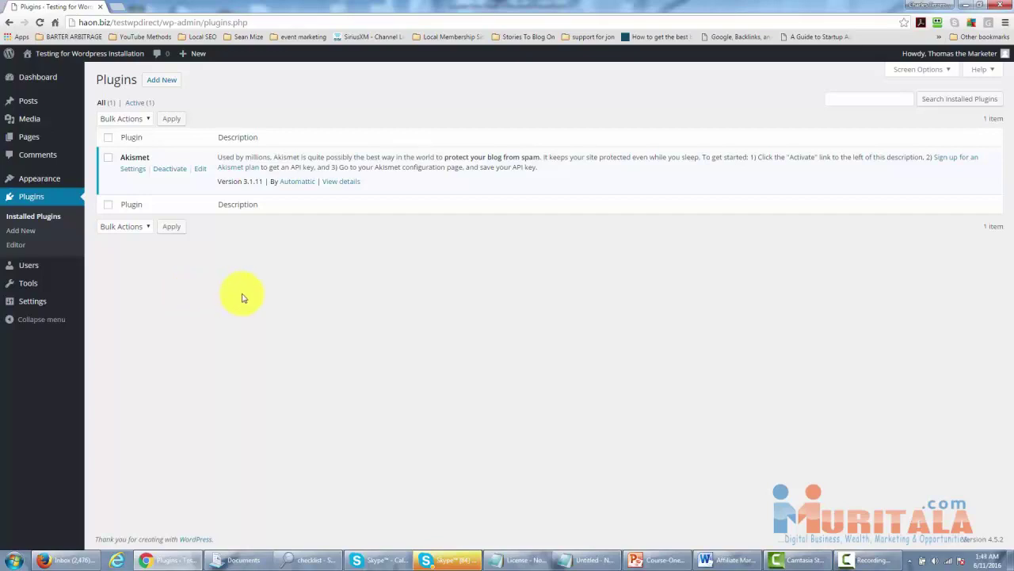
pyautogui.click(161, 82)
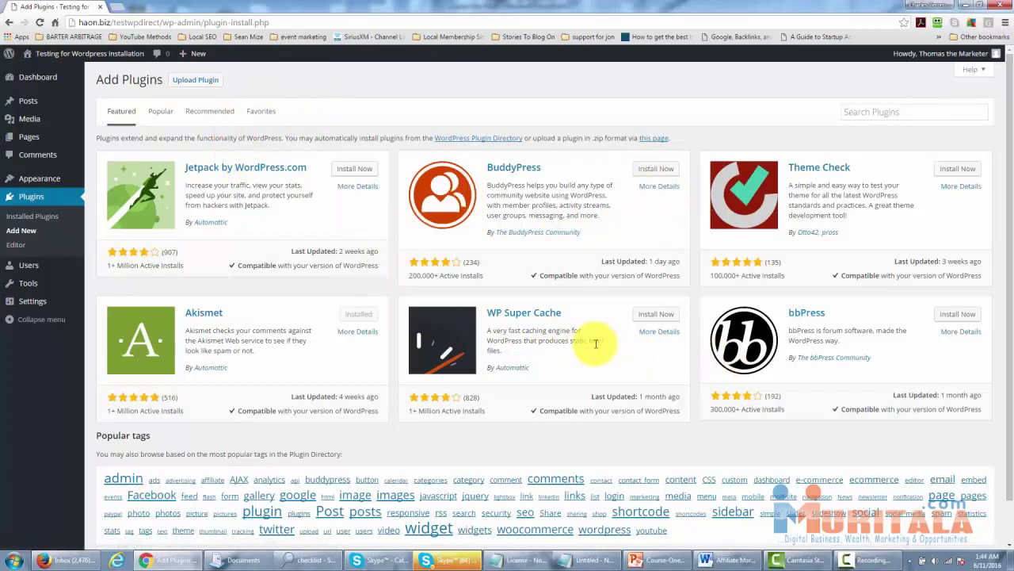
# View the Popular plugins, then the Recommended list of 1,511 plugins.
pyautogui.click(154, 115)
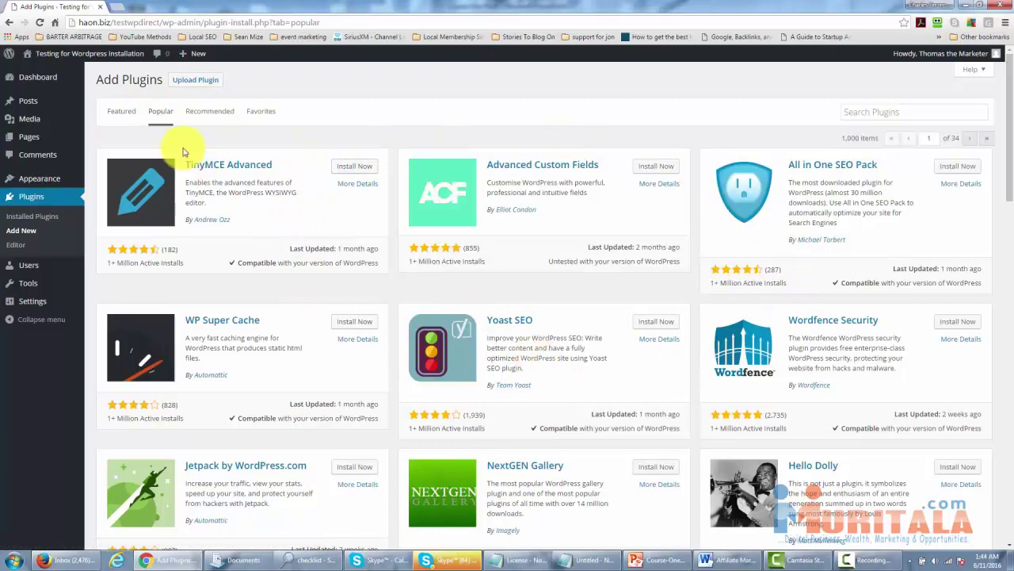
pyautogui.click(212, 115)
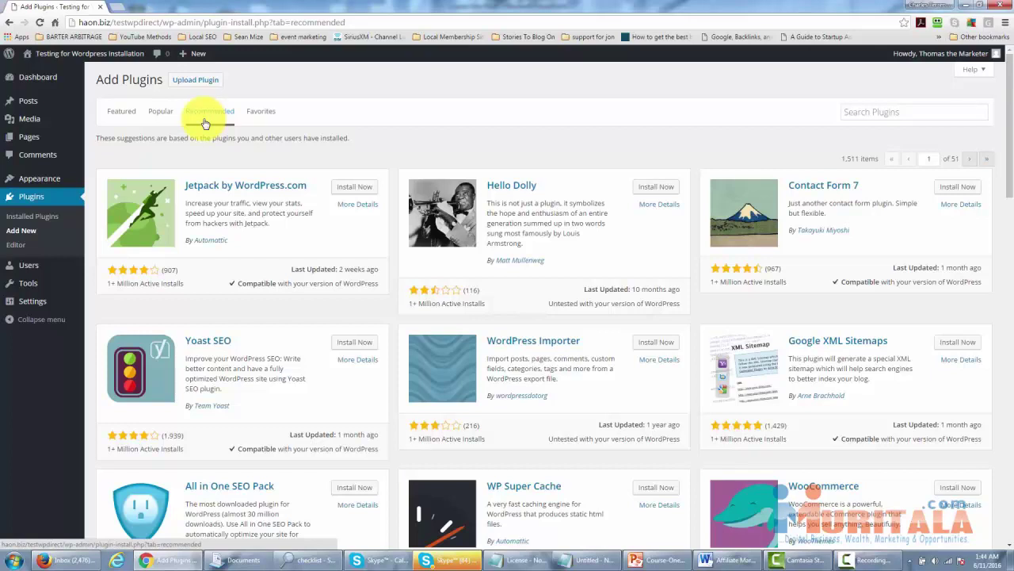
# Search the plugin directory for 'google analytics'.
pyautogui.click(859, 111)
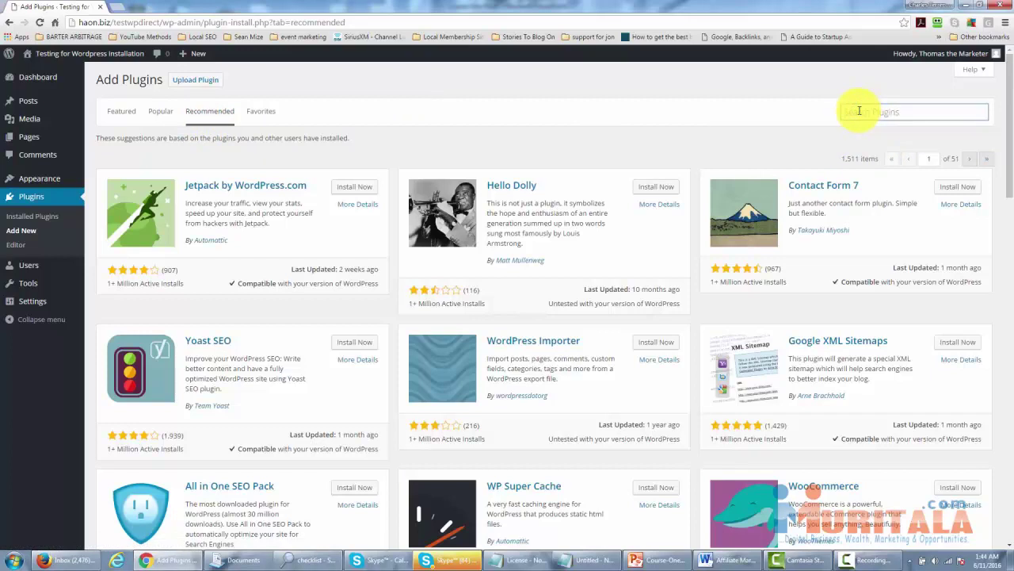
pyautogui.write('google analytics')
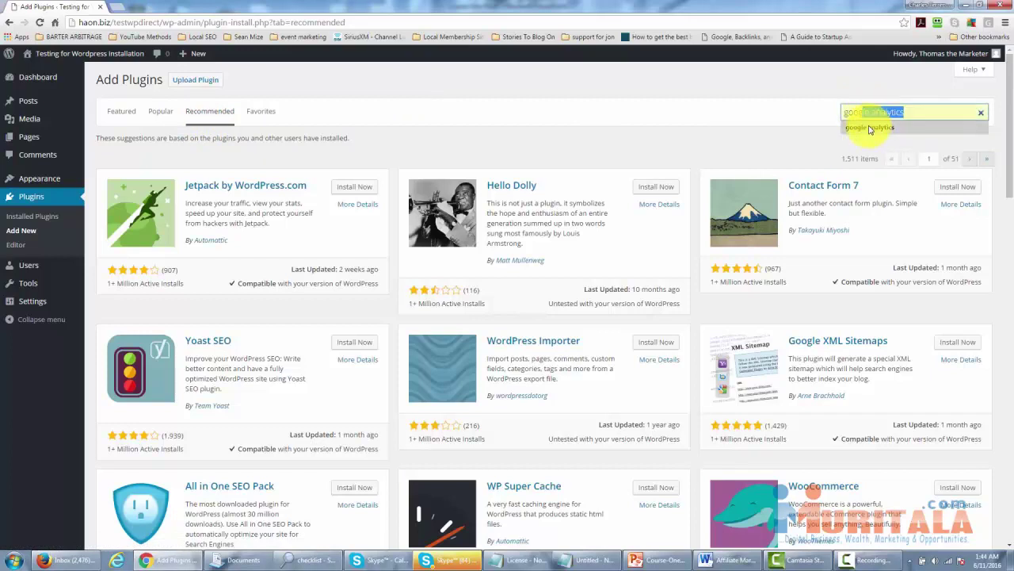
pyautogui.click(870, 127)
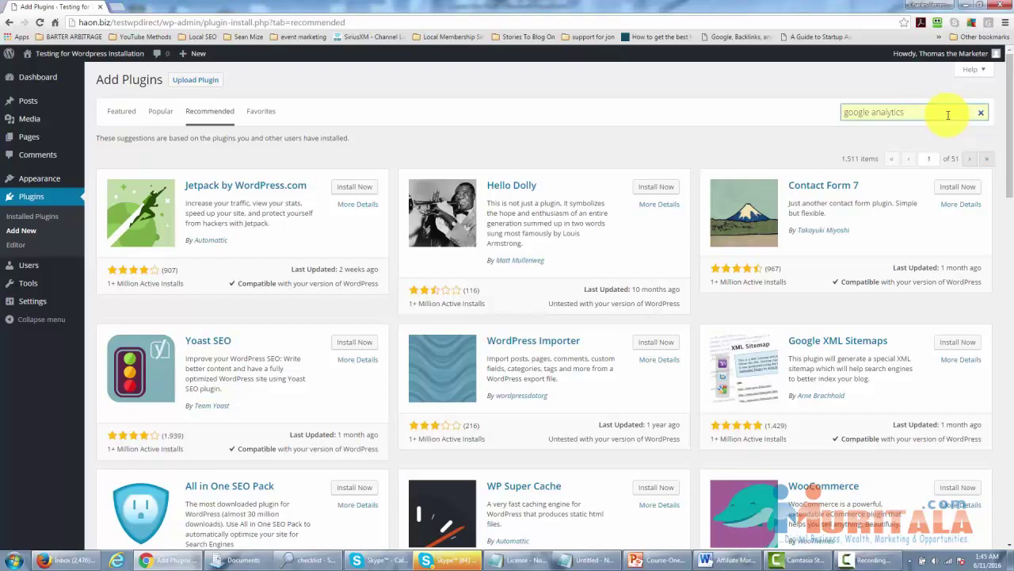
pyautogui.press('Return')
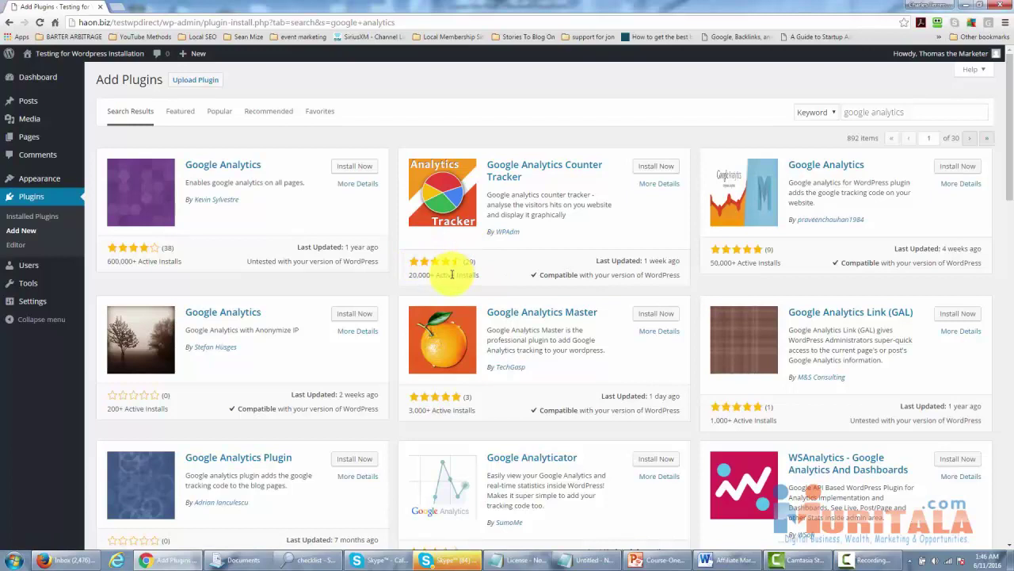
# Install and activate the Google Analytics Counter Tracker 3.1.2 plugin.
pyautogui.click(650, 172)
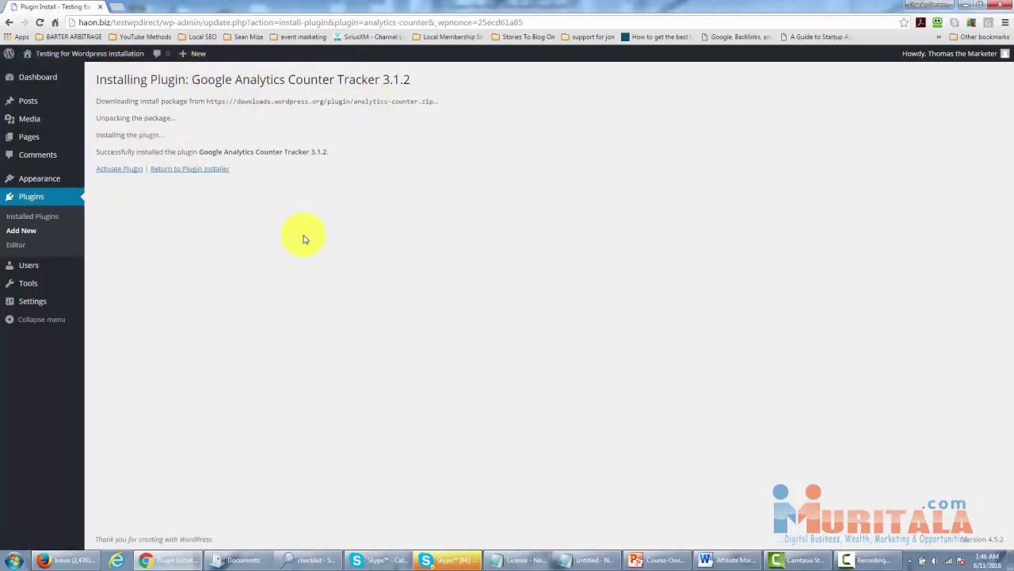
pyautogui.click(123, 171)
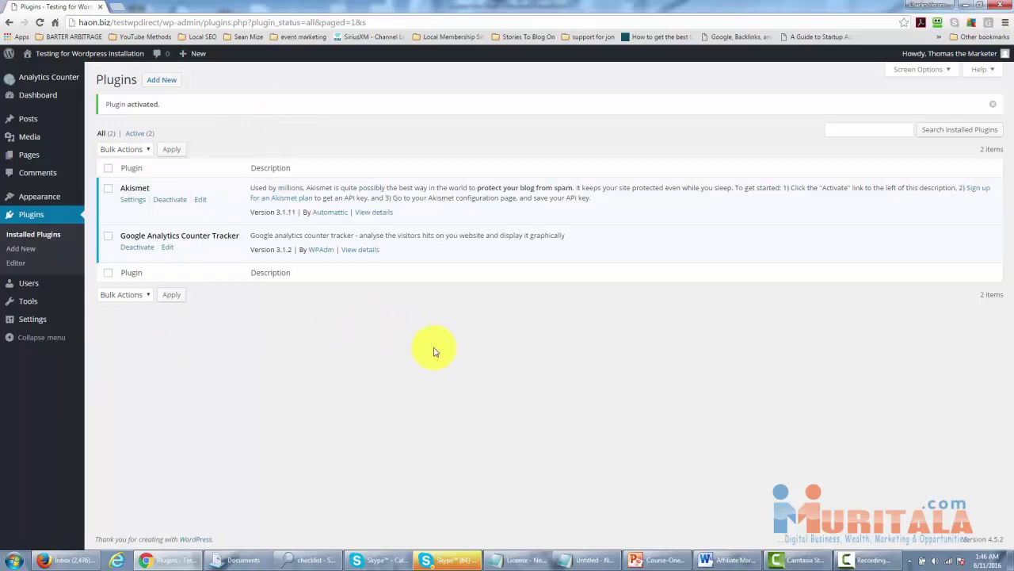
# Open General Settings, then the Analytics Counter plugin's settings page.
pyautogui.click(35, 321)
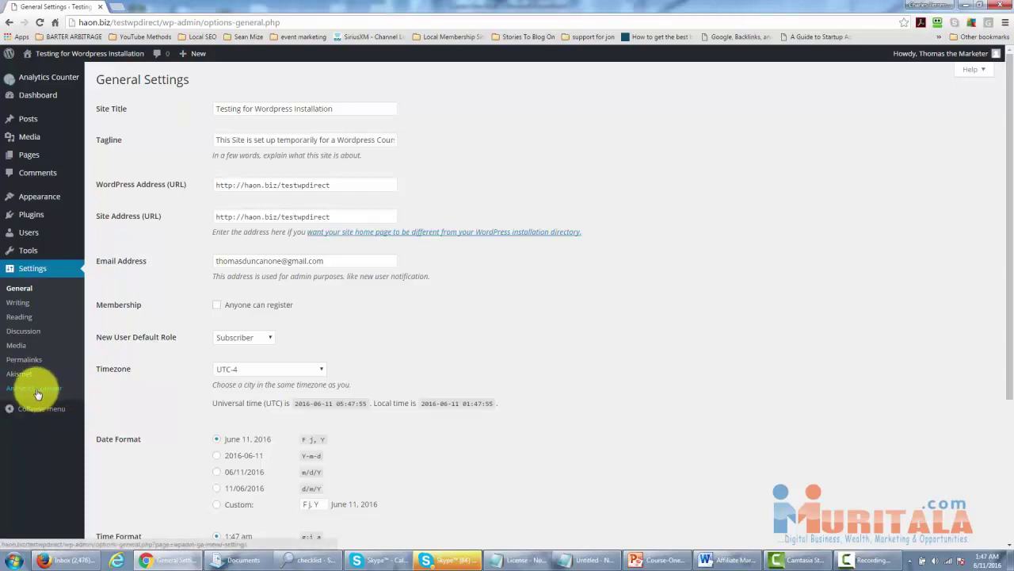
pyautogui.click(35, 389)
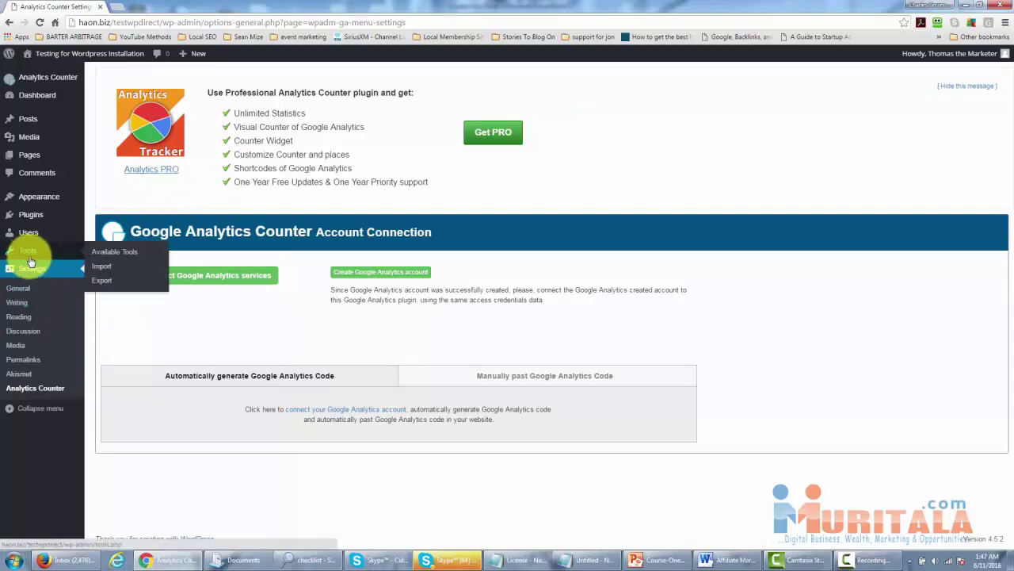
# Browse the Popular tab of the Add Plugins list.
pyautogui.moveTo(46, 131)
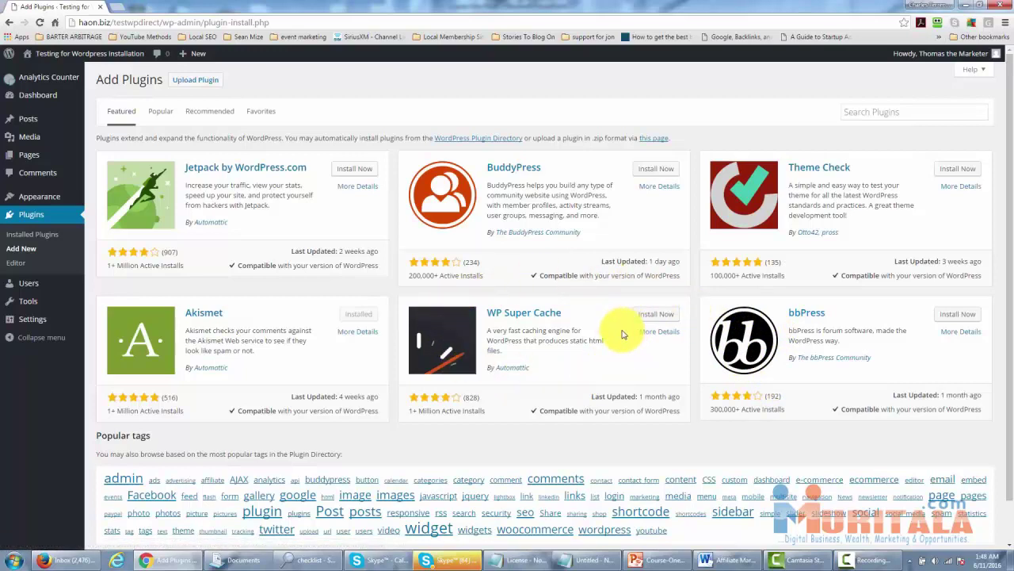
pyautogui.click(157, 114)
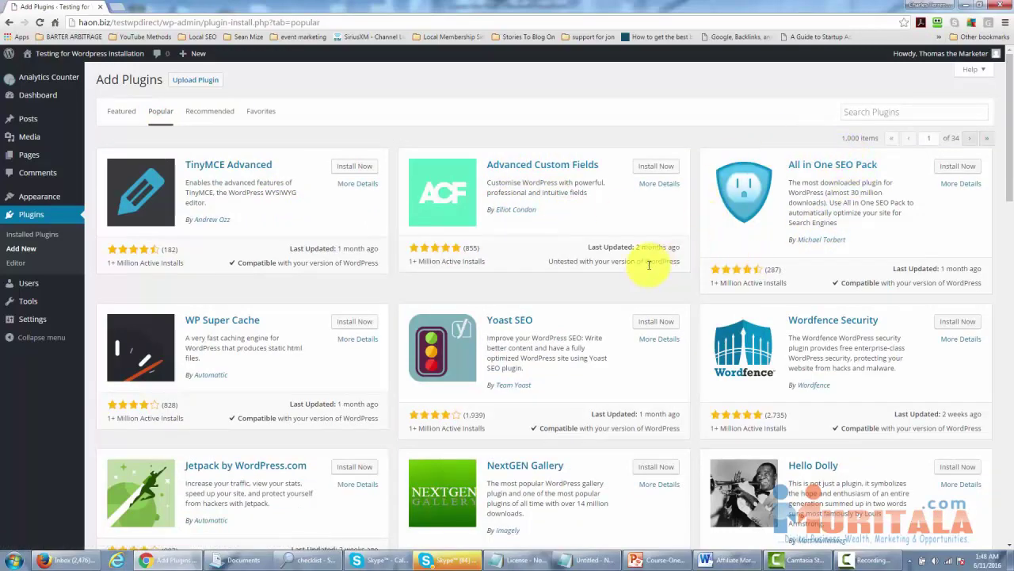
pyautogui.scroll(-1, 650, 268)
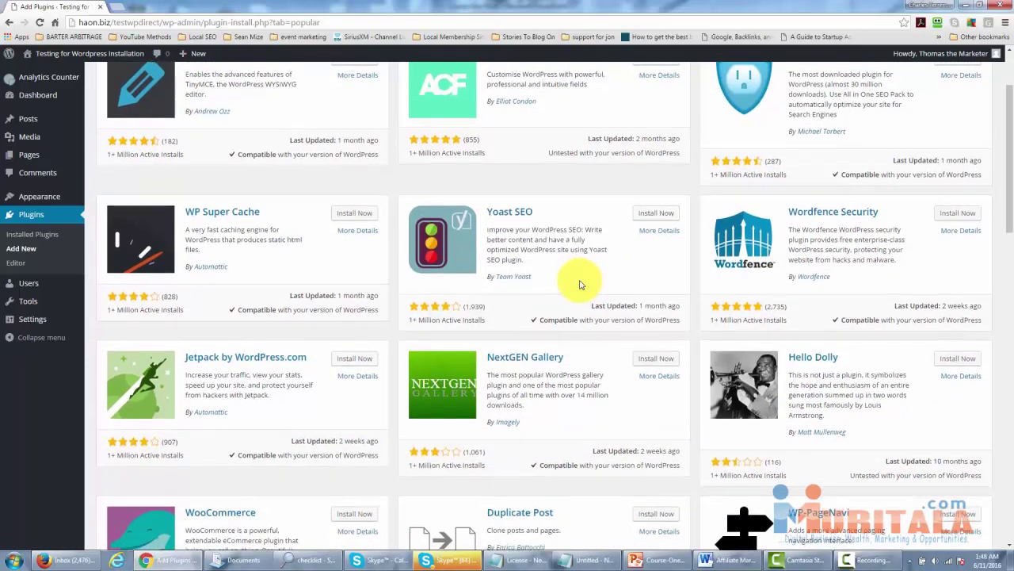
pyautogui.scroll(-1, 579, 283)
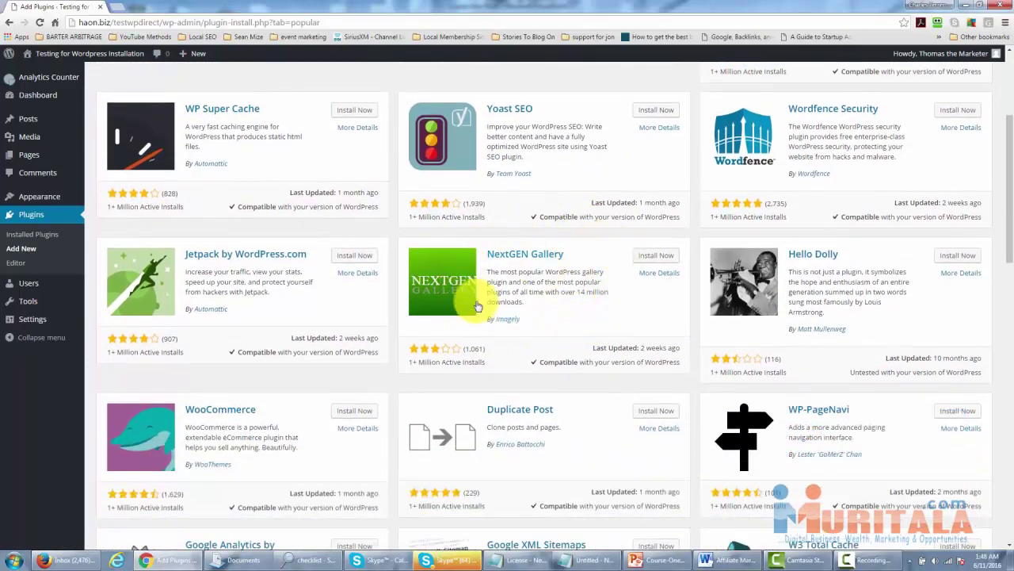
pyautogui.scroll(2, 547, 321)
pyautogui.scroll(-2, 560, 260)
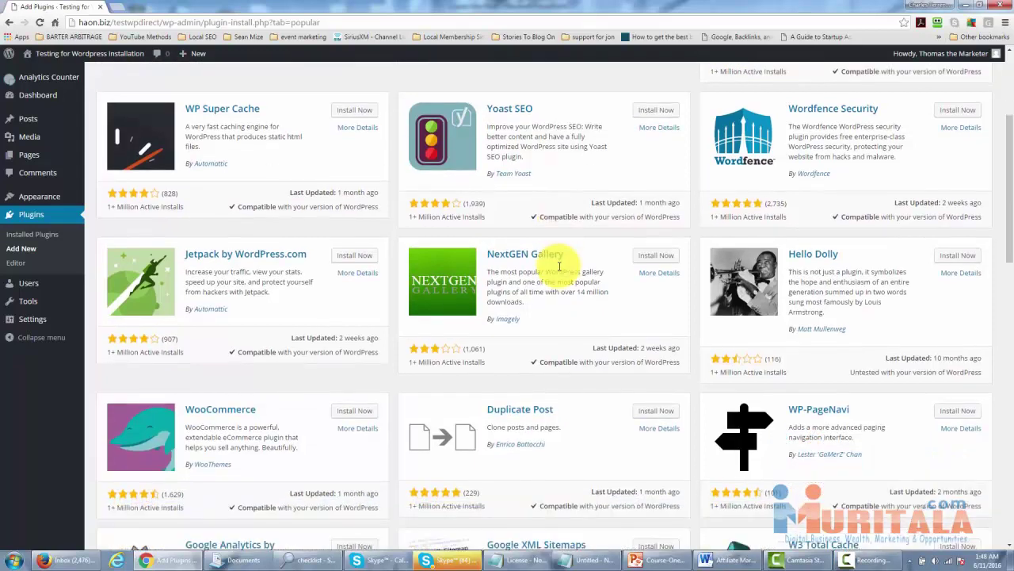
pyautogui.scroll(-1, 559, 272)
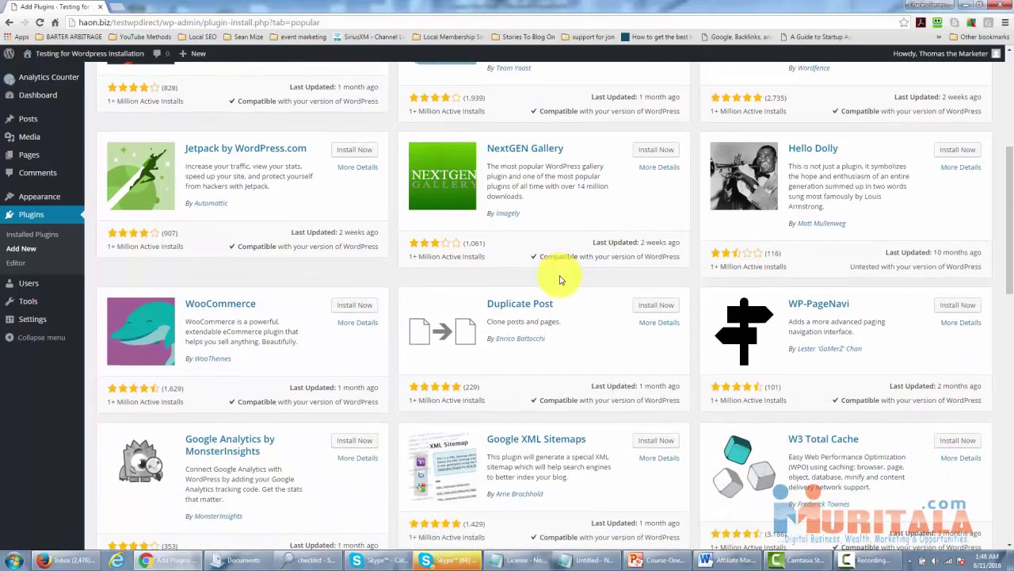
pyautogui.scroll(2, 559, 272)
pyautogui.scroll(2, 559, 279)
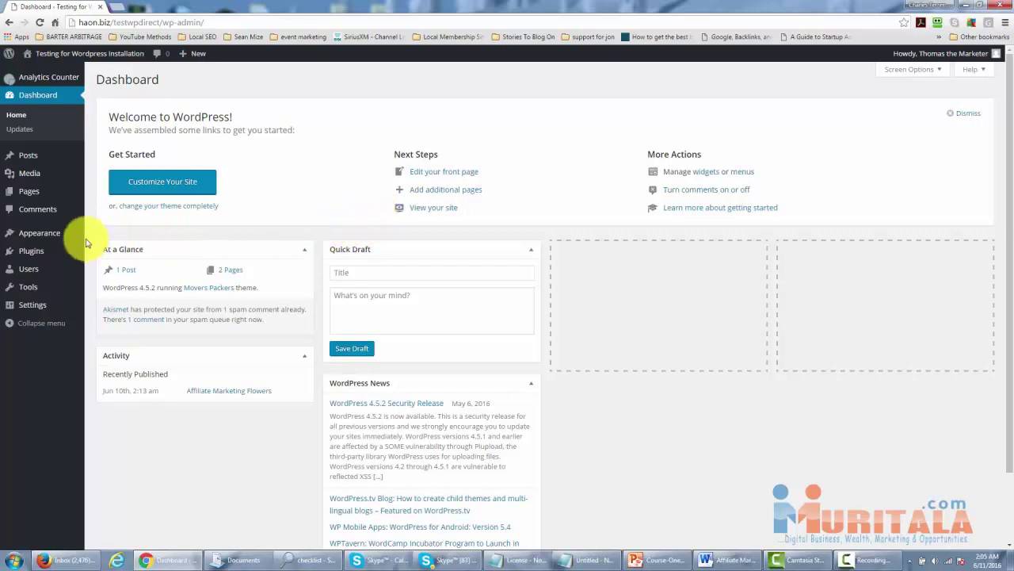
# Go to Appearance > Menus to open the menu editor.
pyautogui.moveTo(46, 236)
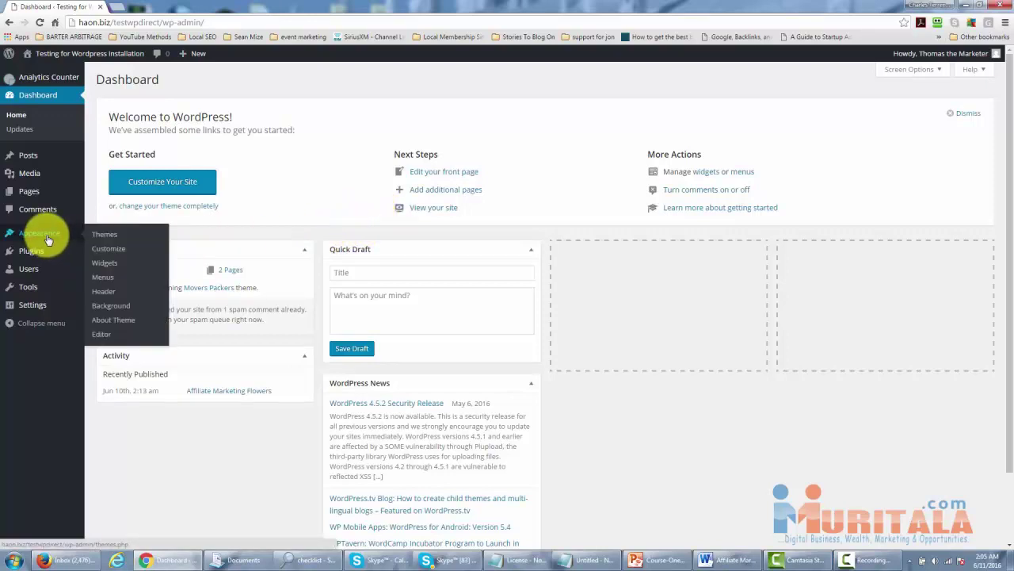
pyautogui.click(103, 279)
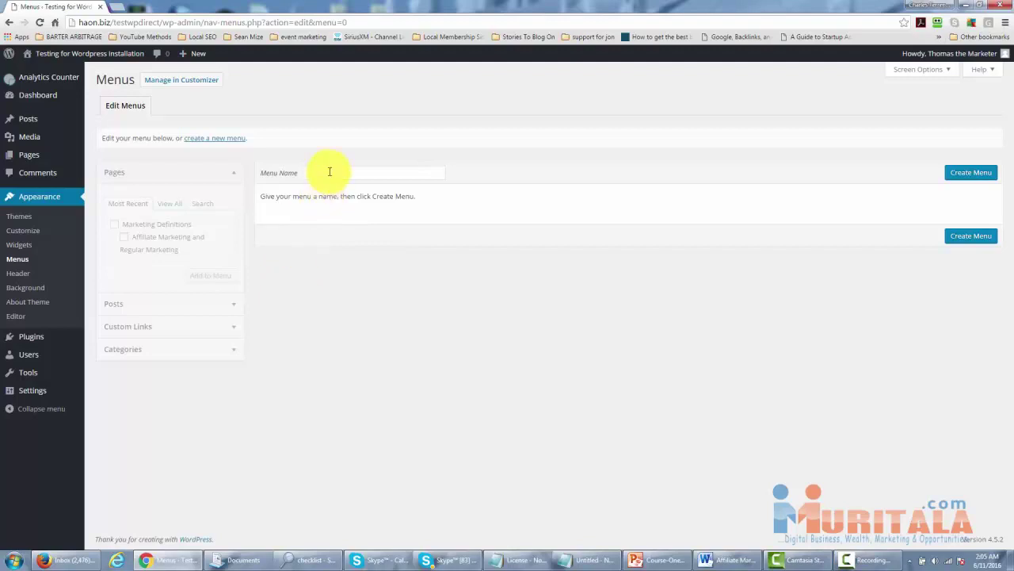
# Create a new menu named 'Business Related'.
pyautogui.click(329, 172)
pyautogui.write('Business Relate')
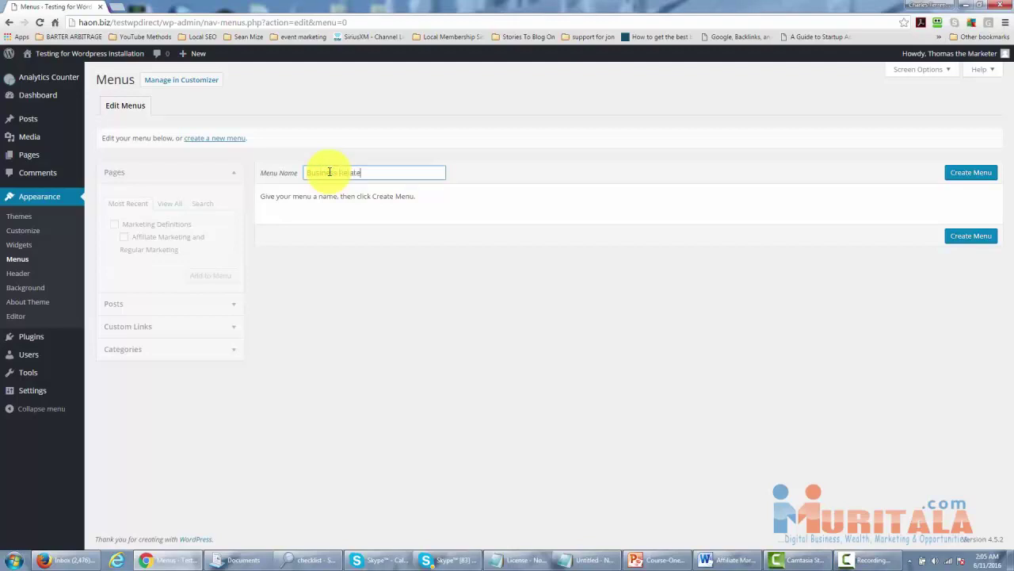
pyautogui.write('d')
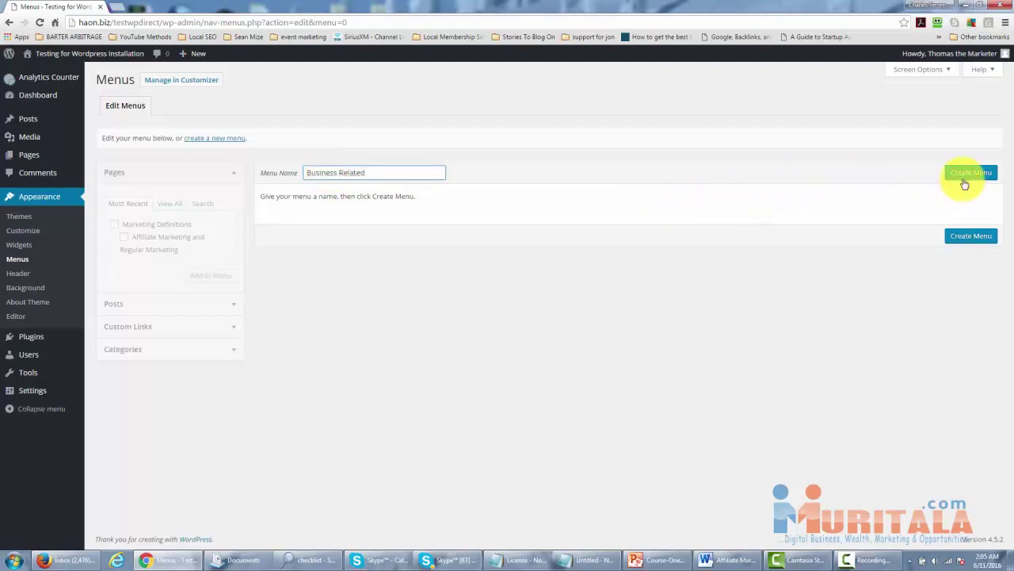
pyautogui.click(966, 172)
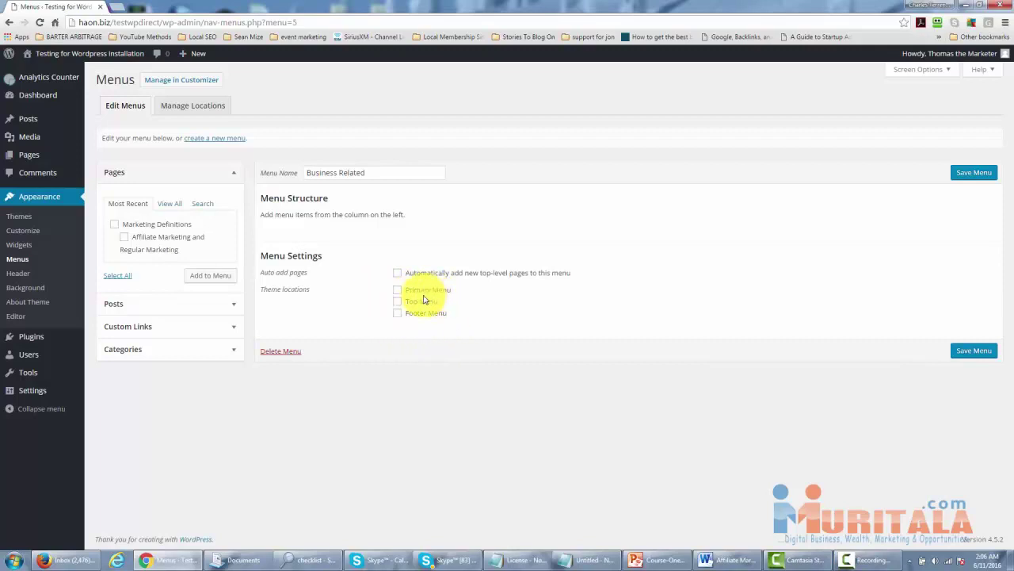
# Assign the menu to the Top Menu location, save it, and confirm under Manage Locations.
pyautogui.click(26, 287)
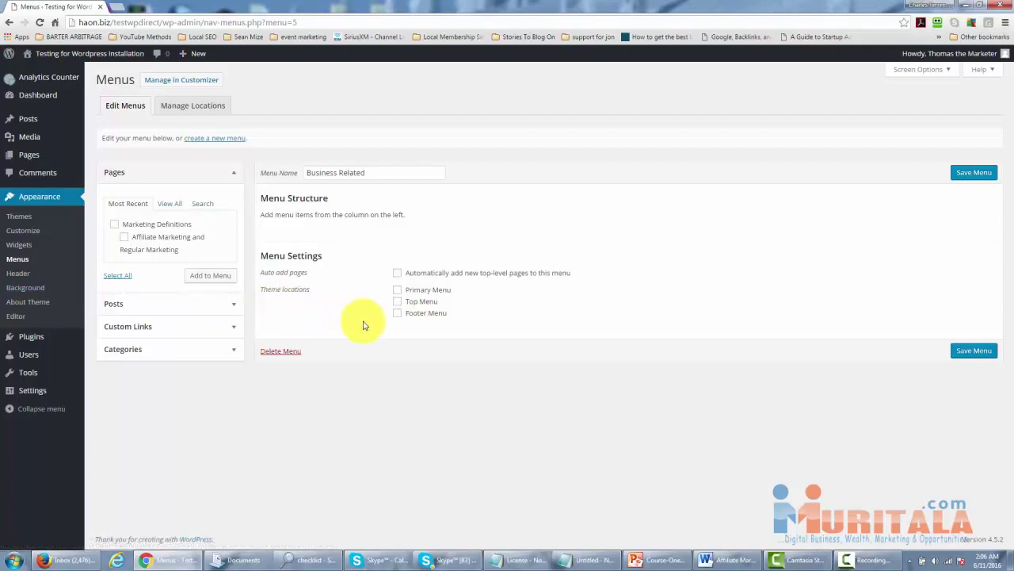
pyautogui.click(397, 302)
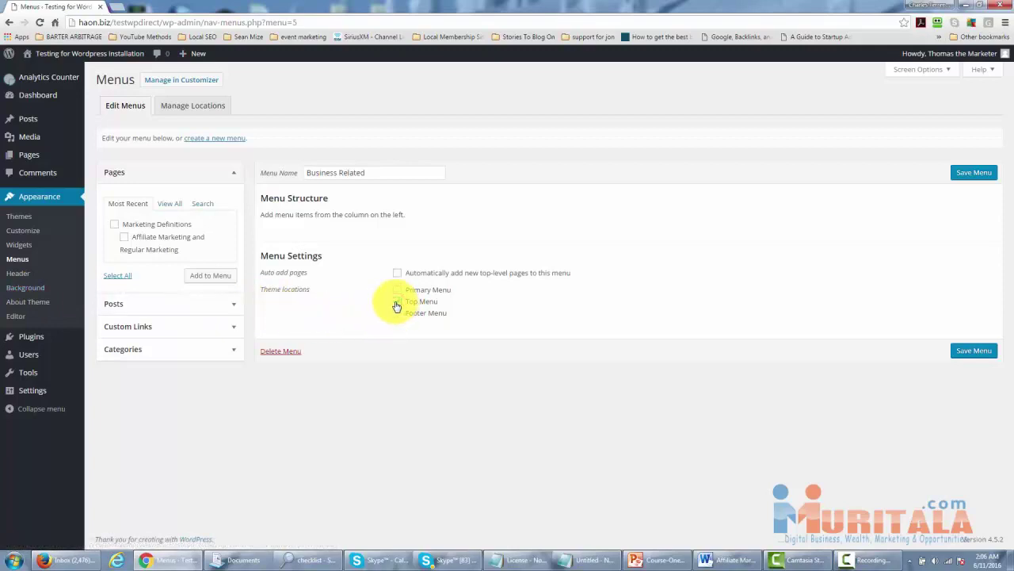
pyautogui.click(977, 176)
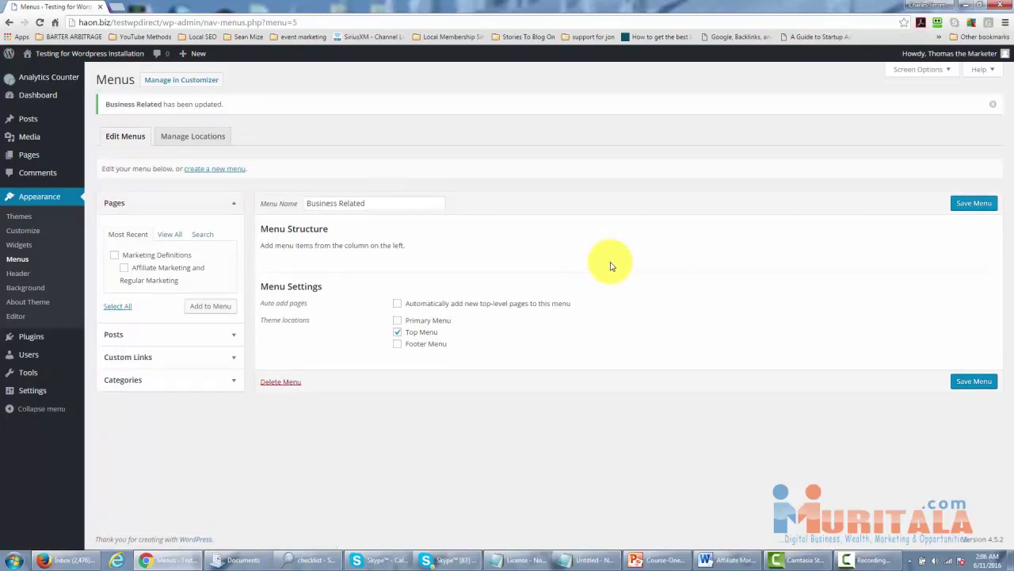
pyautogui.click(186, 138)
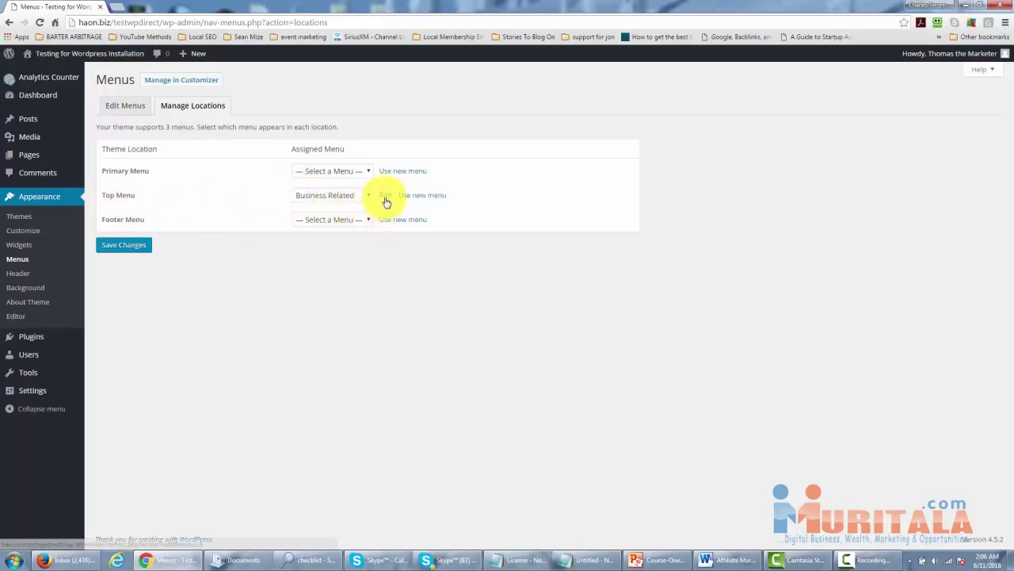
pyautogui.click(385, 197)
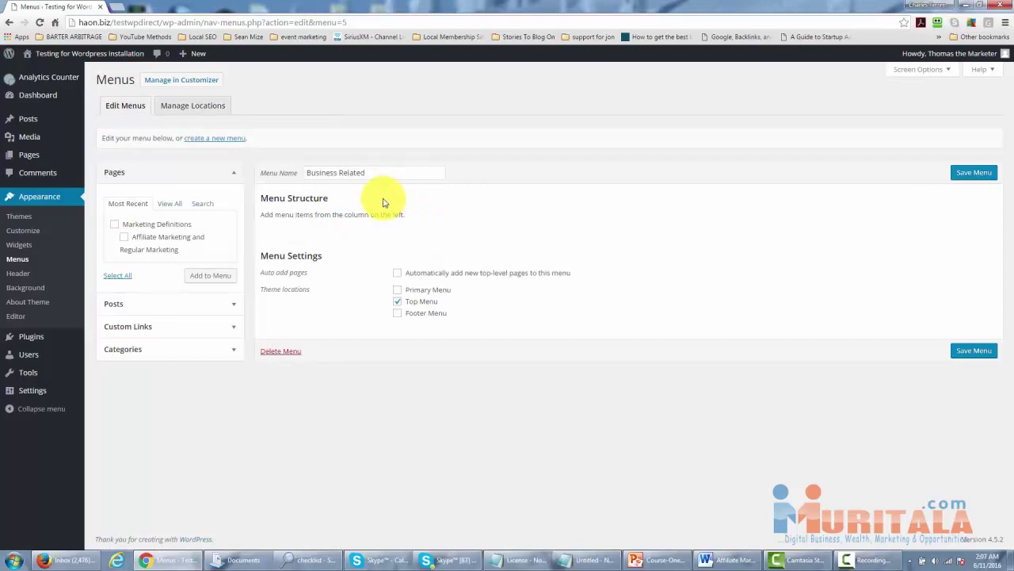
# Add the 'Affiliate Marketing Flowers' post to the Business Related menu.
pyautogui.click(234, 306)
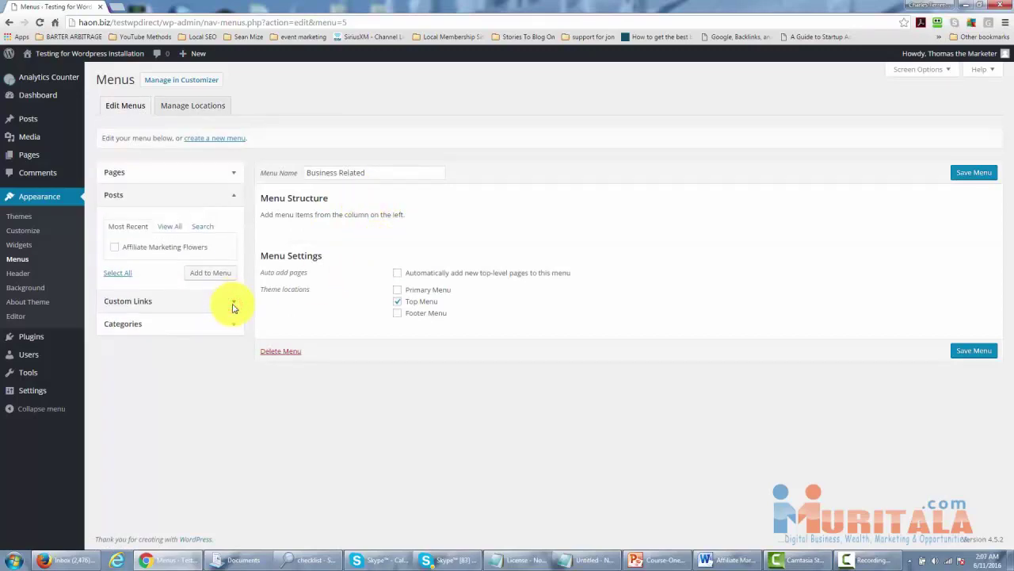
pyautogui.click(114, 246)
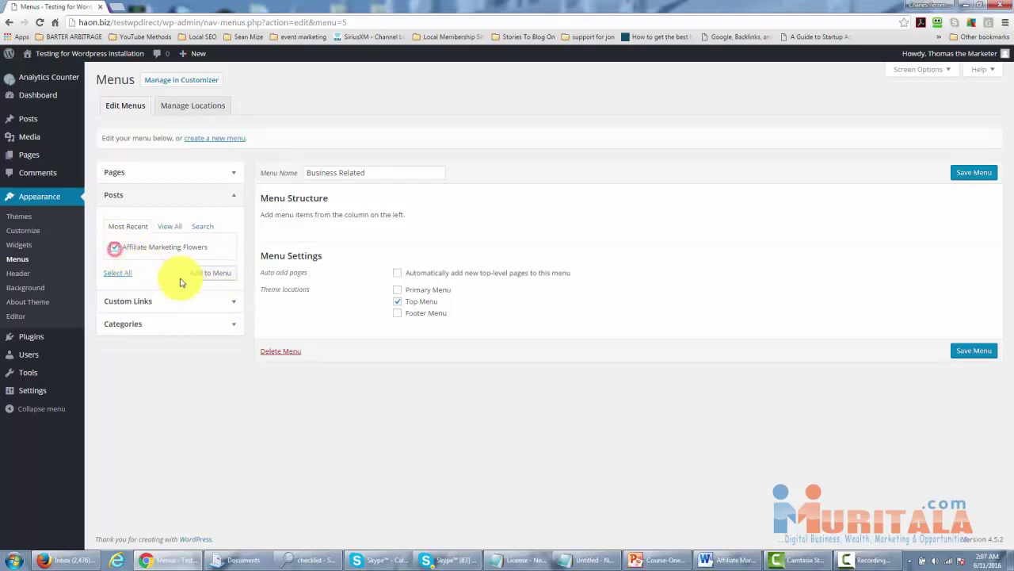
pyautogui.click(215, 277)
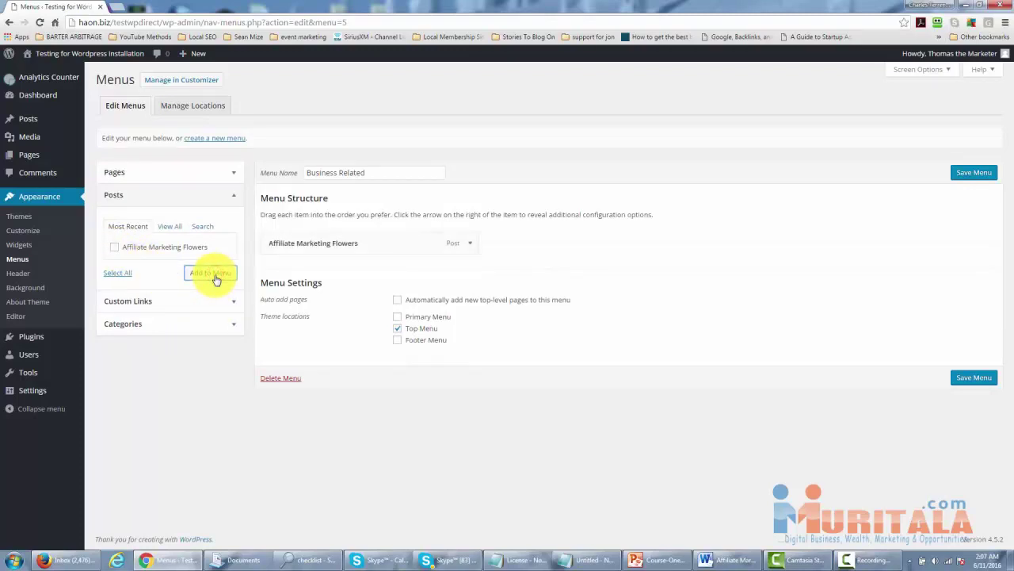
# Add the 'Affiliate Marketing and Regular Marketing' page and save the menu.
pyautogui.click(234, 176)
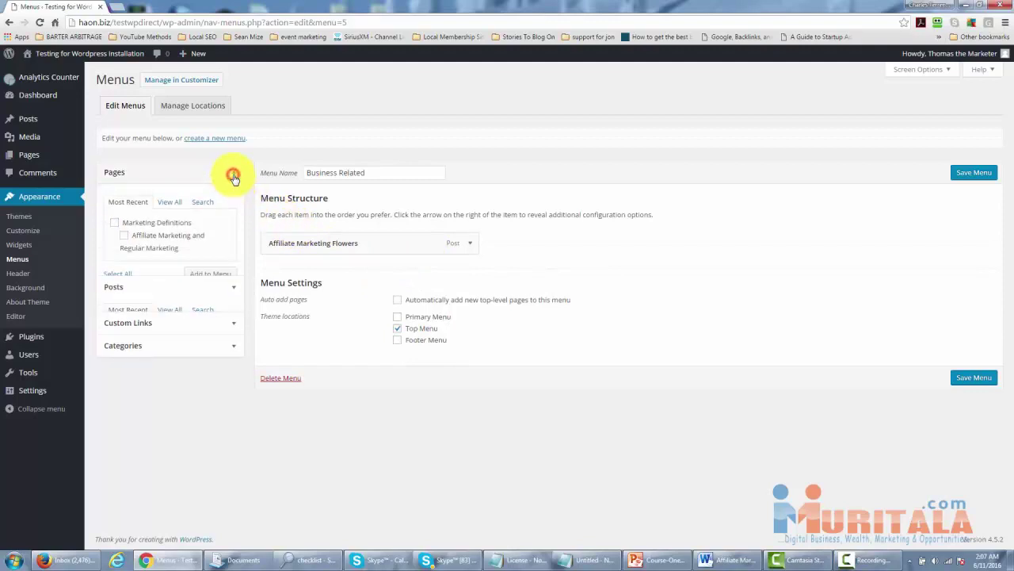
pyautogui.click(126, 238)
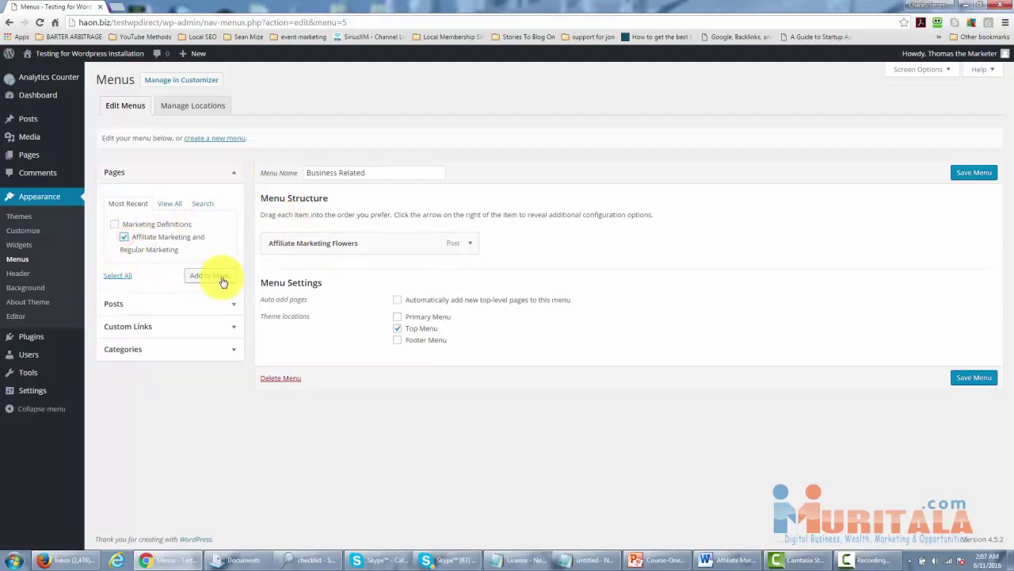
pyautogui.click(218, 275)
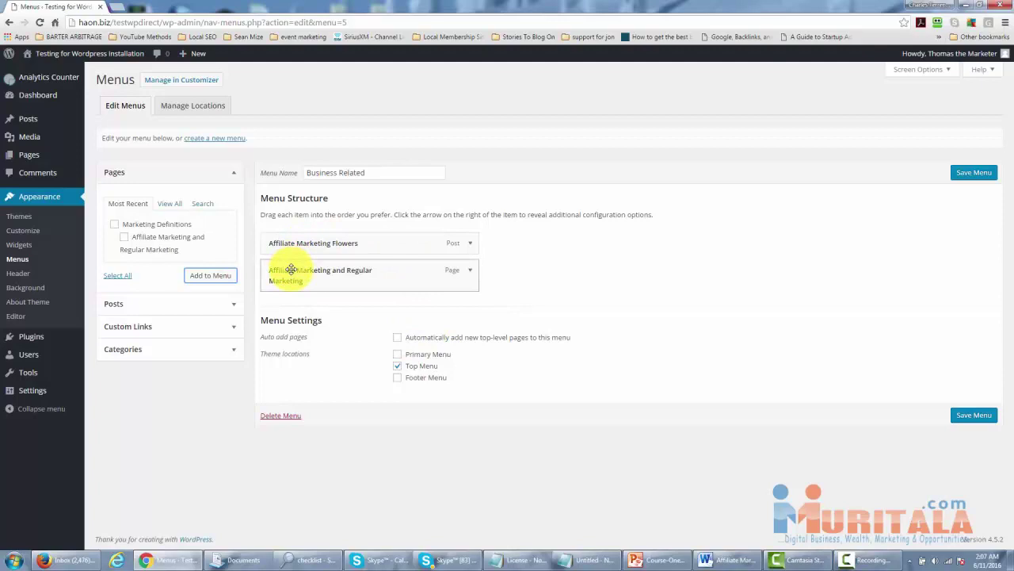
pyautogui.click(971, 174)
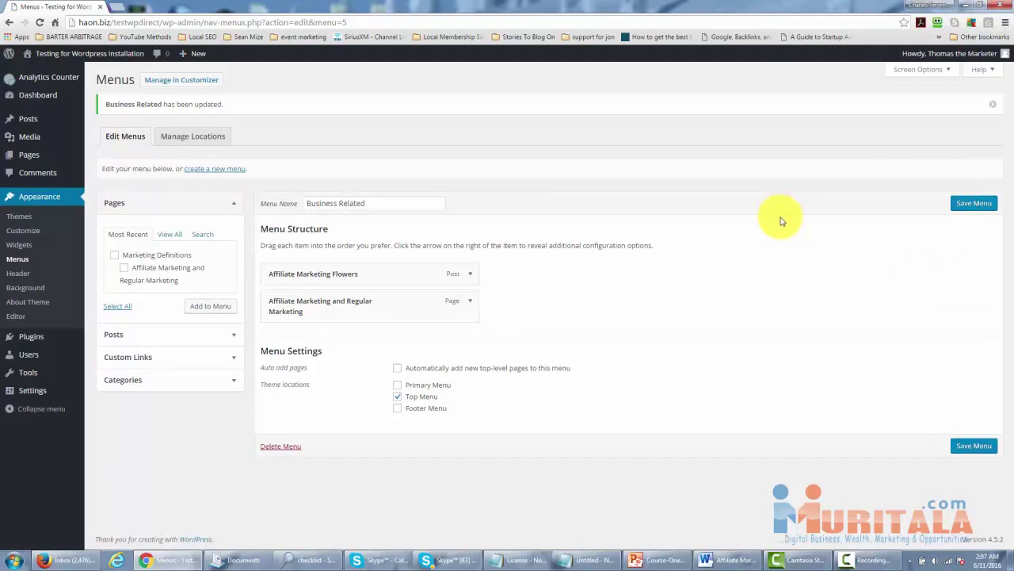
pyautogui.moveTo(48, 57)
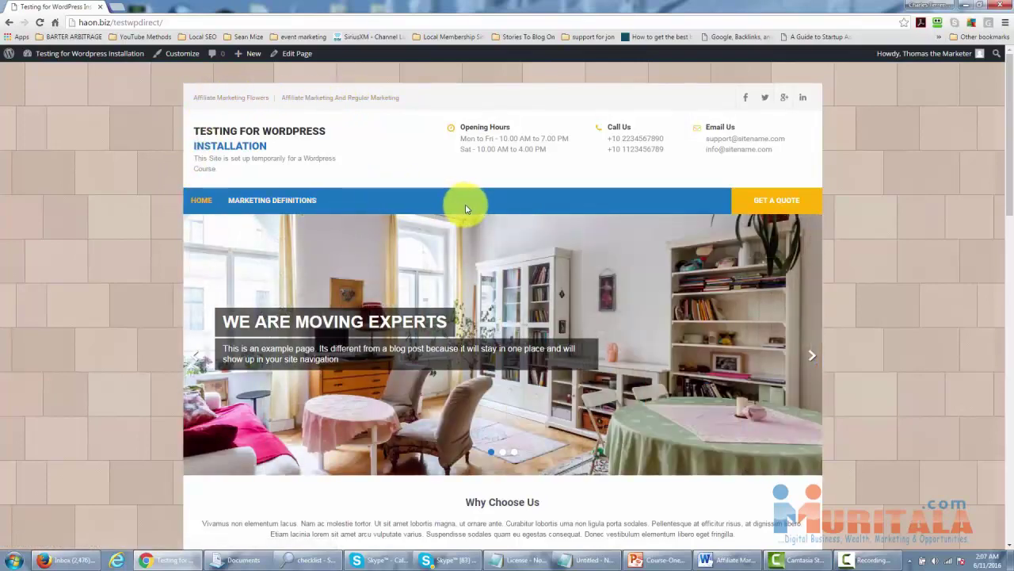
# Scroll through the live site's front page to review the new top menu.
pyautogui.scroll(-15, 335, 204)
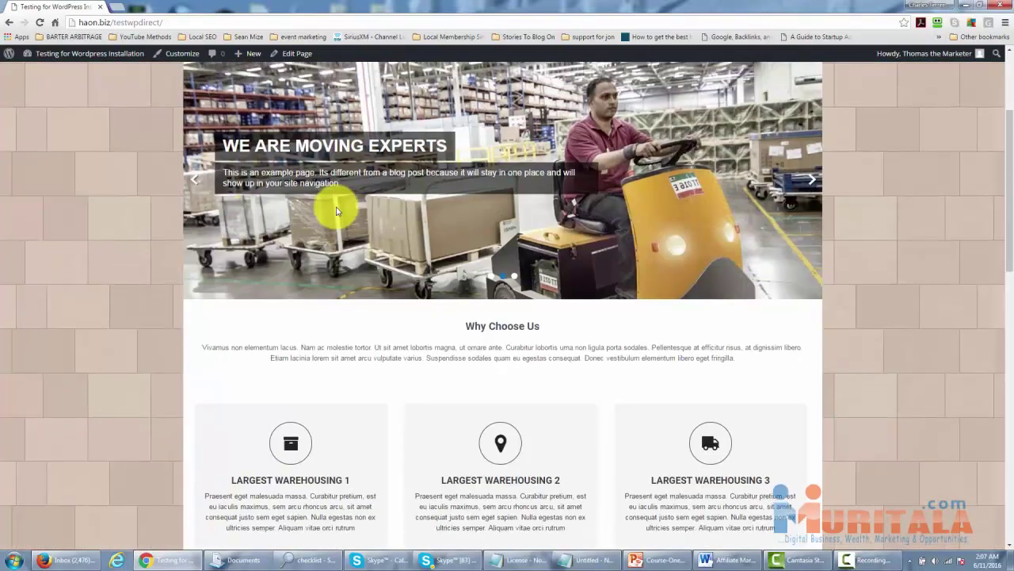
pyautogui.scroll(-1, 336, 207)
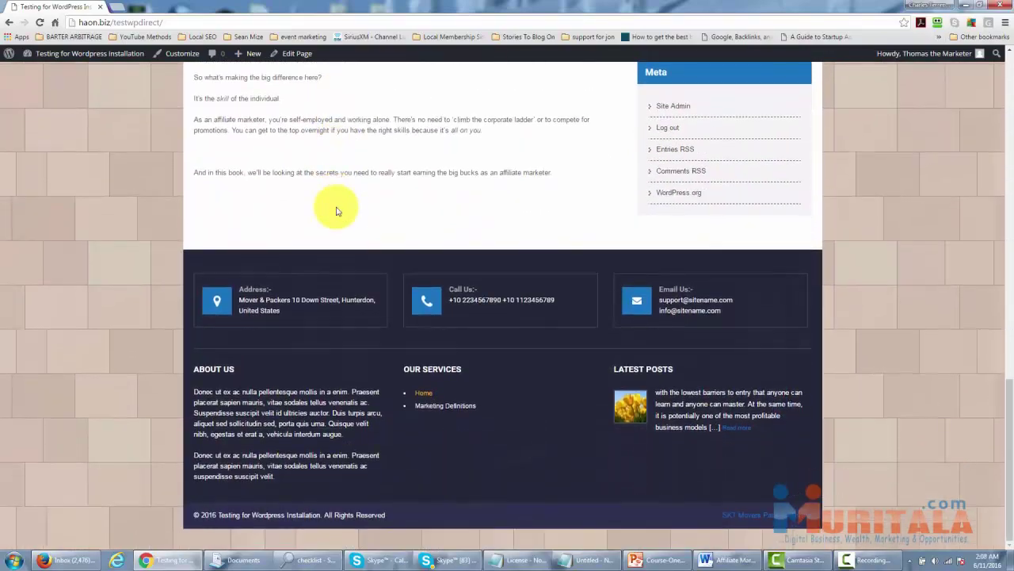
pyautogui.scroll(15, 336, 210)
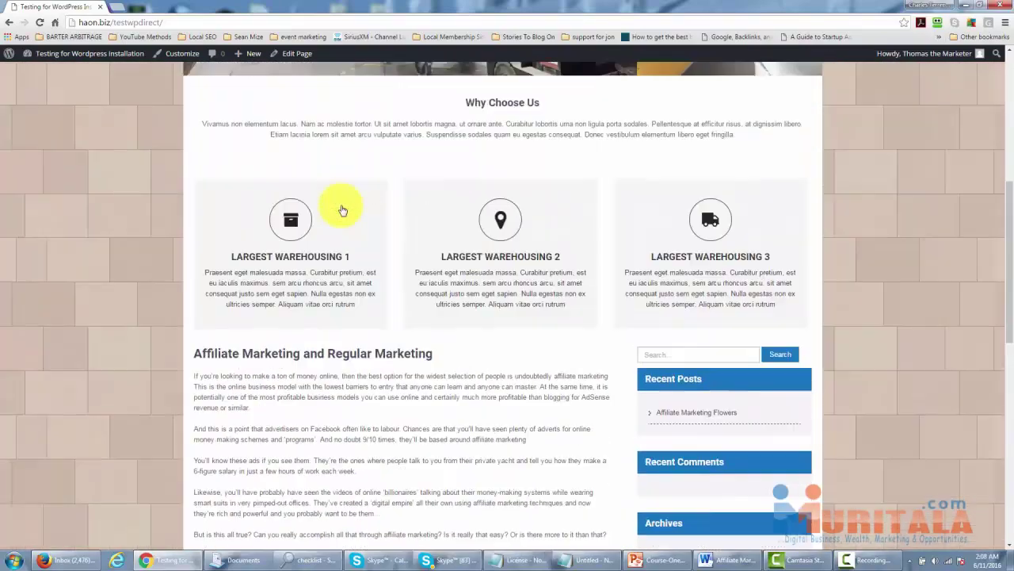
pyautogui.scroll(3, 342, 210)
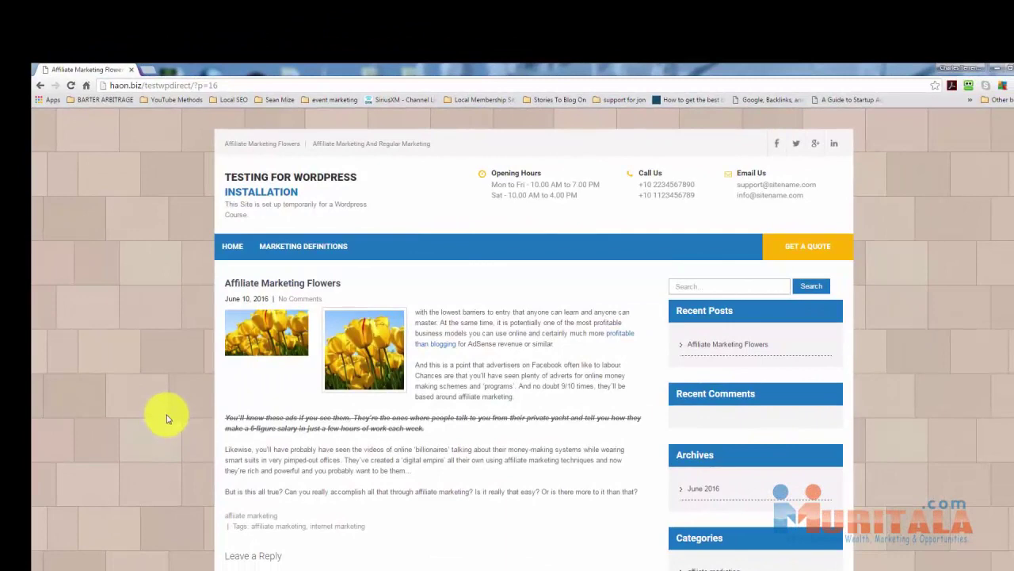
# In the Leave a Reply form, enter a comment asking about promoting flowers through affiliate marketing.
pyautogui.click(482, 383)
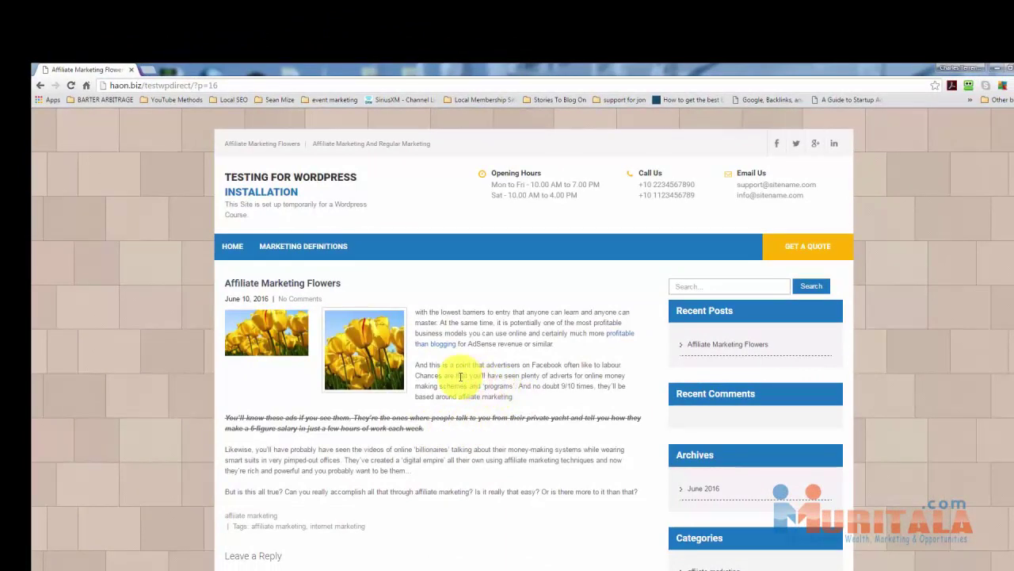
pyautogui.scroll(-2, 460, 377)
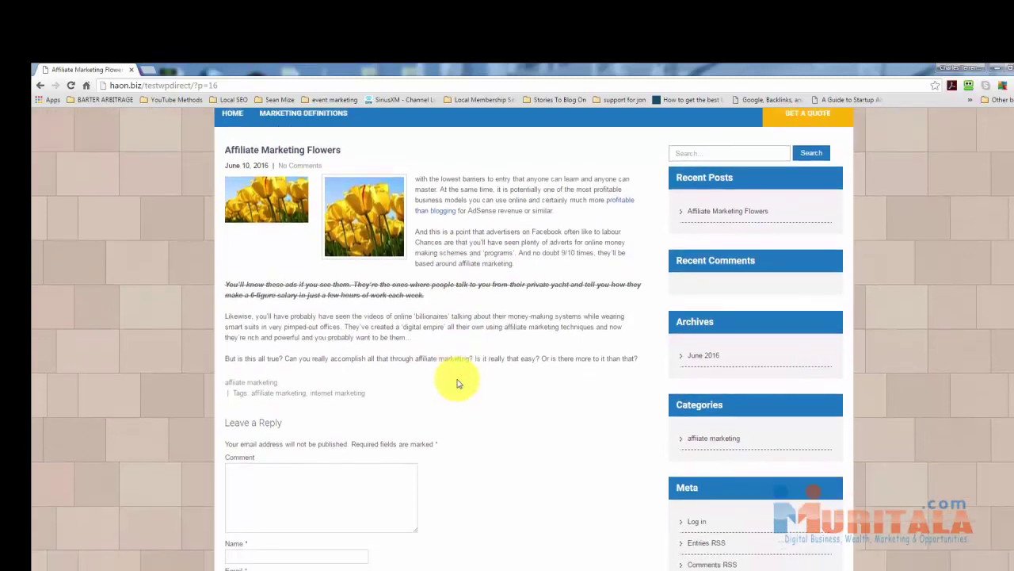
pyautogui.scroll(1, 456, 384)
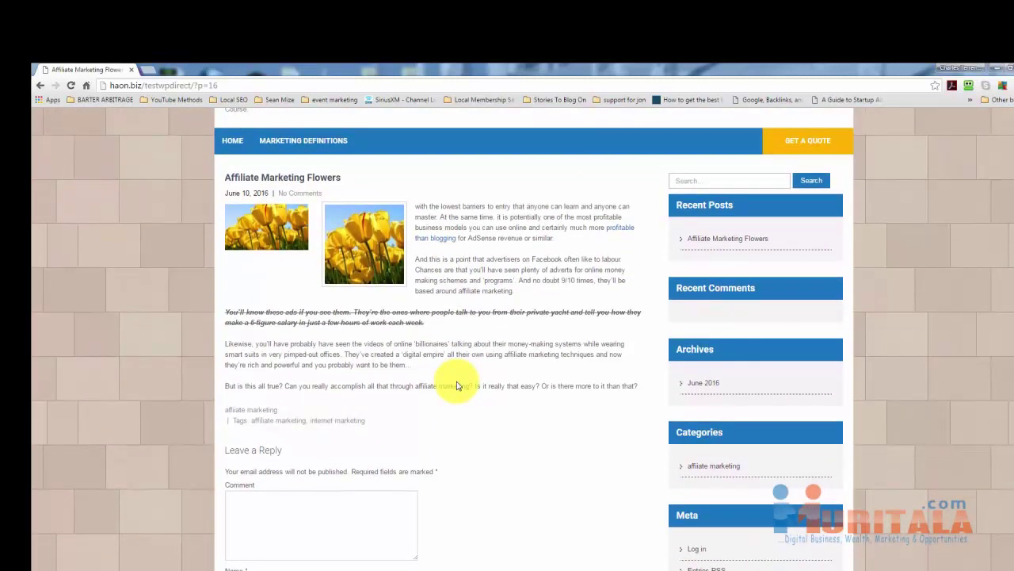
pyautogui.scroll(-1, 456, 385)
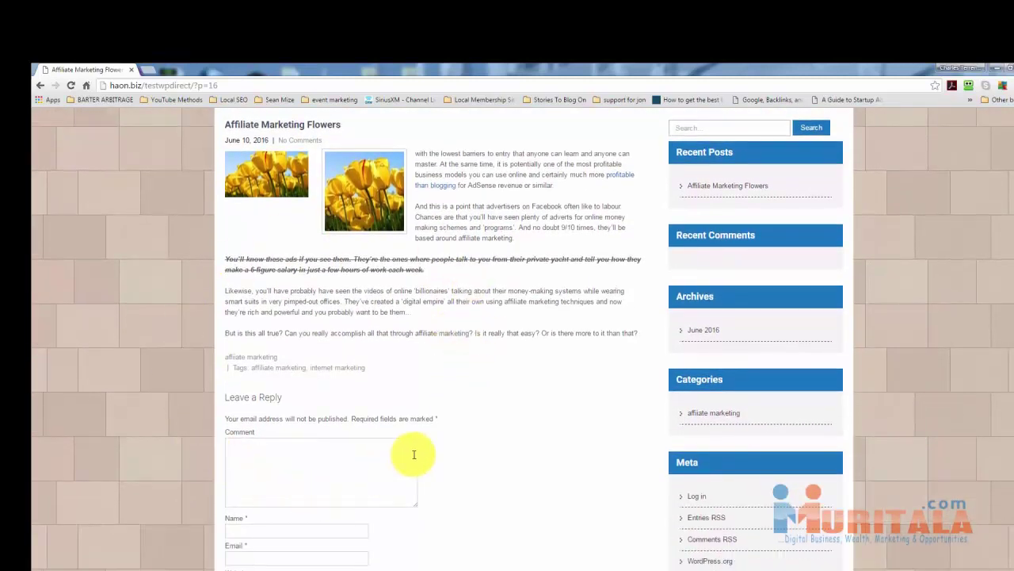
pyautogui.scroll(-1, 273, 371)
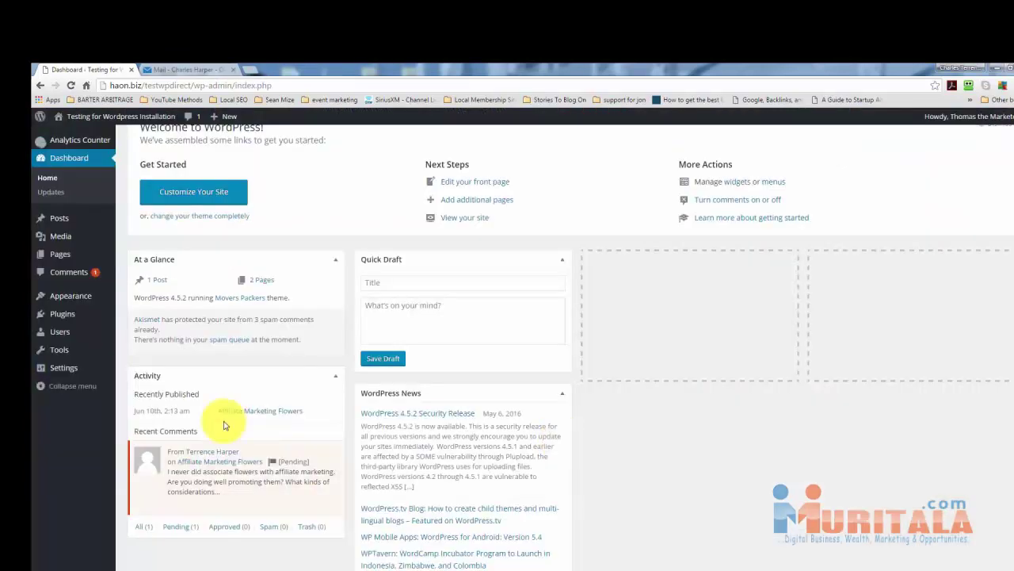
# Approve the pending comment on 'Affiliate Marketing Flowers' from the Comments screen.
pyautogui.moveTo(216, 473)
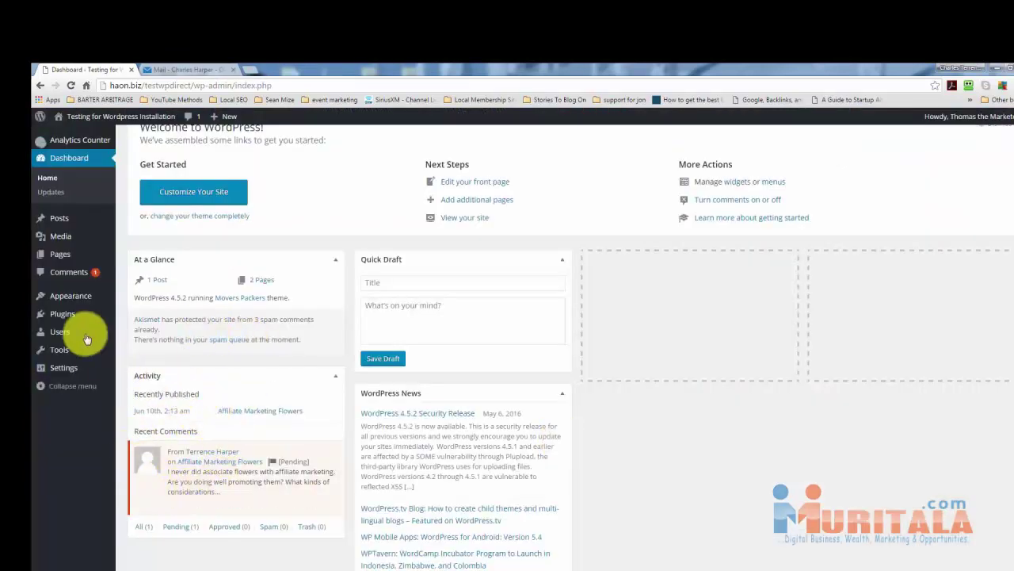
pyautogui.click(71, 271)
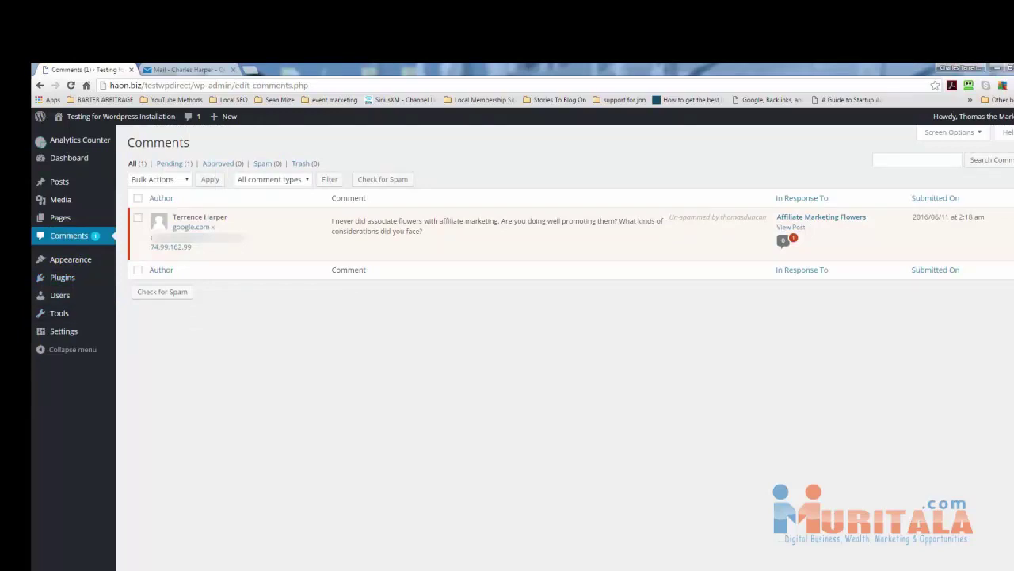
pyautogui.moveTo(272, 254)
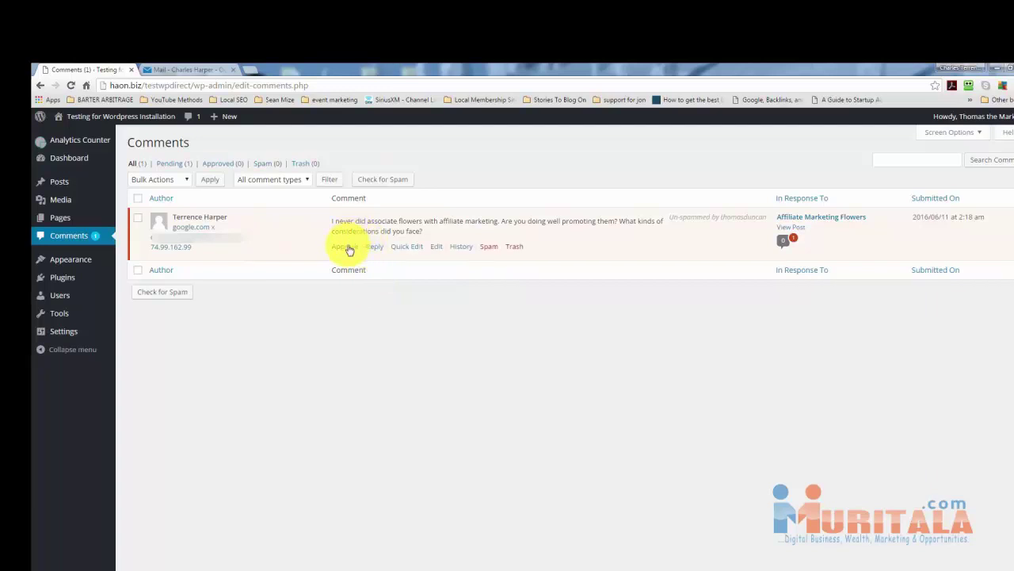
pyautogui.click(348, 245)
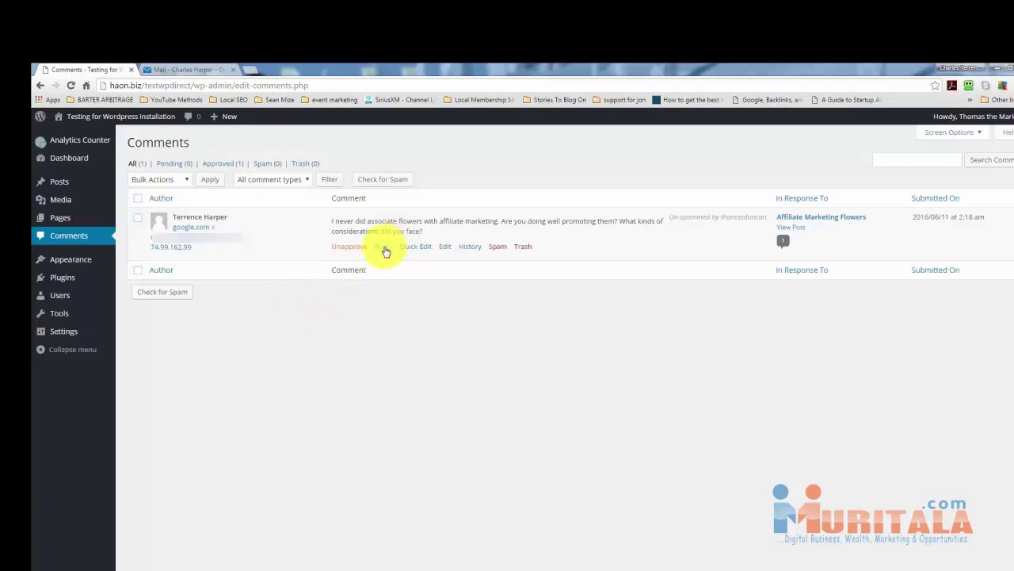
# Post a reply to the approved comment agreeing that affiliate marketing is great.
pyautogui.click(383, 247)
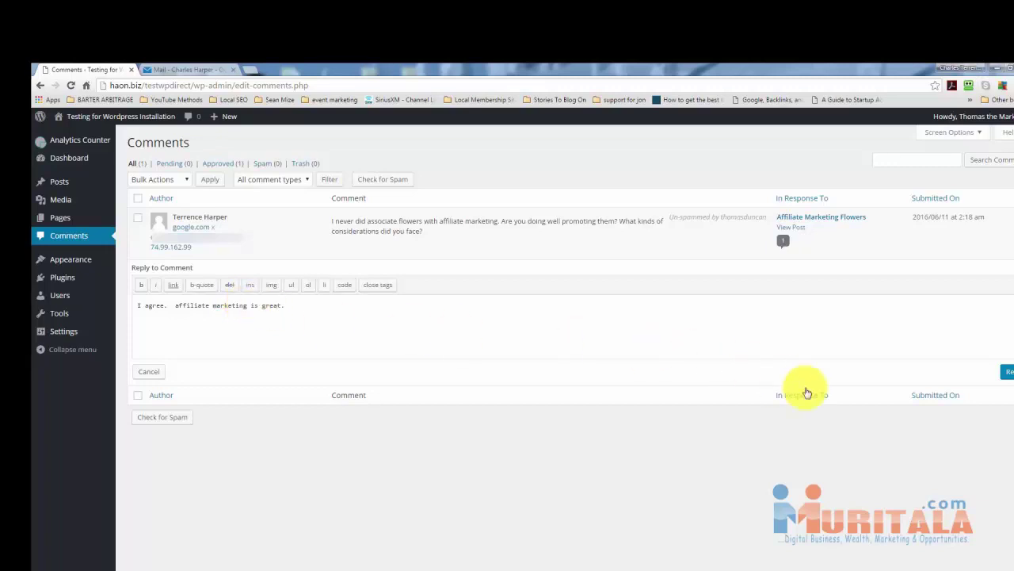
pyautogui.click(1007, 373)
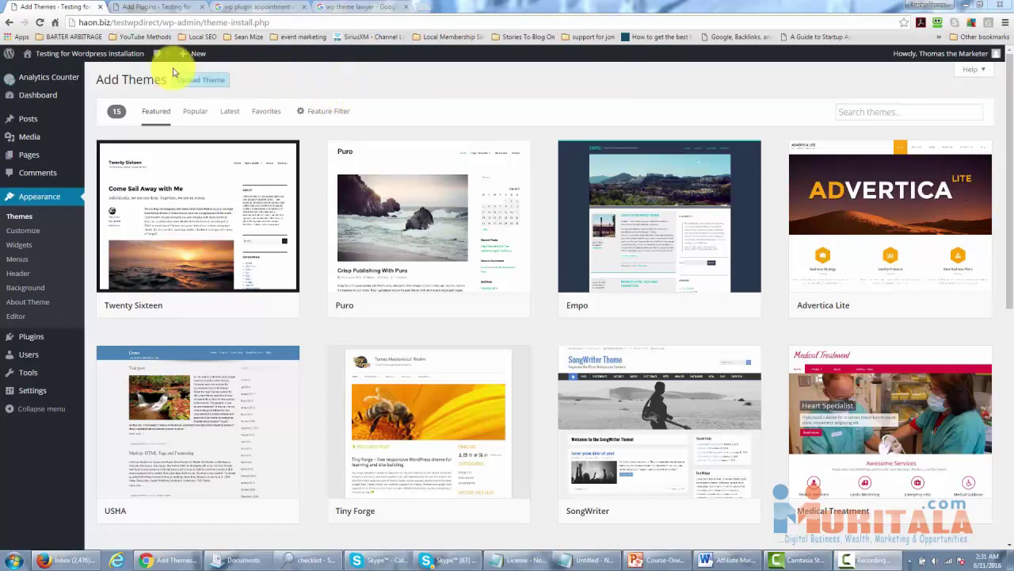
# Switch from the Add Plugins tab to the Google results for 'wp plugin appointment scheduling'.
pyautogui.click(174, 7)
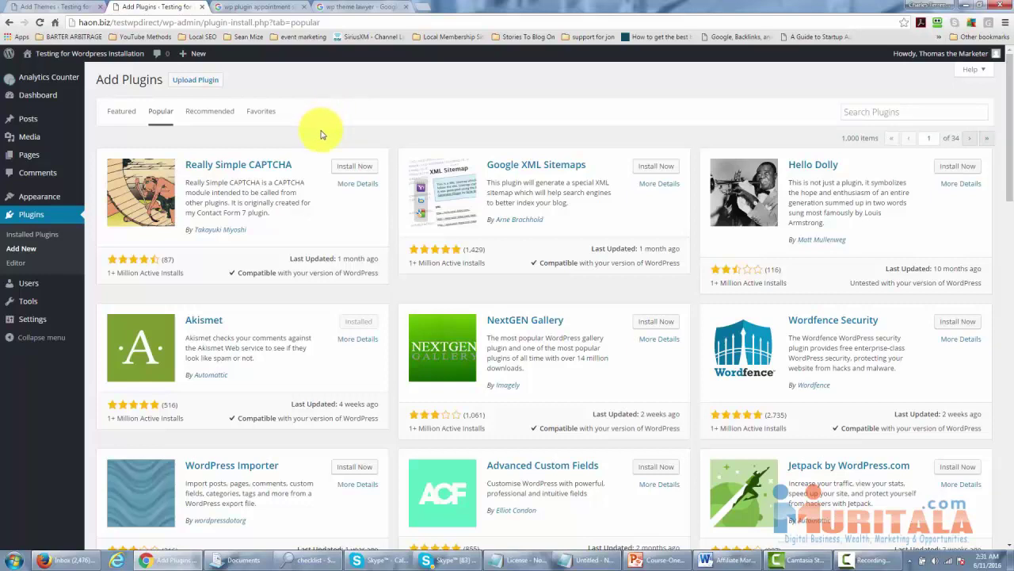
pyautogui.click(263, 8)
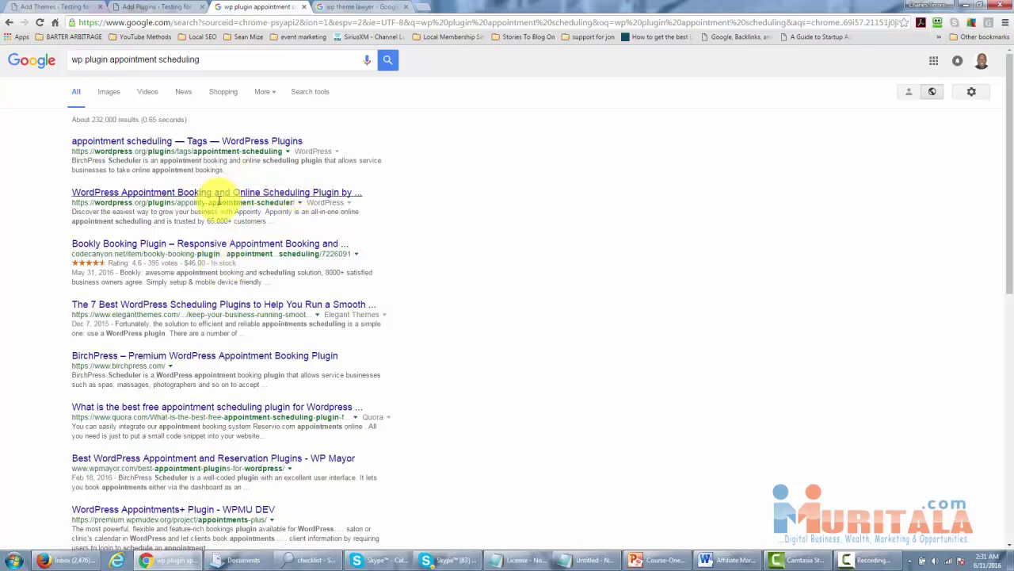
# Switch to the 'wp theme lawyer' Google results tab and look over the ThemeForest and aThemes listings.
pyautogui.hotkey('ctrl', 'Tab')
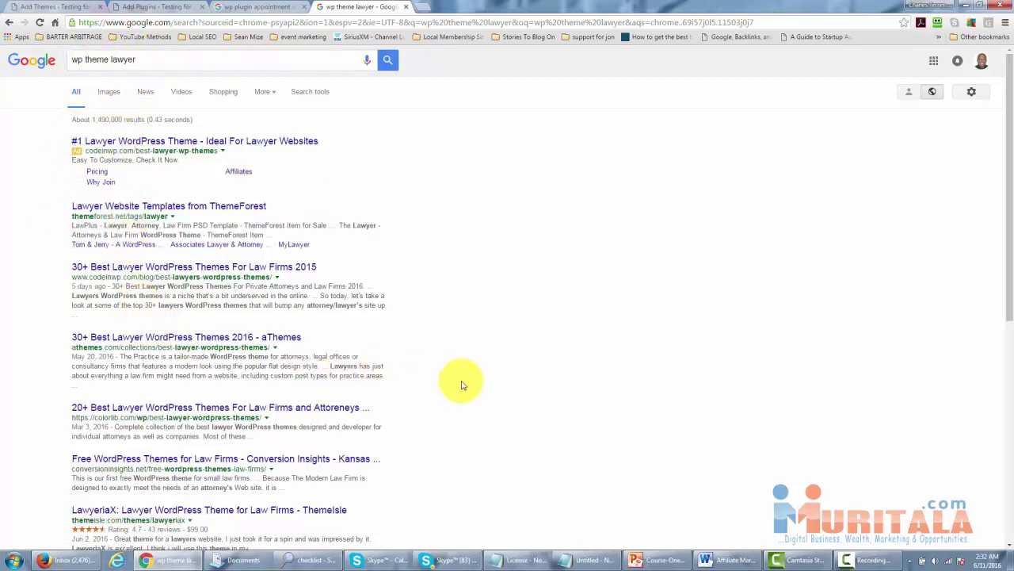
pyautogui.scroll(-2, 462, 384)
pyautogui.scroll(1, 454, 389)
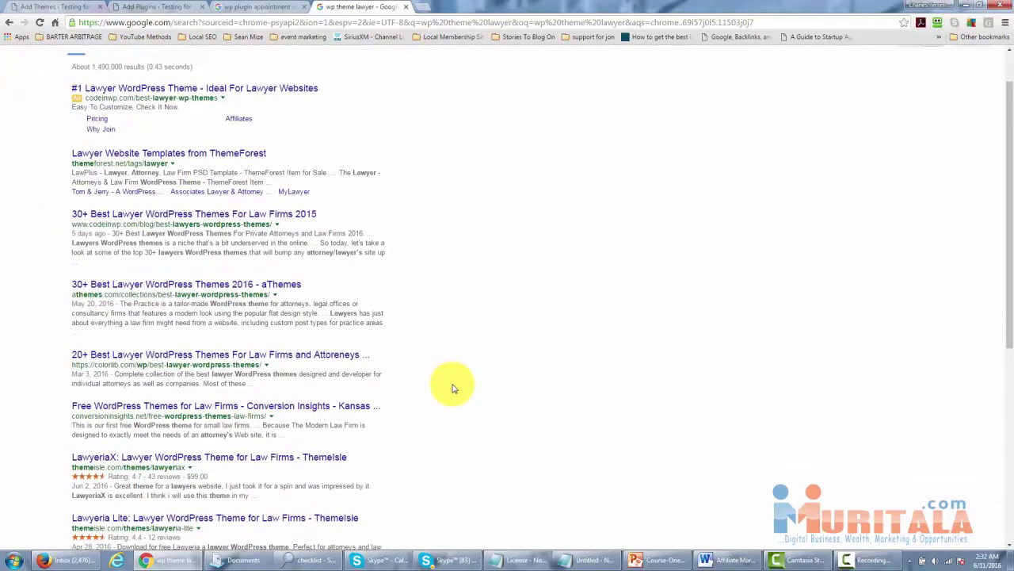
pyautogui.scroll(1, 453, 388)
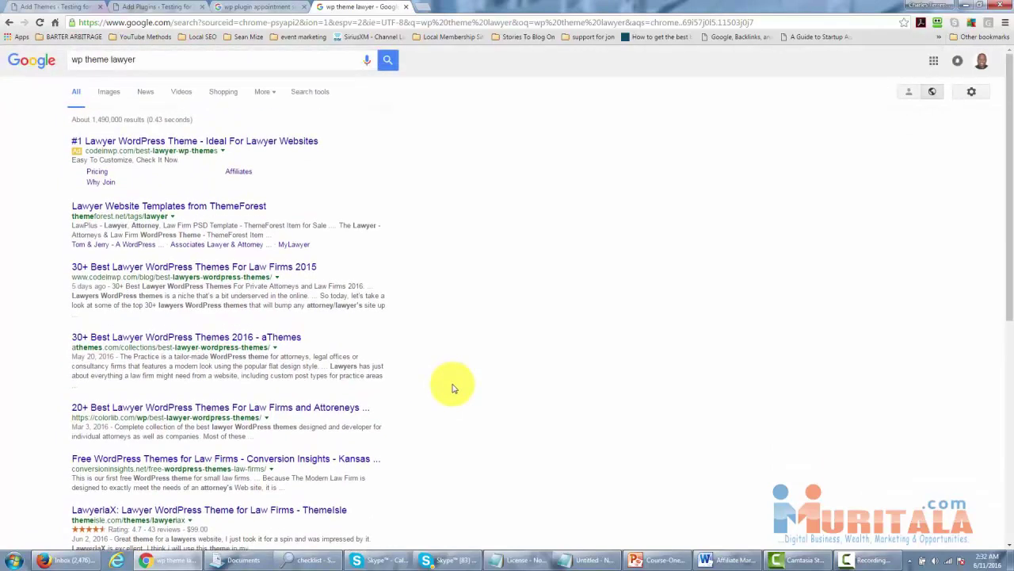